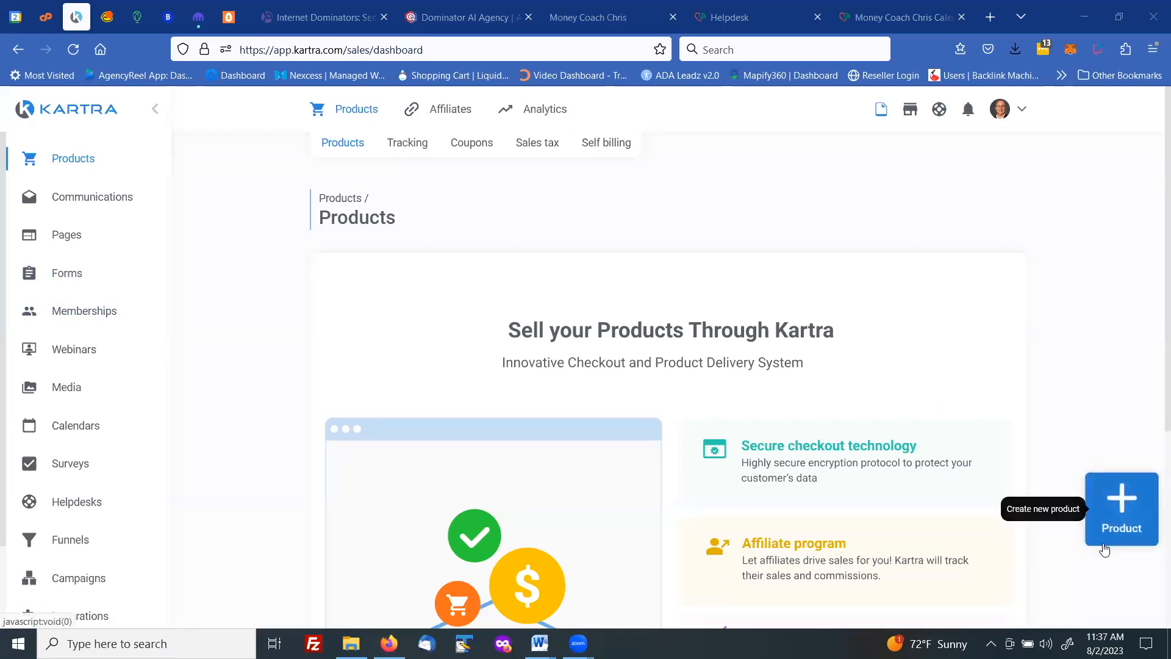
Create a new main product with the internal name "Money Confidence Course" and proceed to its setup
{"action": "left_click", "coordinate": [1123, 499]}
{"action": "left_click", "coordinate": [1122, 498]}
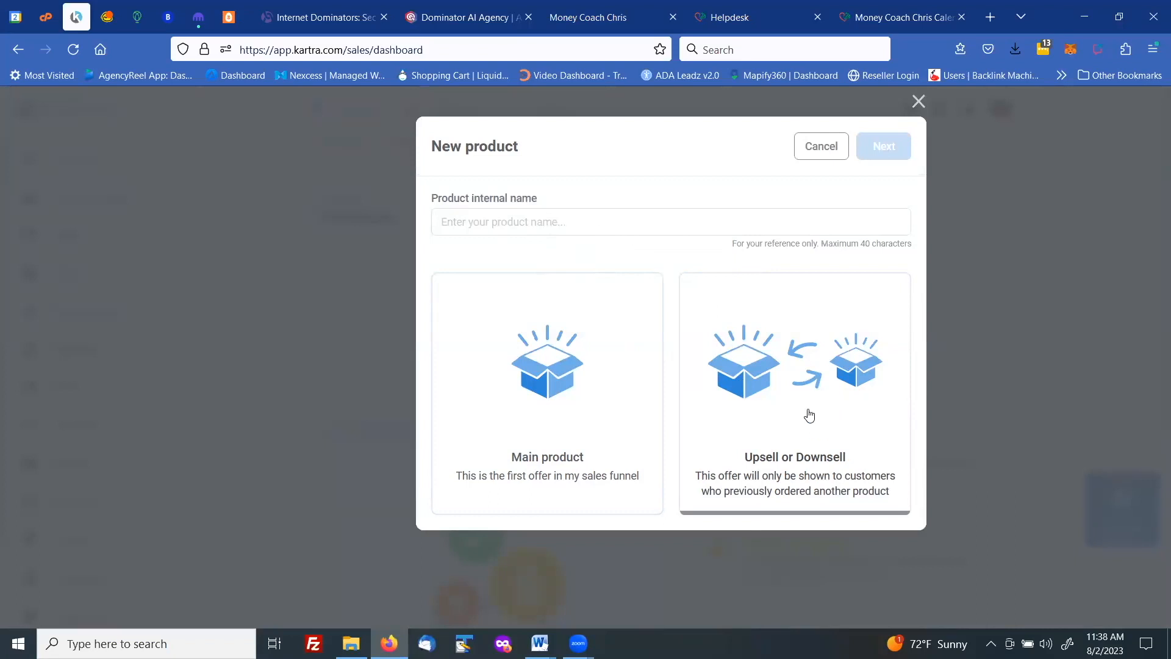
{"action": "left_click", "coordinate": [560, 378]}
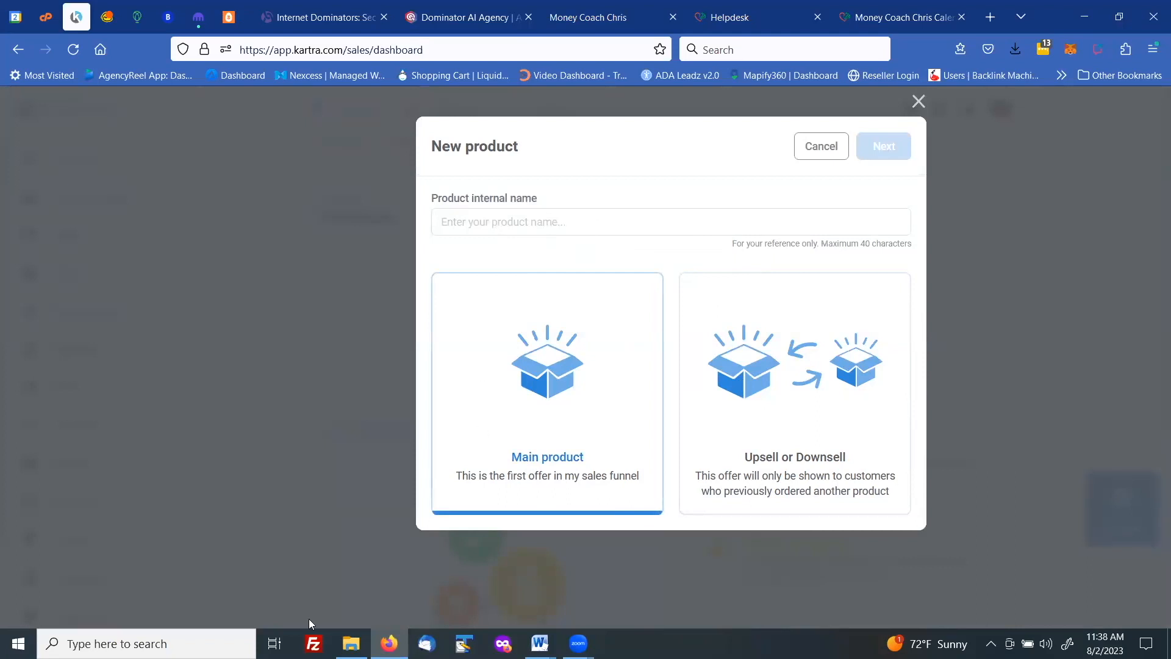
{"action": "left_click", "coordinate": [352, 643]}
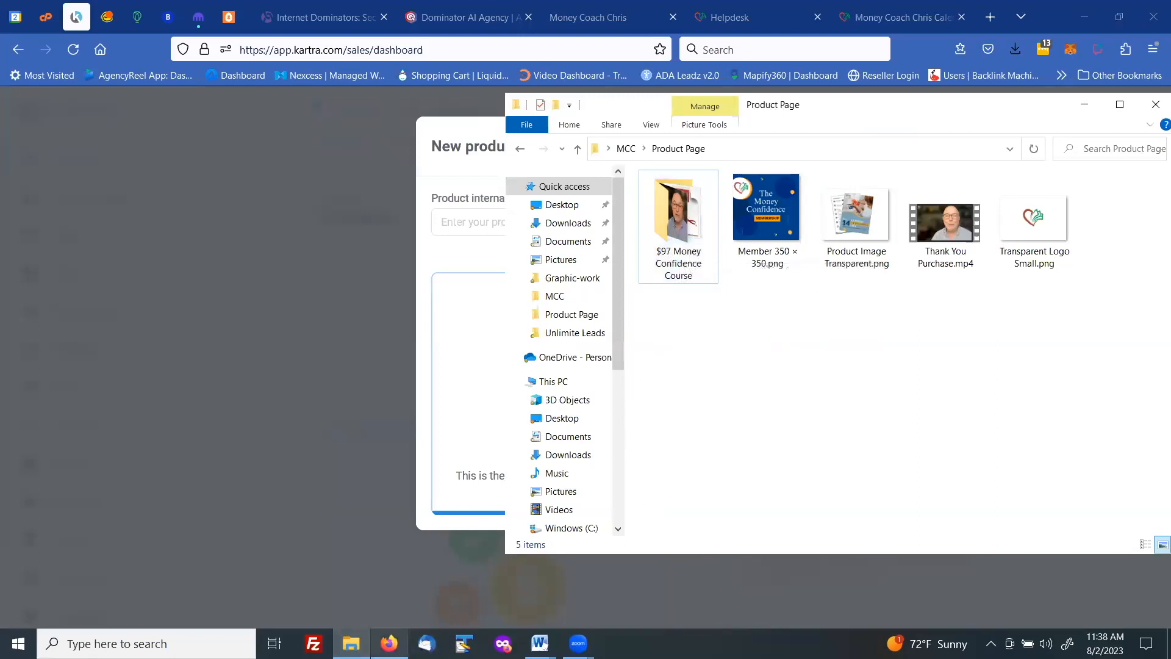
{"action": "left_click", "coordinate": [389, 643]}
{"action": "left_click", "coordinate": [527, 214]}
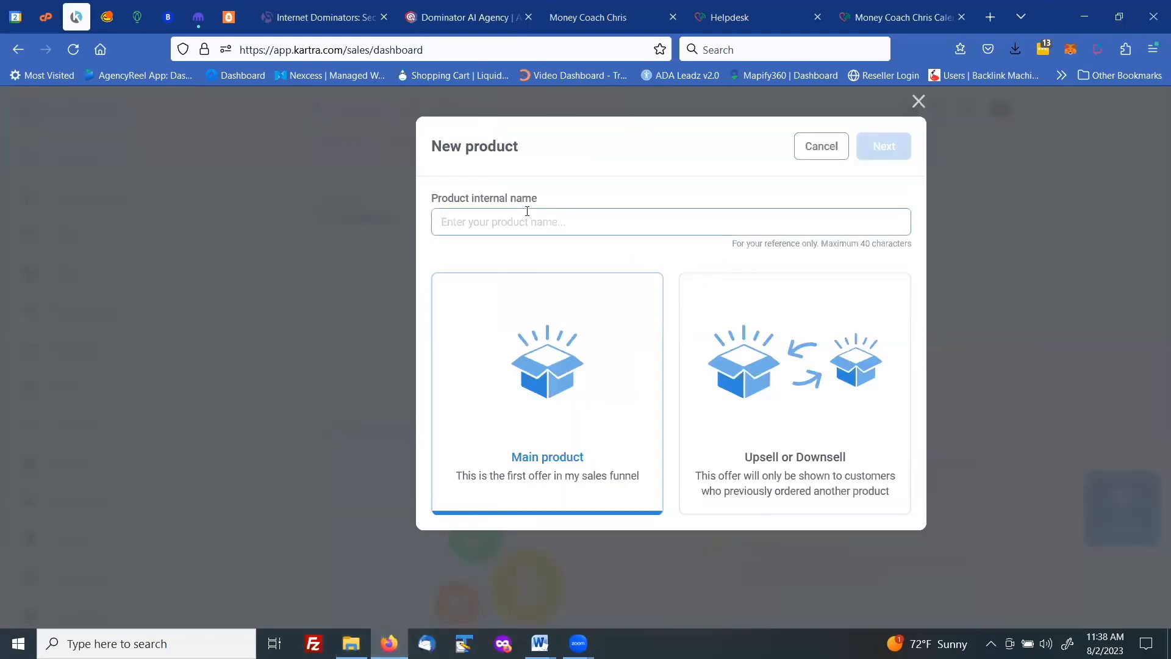
{"action": "type", "text": "Money C"}
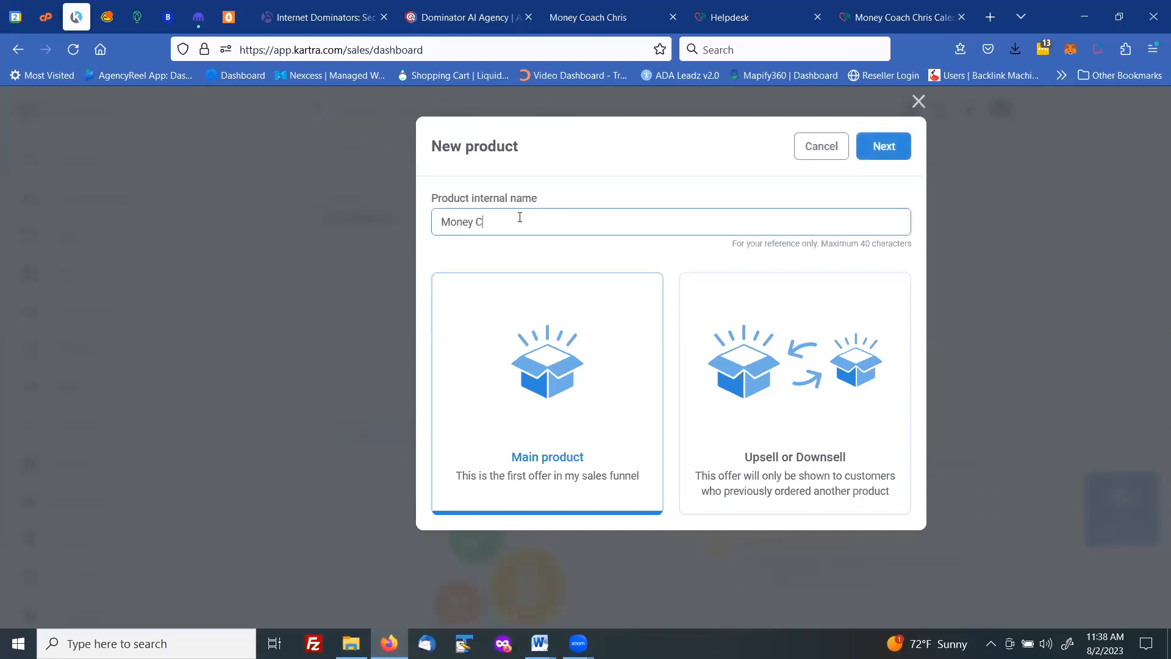
{"action": "type", "text": "onfidence Course"}
{"action": "left_click", "coordinate": [552, 388]}
{"action": "left_click", "coordinate": [879, 154]}
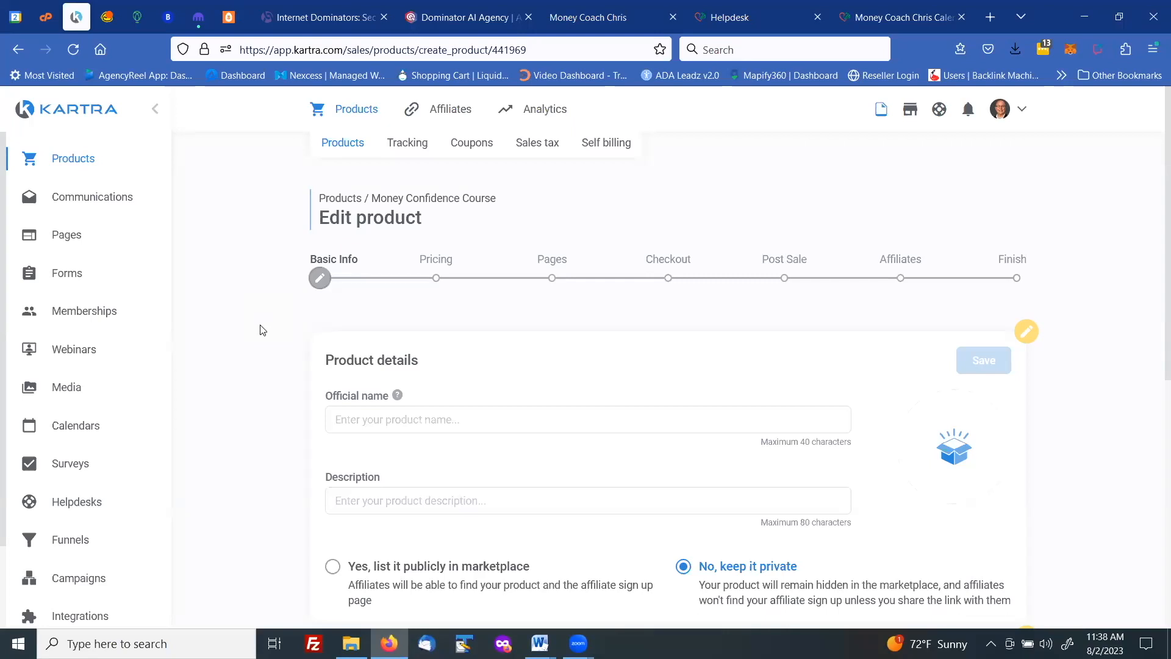
Enter "Money Confidence Coarse" as the product's official name in the product details
{"action": "scroll", "coordinate": [262, 330], "scroll_direction": "down", "scroll_amount": 2}
{"action": "scroll", "coordinate": [263, 330], "scroll_direction": "up", "scroll_amount": 2}
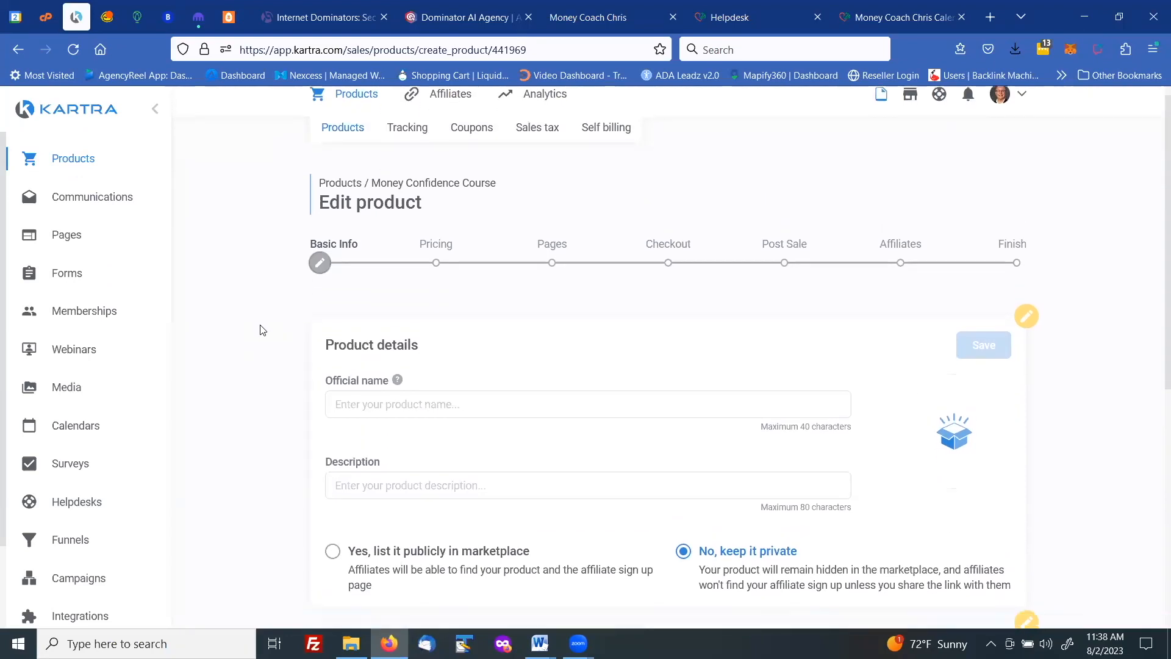
{"action": "scroll", "coordinate": [262, 330], "scroll_direction": "down", "scroll_amount": 2}
{"action": "left_click", "coordinate": [357, 266]}
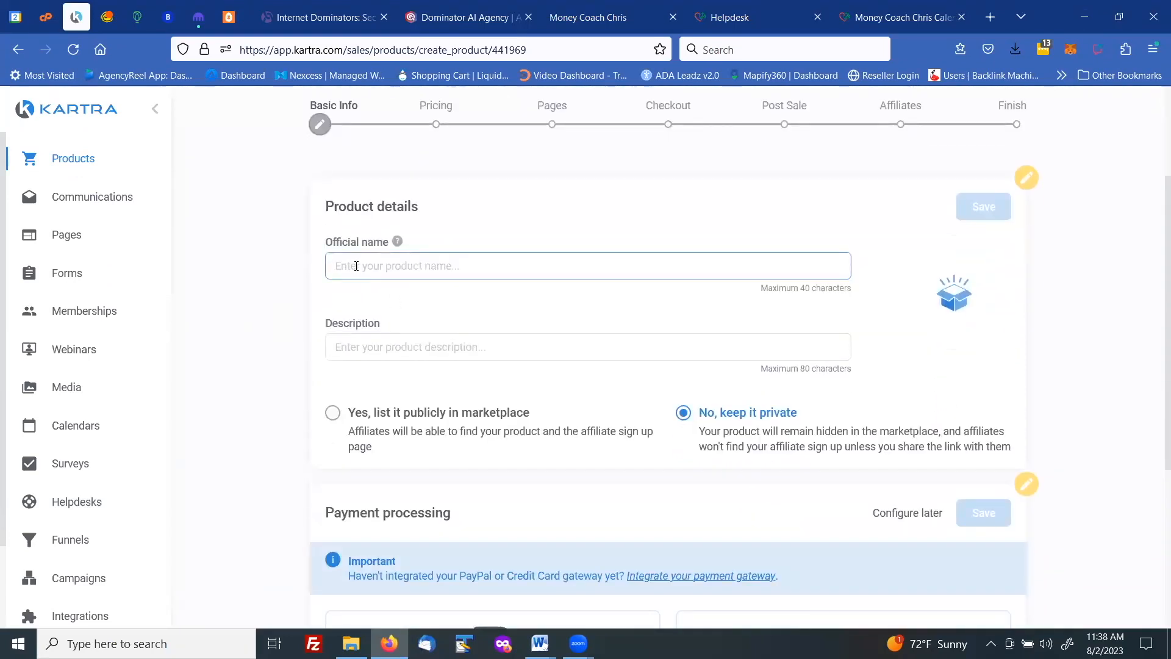
{"action": "type", "text": "Money Con"}
Copy the official name into the product description so it reads "Money Confidence Coarse"
{"action": "left_click_drag", "start_coordinate": [474, 266], "coordinate": [309, 275]}
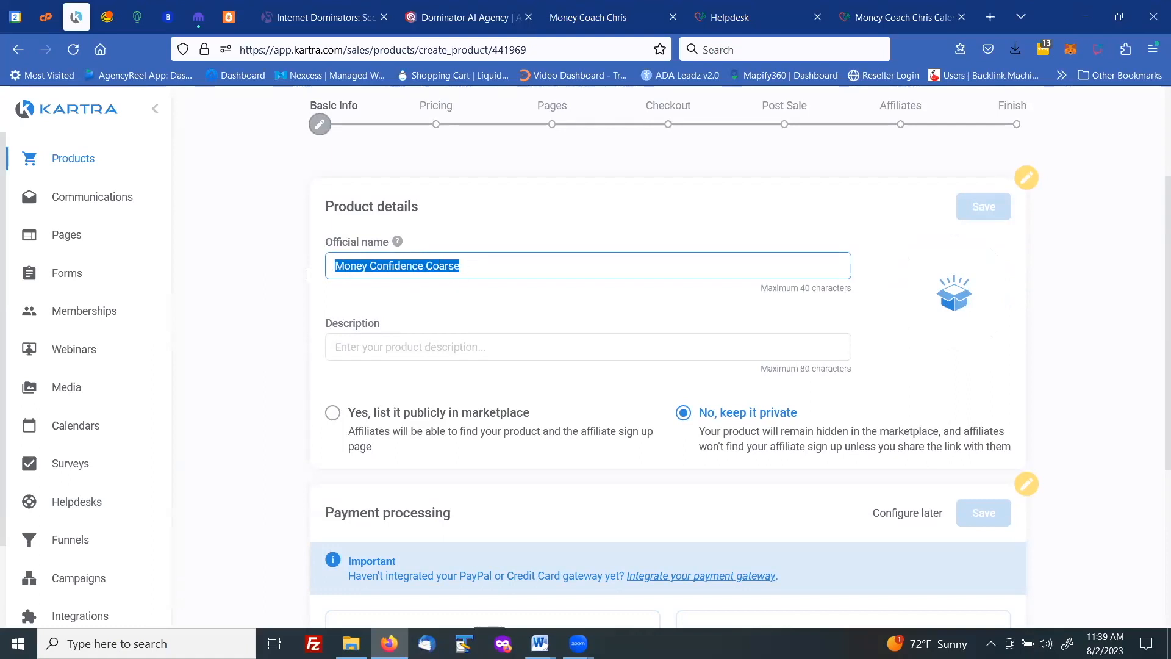
{"action": "right_click", "coordinate": [355, 272]}
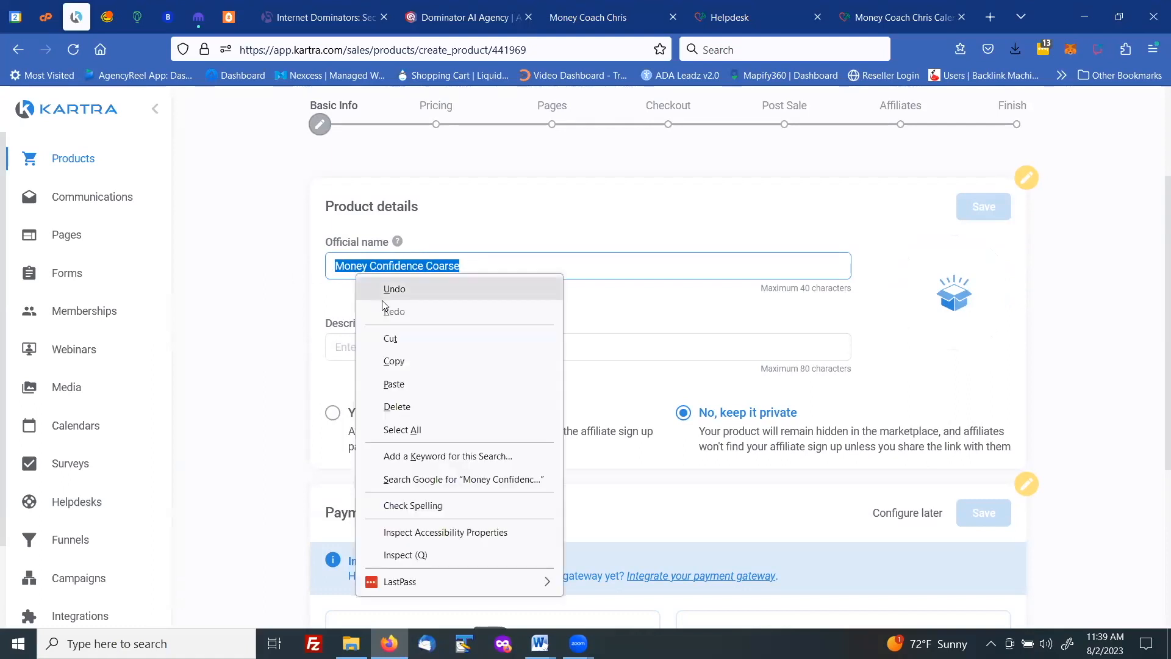
{"action": "left_click", "coordinate": [389, 365]}
{"action": "left_click", "coordinate": [363, 346]}
{"action": "right_click", "coordinate": [363, 347]}
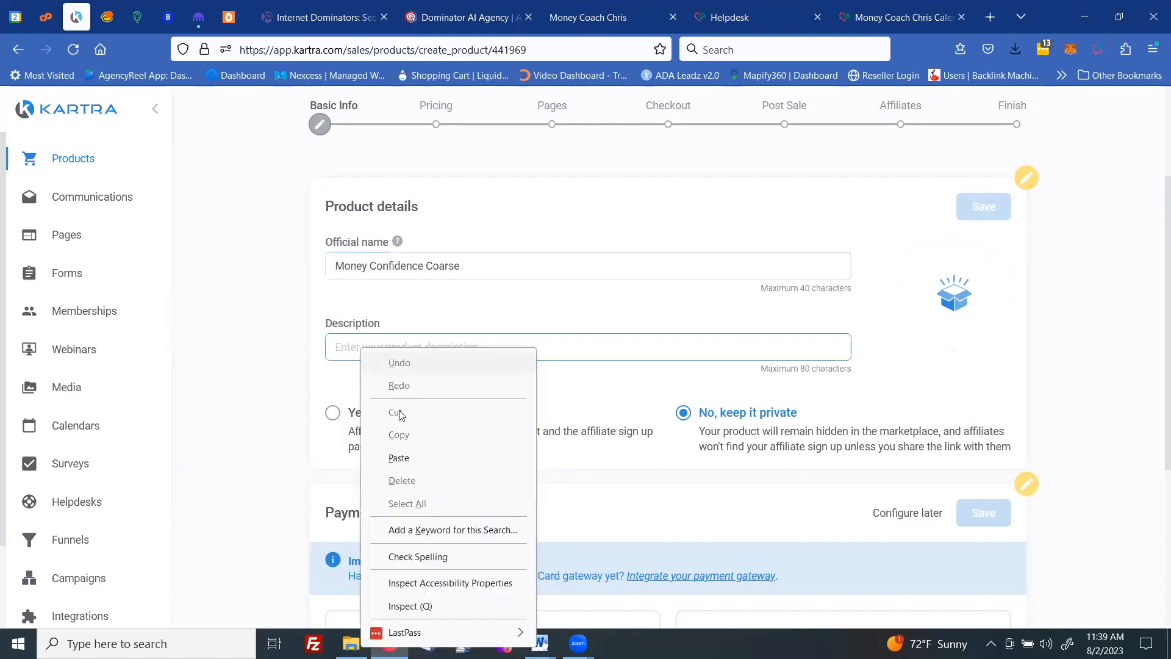
{"action": "left_click", "coordinate": [395, 457]}
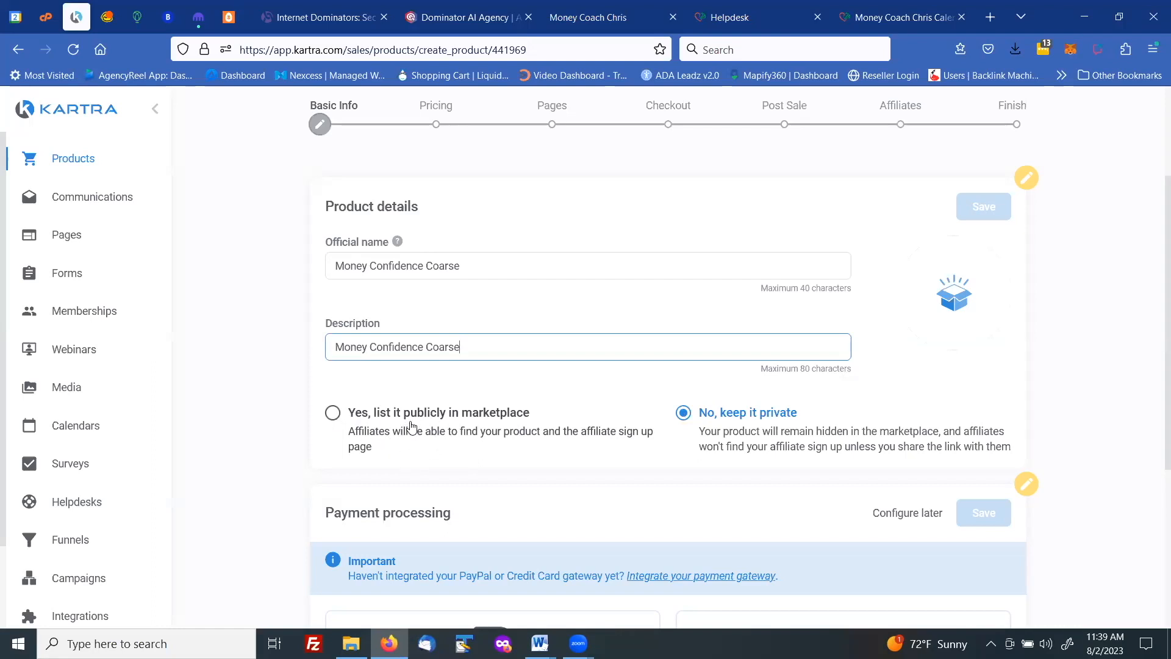
List the product publicly in the marketplace under the niche Self Help and Personal Development
{"action": "left_click", "coordinate": [333, 415]}
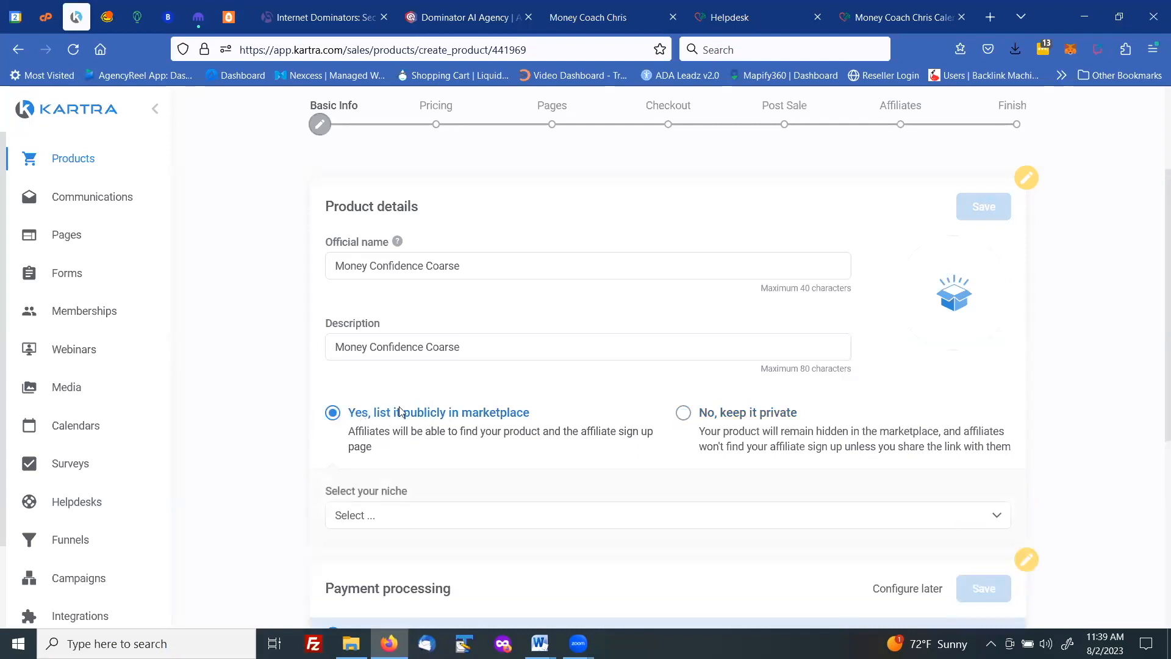
{"action": "scroll", "coordinate": [406, 400], "scroll_direction": "down", "scroll_amount": 3}
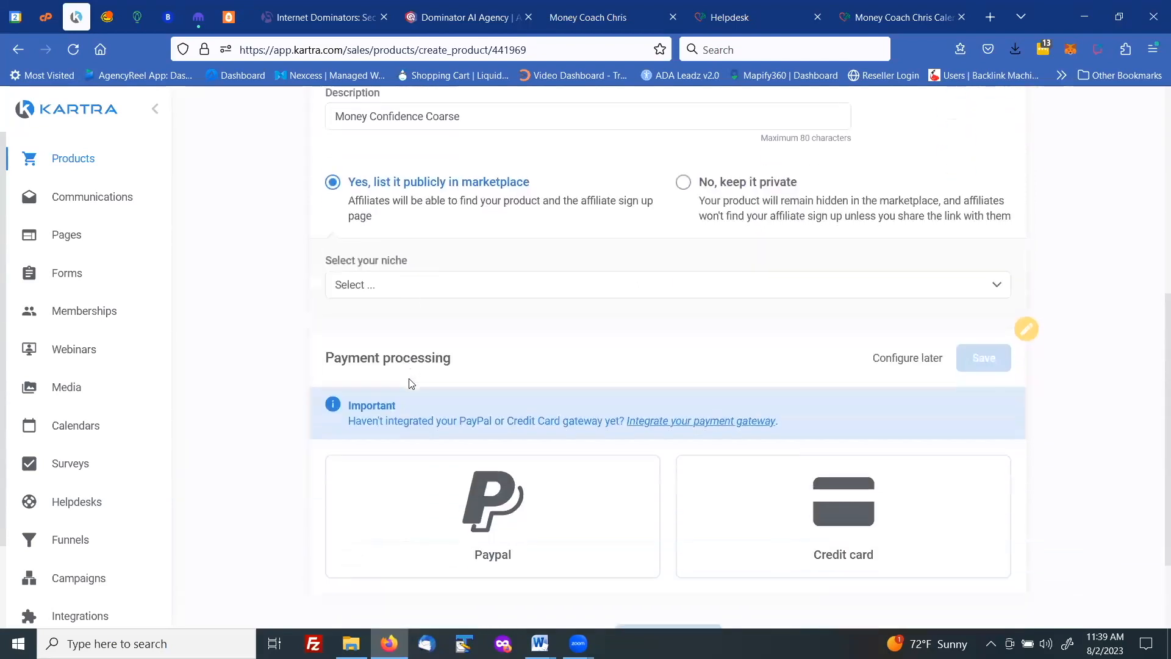
{"action": "left_click", "coordinate": [396, 295]}
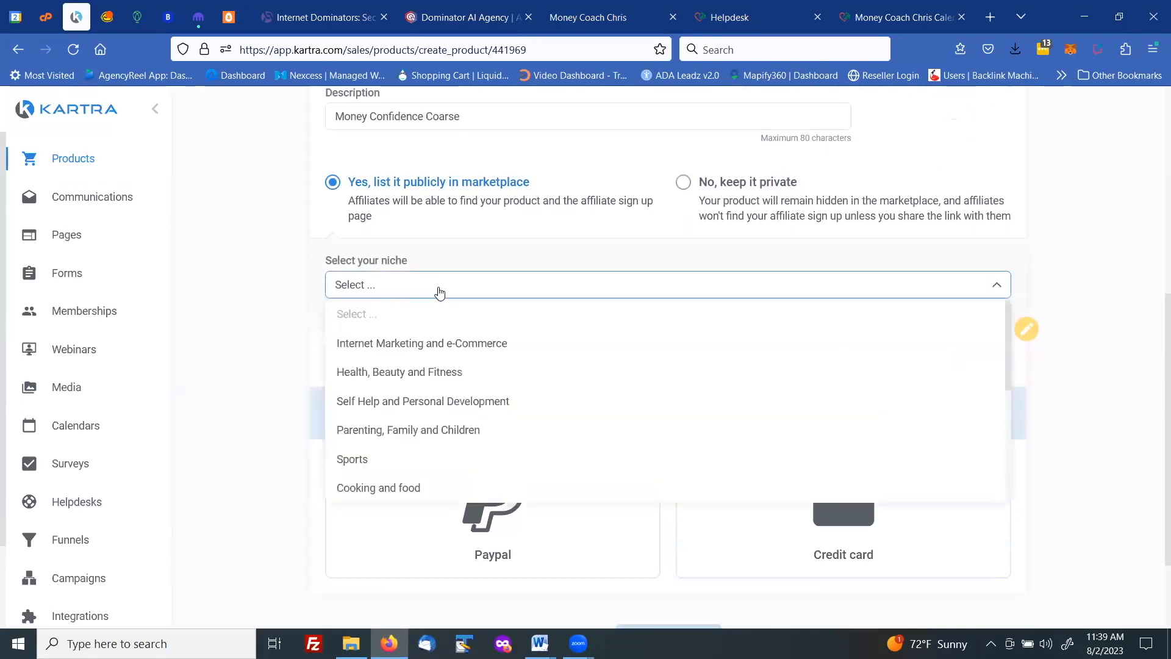
{"action": "left_click", "coordinate": [421, 402]}
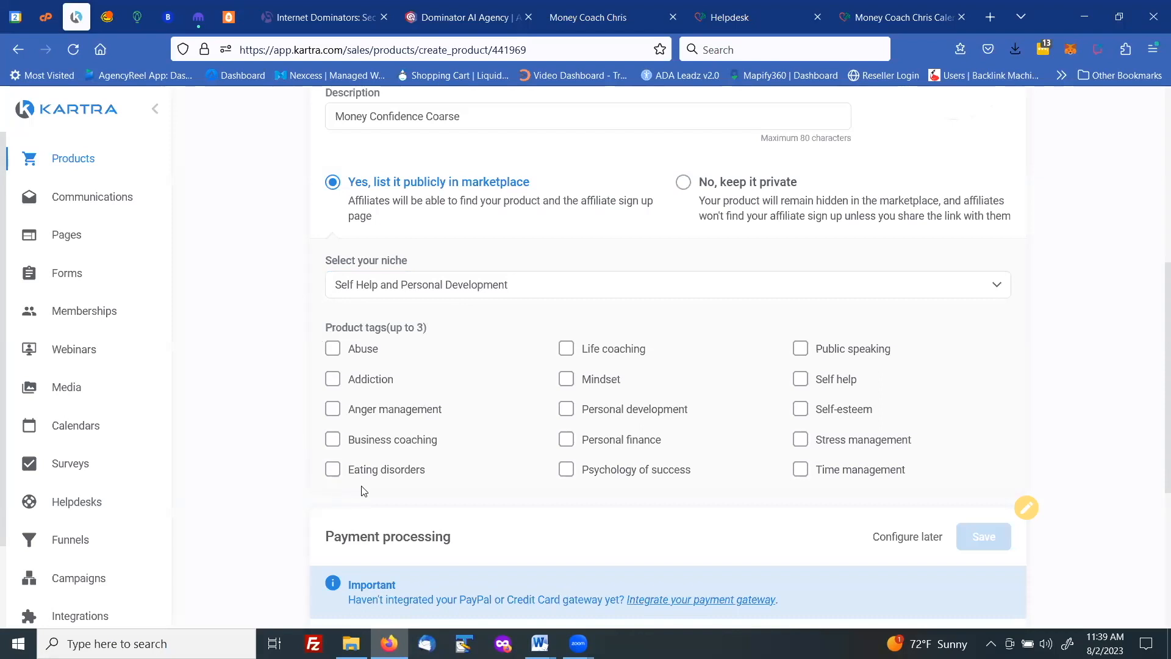
Tag the product with Mindset, Personal development and Personal finance, leaving Life coaching unselected, and save the product details
{"action": "left_click", "coordinate": [566, 380]}
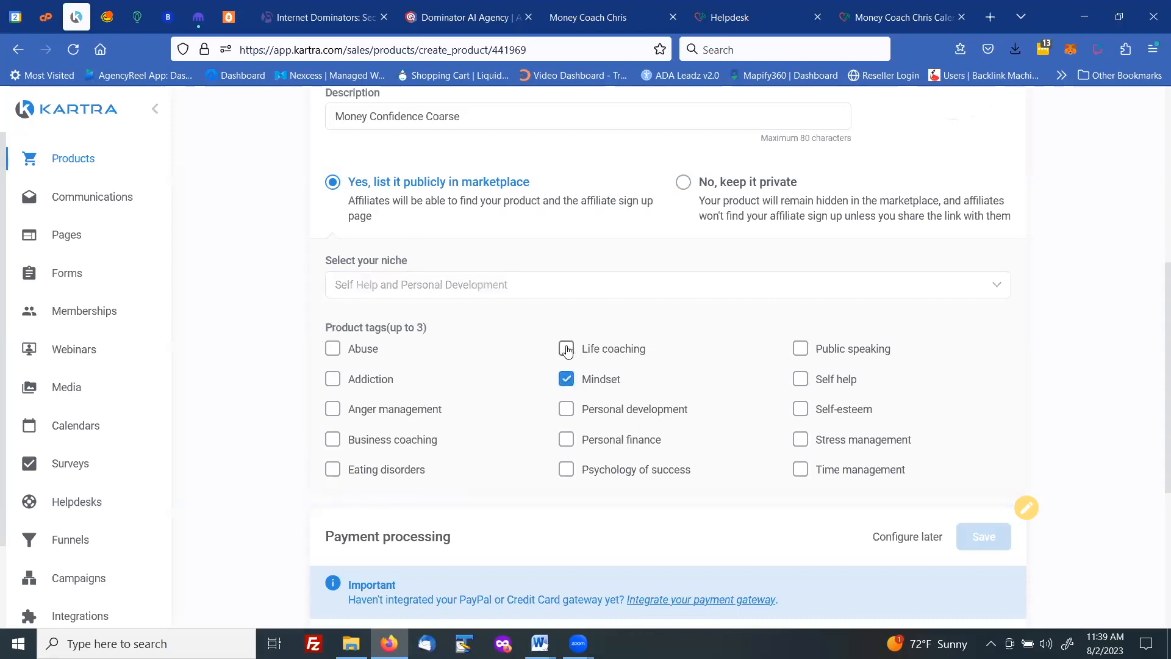
{"action": "left_click", "coordinate": [567, 350]}
{"action": "left_click", "coordinate": [567, 411]}
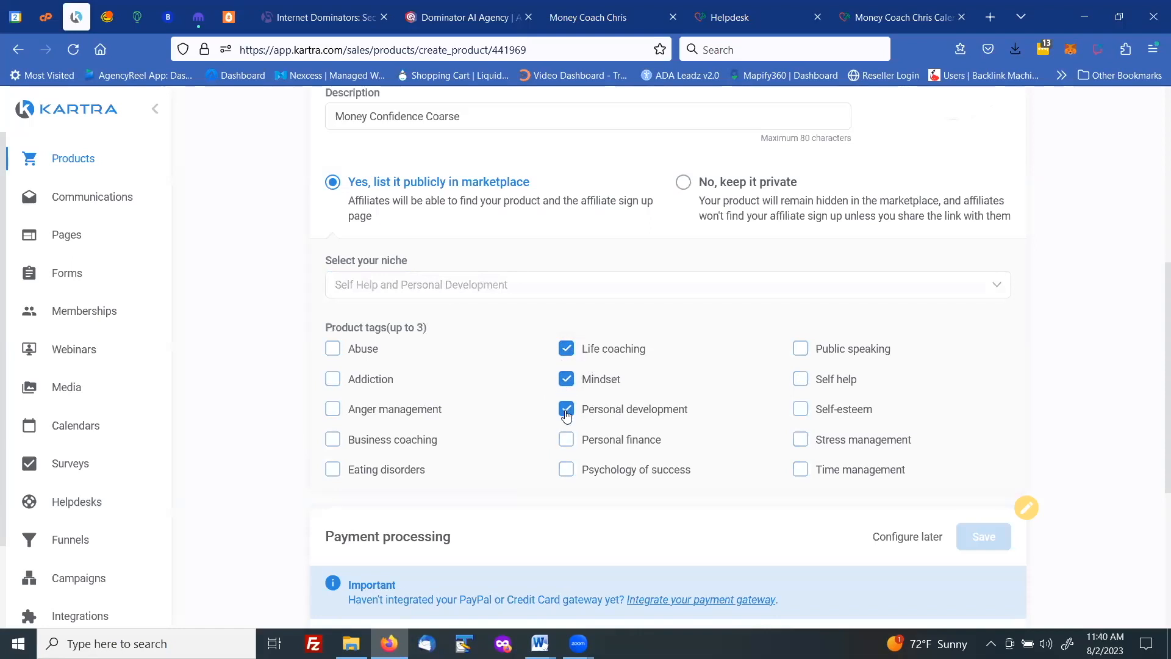
{"action": "left_click", "coordinate": [569, 350]}
{"action": "left_click", "coordinate": [566, 443]}
{"action": "scroll", "coordinate": [854, 342], "scroll_direction": "up", "scroll_amount": 5}
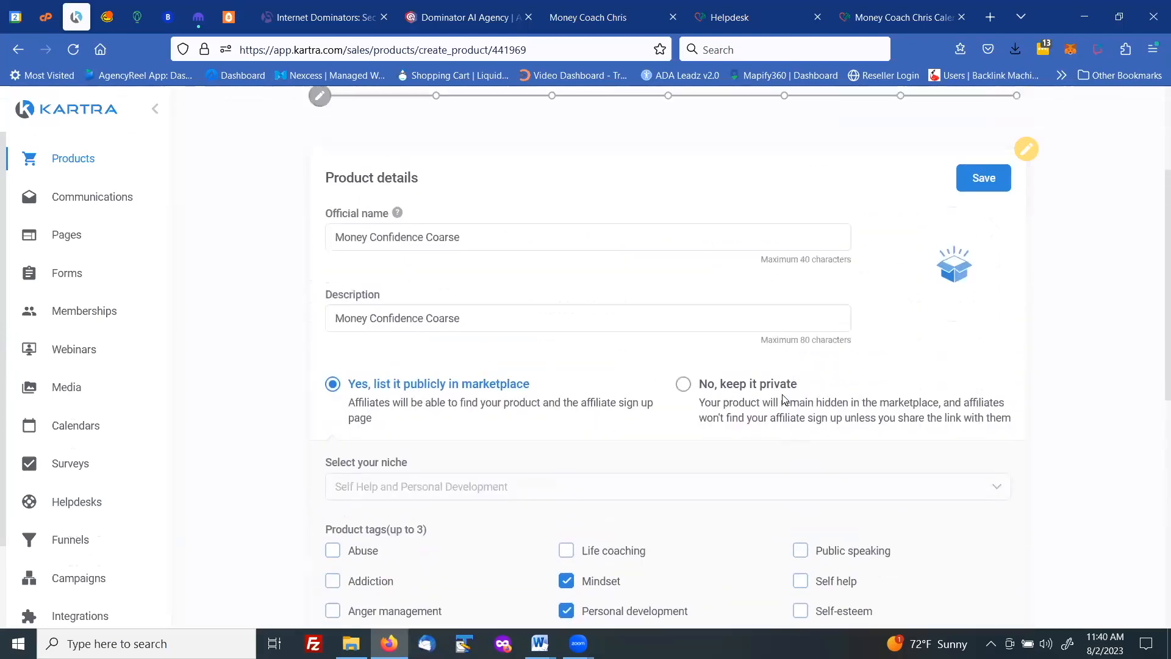
{"action": "left_click", "coordinate": [978, 284]}
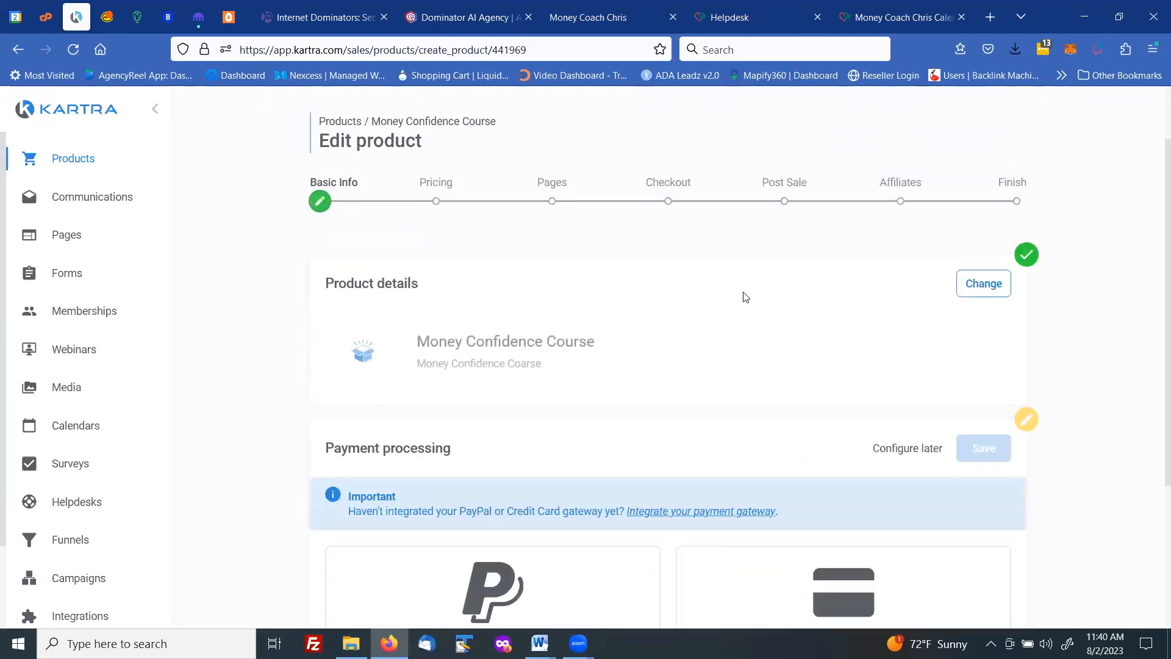
Enable PayPal payment processing for the product using the already integrated PayPal account
{"action": "scroll", "coordinate": [640, 306], "scroll_direction": "down", "scroll_amount": 3}
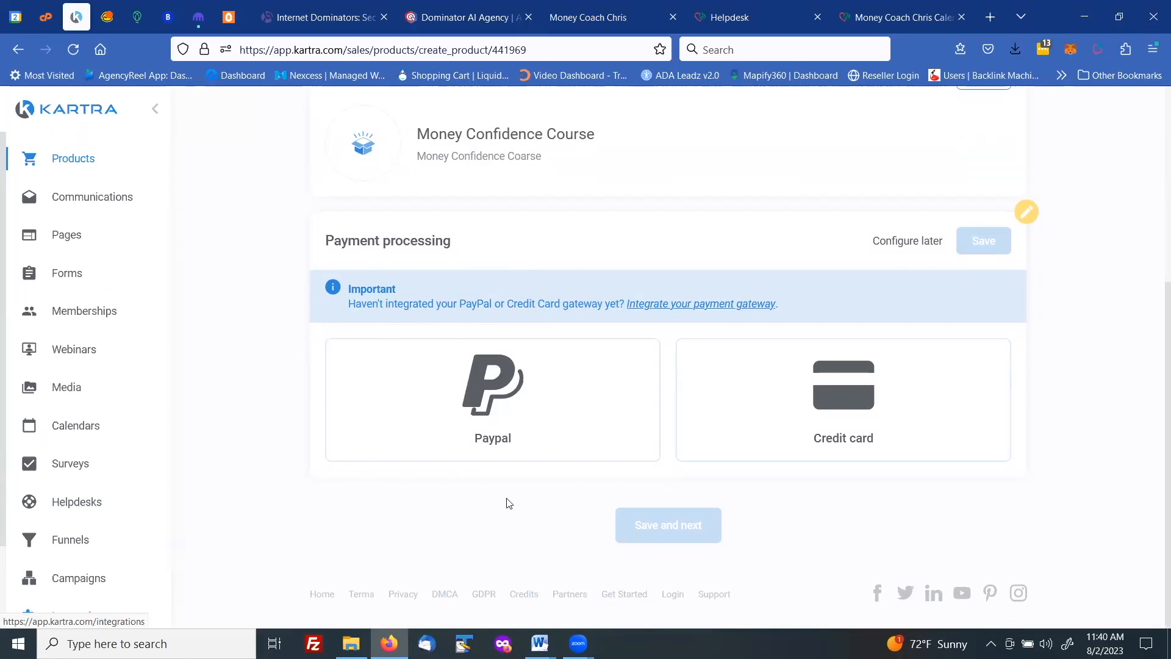
{"action": "left_click", "coordinate": [532, 400]}
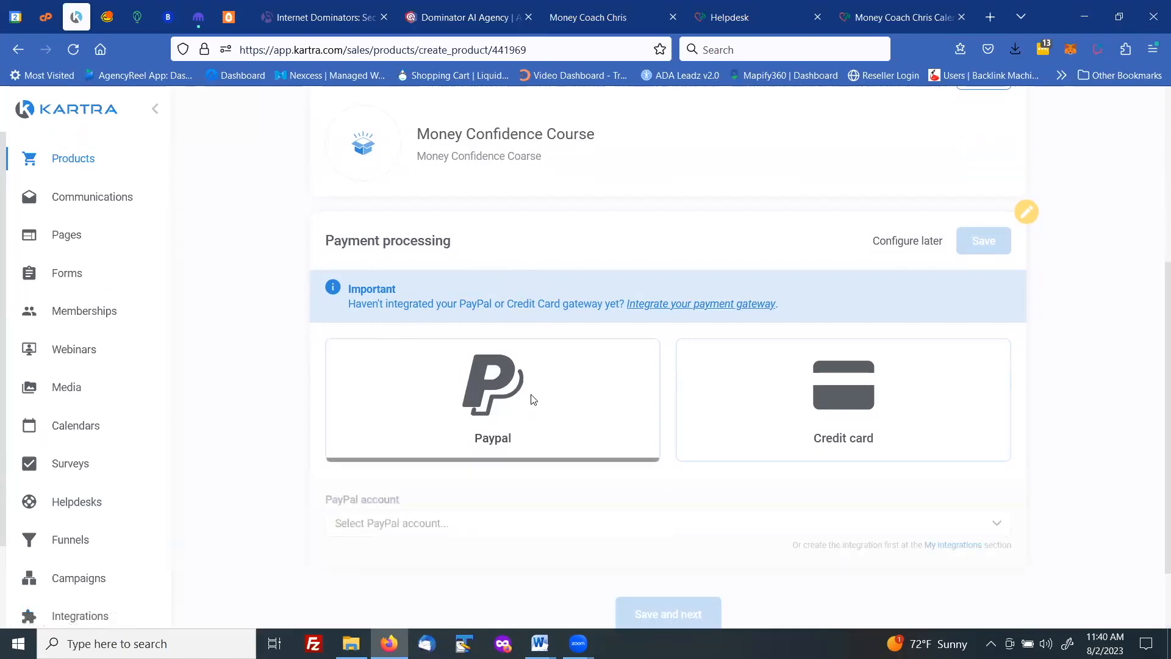
{"action": "left_click", "coordinate": [469, 534]}
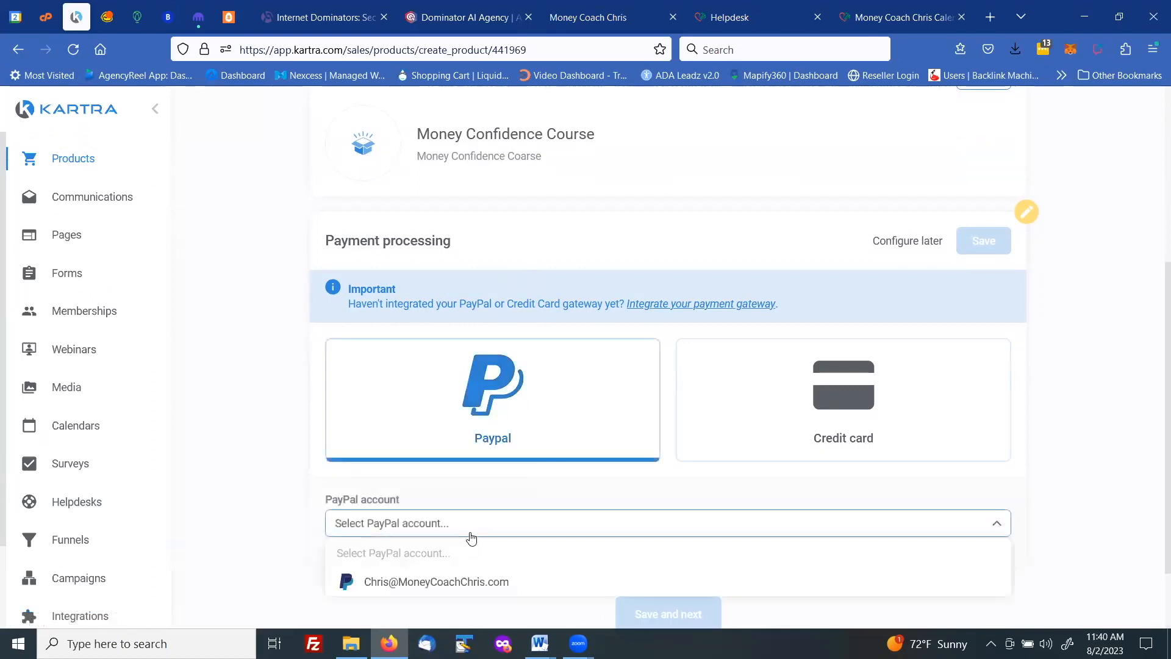
{"action": "left_click", "coordinate": [452, 583]}
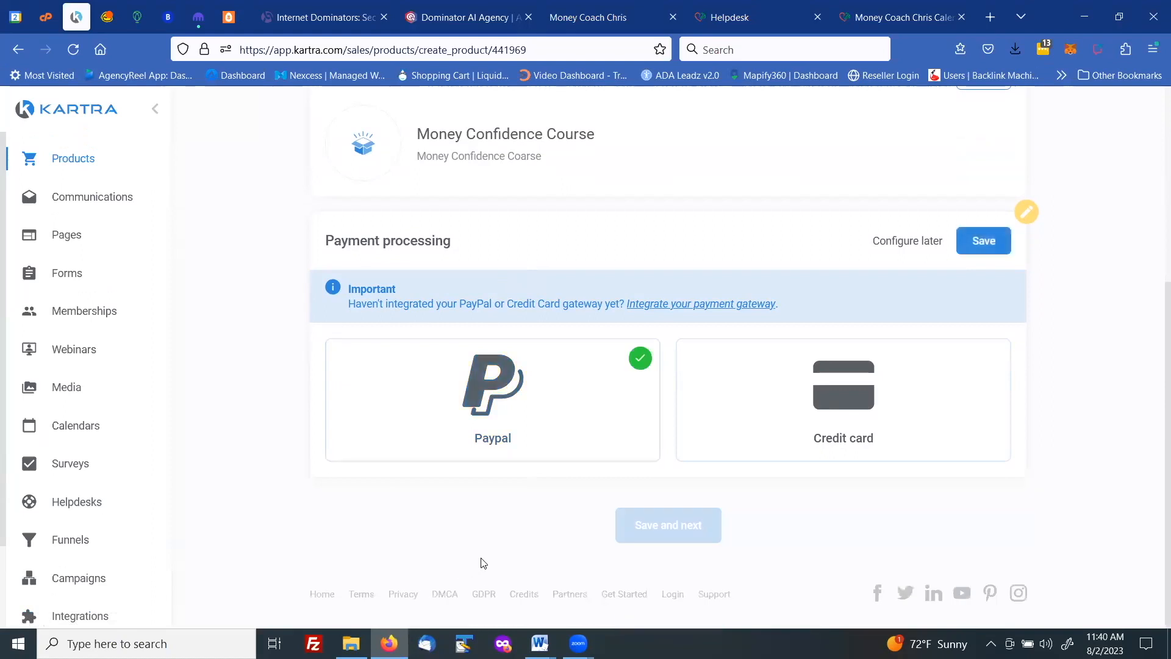
Enable credit card payments with the integrated Stripe gateway, save the payment processing settings and continue to Pricing
{"action": "left_click", "coordinate": [848, 393]}
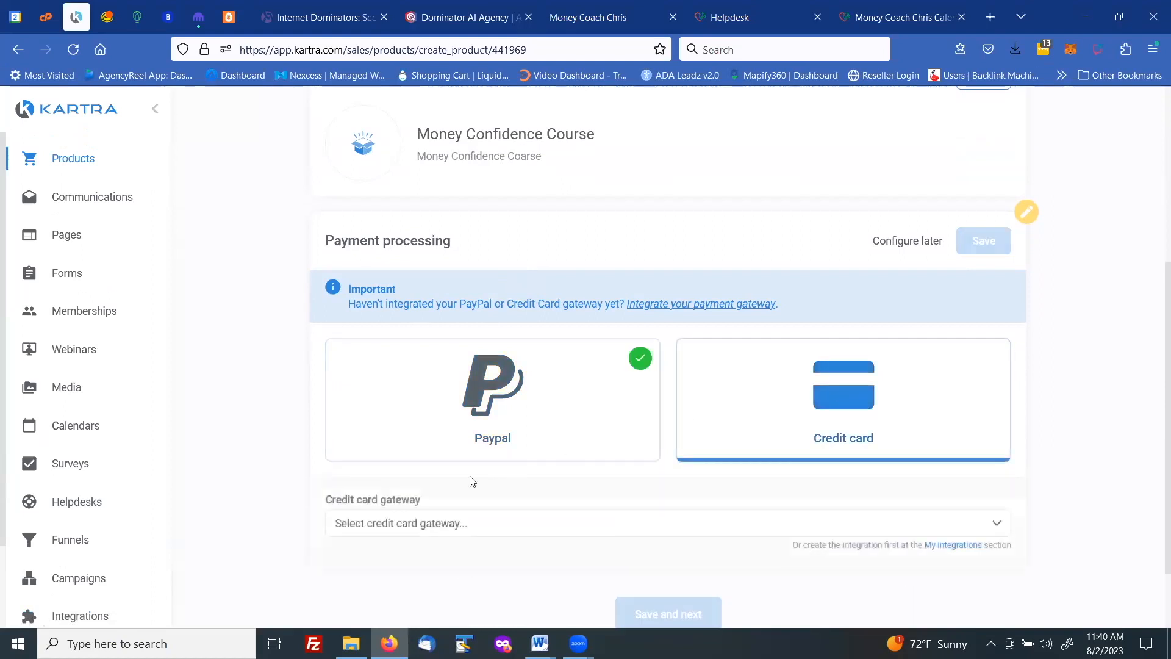
{"action": "left_click", "coordinate": [436, 530]}
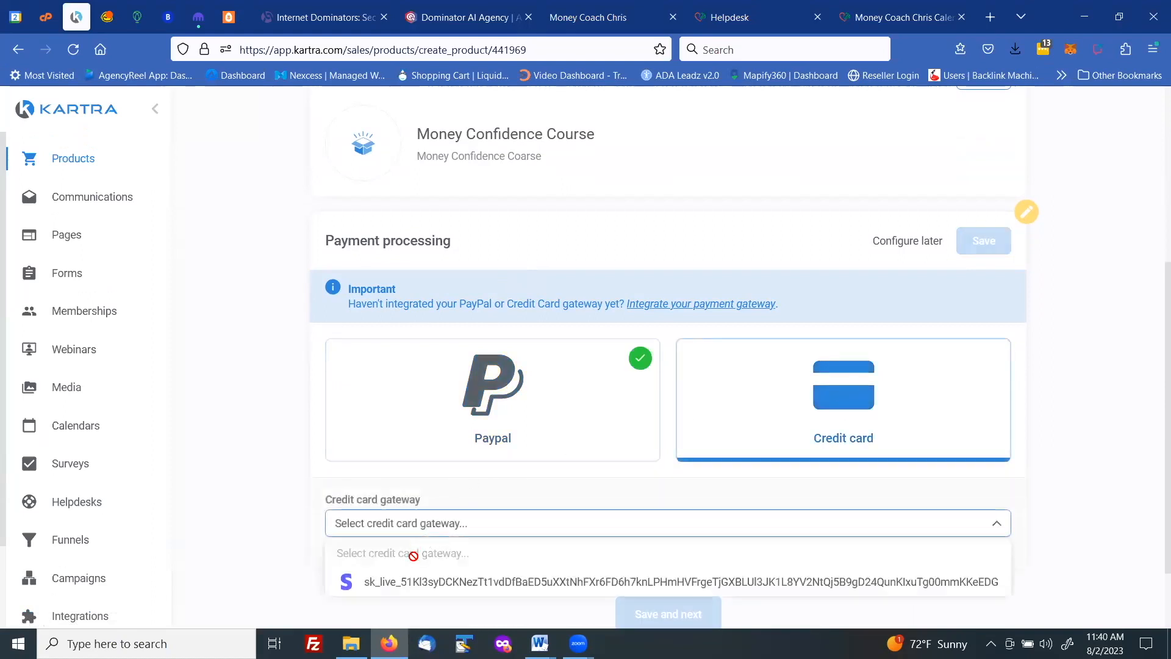
{"action": "left_click", "coordinate": [432, 581]}
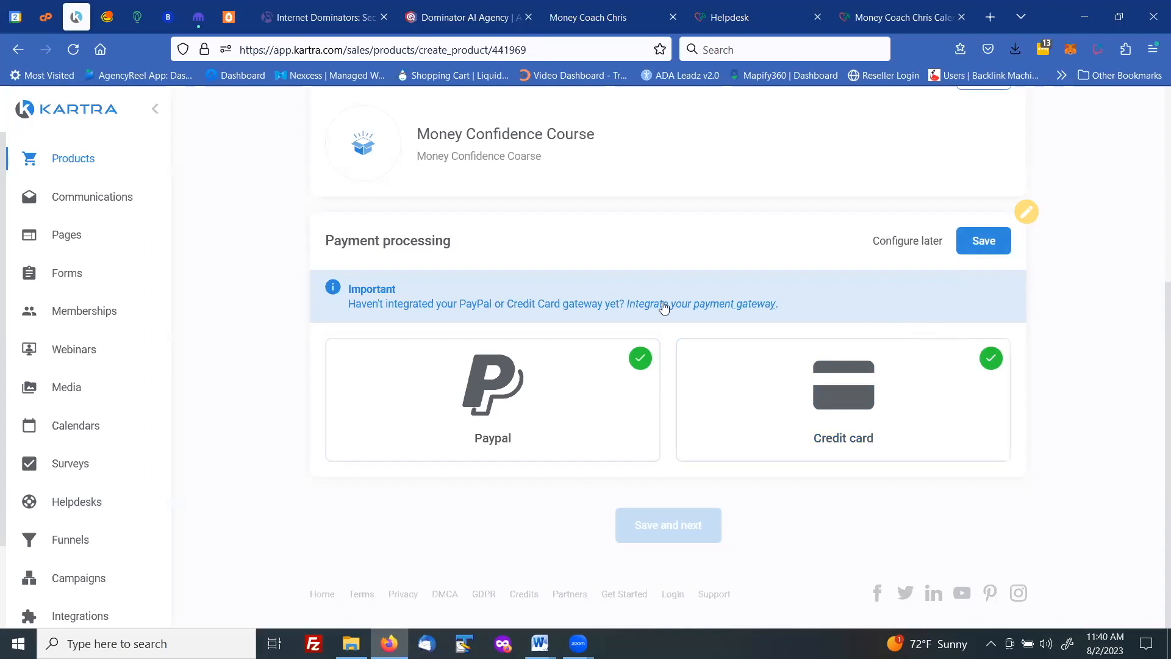
{"action": "left_click", "coordinate": [961, 253]}
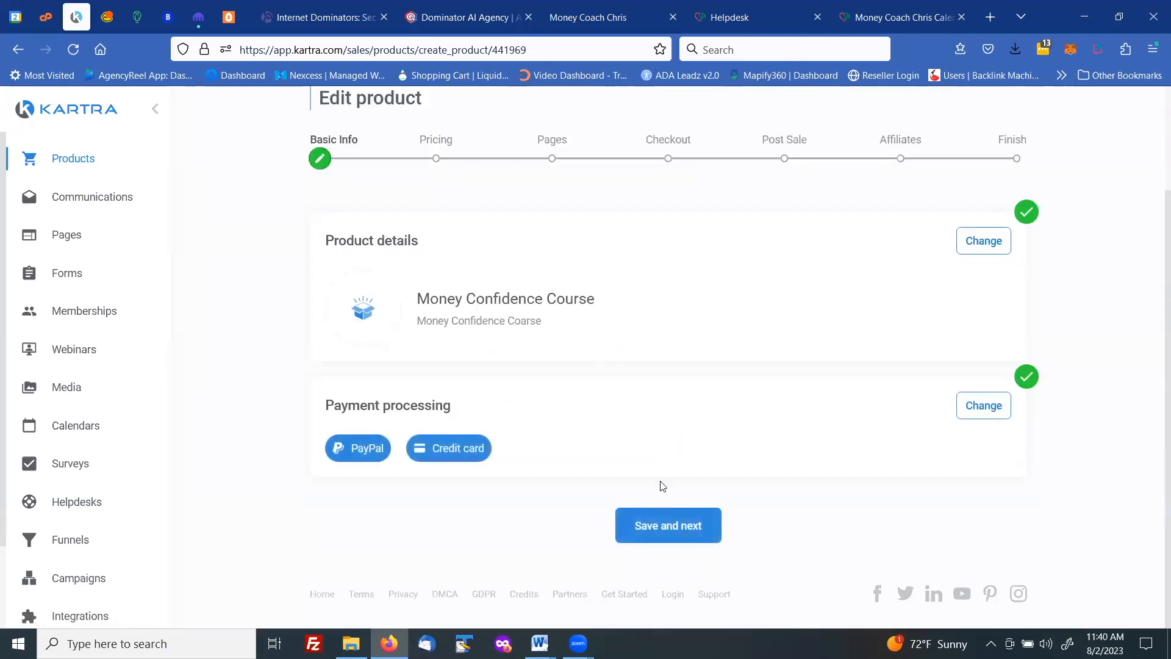
{"action": "left_click", "coordinate": [662, 536]}
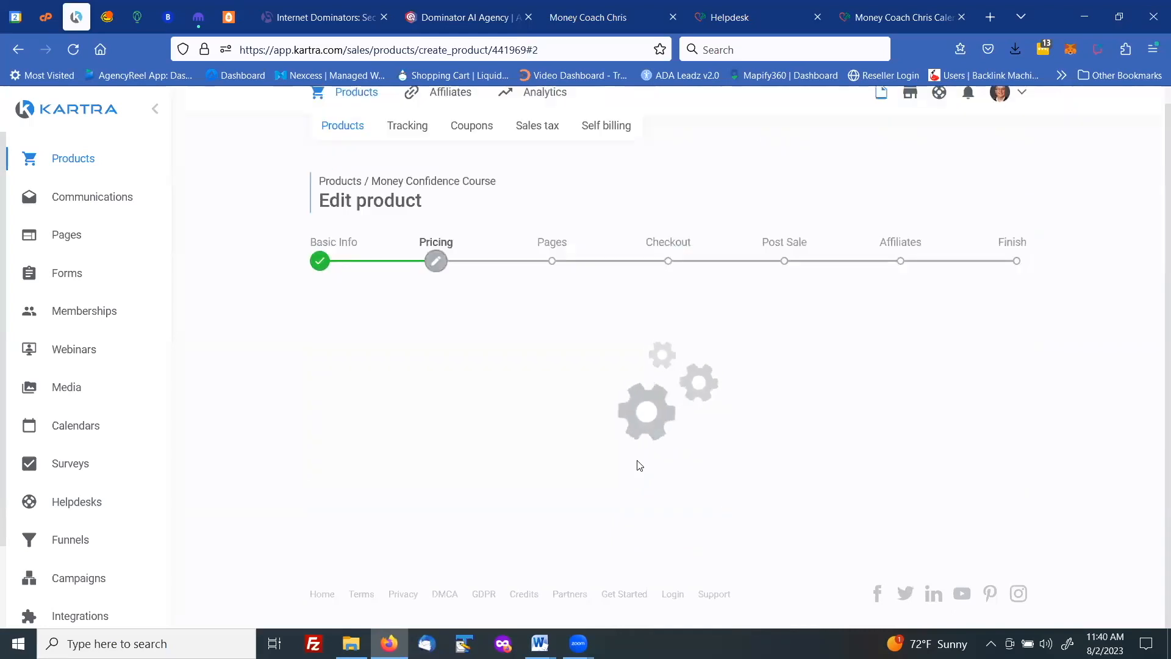
Review the One time pricing options for the first price point, and switch its pricing type to Recurring
{"action": "scroll", "coordinate": [628, 295], "scroll_direction": "down", "scroll_amount": 1}
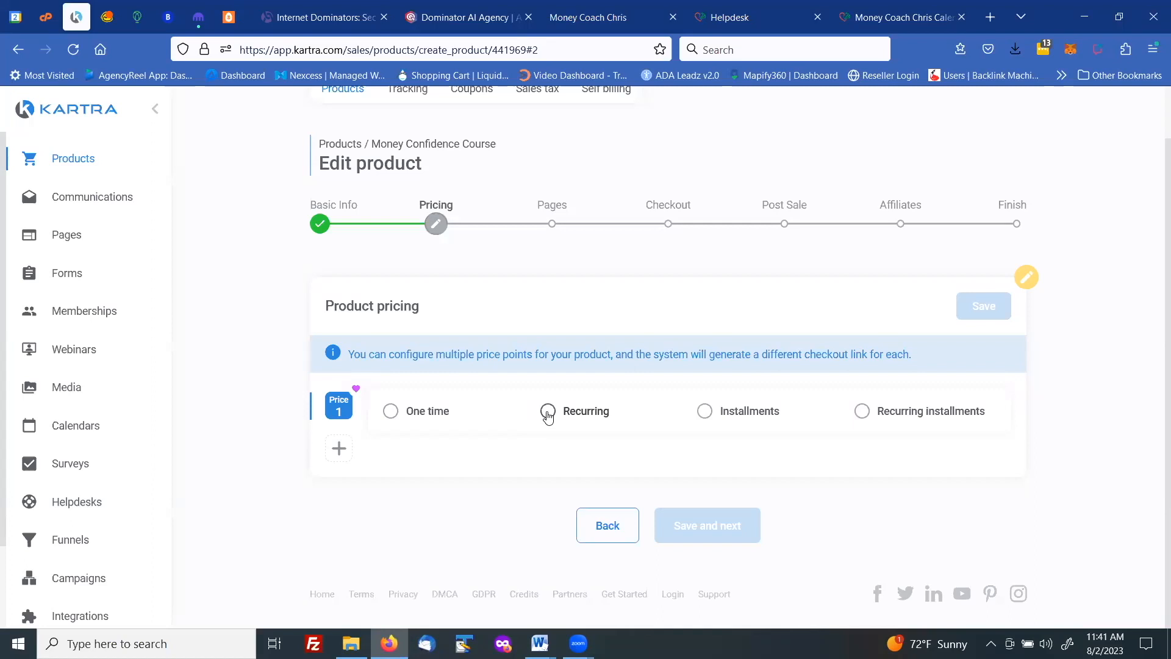
{"action": "left_click", "coordinate": [391, 412]}
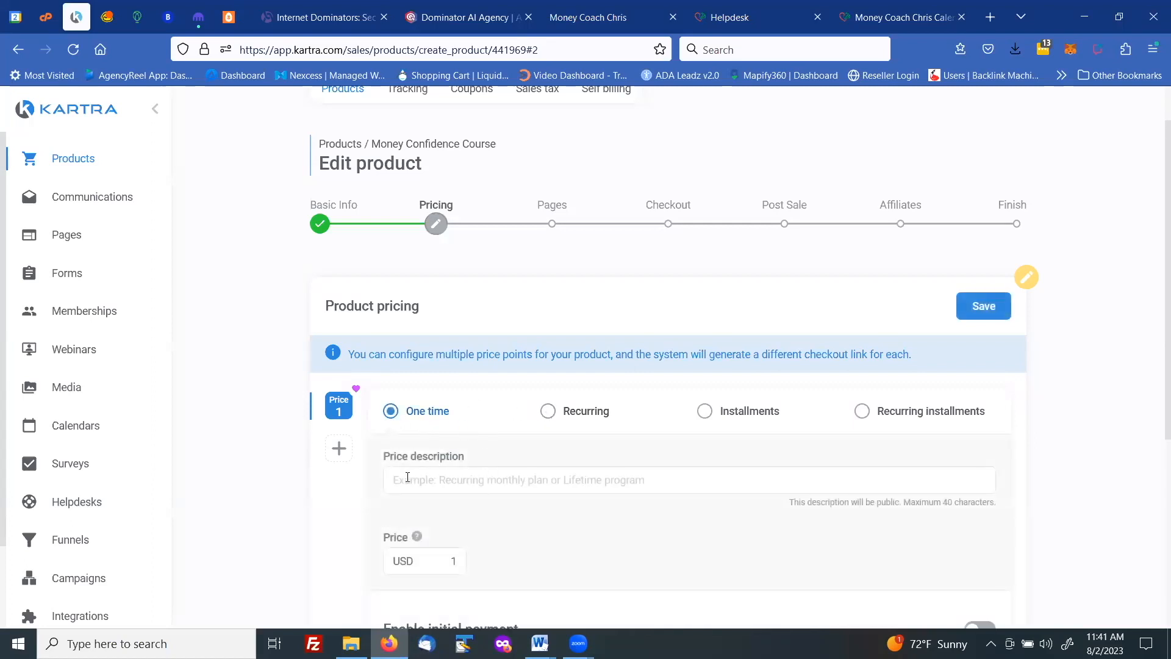
{"action": "scroll", "coordinate": [477, 478], "scroll_direction": "down", "scroll_amount": 3}
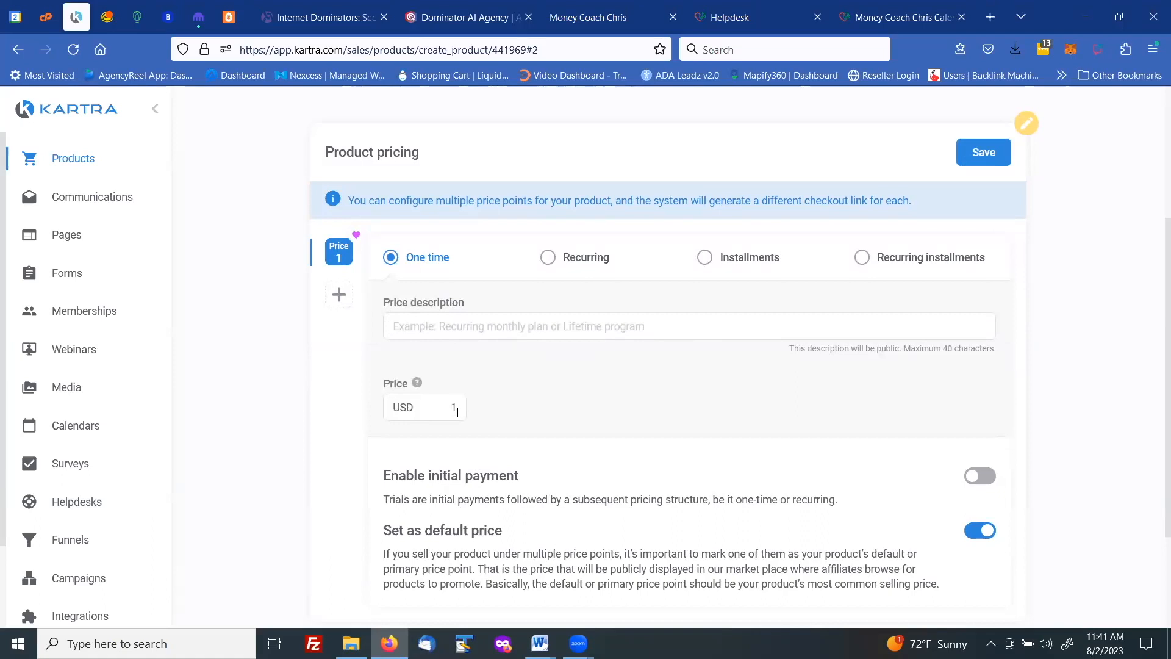
{"action": "scroll", "coordinate": [473, 381], "scroll_direction": "down", "scroll_amount": 2}
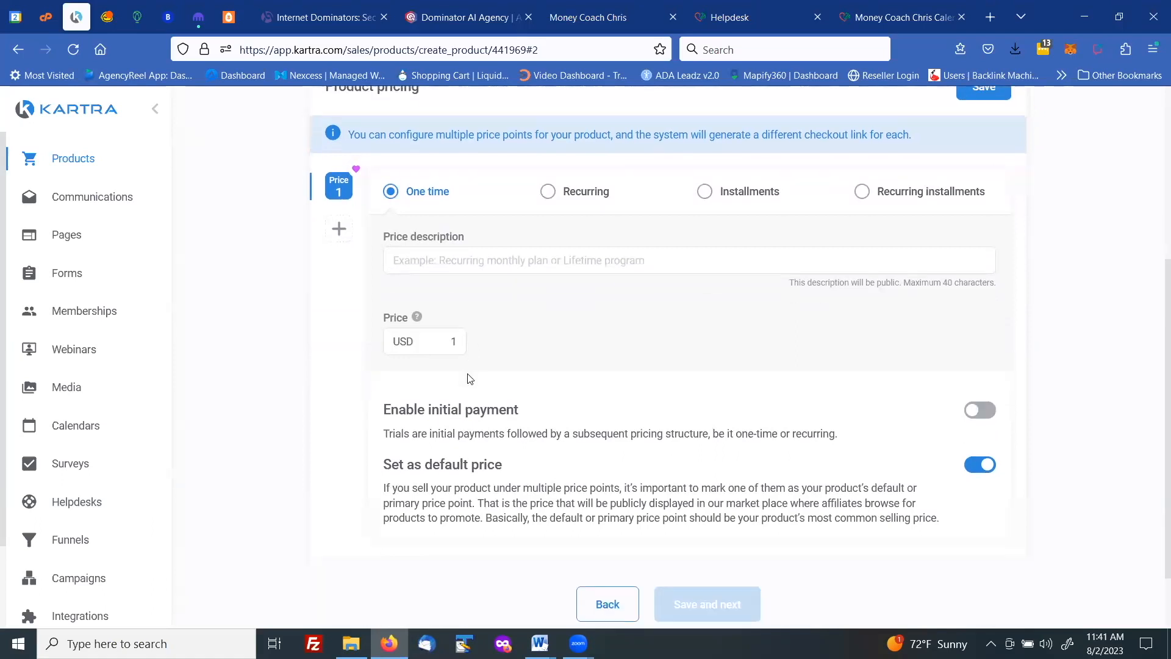
{"action": "scroll", "coordinate": [471, 379], "scroll_direction": "up", "scroll_amount": 4}
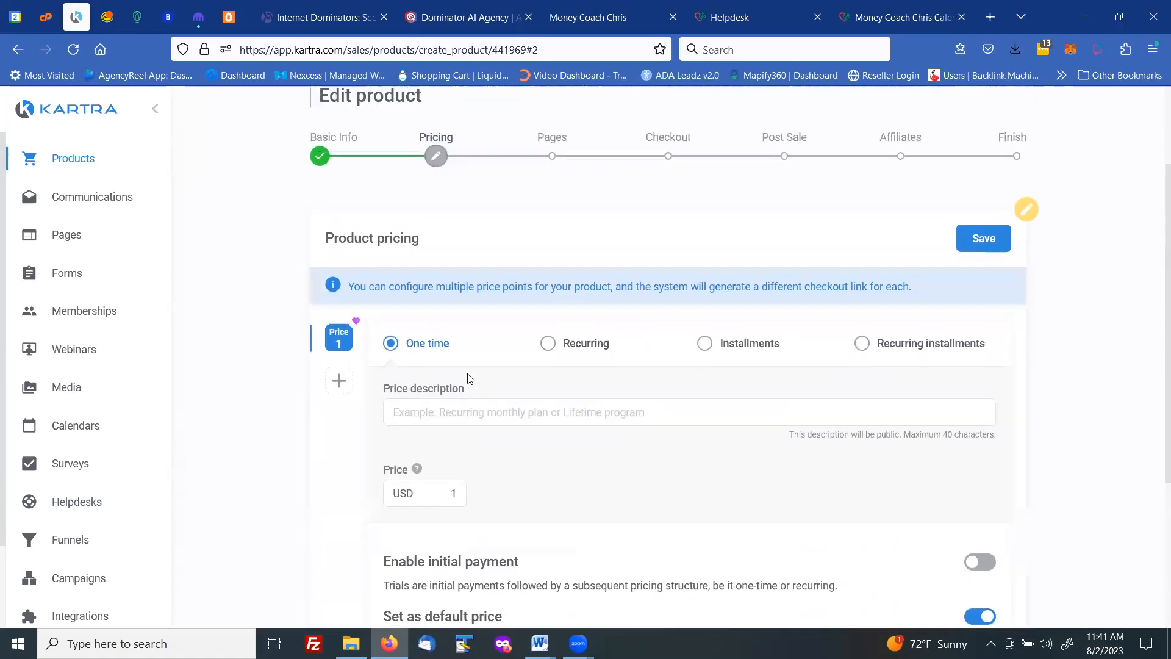
{"action": "left_click", "coordinate": [549, 344]}
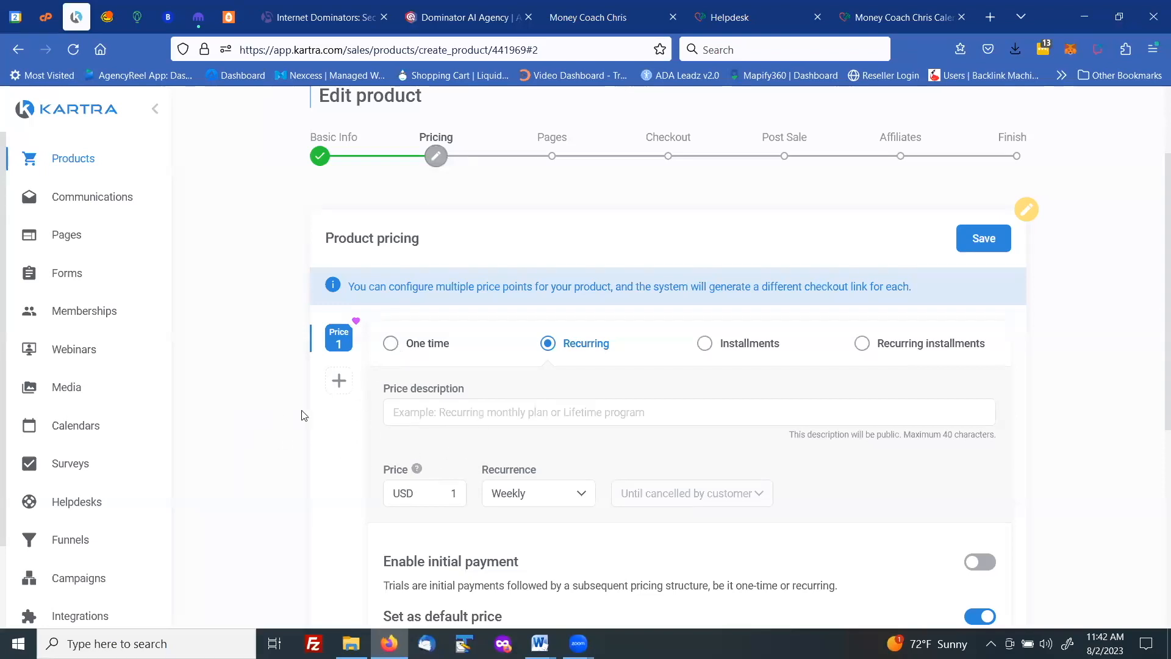
Describe the first price point as "Monthly Membership Money Confidence" and set its price to USD 97 with Monthly recurrence
{"action": "left_click", "coordinate": [443, 415]}
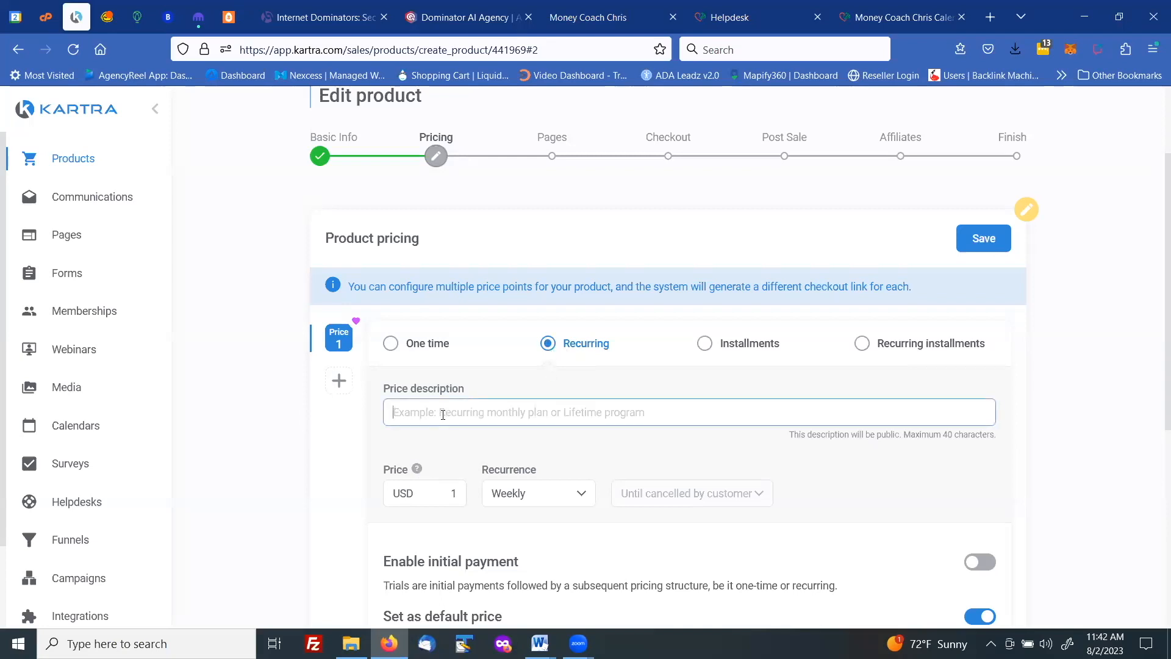
{"action": "type", "text": "Mo"}
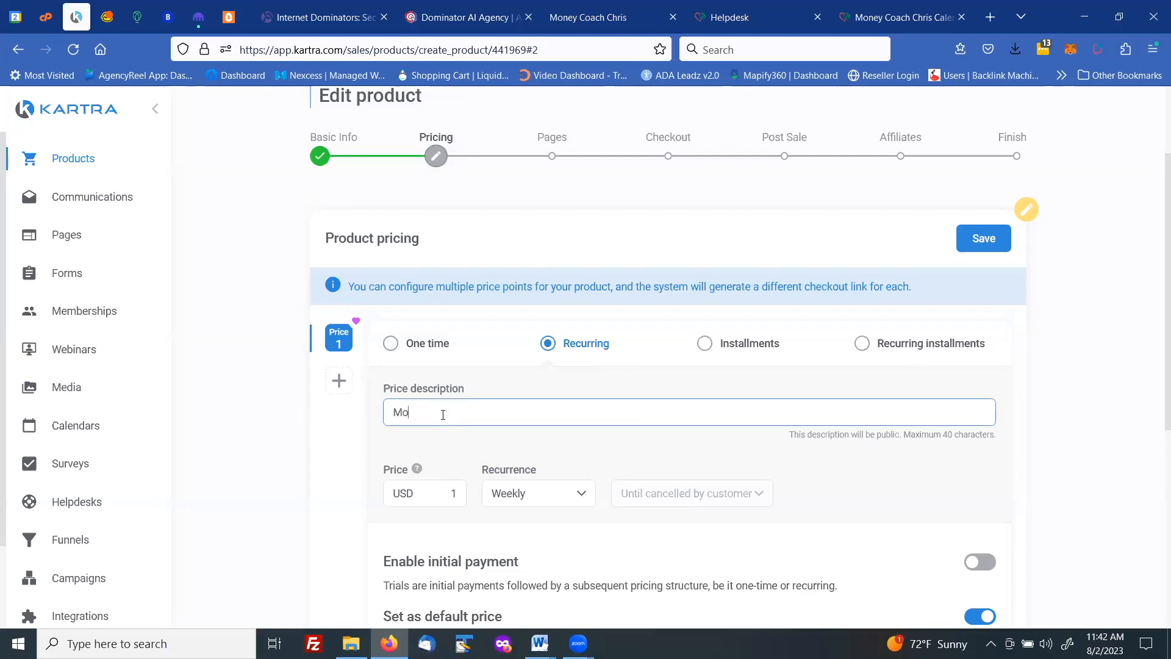
{"action": "type", "text": "nthly Membership Money Confidence"}
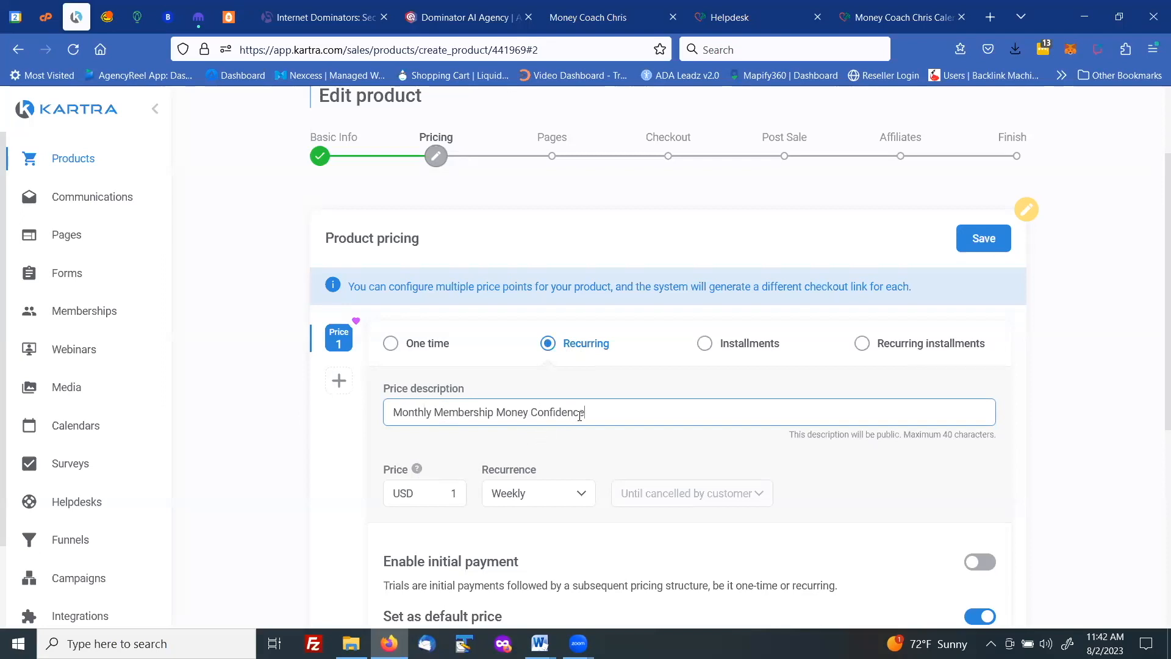
{"action": "left_click", "coordinate": [447, 494]}
{"action": "type", "text": "97"}
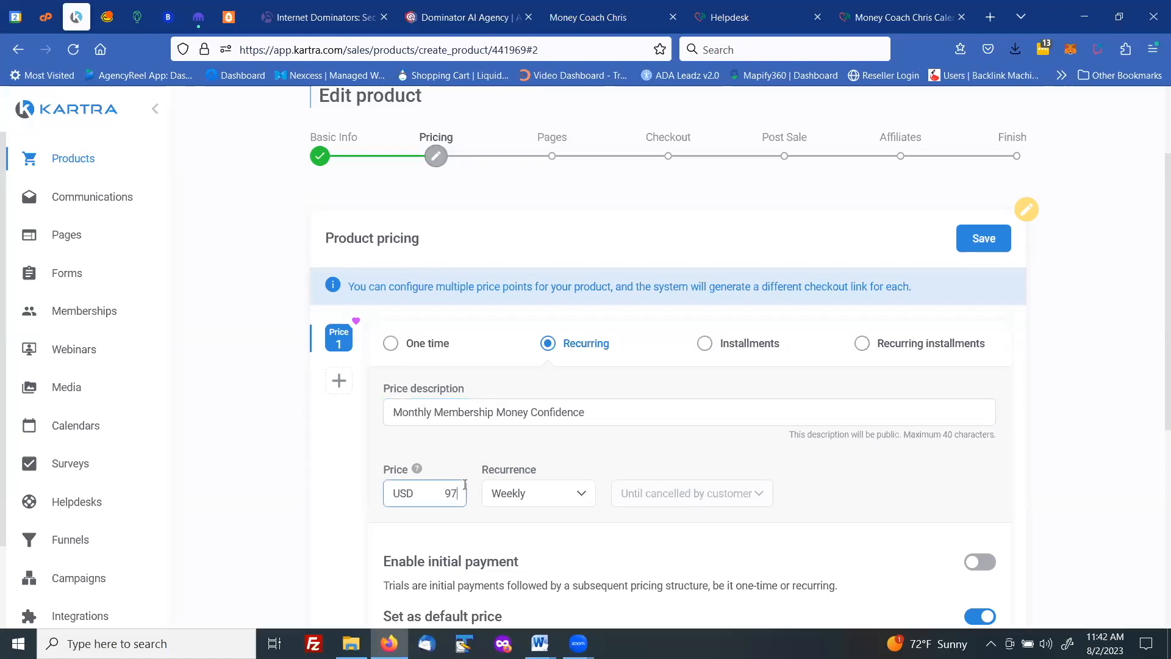
{"action": "left_click", "coordinate": [526, 498]}
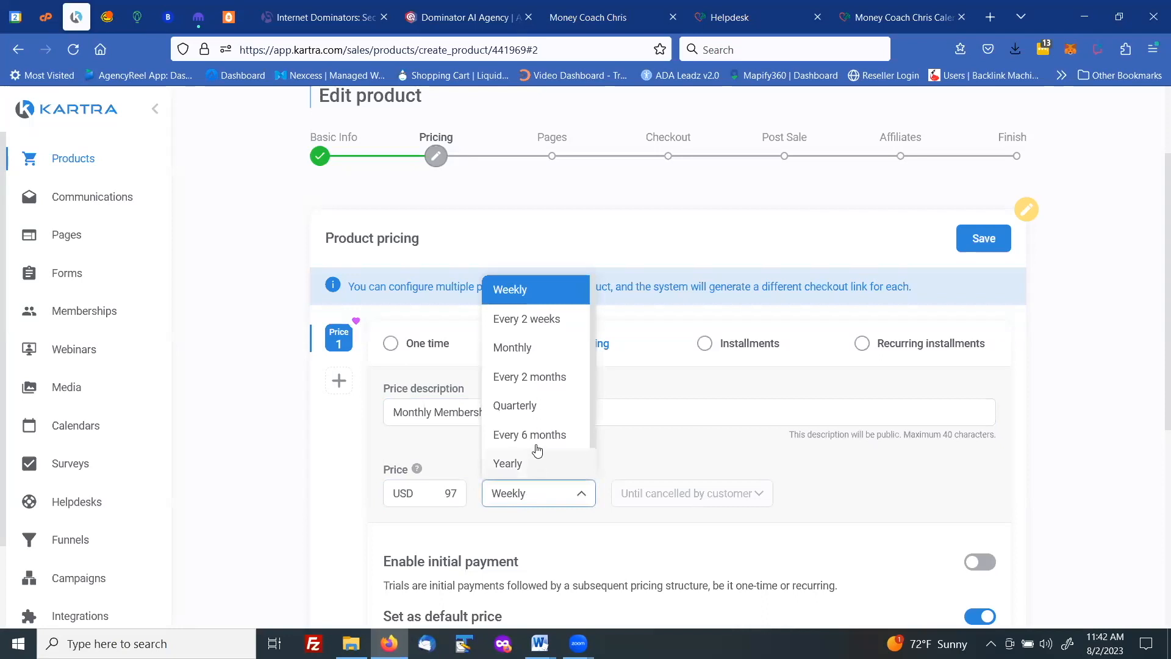
{"action": "left_click", "coordinate": [522, 352]}
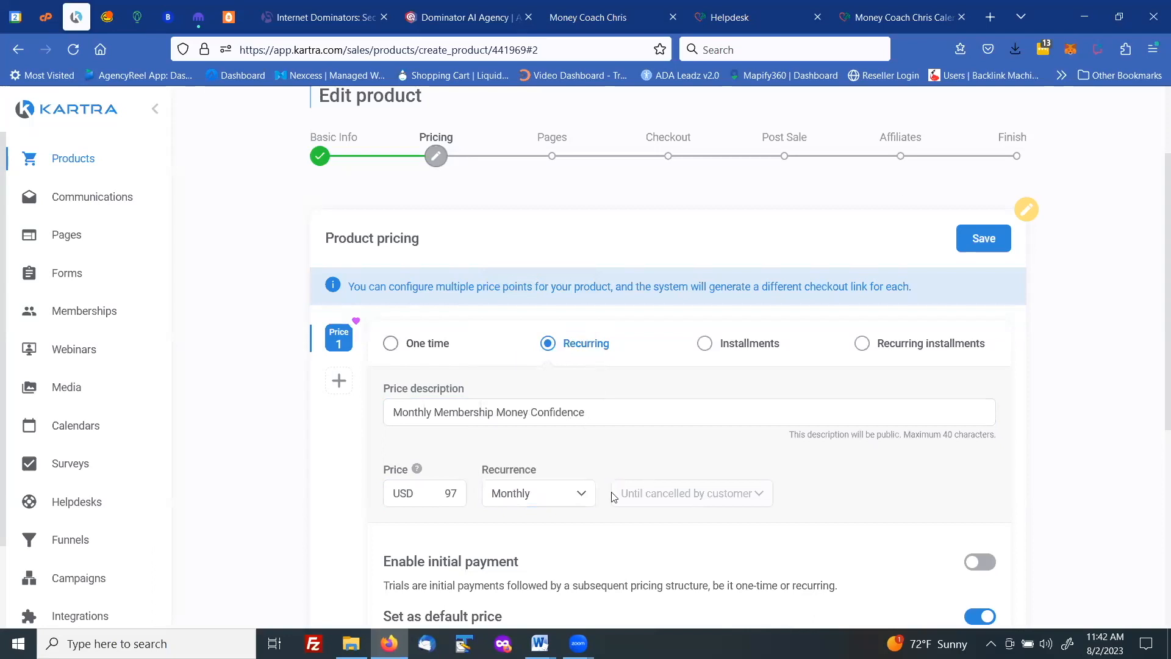
Enable an initial payment of USD 97 for 30 days on the first price point, and set its recurring price to USD 29.97
{"action": "scroll", "coordinate": [901, 485], "scroll_direction": "down", "scroll_amount": 1}
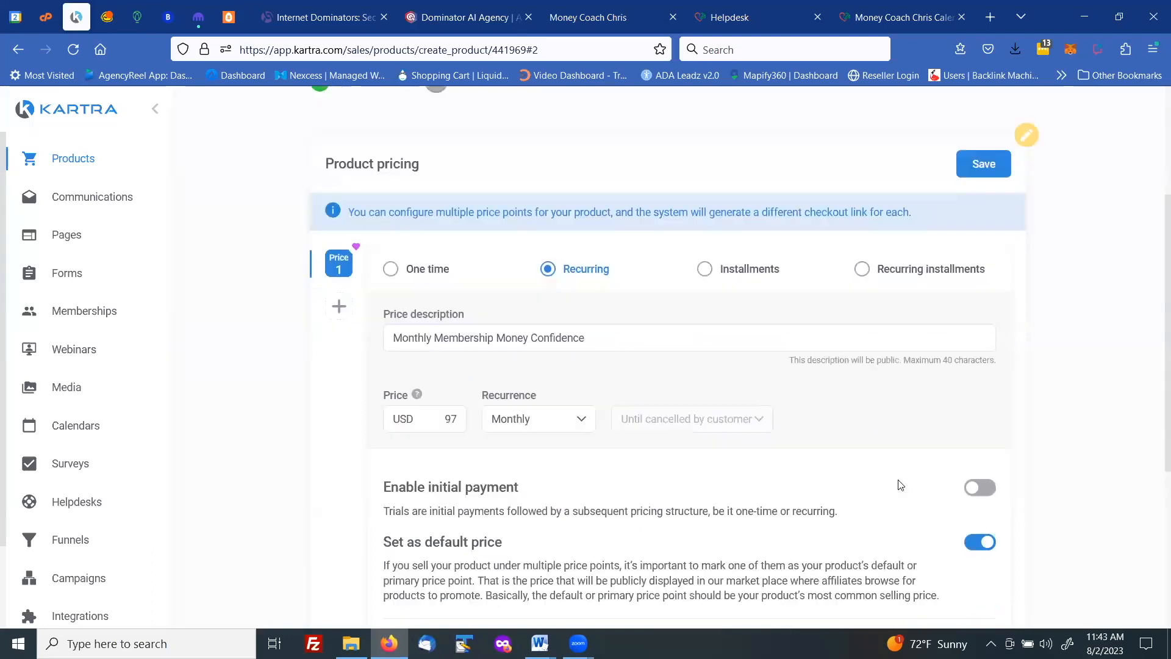
{"action": "scroll", "coordinate": [901, 485], "scroll_direction": "down", "scroll_amount": 2}
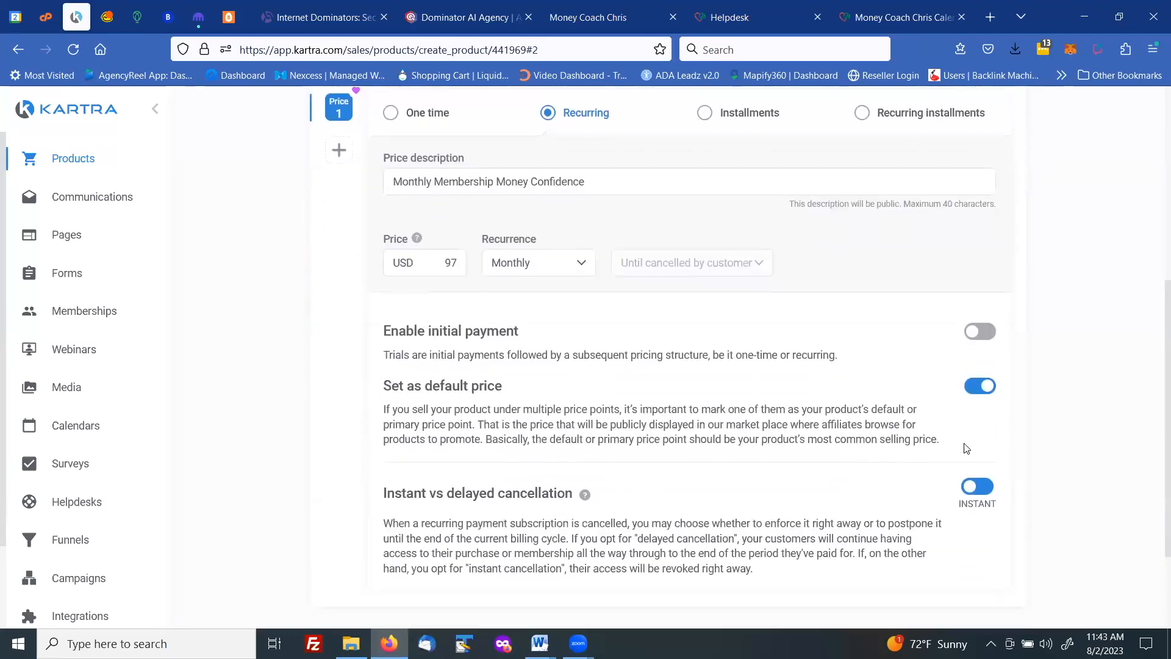
{"action": "left_click", "coordinate": [982, 332]}
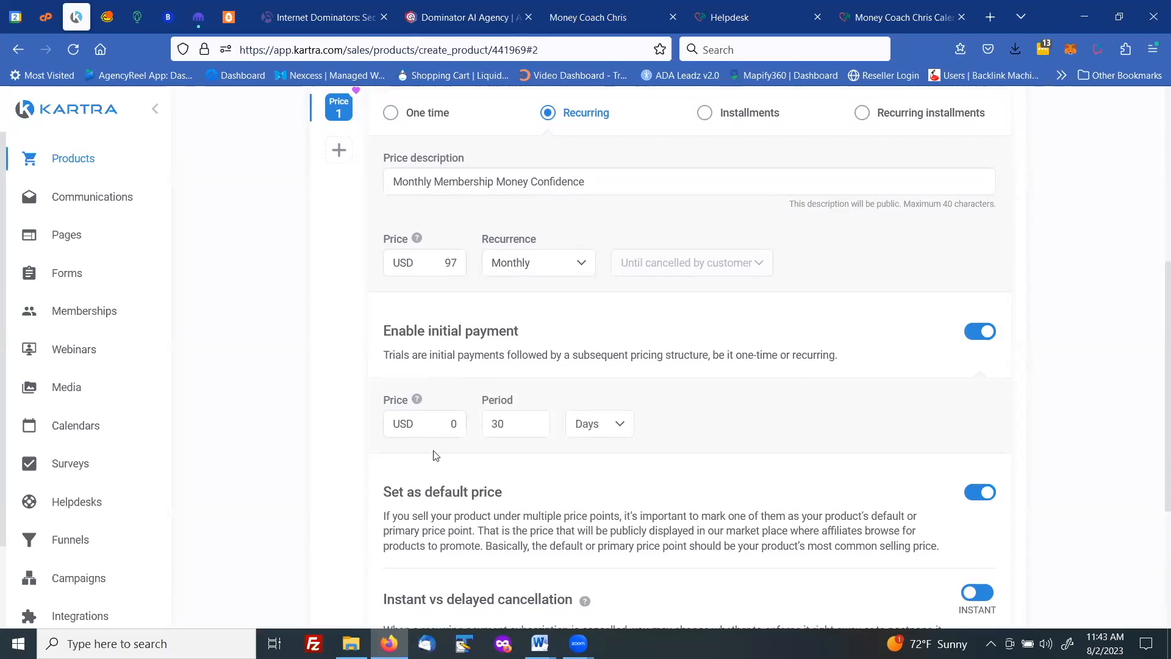
{"action": "double_click", "coordinate": [455, 425]}
{"action": "type", "text": "97"}
{"action": "double_click", "coordinate": [457, 261]}
{"action": "type", "text": "29.97"}
Add a second price point to the product with Recurring as its pricing type
{"action": "scroll", "coordinate": [794, 303], "scroll_direction": "down", "scroll_amount": 3}
{"action": "scroll", "coordinate": [796, 302], "scroll_direction": "up", "scroll_amount": 5}
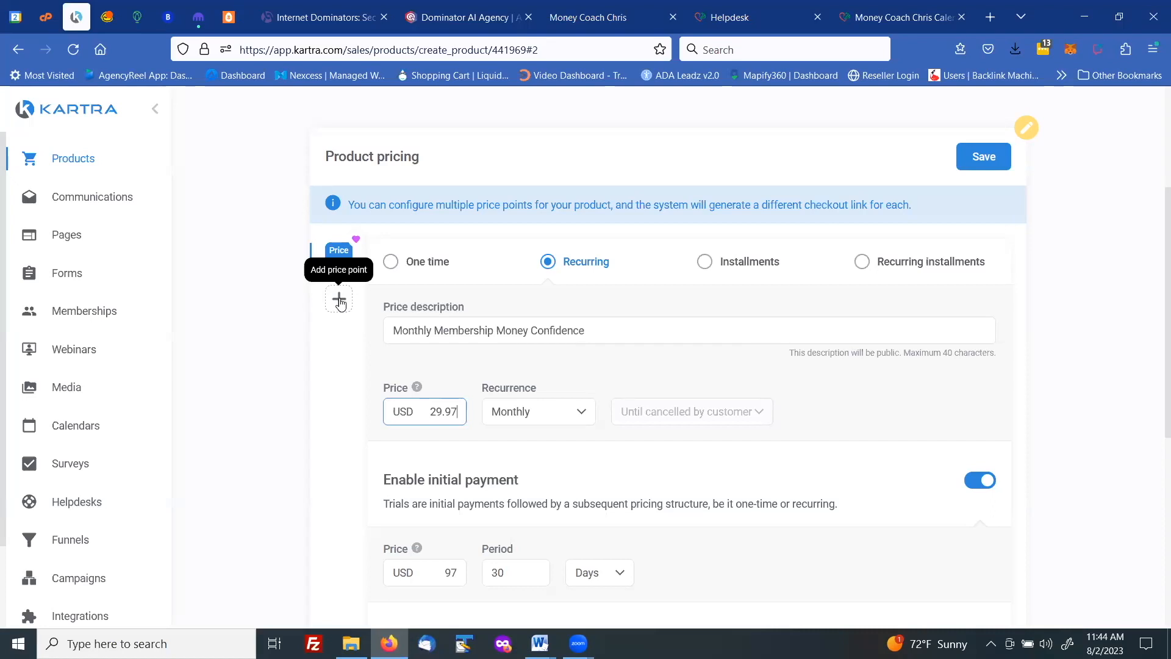
{"action": "left_click", "coordinate": [340, 302]}
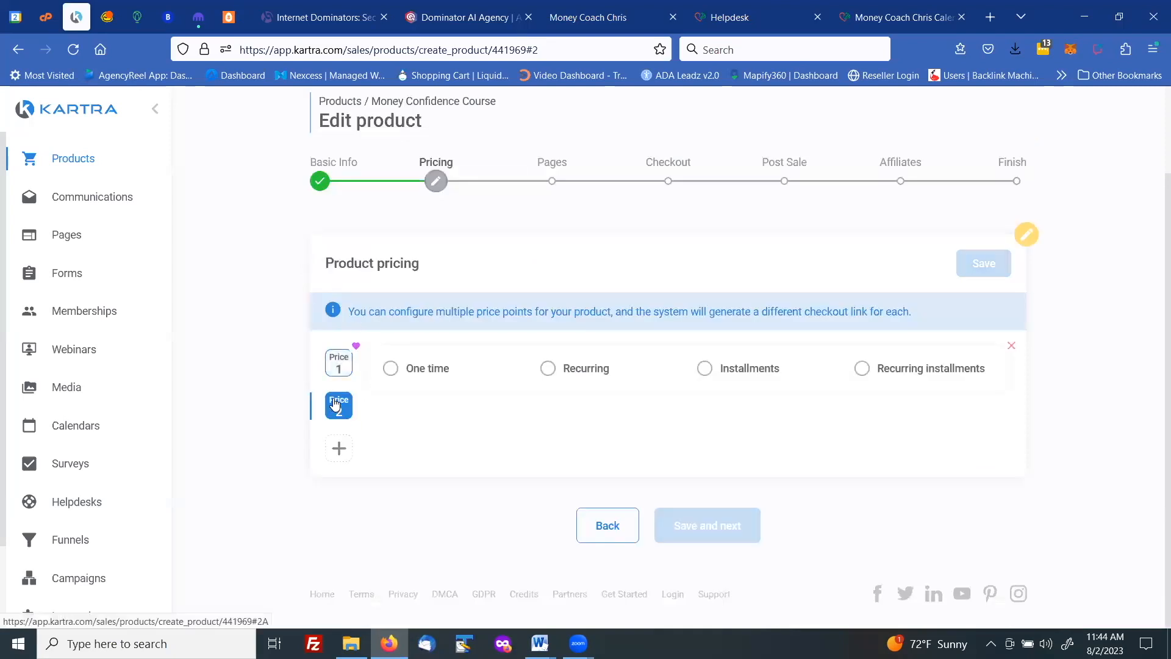
{"action": "left_click", "coordinate": [549, 368]}
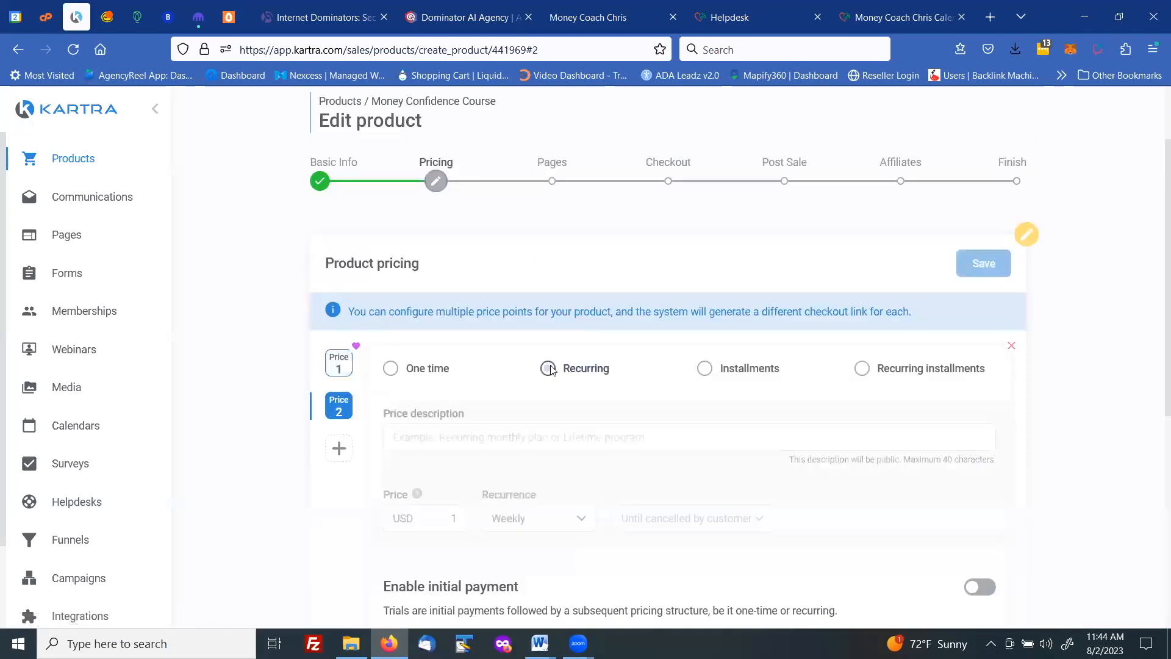
{"action": "scroll", "coordinate": [494, 359], "scroll_direction": "down", "scroll_amount": 3}
Copy the first price point's description into the second price point and extend it to "Monthly Membership Money Confidence 60"
{"action": "left_click", "coordinate": [433, 285]}
{"action": "right_click", "coordinate": [429, 283]}
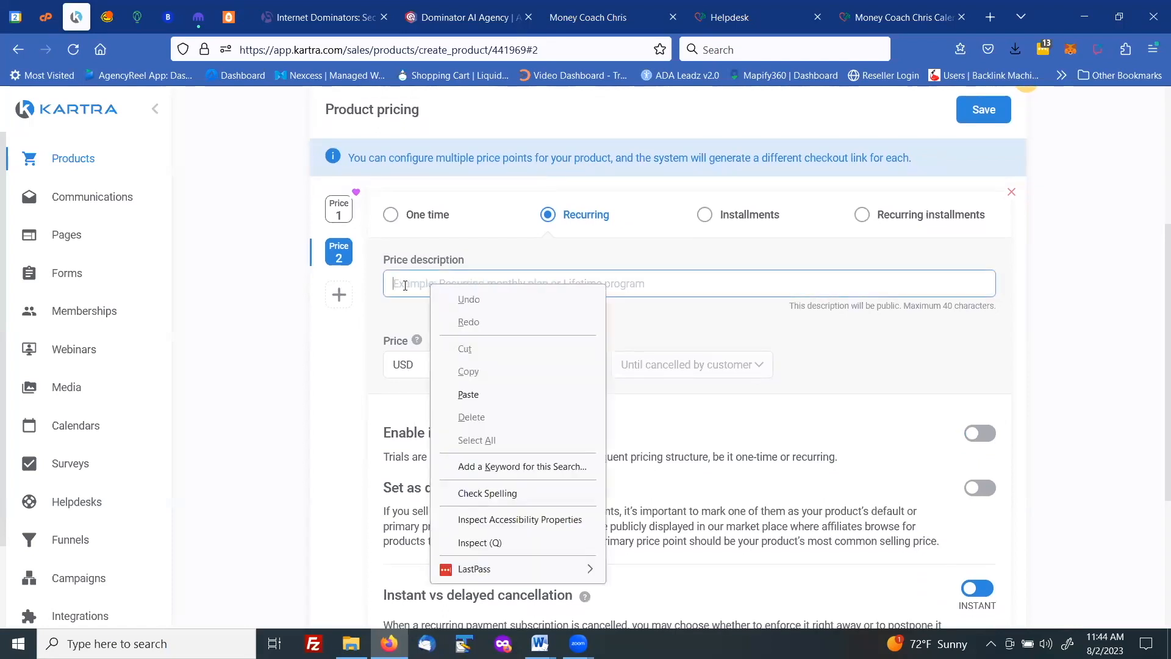
{"action": "left_click", "coordinate": [339, 209]}
{"action": "left_click", "coordinate": [339, 209]}
{"action": "left_click_drag", "start_coordinate": [602, 282], "coordinate": [388, 284]}
{"action": "right_click", "coordinate": [414, 298]}
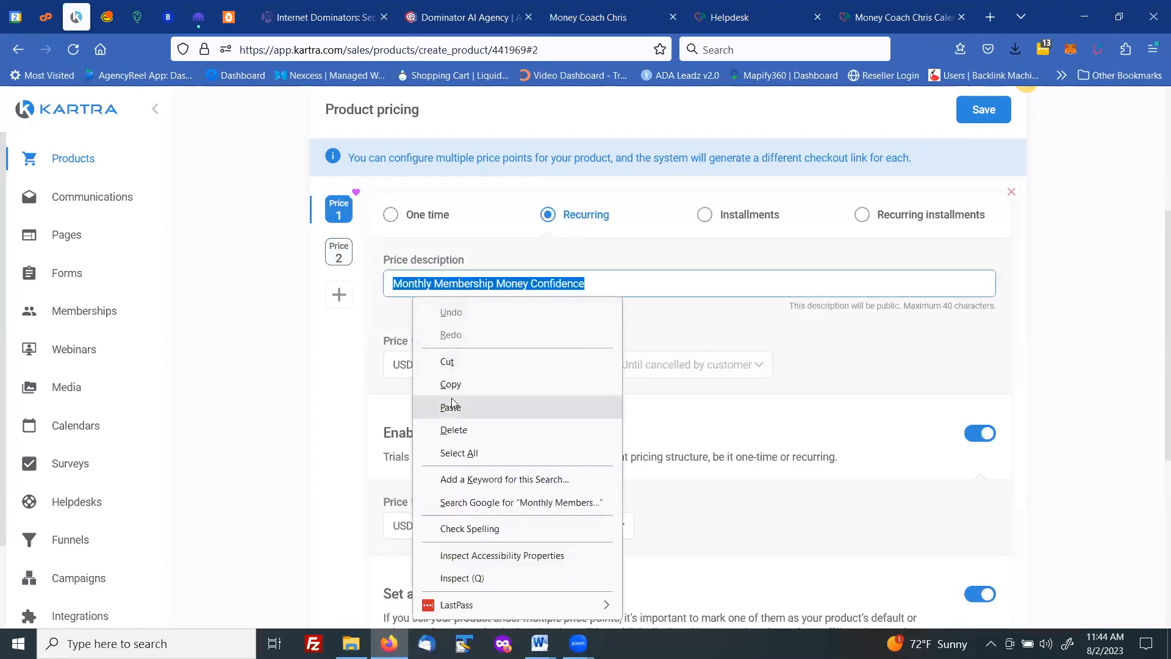
{"action": "left_click", "coordinate": [451, 384]}
{"action": "left_click", "coordinate": [345, 252]}
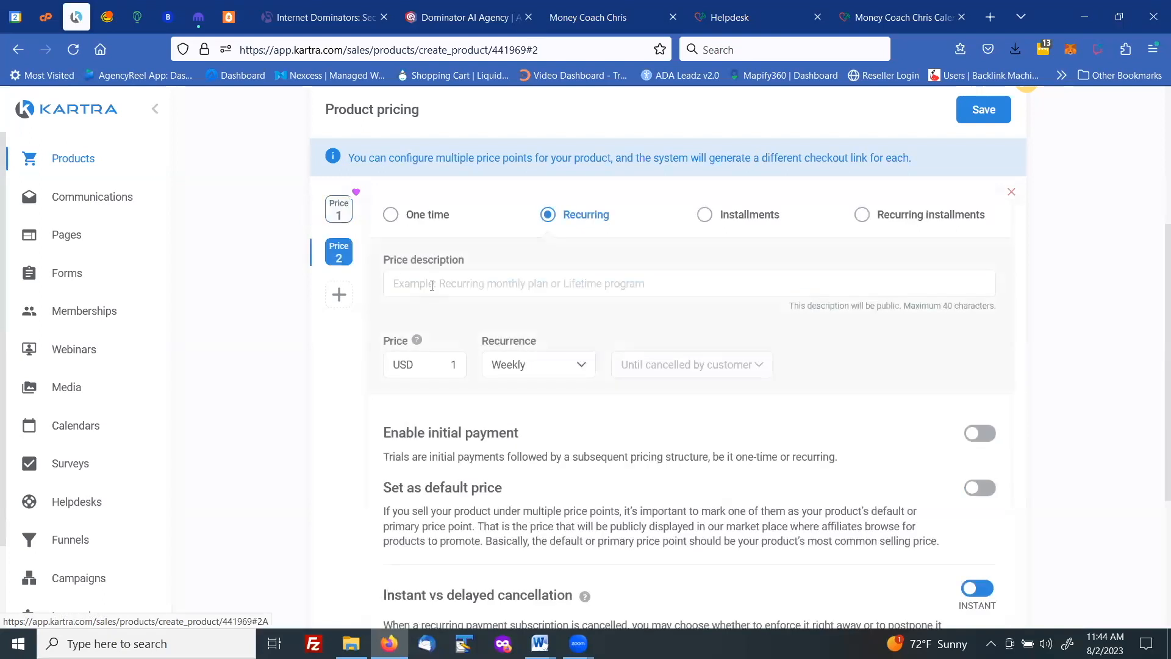
{"action": "right_click", "coordinate": [523, 284]}
{"action": "left_click", "coordinate": [560, 395]}
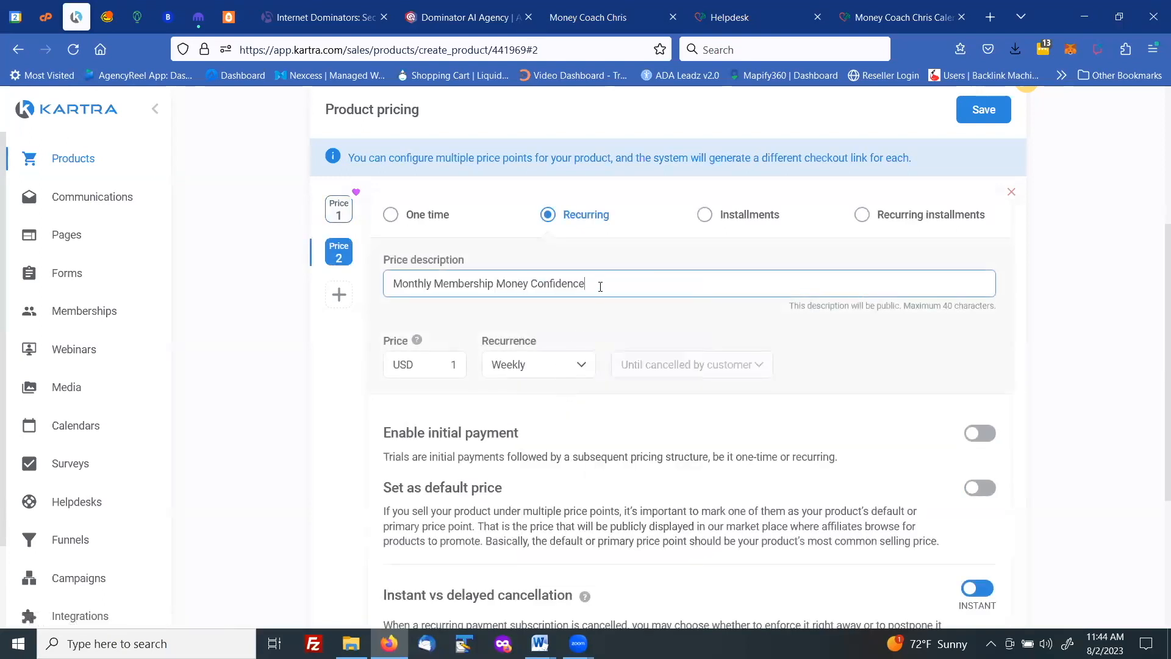
{"action": "type", "text": "60d"}
{"action": "key", "text": "BackSpace"}
Enable an initial payment for the second price point, with a price of USD 97 and a period of 60 days
{"action": "left_click", "coordinate": [980, 433]}
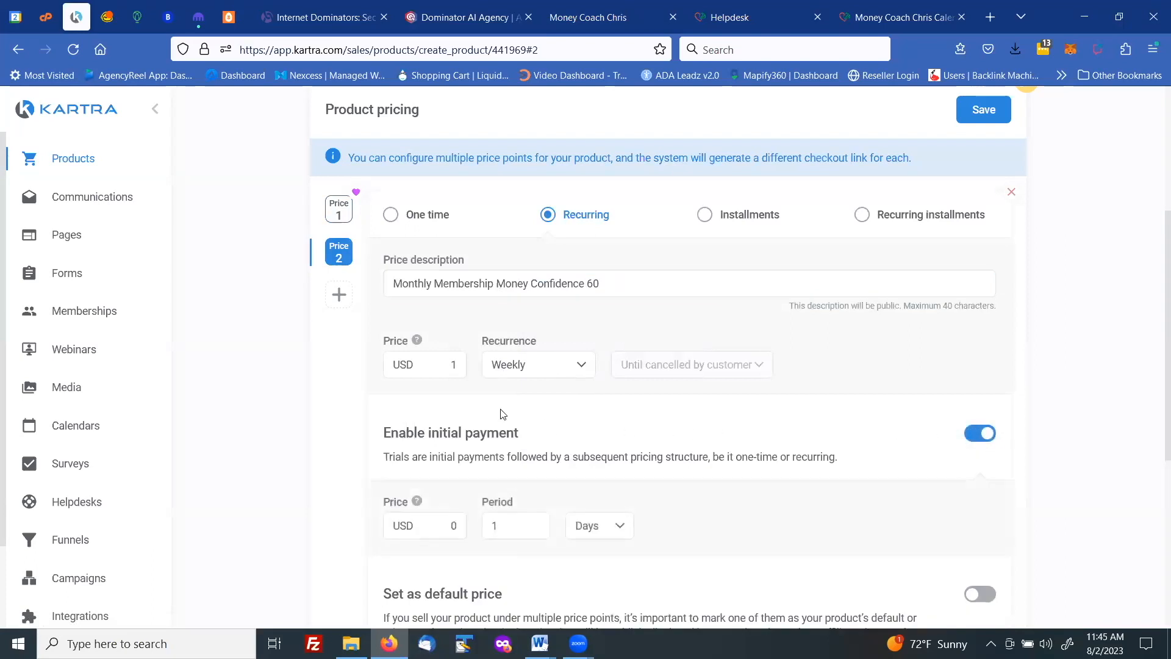
{"action": "left_click", "coordinate": [470, 523]}
{"action": "type", "text": "97"}
{"action": "key", "text": "Tab"}
{"action": "type", "text": "60"}
Set the second price point's recurring price to USD 29.97 with Monthly recurrence
{"action": "left_click", "coordinate": [459, 366]}
{"action": "type", "text": "29.97"}
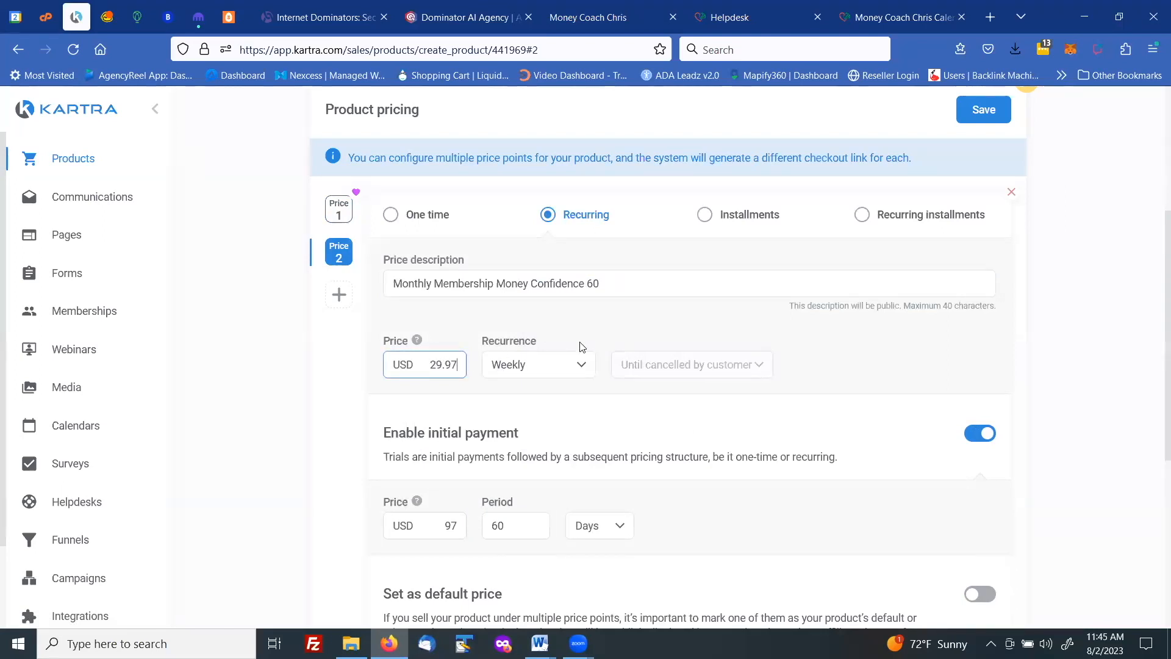
{"action": "left_click", "coordinate": [524, 366]}
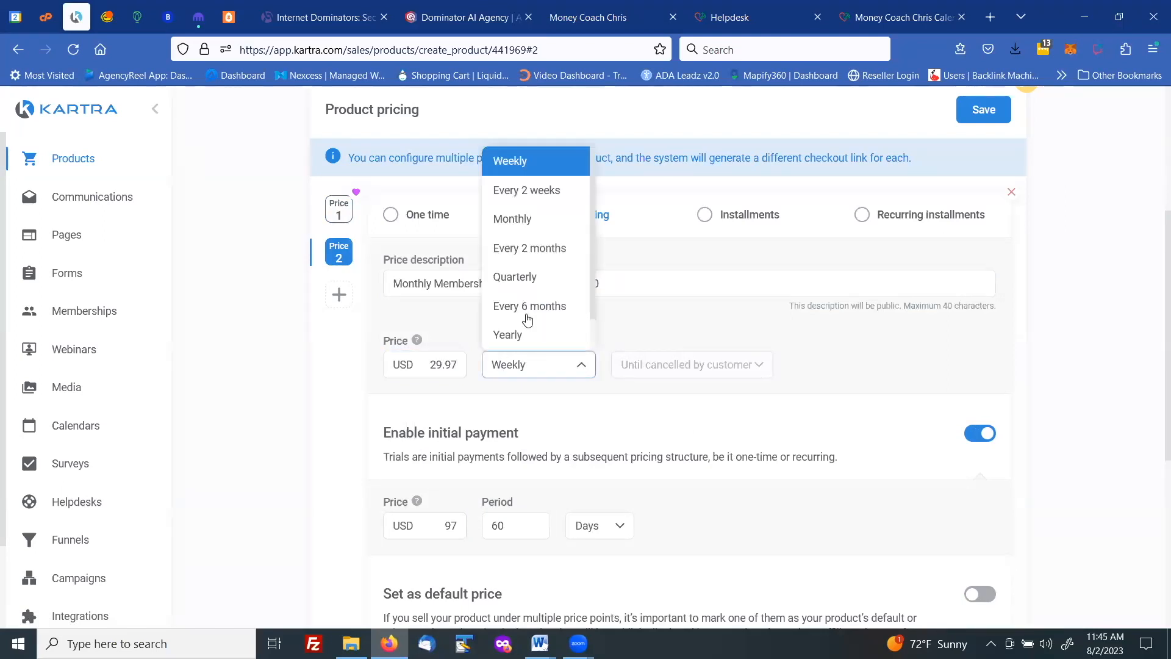
{"action": "left_click", "coordinate": [527, 222]}
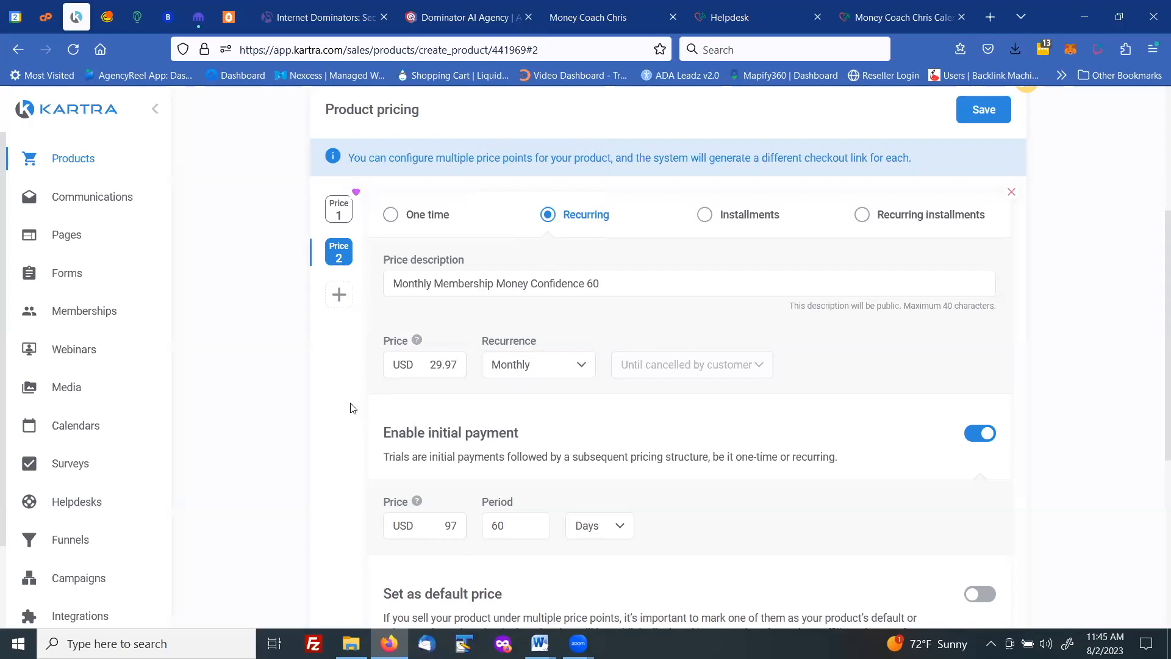
Try delayed cancellation for the second price point, and switch it back to instant cancellation
{"action": "scroll", "coordinate": [352, 407], "scroll_direction": "down", "scroll_amount": 5}
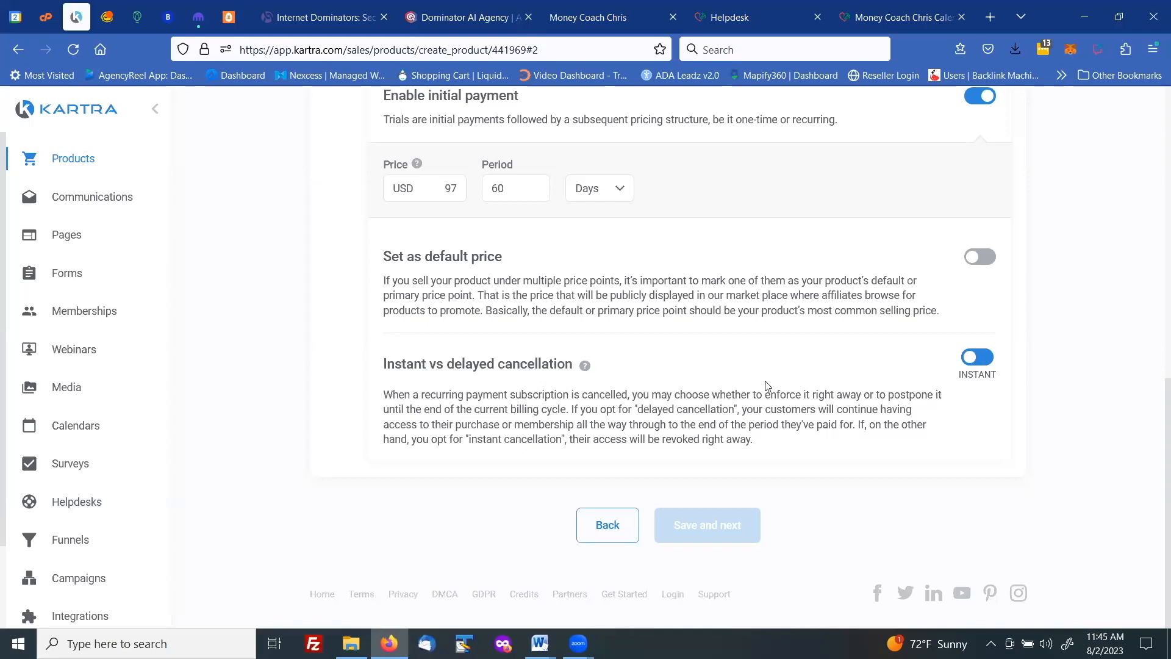
{"action": "left_click", "coordinate": [988, 363]}
{"action": "left_click", "coordinate": [968, 362]}
Review the default price, recurring price and initial payment settings of both price points, and save the product pricing
{"action": "scroll", "coordinate": [766, 366], "scroll_direction": "up", "scroll_amount": 2}
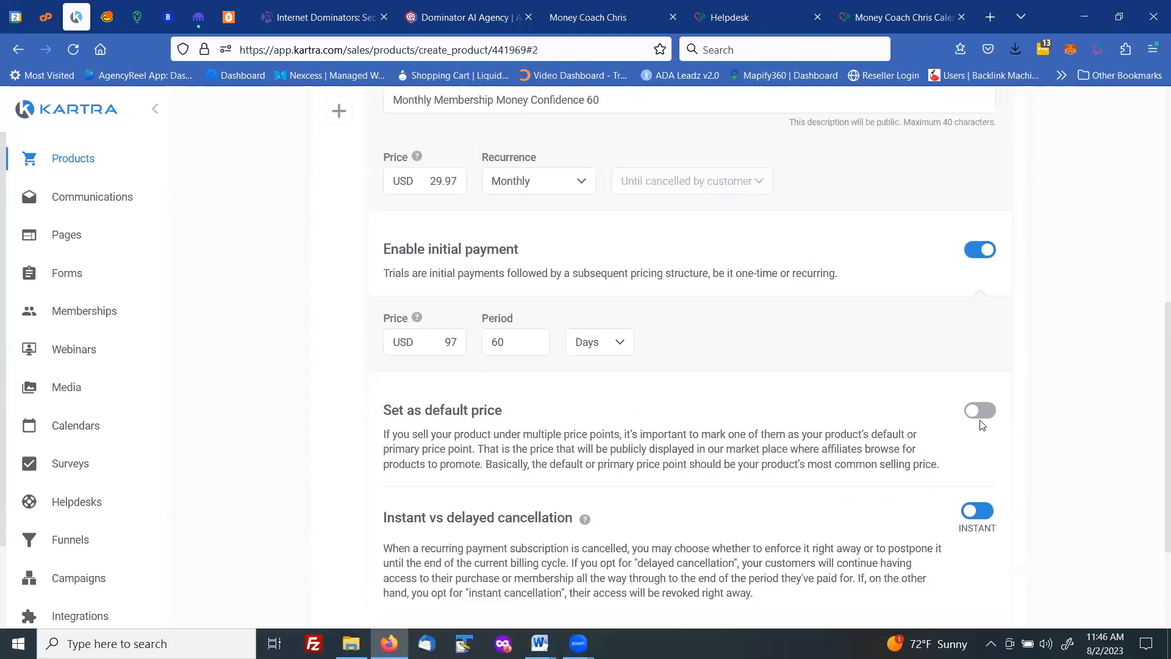
{"action": "scroll", "coordinate": [976, 421], "scroll_direction": "up", "scroll_amount": 1}
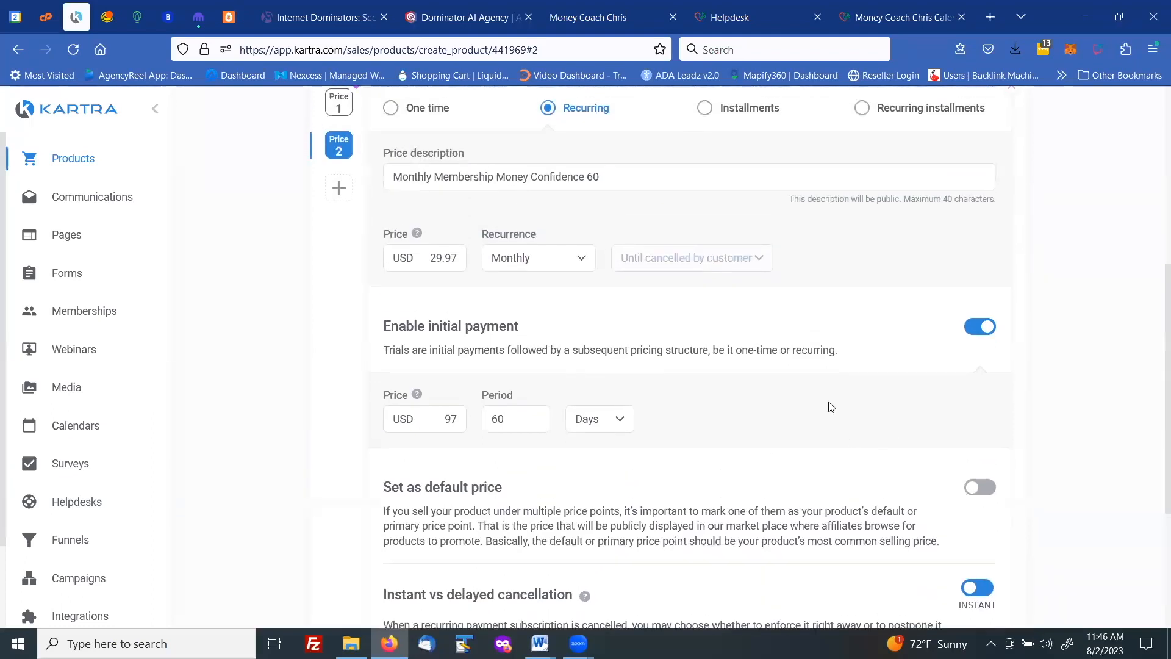
{"action": "left_click", "coordinate": [340, 109]}
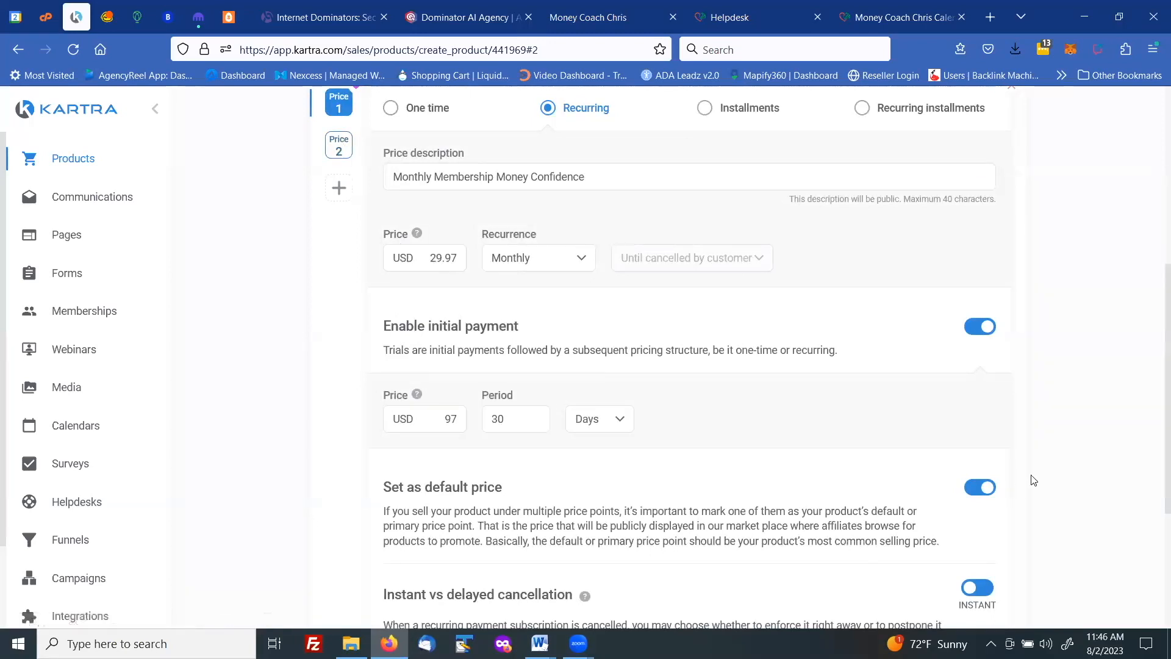
{"action": "scroll", "coordinate": [971, 497], "scroll_direction": "up", "scroll_amount": 1}
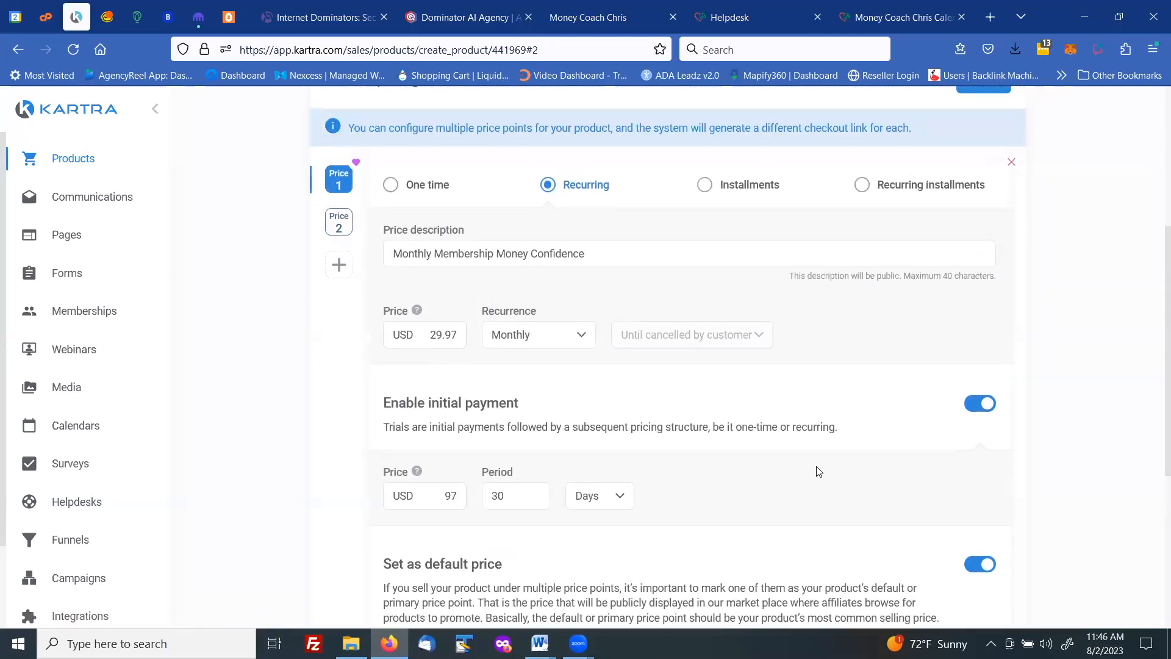
{"action": "scroll", "coordinate": [820, 470], "scroll_direction": "up", "scroll_amount": 2}
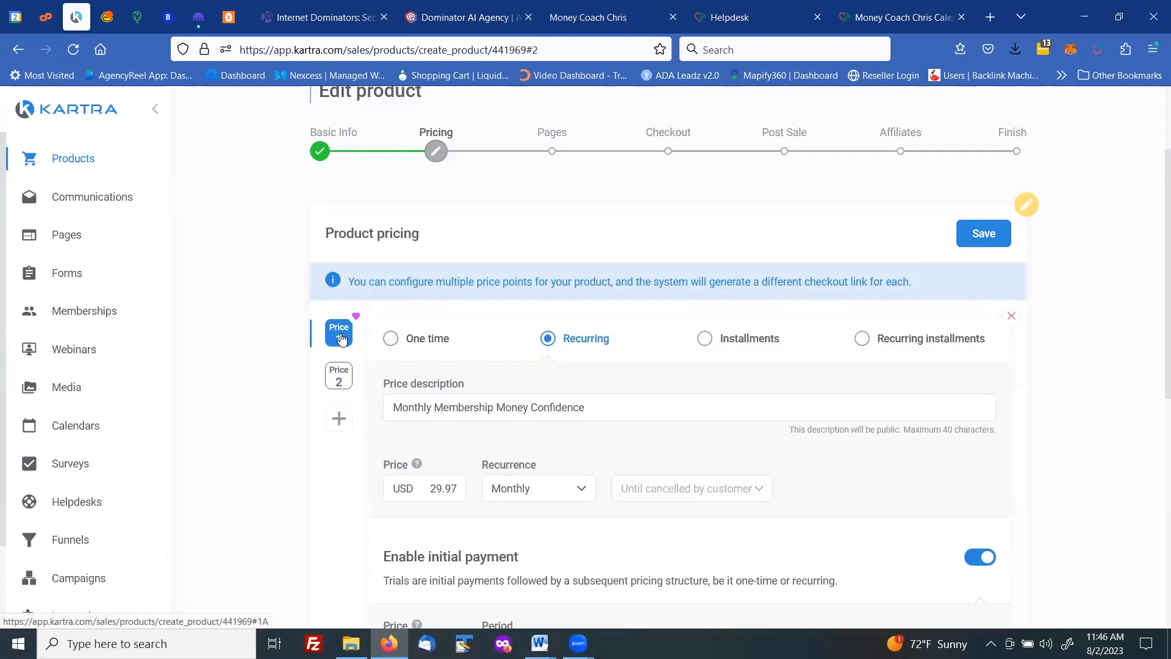
{"action": "left_click", "coordinate": [350, 379]}
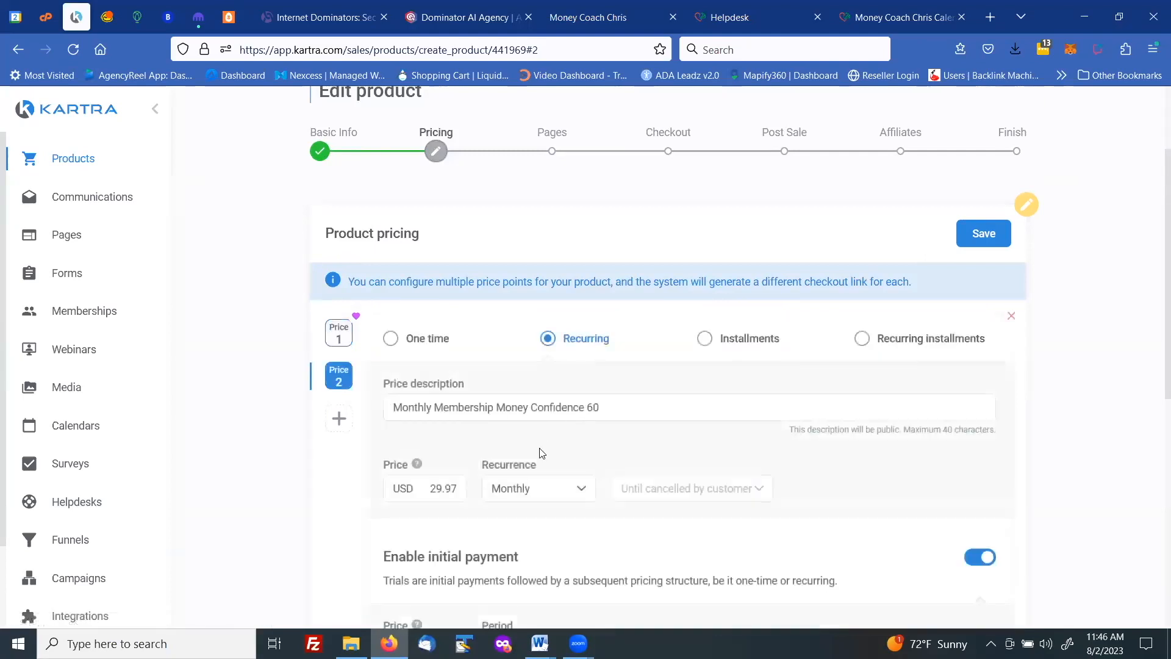
{"action": "scroll", "coordinate": [544, 441], "scroll_direction": "down", "scroll_amount": 2}
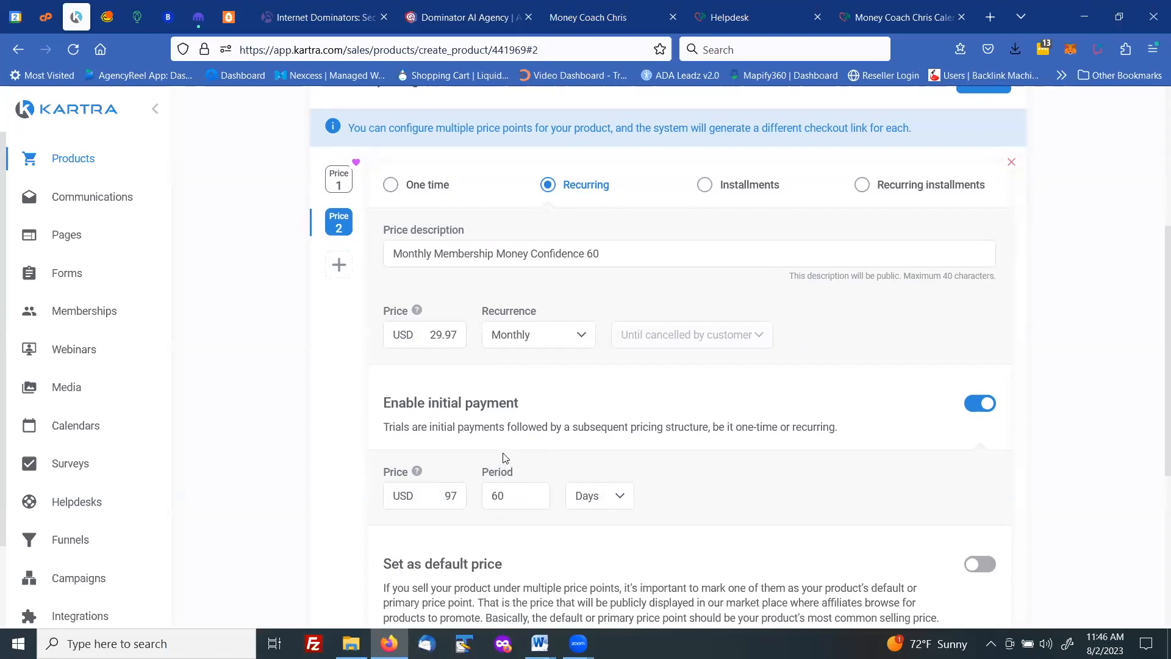
{"action": "scroll", "coordinate": [505, 454], "scroll_direction": "up", "scroll_amount": 3}
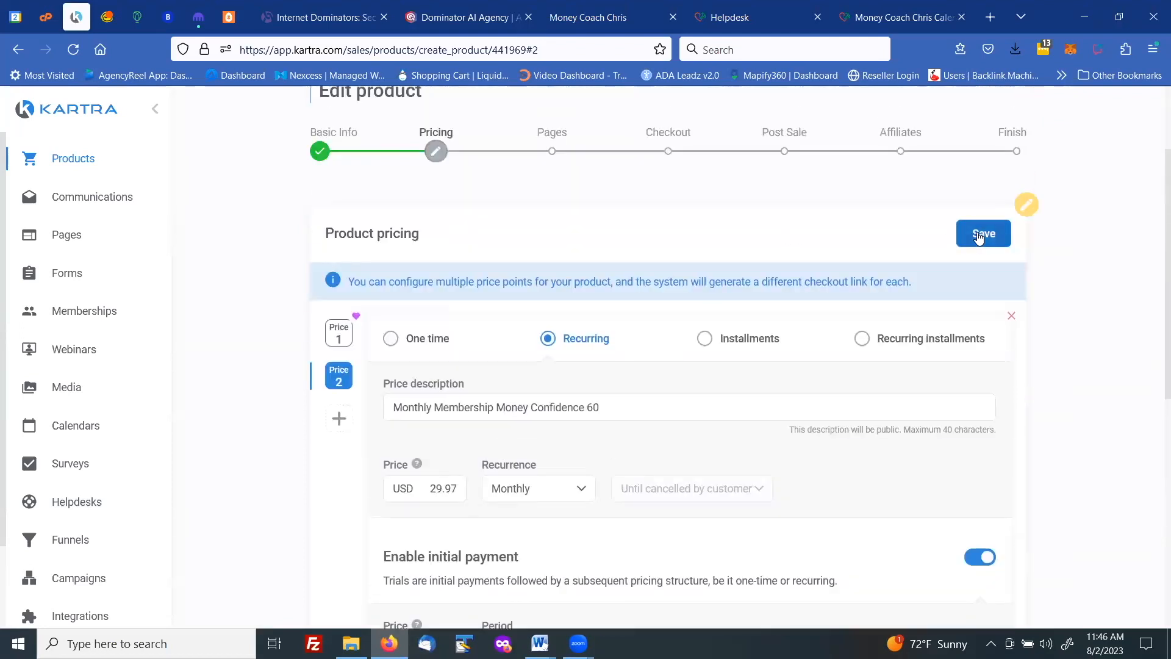
{"action": "left_click", "coordinate": [979, 235]}
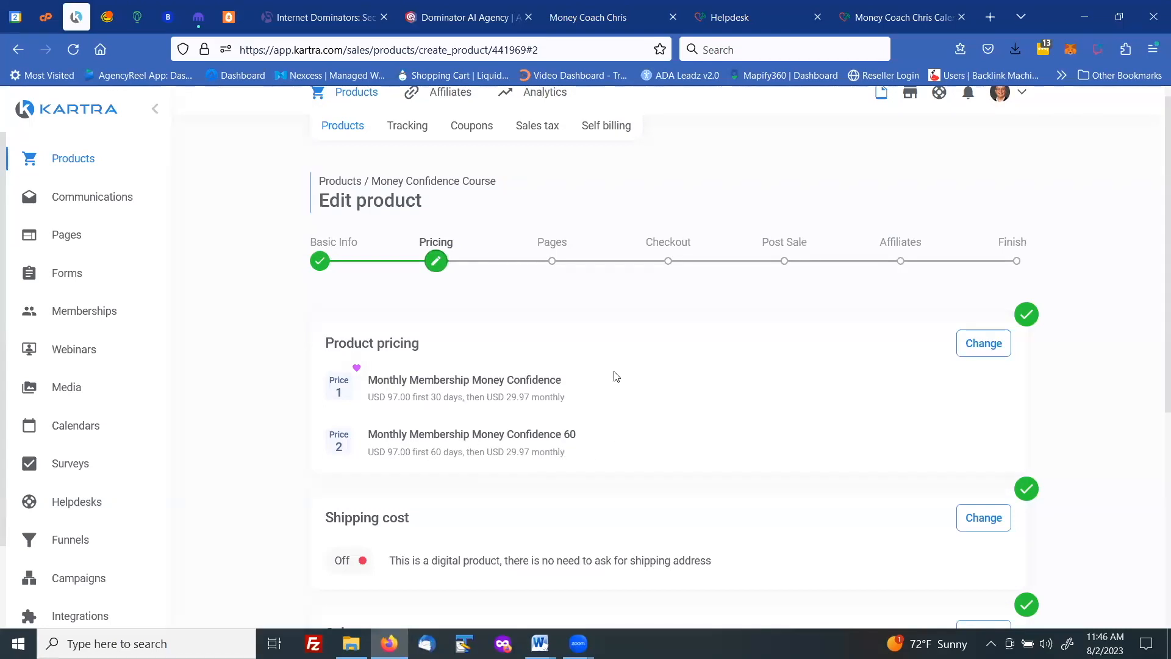
Open the refund policy for editing, save it with the 30-Day period selected, and continue to the Pages settings
{"action": "scroll", "coordinate": [622, 331], "scroll_direction": "down", "scroll_amount": 5}
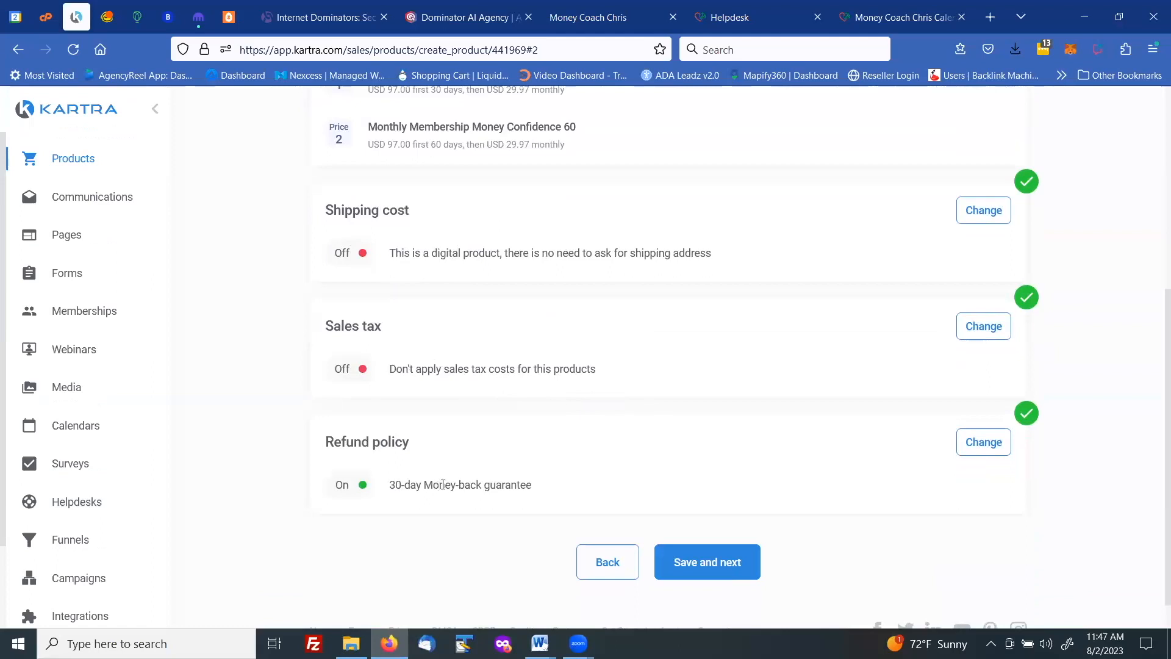
{"action": "left_click", "coordinate": [981, 443]}
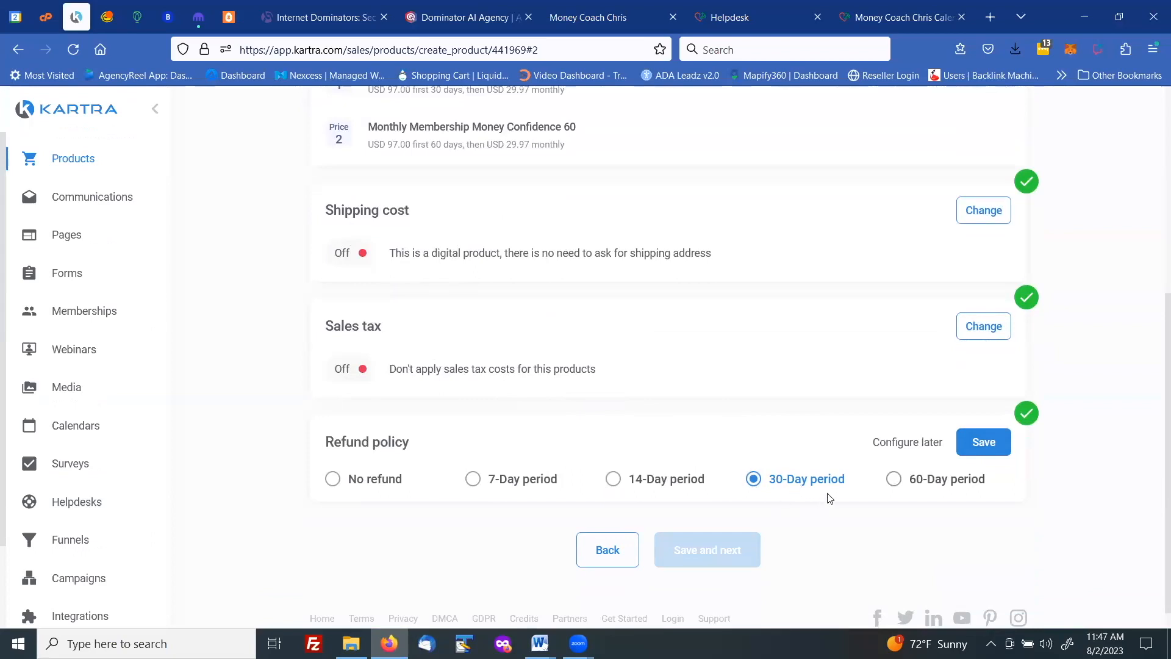
{"action": "left_click", "coordinate": [977, 441]}
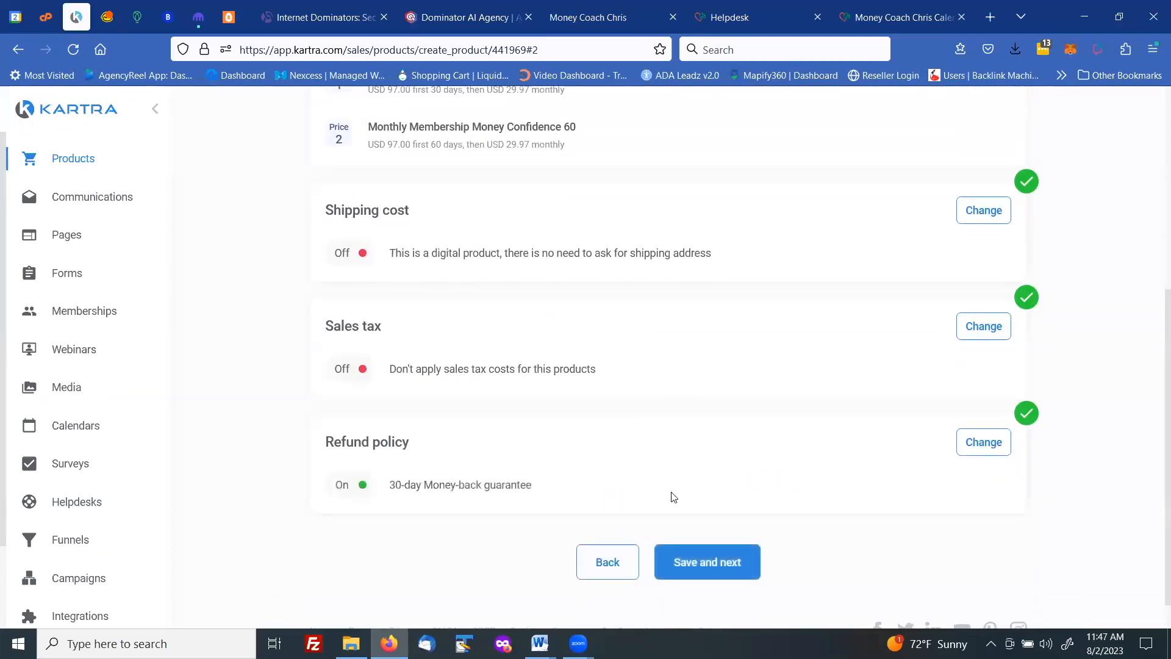
{"action": "left_click", "coordinate": [690, 564]}
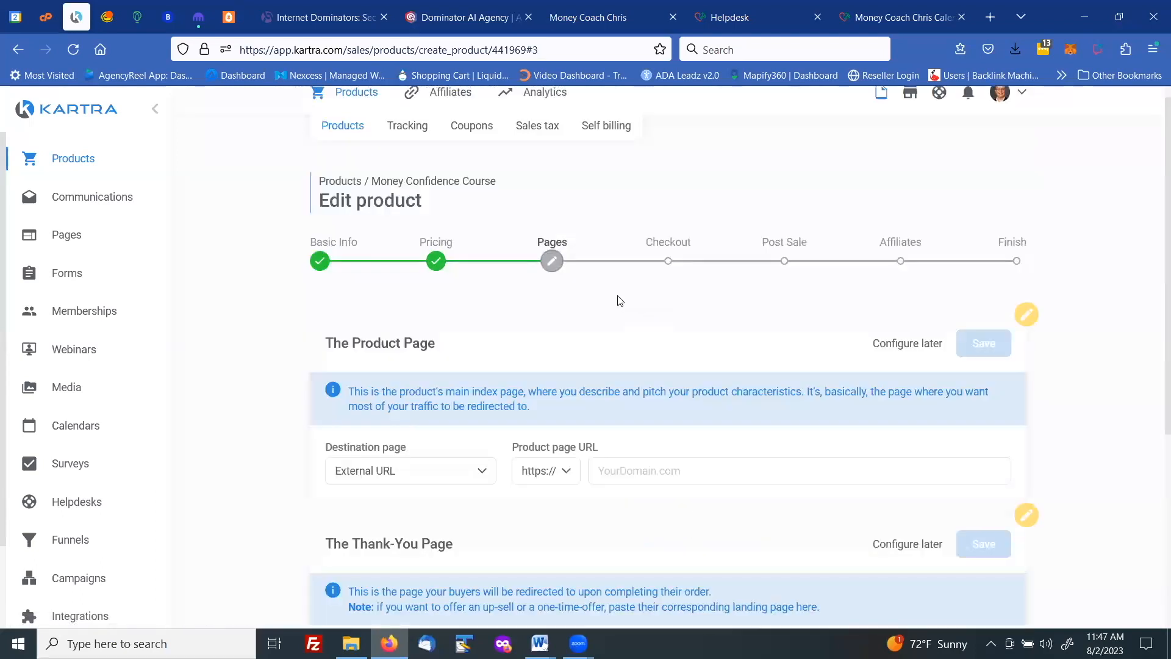
{"action": "scroll", "coordinate": [621, 299], "scroll_direction": "down", "scroll_amount": 3}
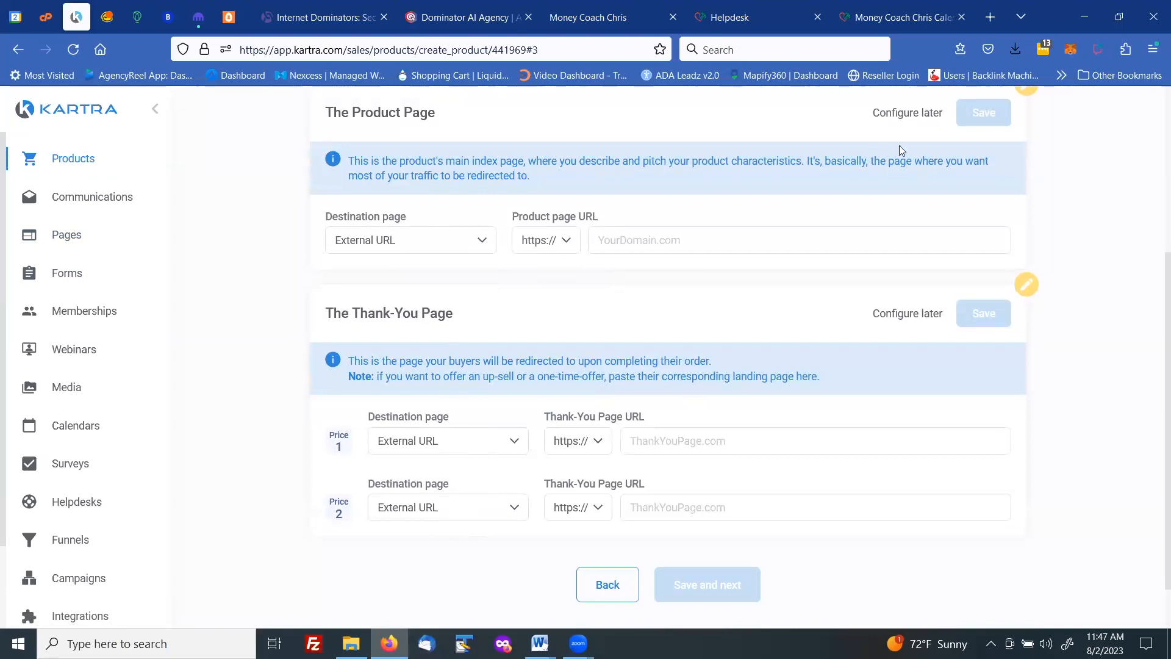
Open Kartra's Pages area in a separate browser tab and start a new page from the template gallery
{"action": "right_click", "coordinate": [67, 239]}
{"action": "left_click", "coordinate": [99, 253]}
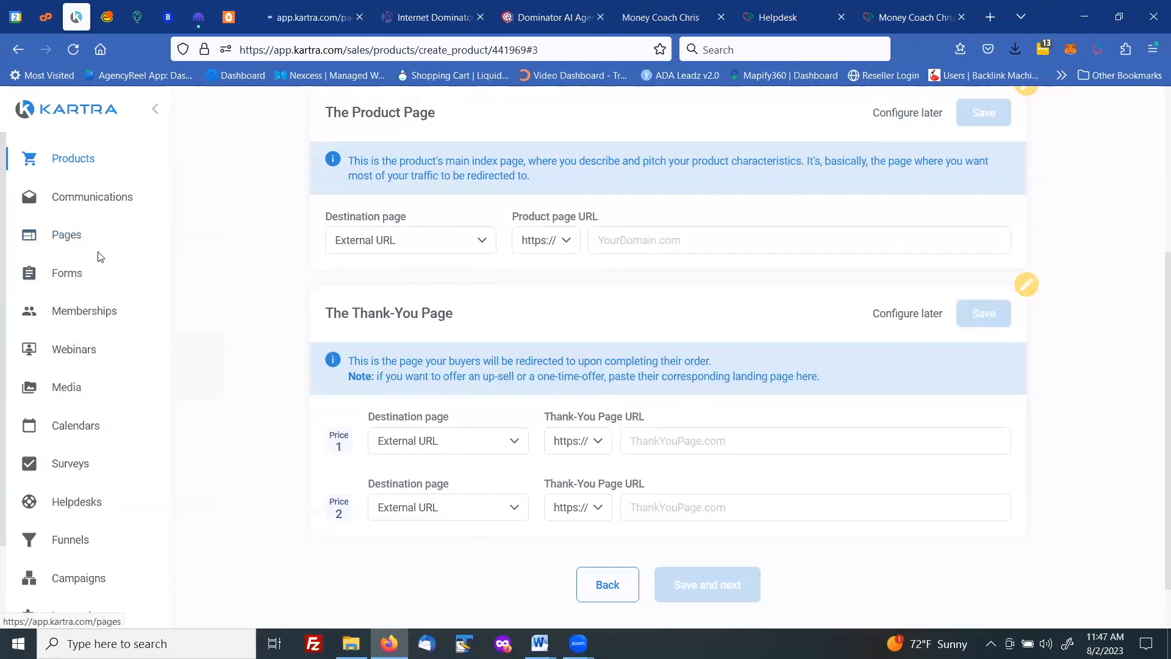
{"action": "left_click", "coordinate": [309, 20]}
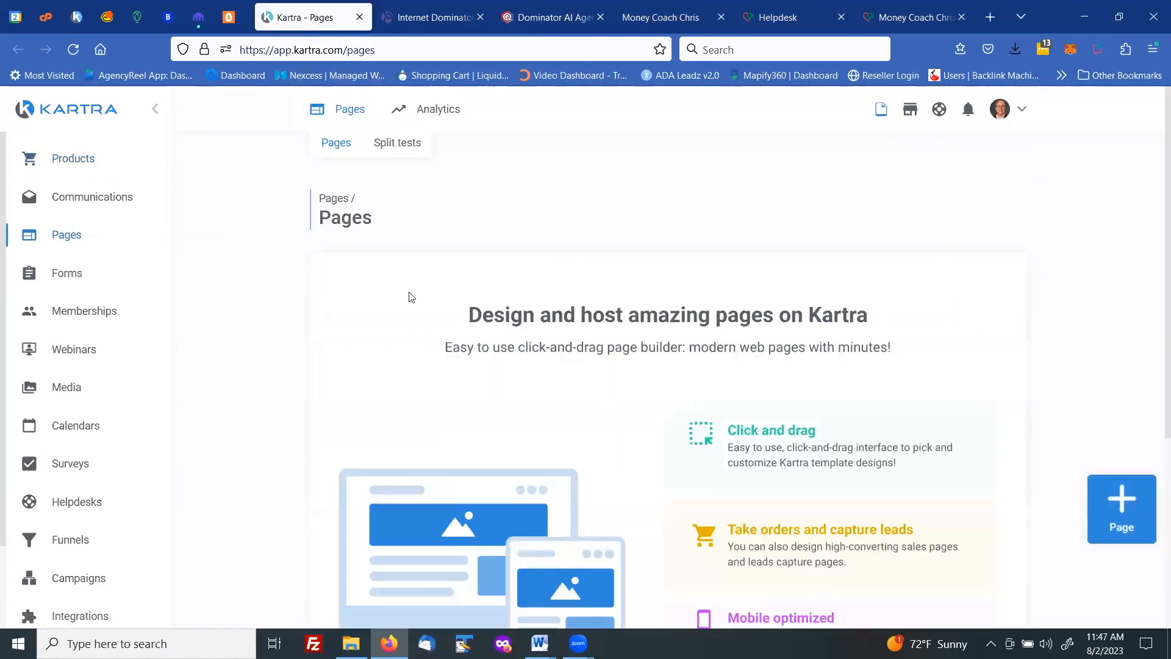
{"action": "left_click", "coordinate": [76, 17]}
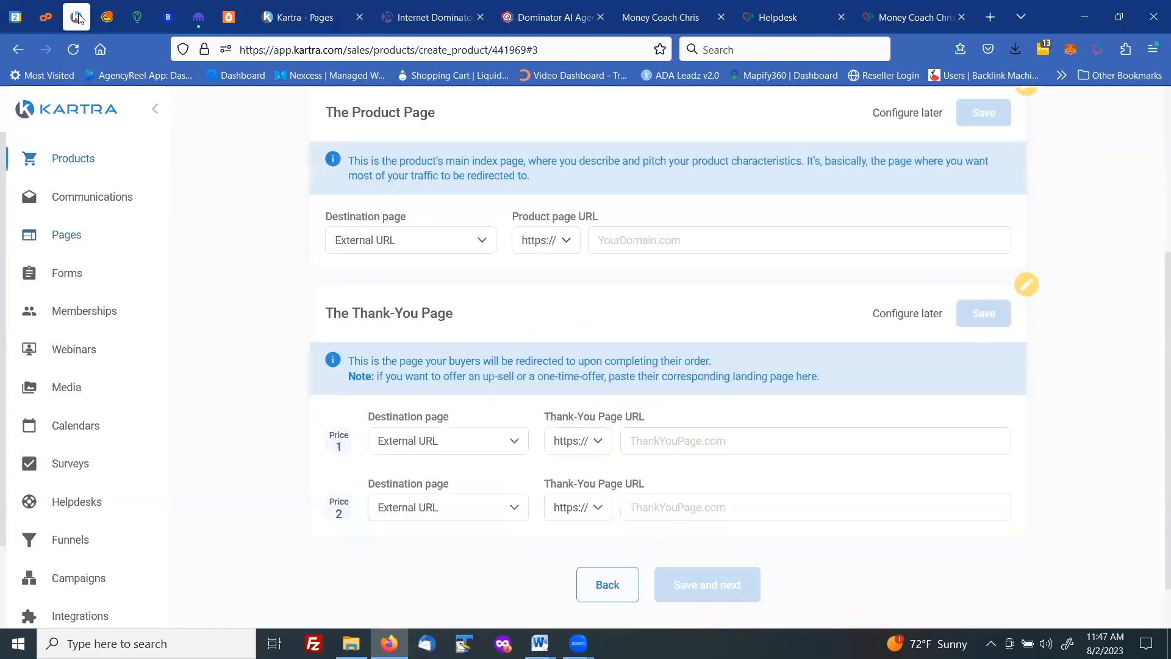
{"action": "left_click", "coordinate": [300, 20]}
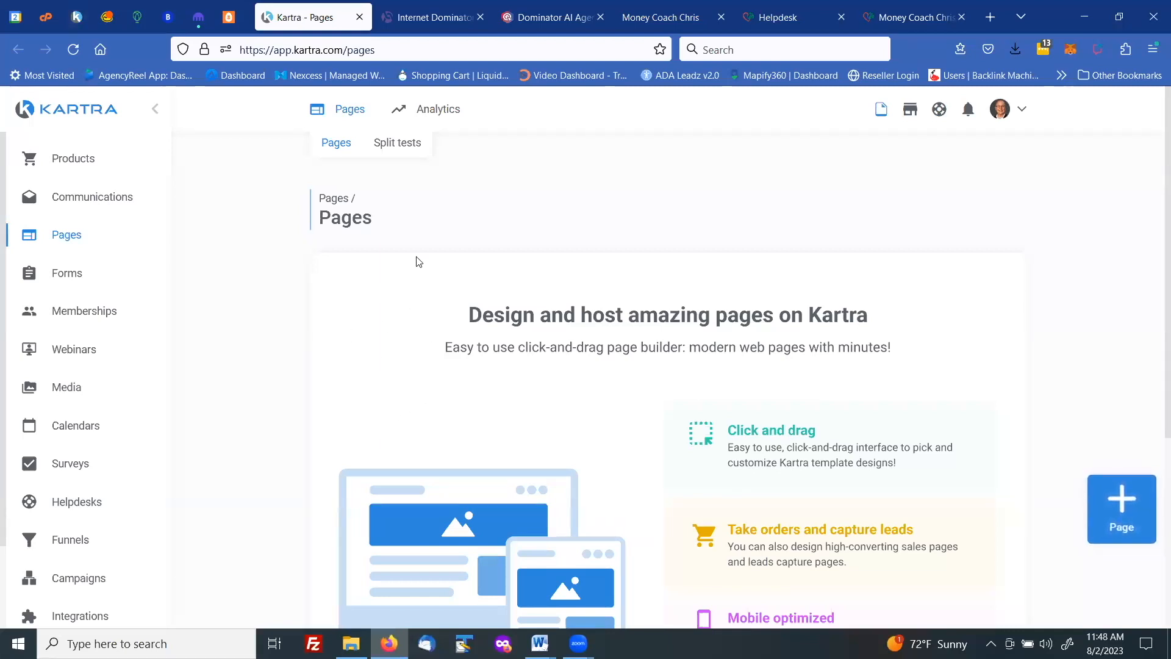
{"action": "left_click", "coordinate": [1121, 501]}
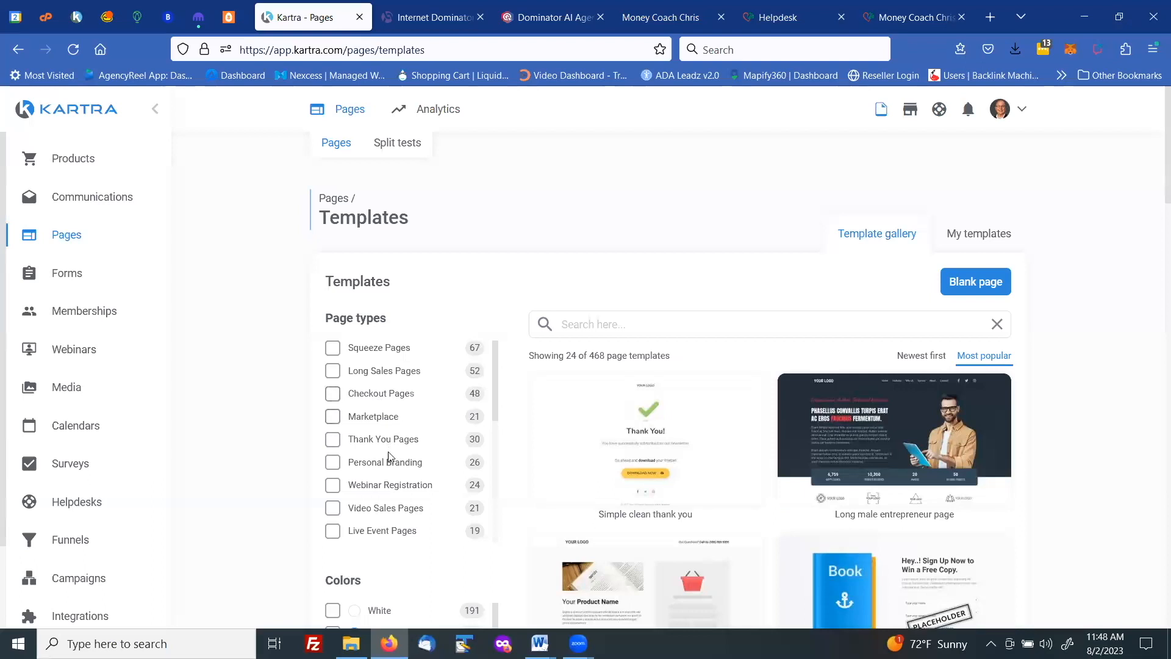
Look through the page types and filter the template gallery by Checkout Pages and Long Sales Pages
{"action": "scroll", "coordinate": [388, 512], "scroll_direction": "down", "scroll_amount": 5}
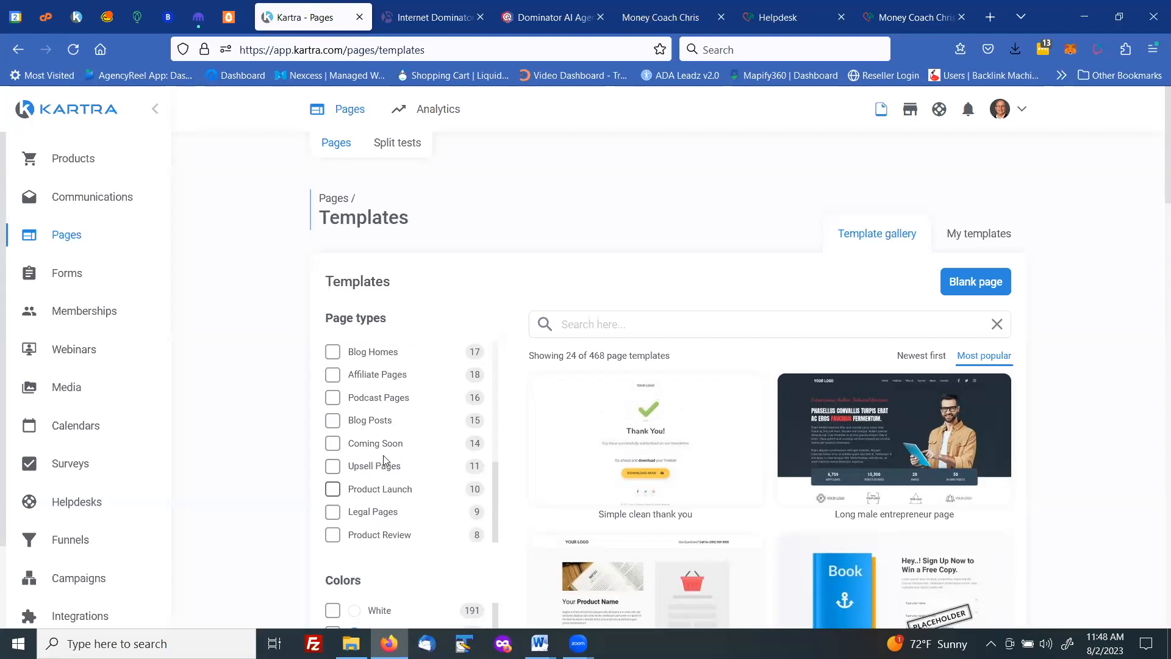
{"action": "scroll", "coordinate": [385, 460], "scroll_direction": "up", "scroll_amount": 2}
{"action": "scroll", "coordinate": [385, 460], "scroll_direction": "up", "scroll_amount": 3}
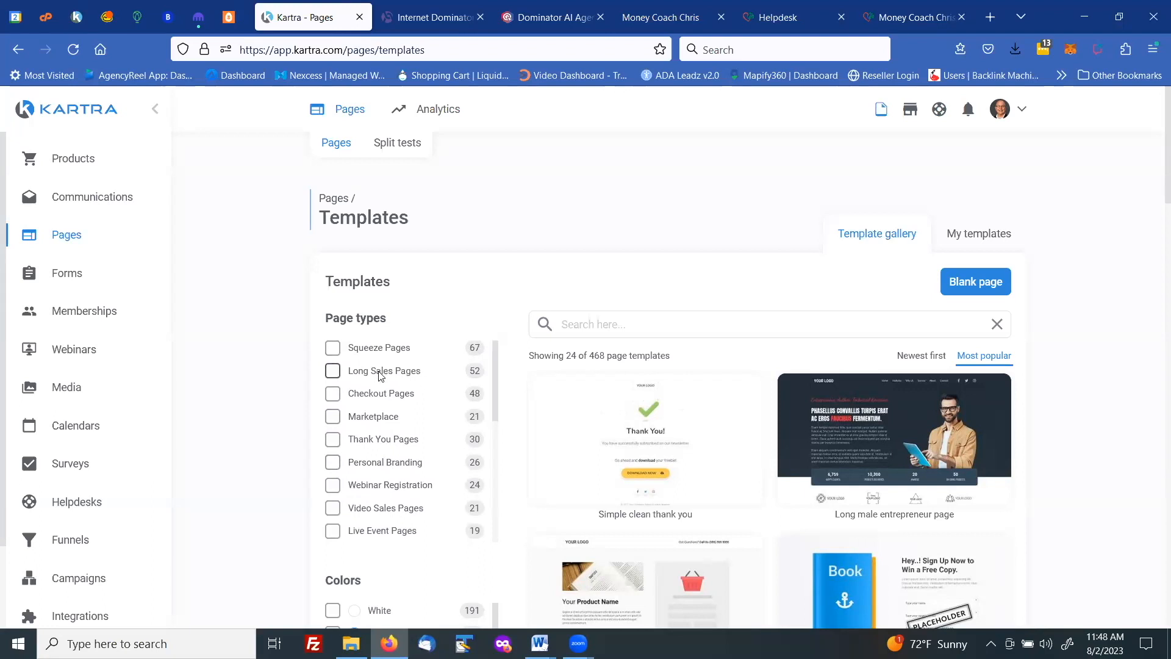
{"action": "left_click", "coordinate": [380, 395]}
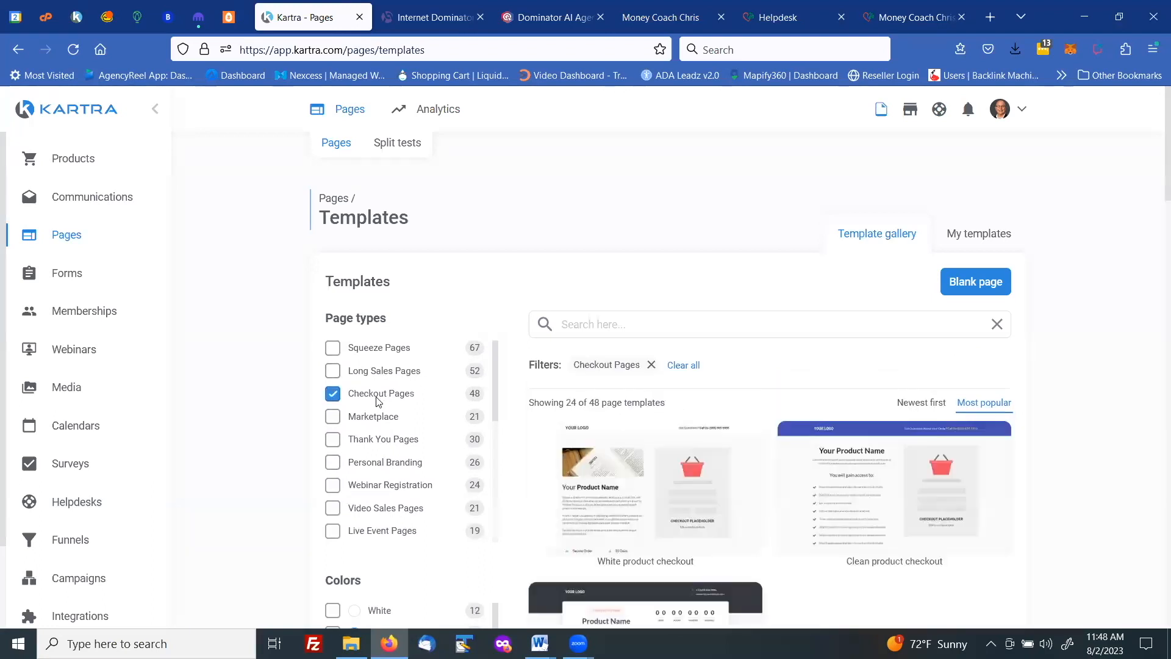
{"action": "scroll", "coordinate": [726, 475], "scroll_direction": "down", "scroll_amount": 5}
{"action": "scroll", "coordinate": [719, 458], "scroll_direction": "up", "scroll_amount": 4}
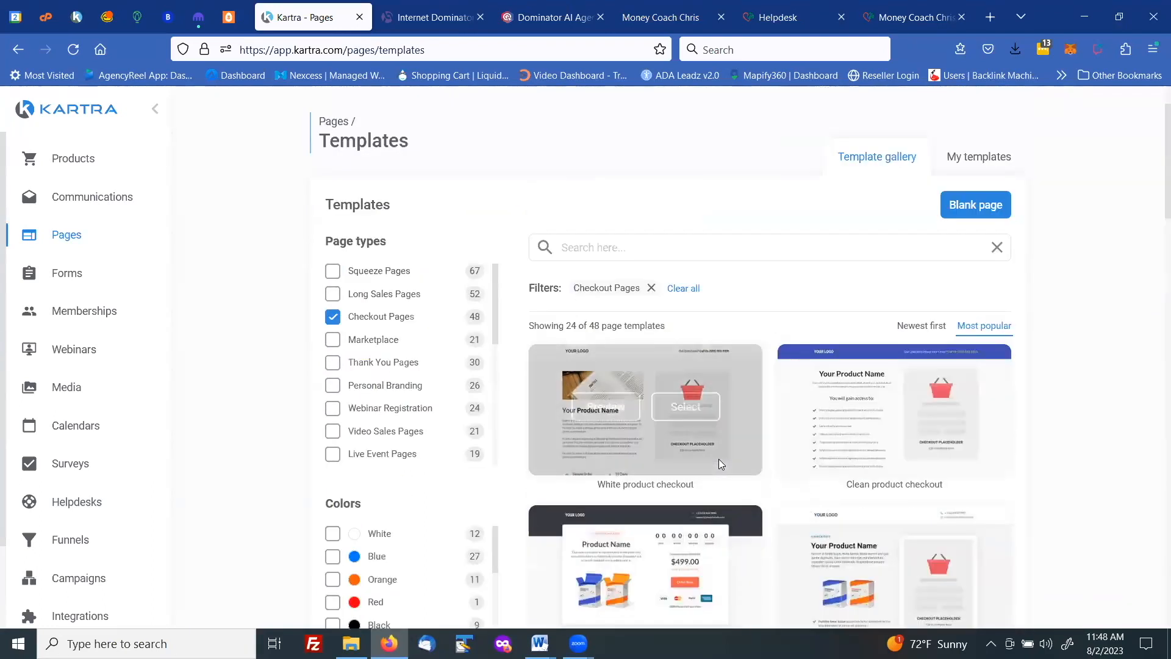
{"action": "left_click", "coordinate": [394, 302]}
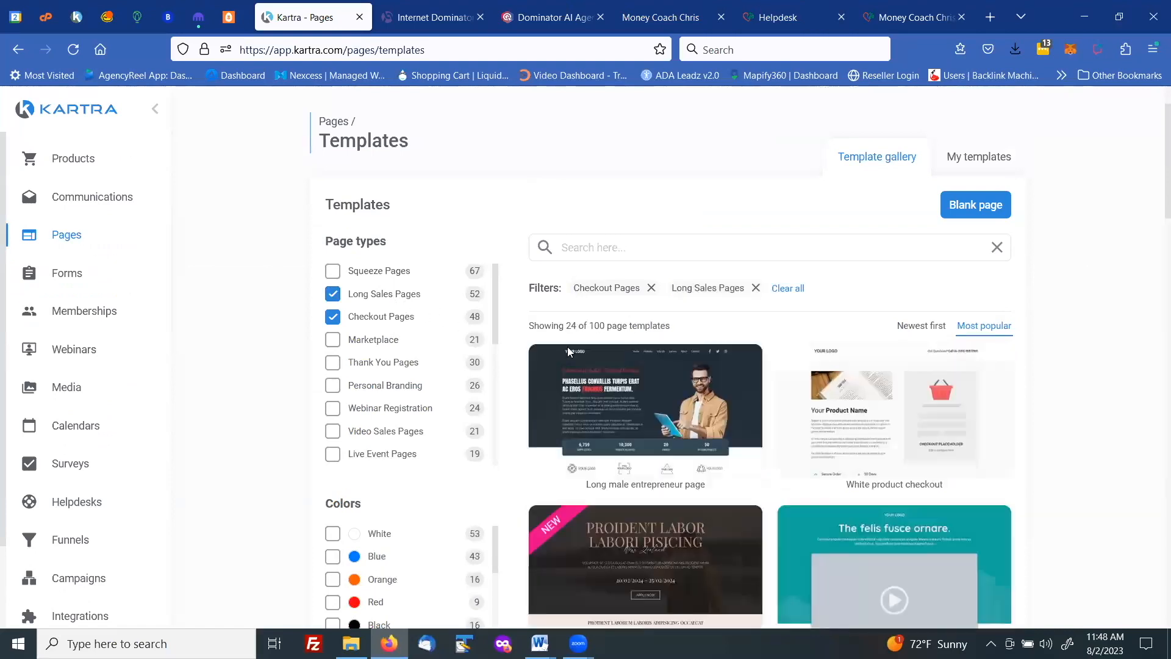
Browse the filtered templates and select the "Sign up for course lessons" template for the new page
{"action": "scroll", "coordinate": [727, 351], "scroll_direction": "down", "scroll_amount": 5}
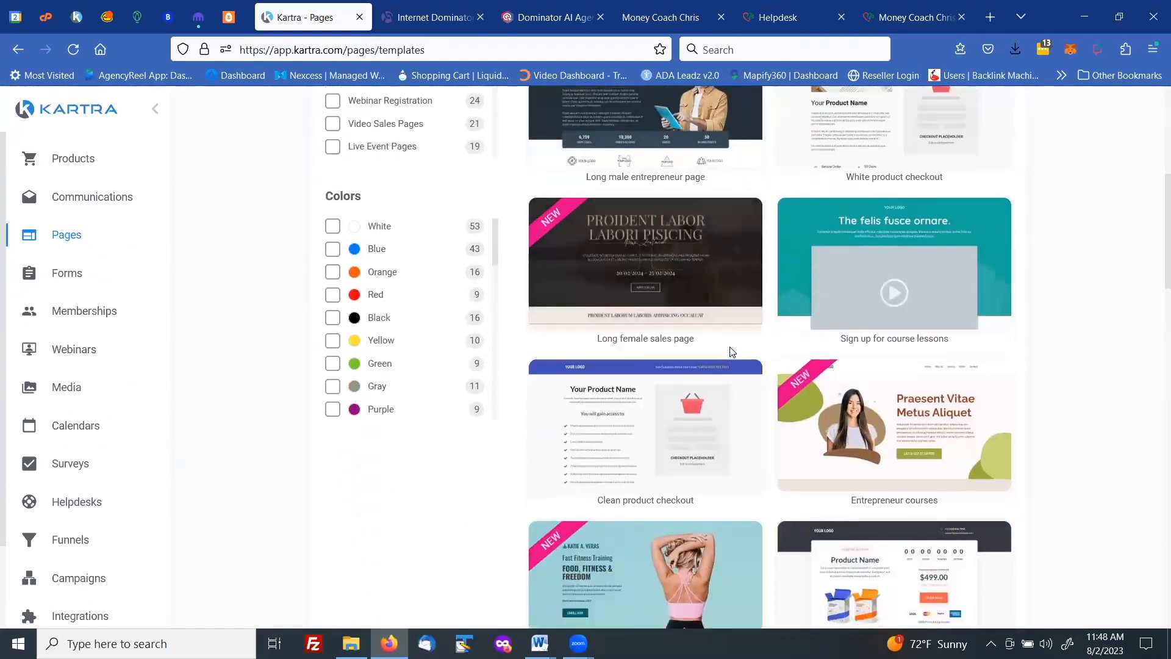
{"action": "scroll", "coordinate": [738, 335], "scroll_direction": "down", "scroll_amount": 3}
{"action": "scroll", "coordinate": [756, 286], "scroll_direction": "down", "scroll_amount": 4}
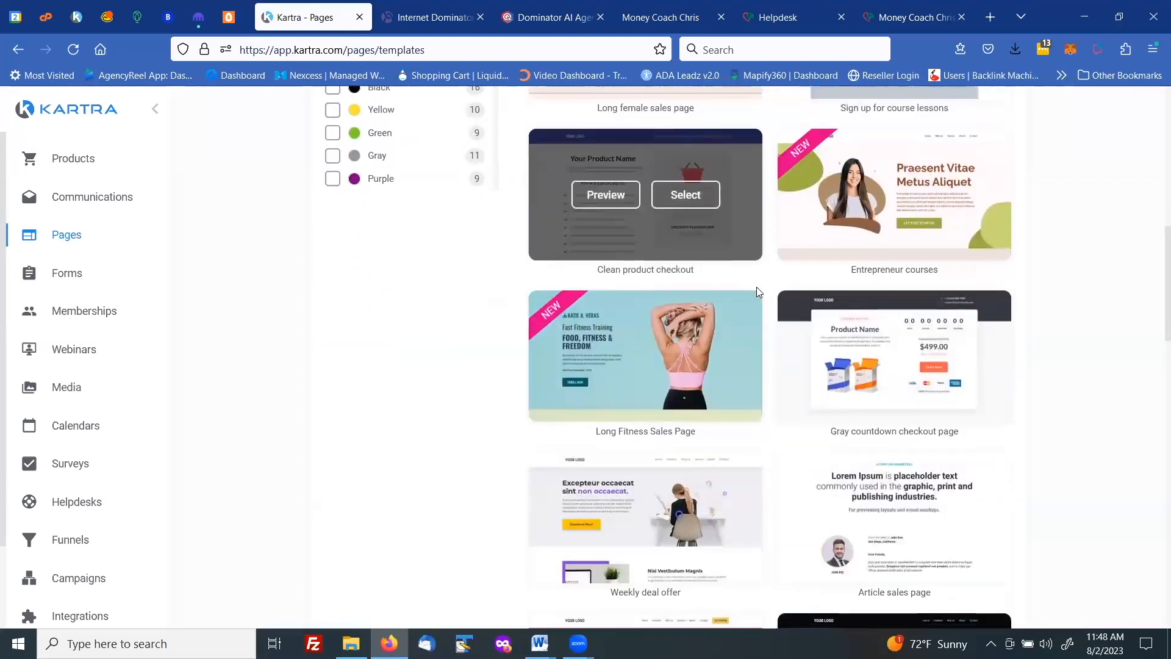
{"action": "scroll", "coordinate": [757, 286], "scroll_direction": "down", "scroll_amount": 2}
{"action": "scroll", "coordinate": [756, 287], "scroll_direction": "down", "scroll_amount": 5}
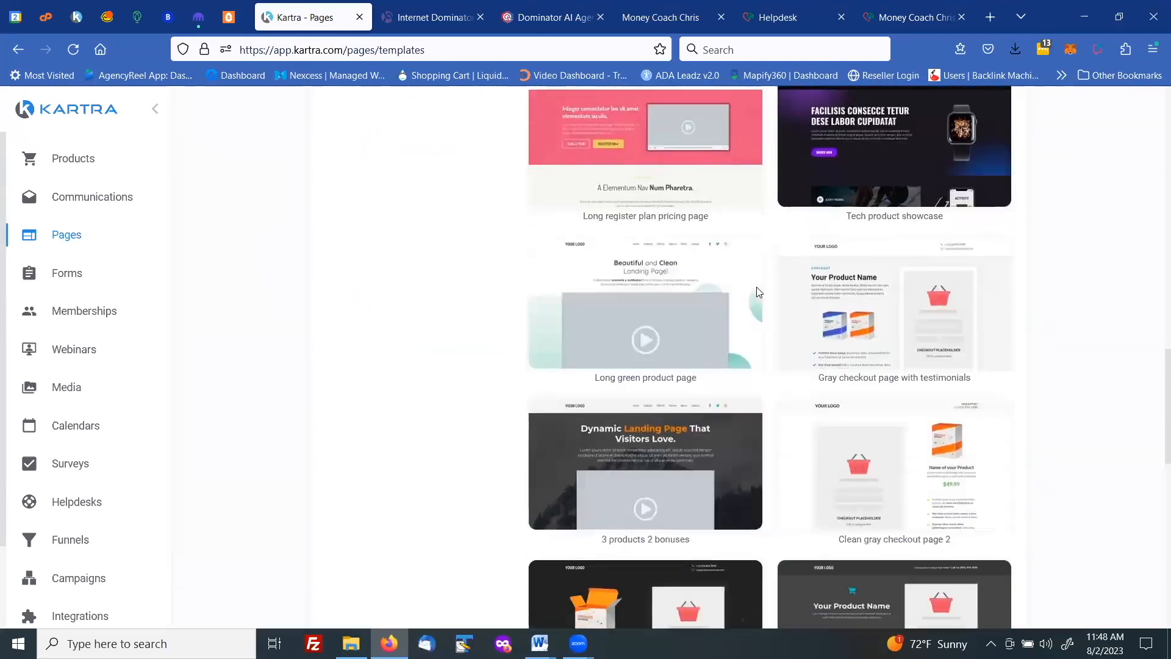
{"action": "scroll", "coordinate": [770, 355], "scroll_direction": "up", "scroll_amount": 15}
{"action": "scroll", "coordinate": [770, 355], "scroll_direction": "down", "scroll_amount": 1}
{"action": "mouse_move", "coordinate": [866, 365]}
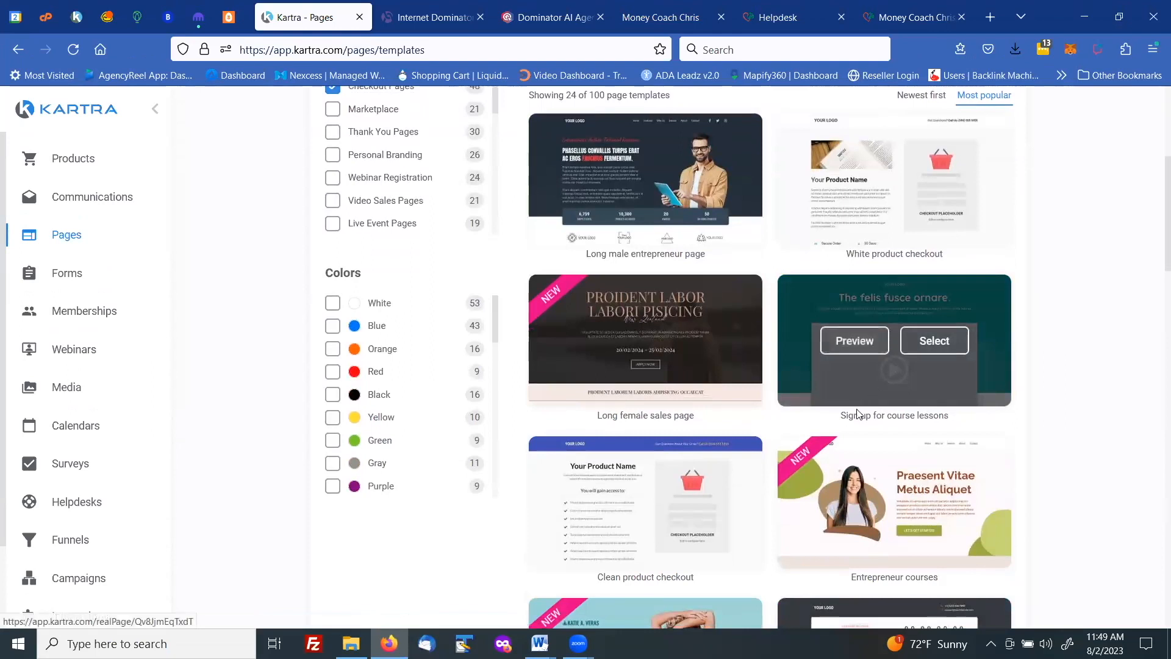
{"action": "left_click", "coordinate": [936, 341]}
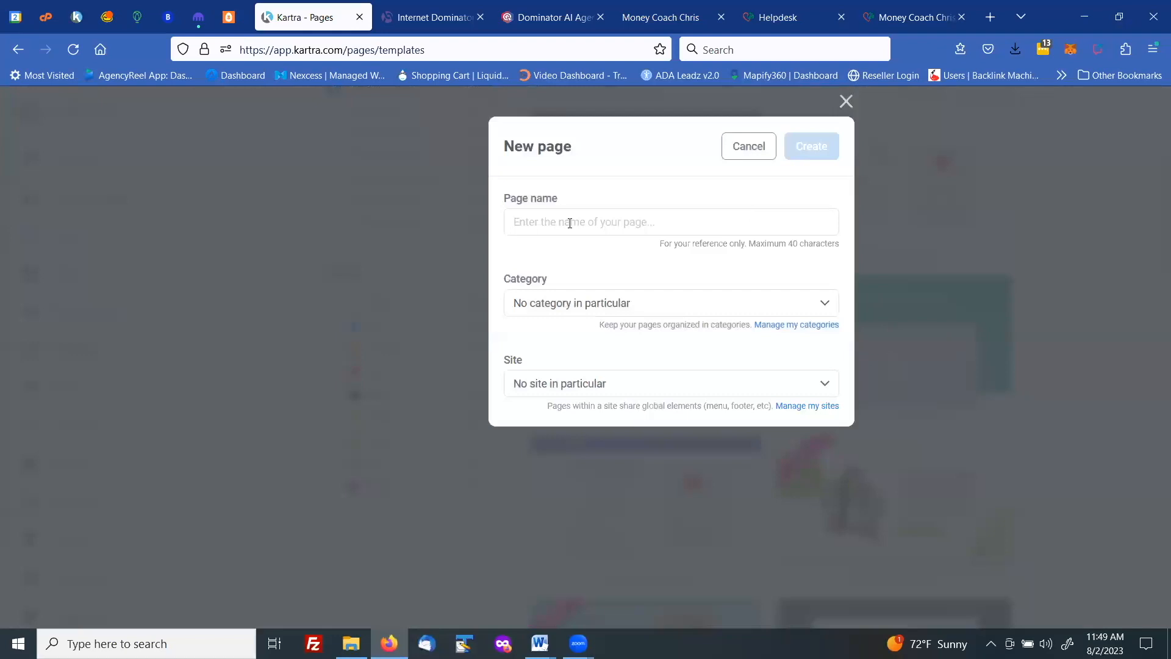
Name the new page "Money Confidence Course" and create it with no particular category or site
{"action": "left_click", "coordinate": [570, 223]}
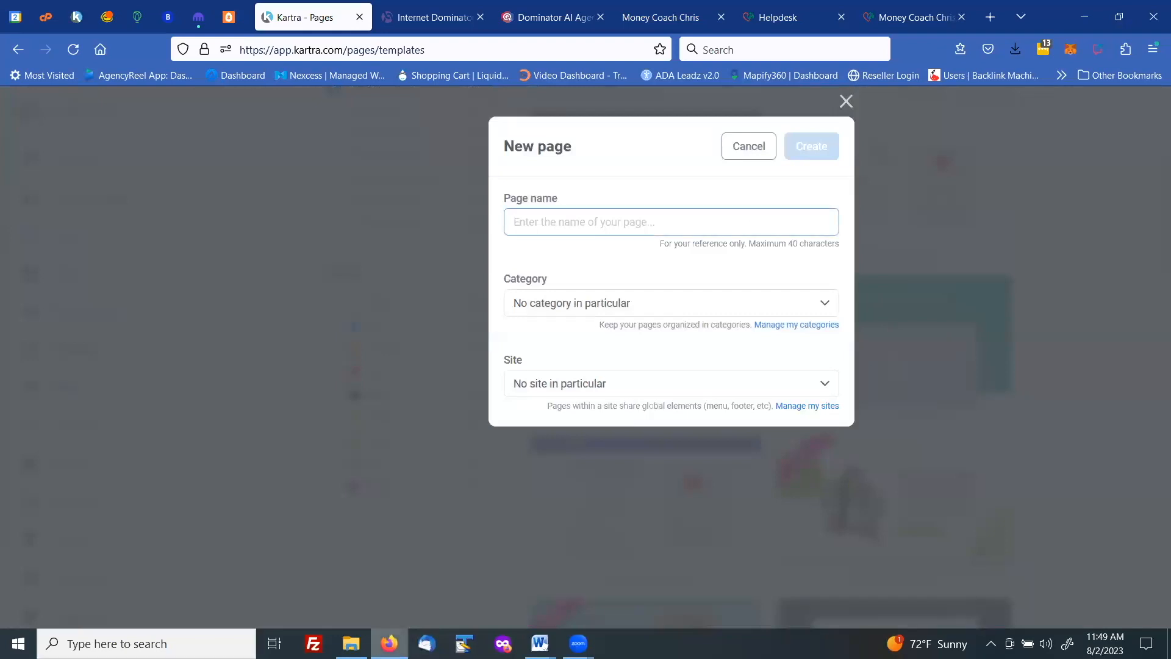
{"action": "left_click", "coordinate": [351, 643]}
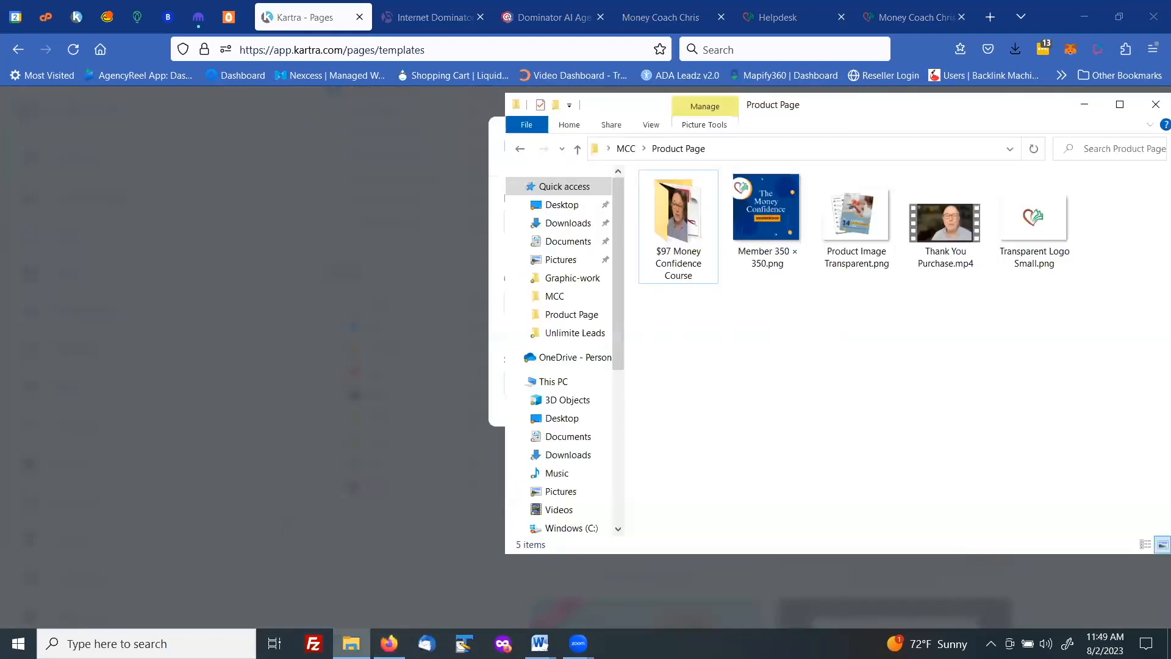
{"action": "left_click", "coordinate": [352, 643]}
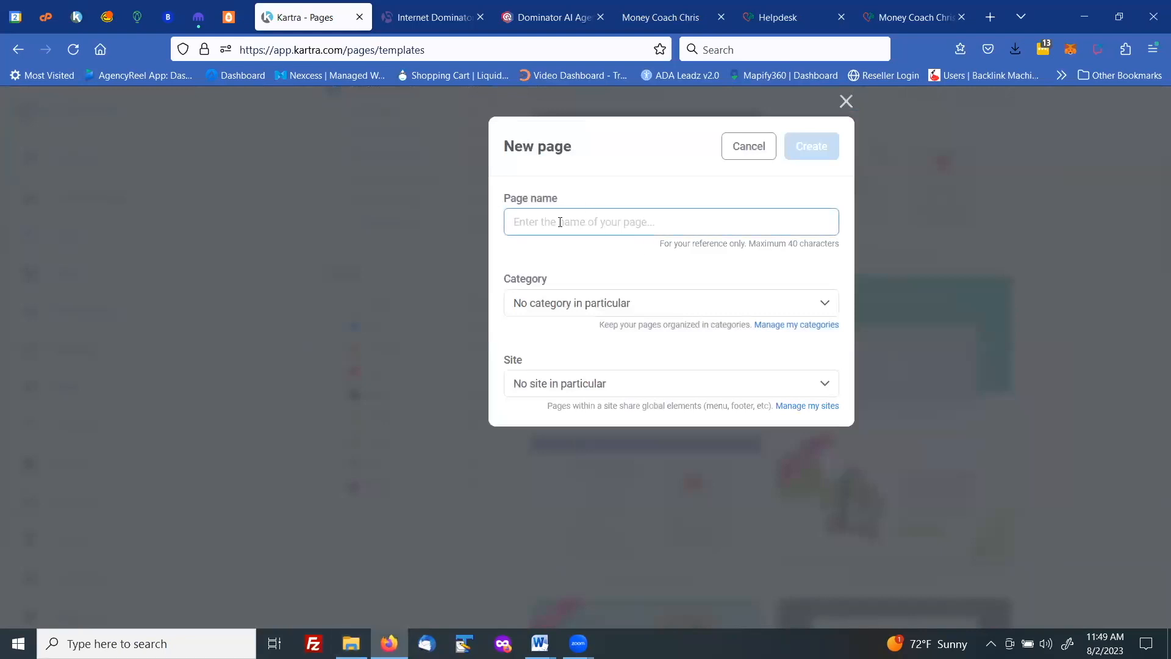
{"action": "type", "text": "Money Confidence Course"}
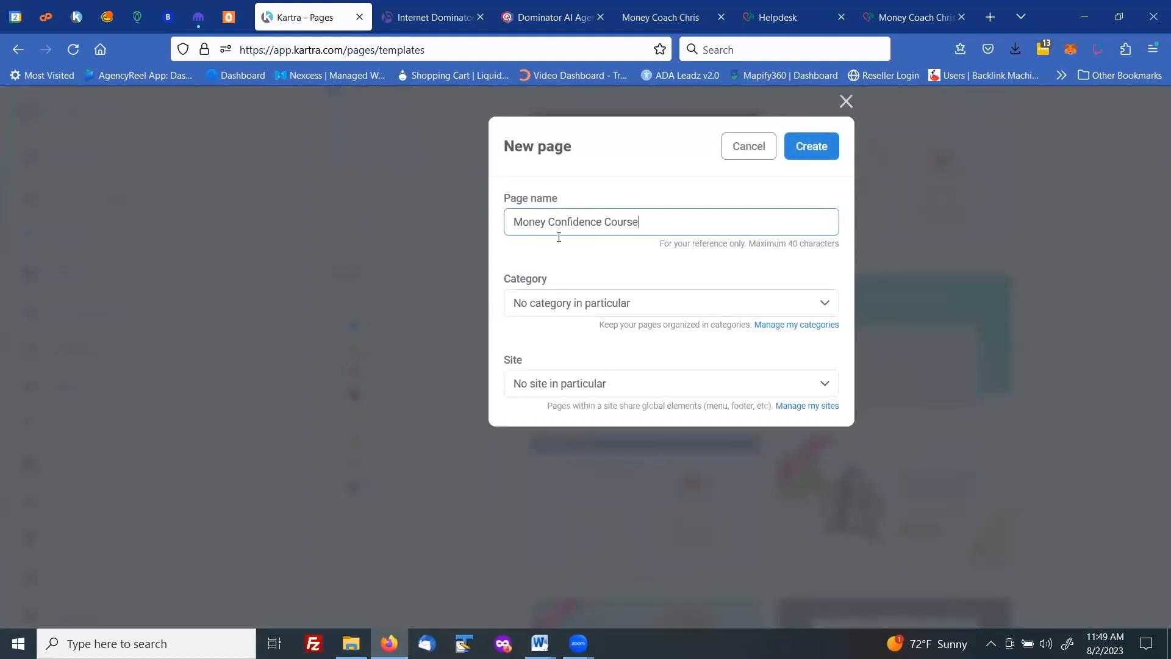
{"action": "left_click_drag", "start_coordinate": [649, 222], "coordinate": [545, 223]}
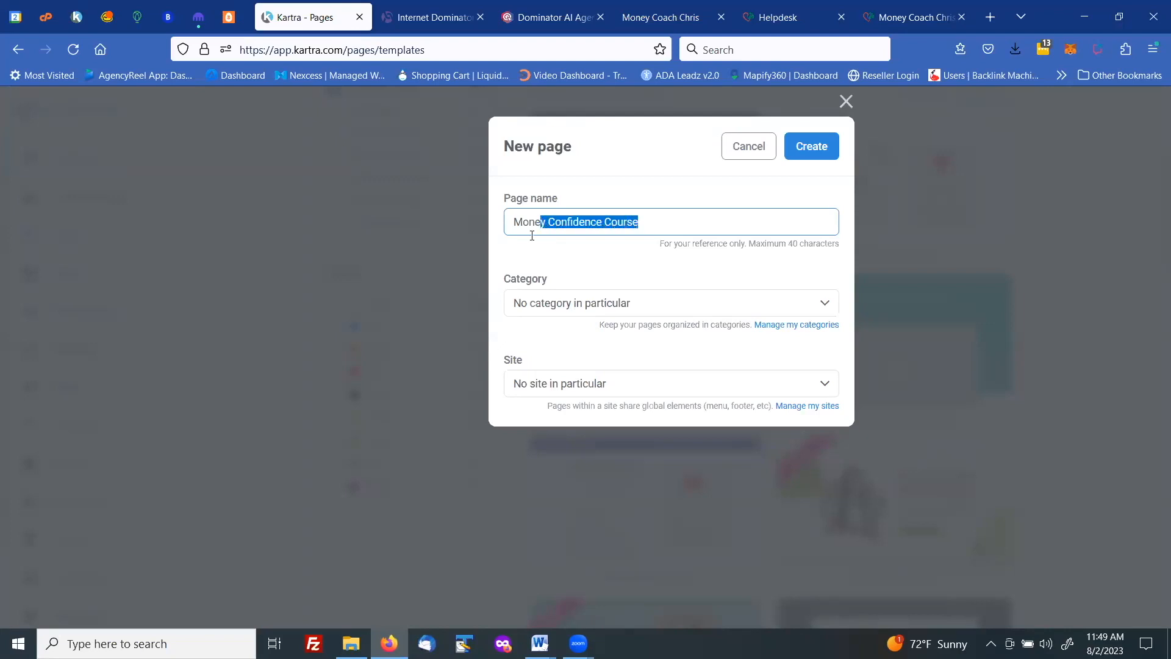
{"action": "left_click", "coordinate": [557, 313]}
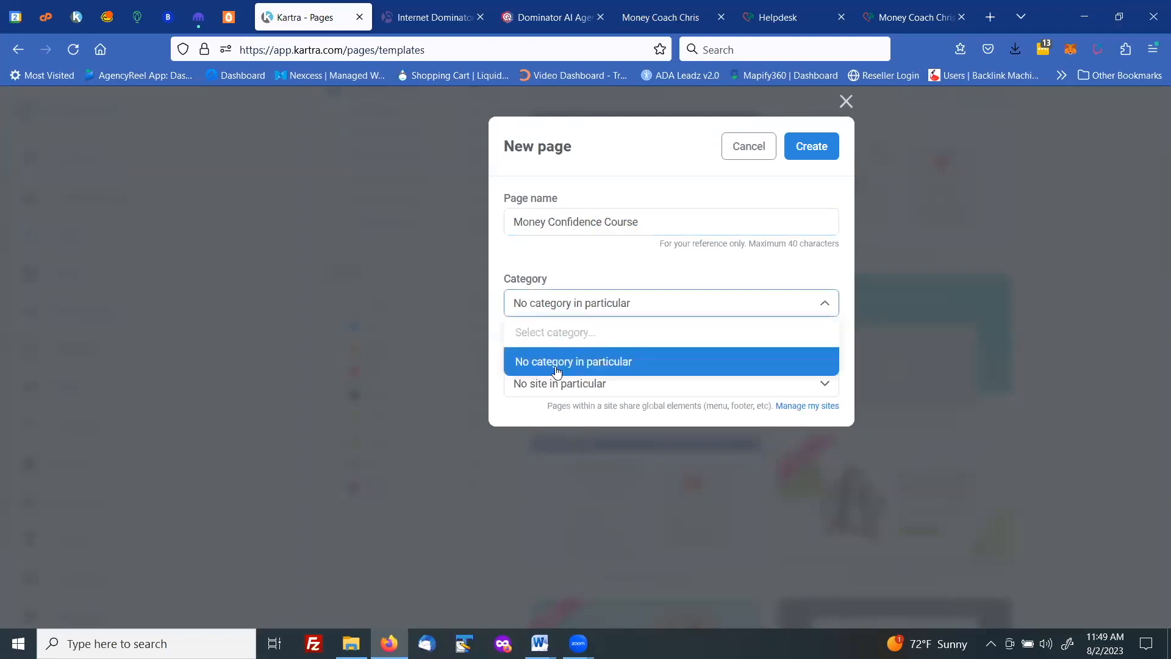
{"action": "left_click", "coordinate": [632, 302]}
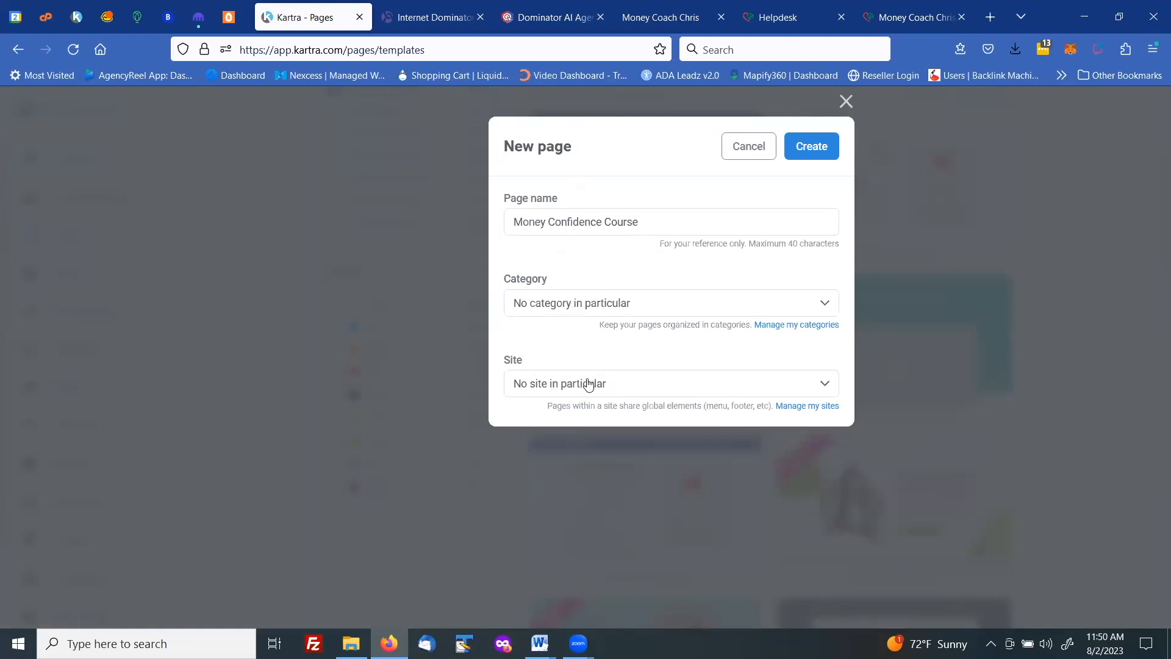
{"action": "left_click", "coordinate": [788, 146]}
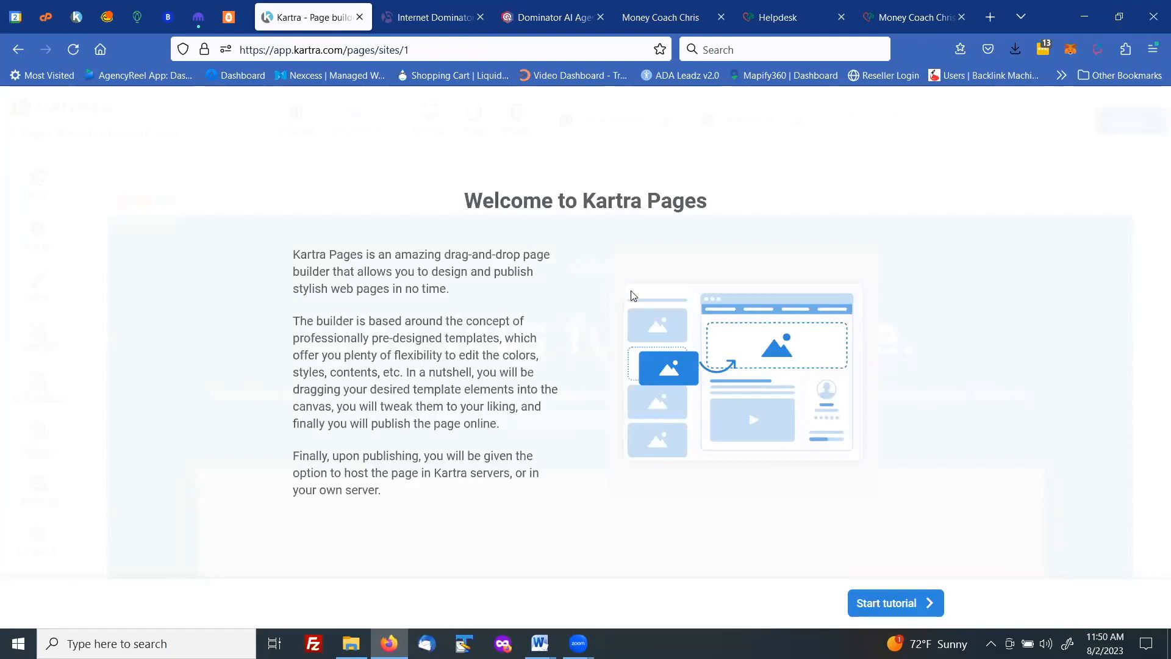
Go through the page builder's introductory tutorial, from the page settings and styles slides to the one on sharing elements across a site
{"action": "left_click", "coordinate": [881, 600]}
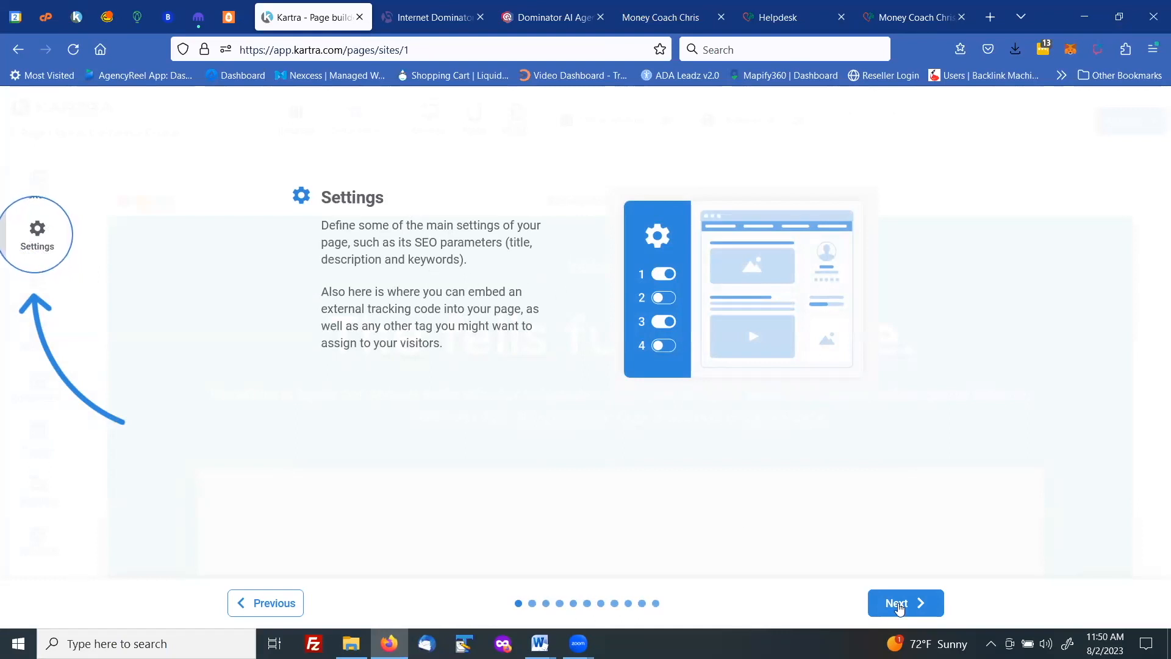
{"action": "left_click", "coordinate": [897, 605]}
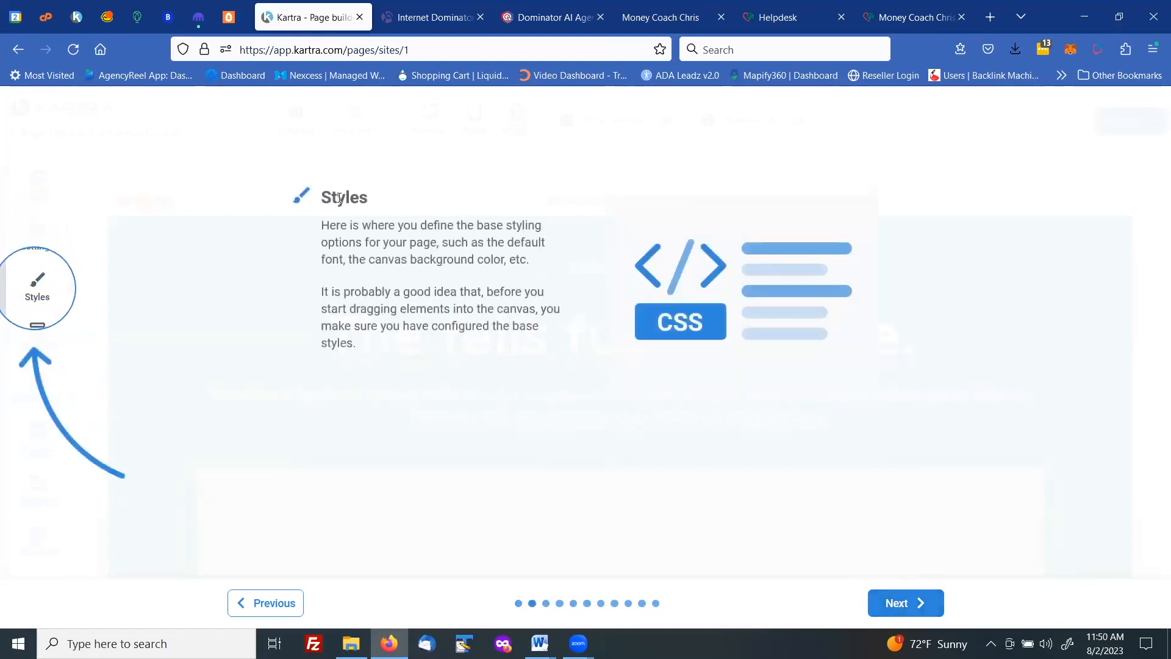
{"action": "left_click", "coordinate": [896, 602]}
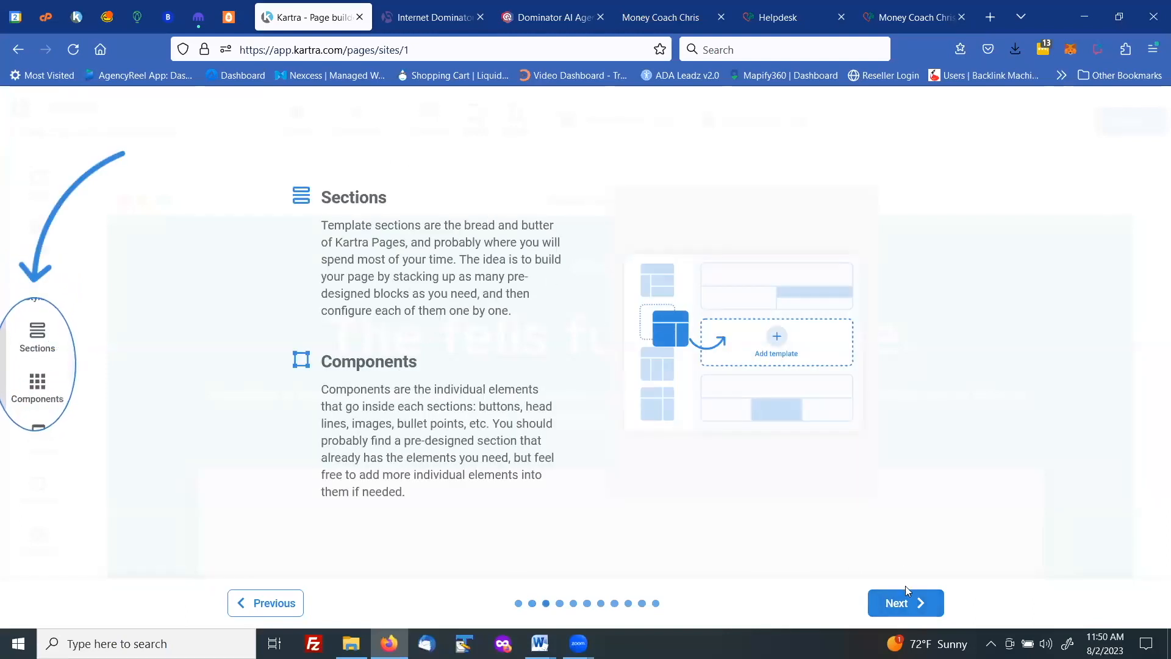
{"action": "left_click", "coordinate": [897, 602]}
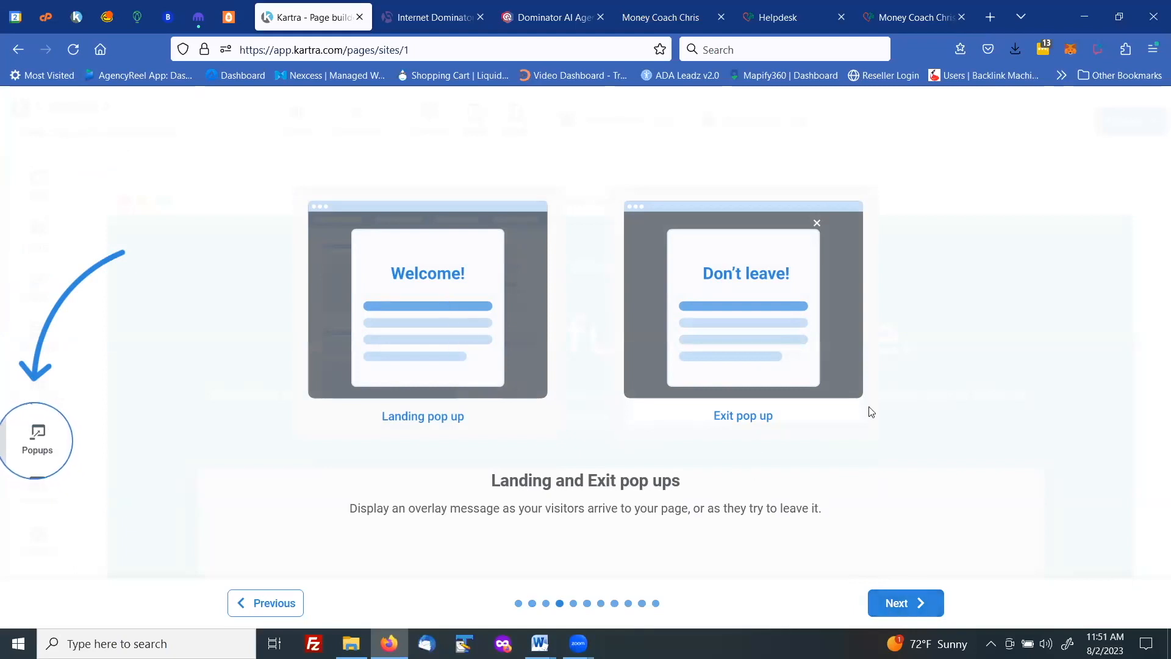
{"action": "left_click", "coordinate": [879, 606]}
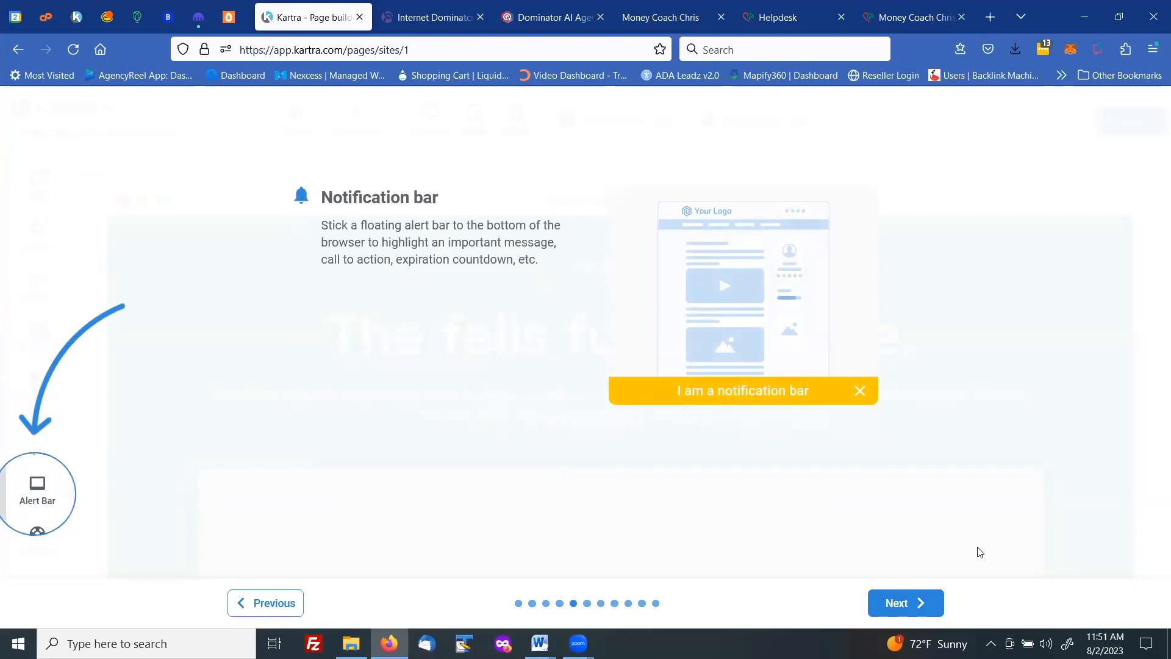
{"action": "left_click", "coordinate": [888, 604]}
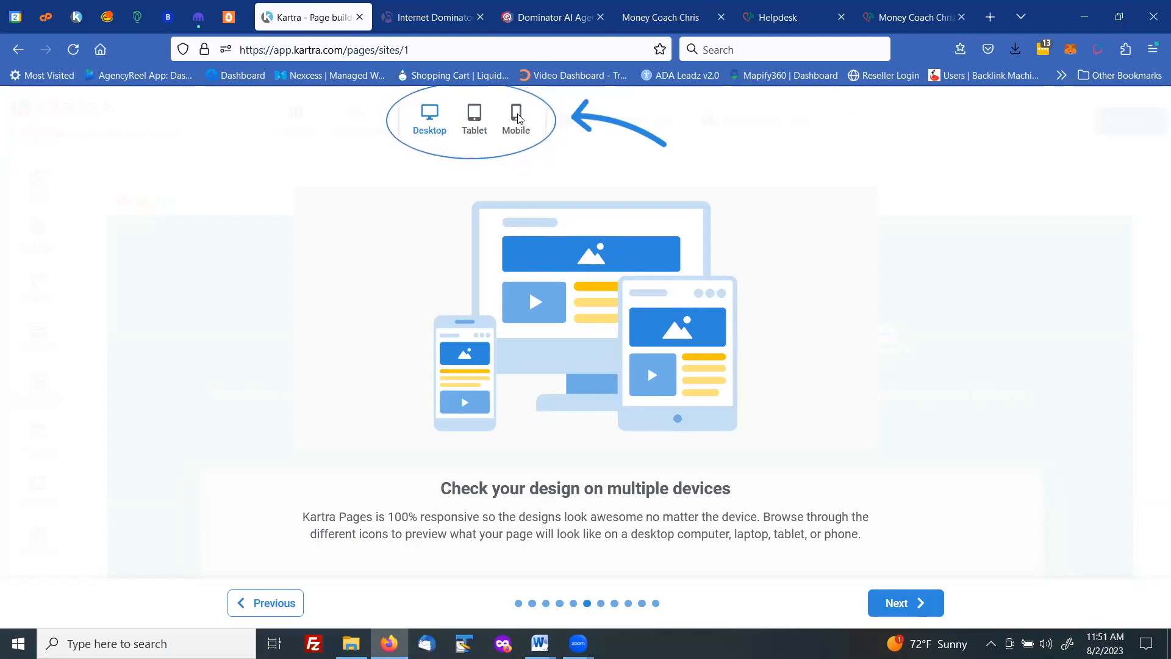
{"action": "left_click", "coordinate": [899, 604]}
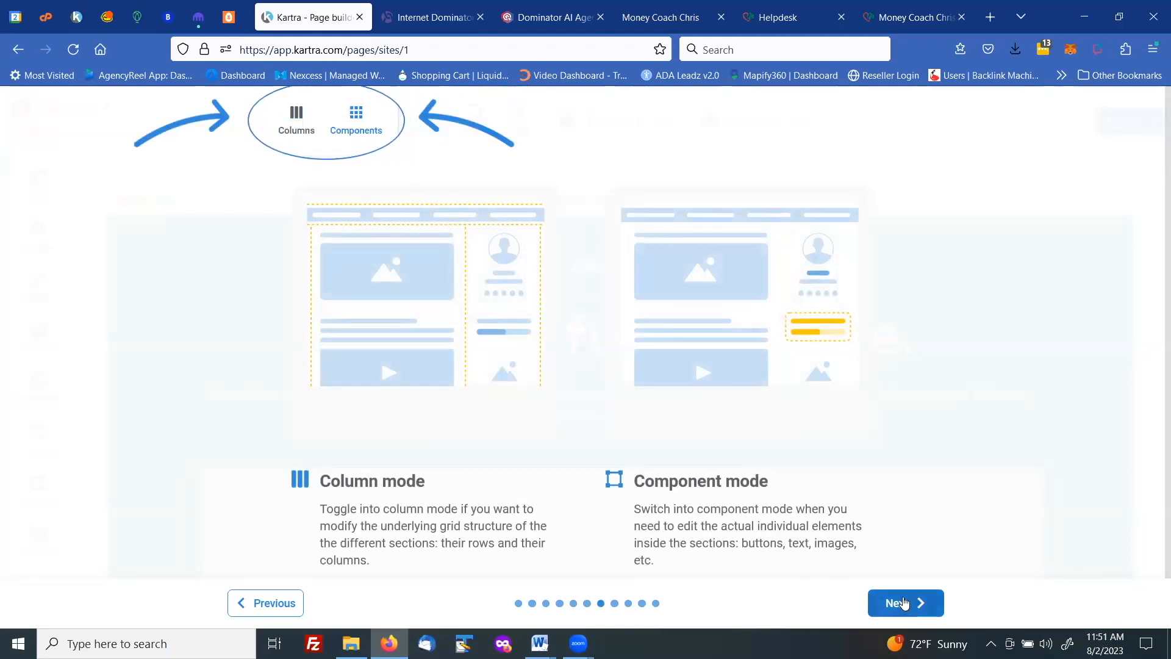
{"action": "left_click", "coordinate": [904, 603]}
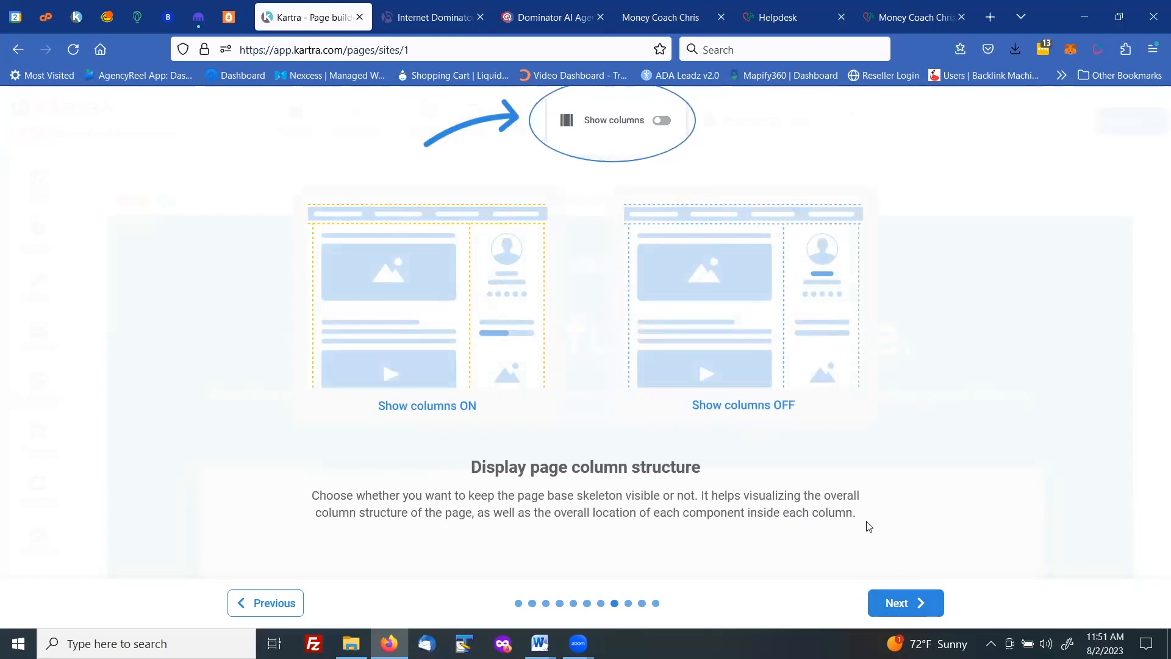
{"action": "left_click", "coordinate": [908, 617]}
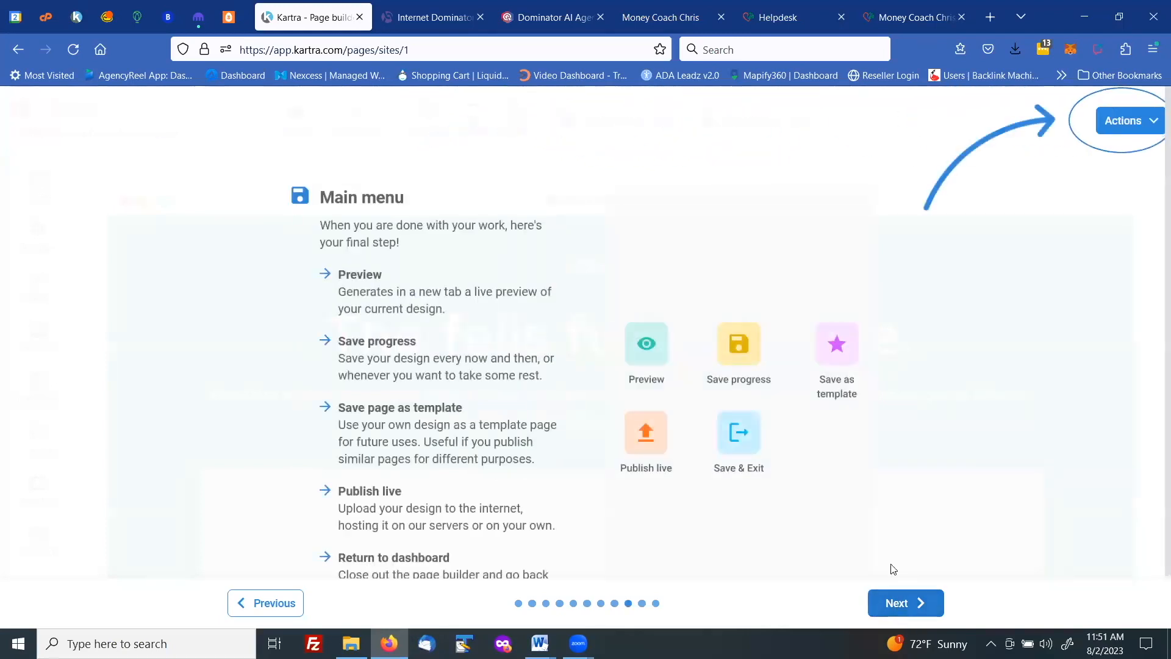
{"action": "left_click", "coordinate": [907, 603]}
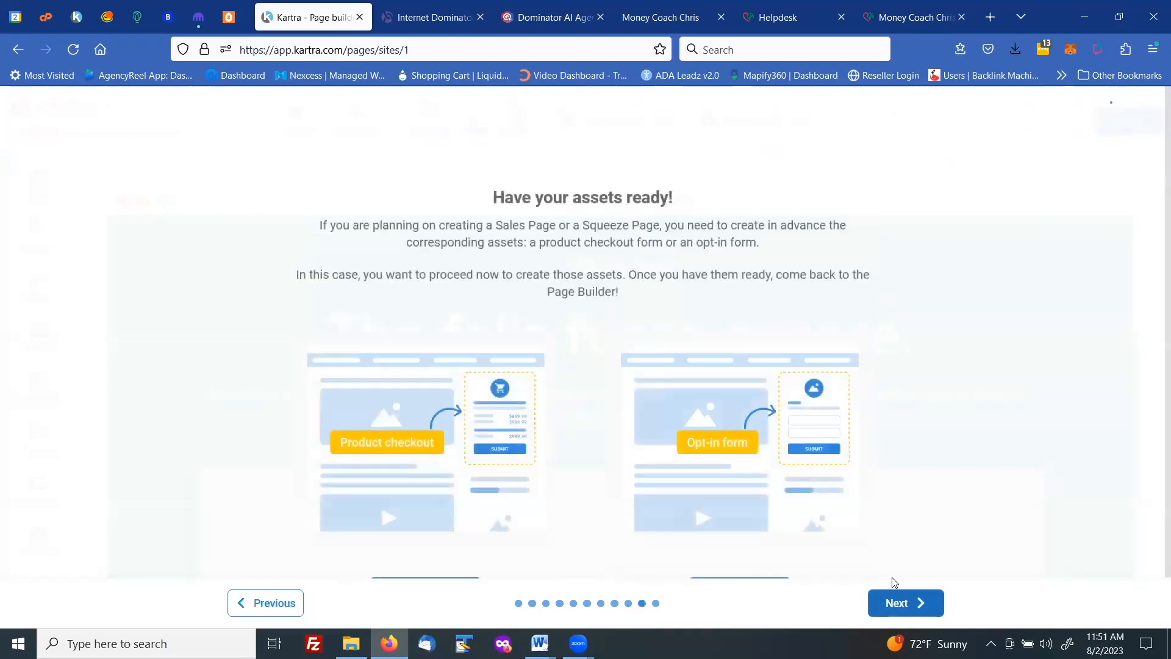
{"action": "scroll", "coordinate": [911, 418], "scroll_direction": "down", "scroll_amount": 1}
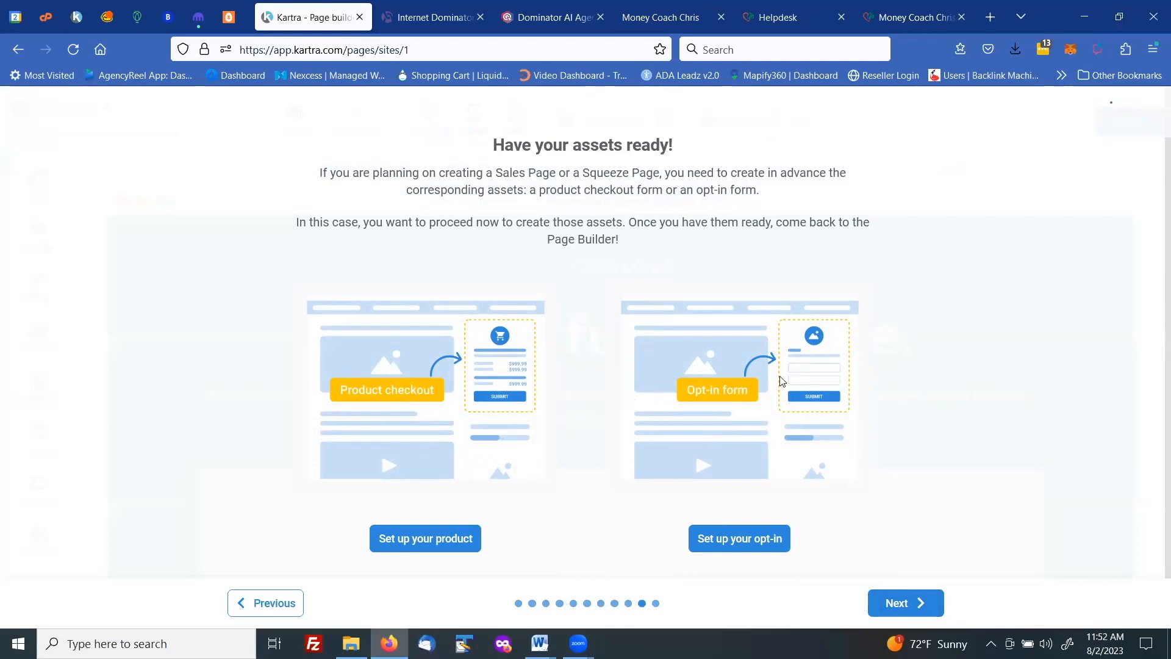
{"action": "left_click", "coordinate": [899, 604]}
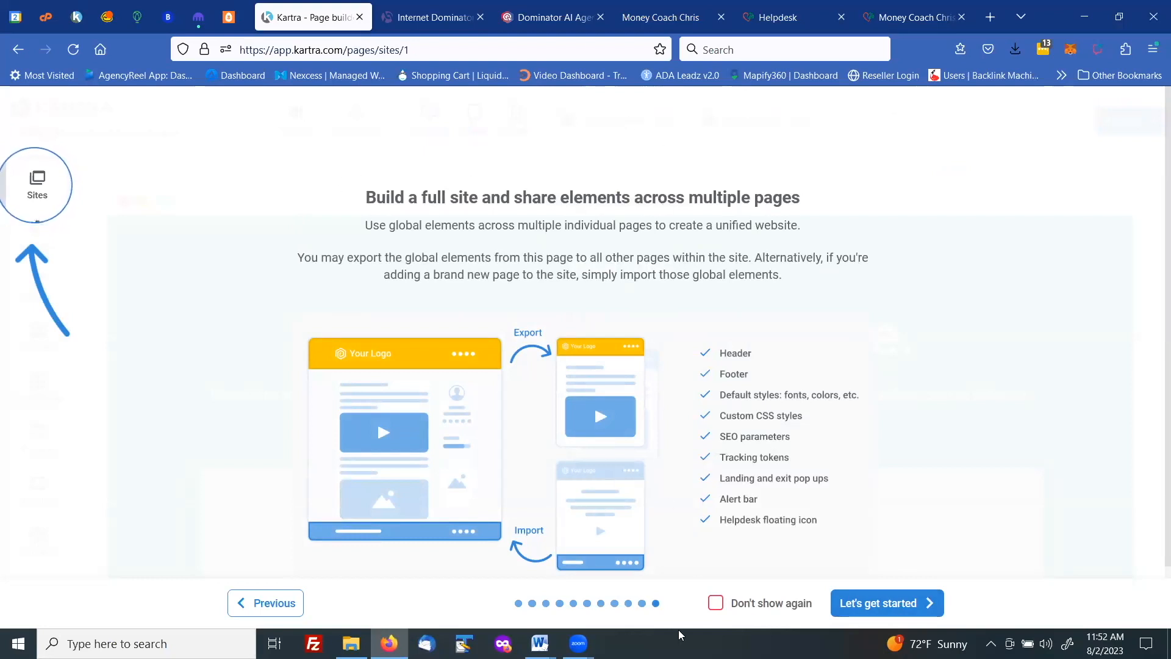
Dismiss the builder tutorial so it is not shown again, and look through the sales page template's sections
{"action": "left_click", "coordinate": [716, 603]}
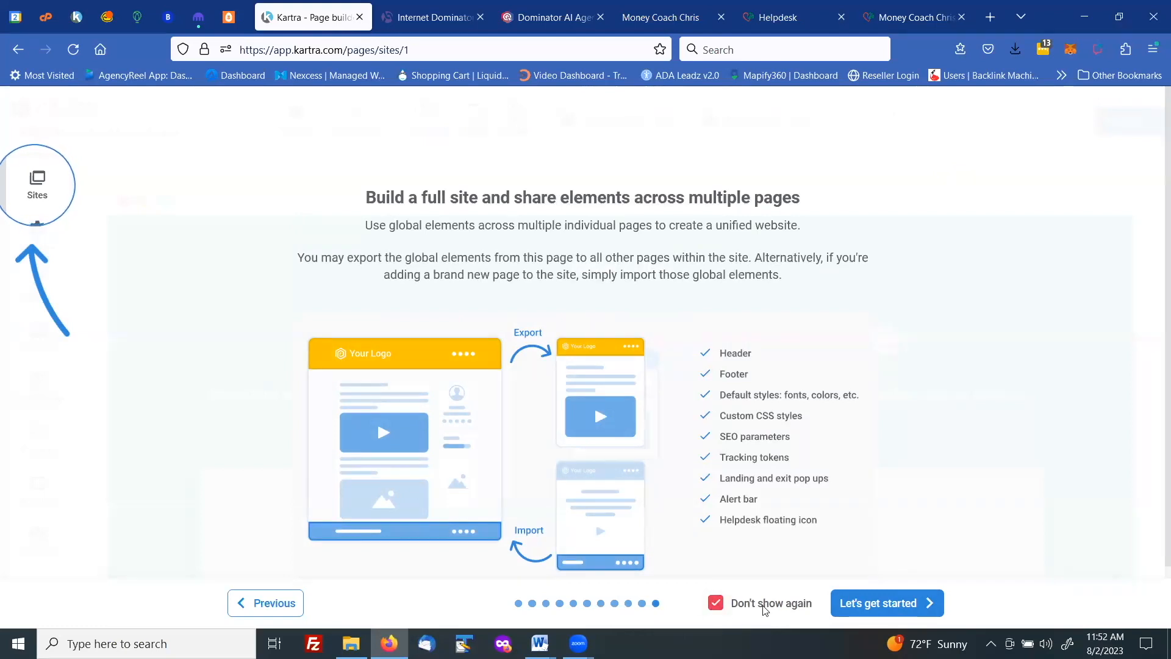
{"action": "left_click", "coordinate": [863, 603]}
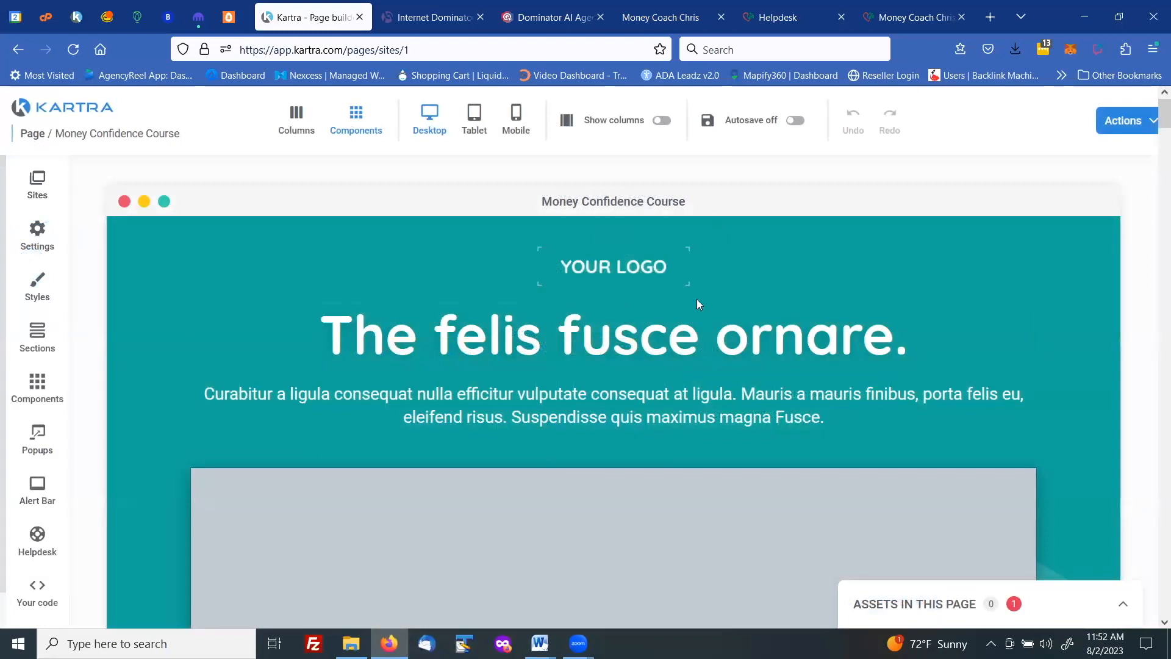
{"action": "scroll", "coordinate": [699, 299], "scroll_direction": "down", "scroll_amount": 9}
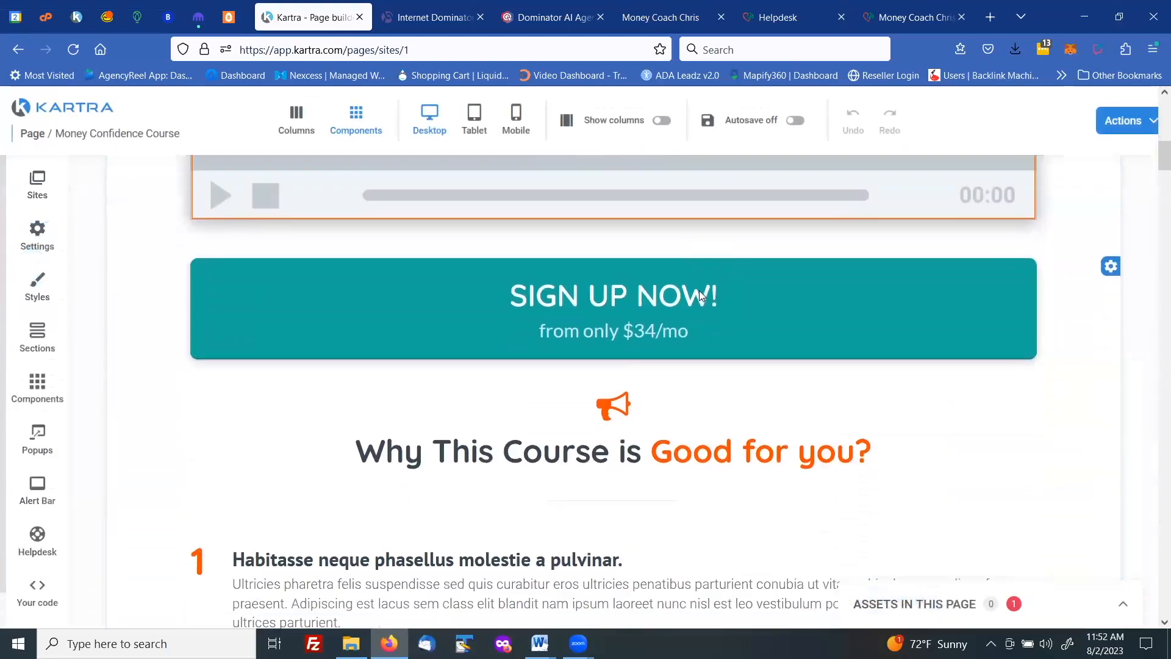
{"action": "scroll", "coordinate": [700, 291], "scroll_direction": "down", "scroll_amount": 15}
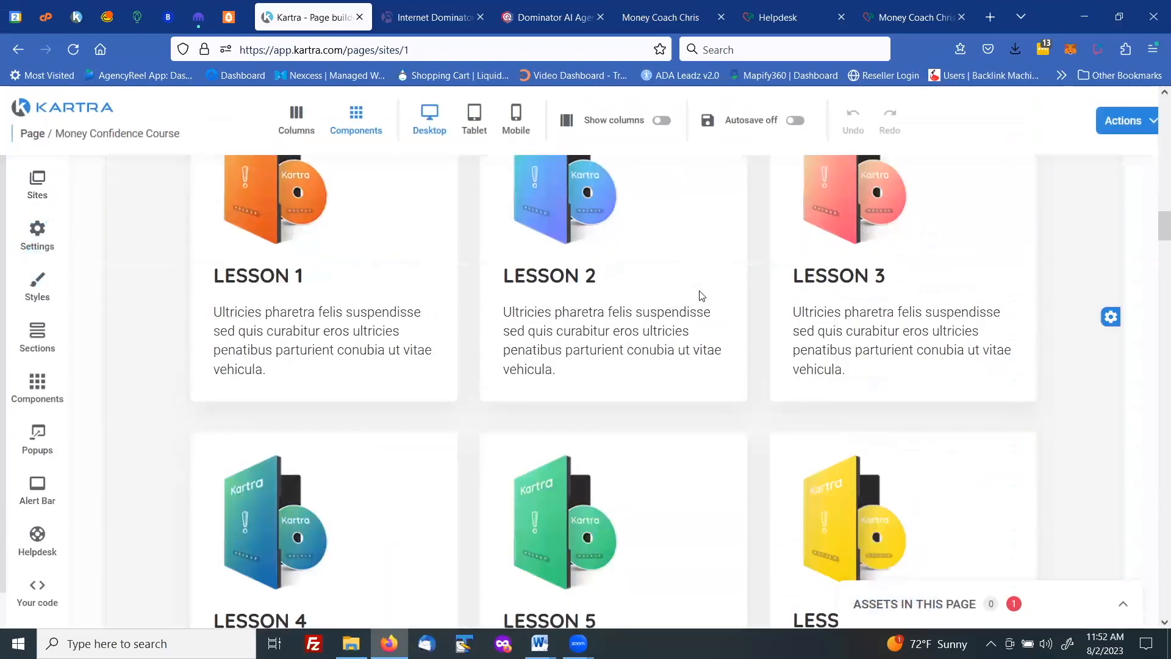
{"action": "scroll", "coordinate": [701, 296], "scroll_direction": "down", "scroll_amount": 15}
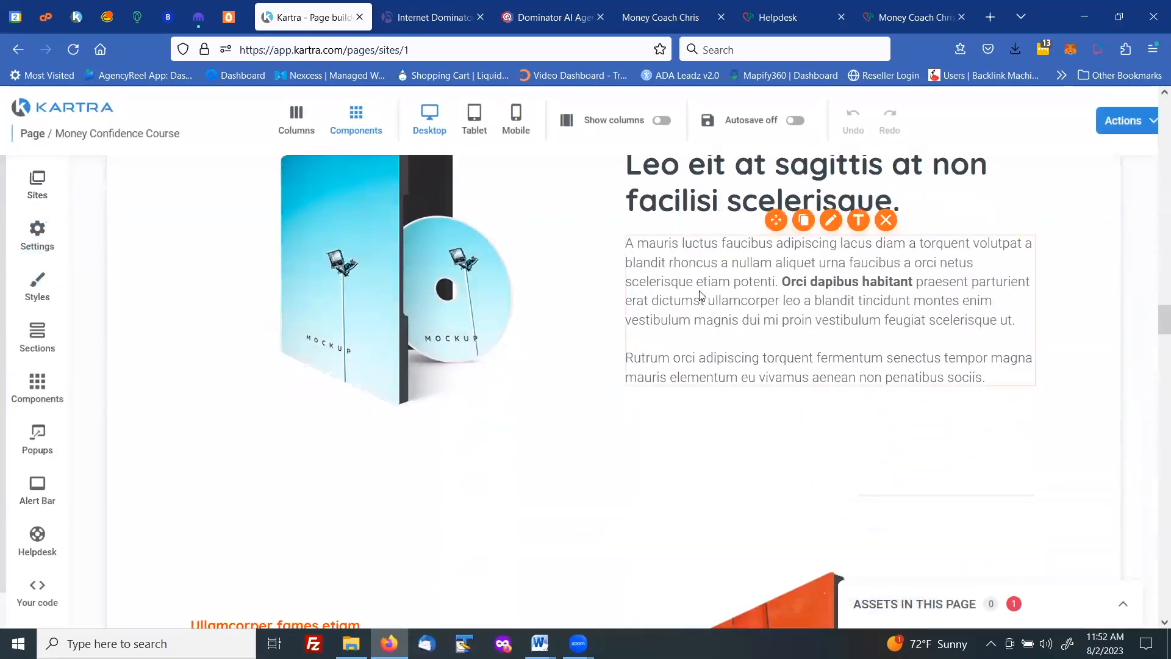
{"action": "scroll", "coordinate": [702, 296], "scroll_direction": "down", "scroll_amount": 15}
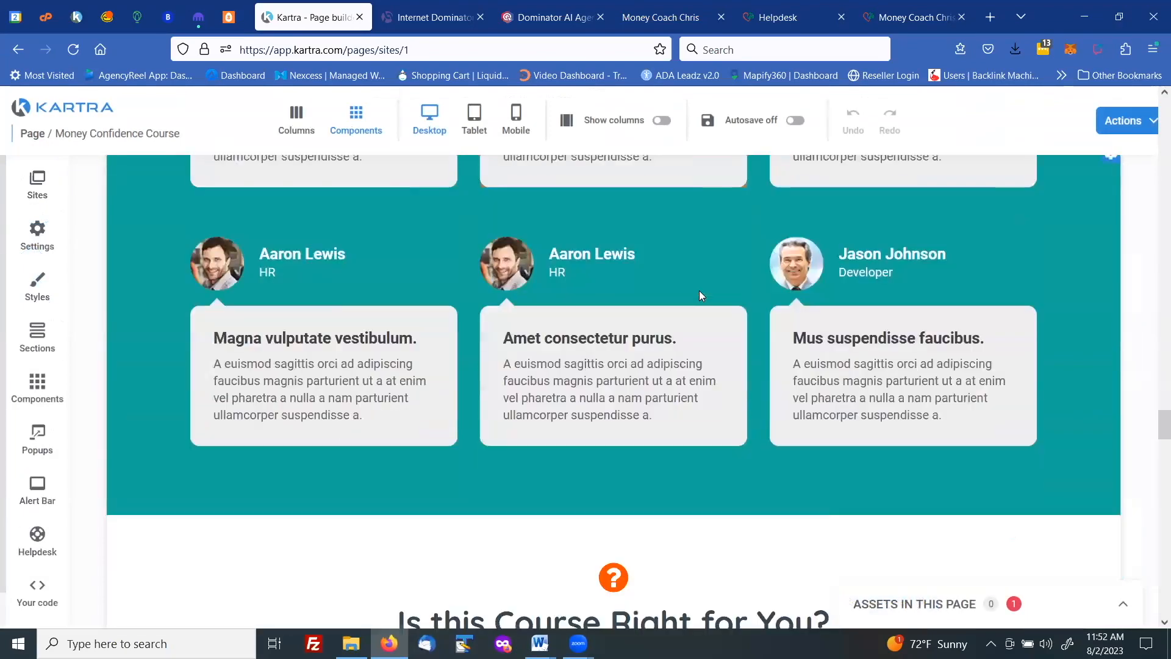
{"action": "scroll", "coordinate": [701, 296], "scroll_direction": "down", "scroll_amount": 15}
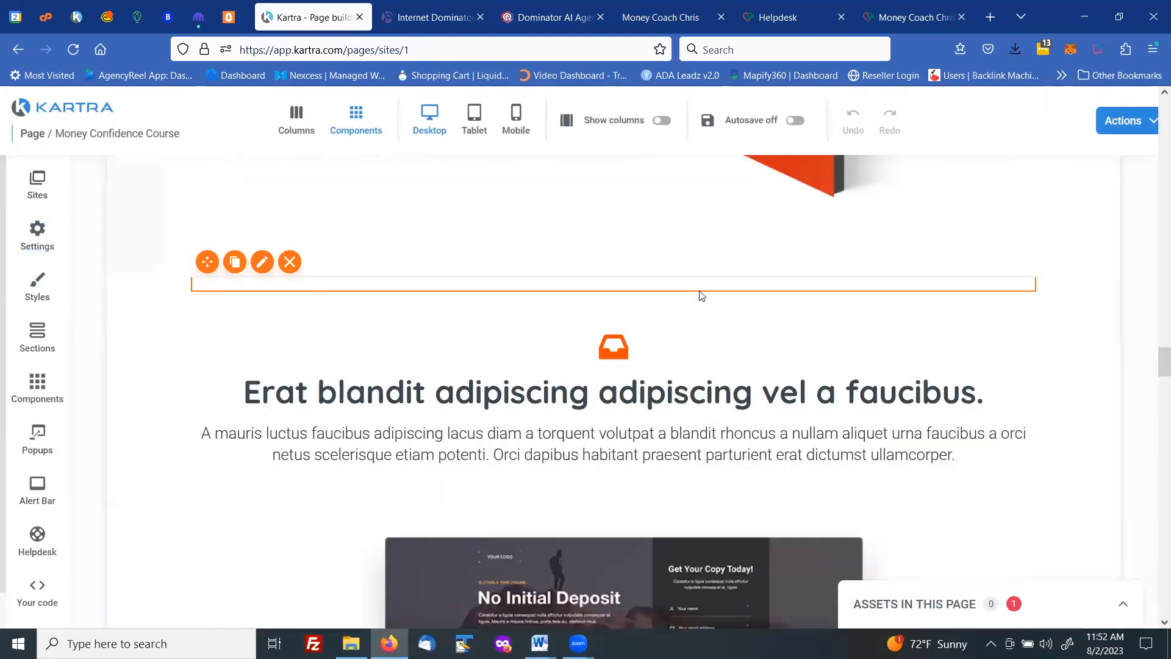
{"action": "scroll", "coordinate": [701, 296], "scroll_direction": "up", "scroll_amount": 20}
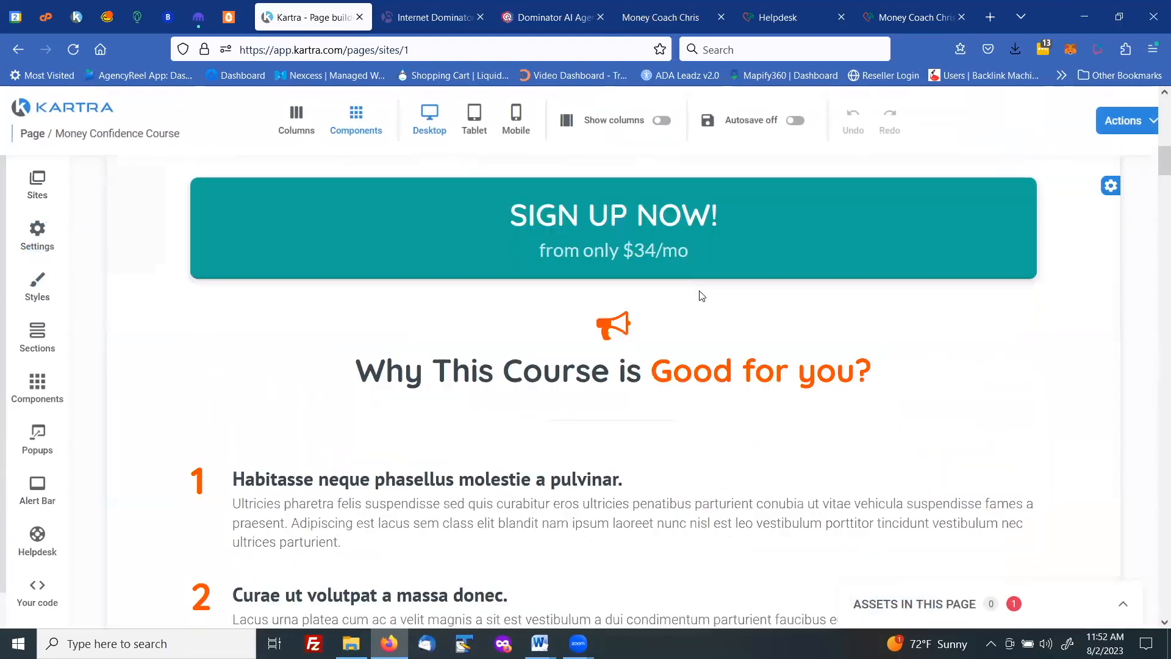
{"action": "scroll", "coordinate": [701, 296], "scroll_direction": "up", "scroll_amount": 10}
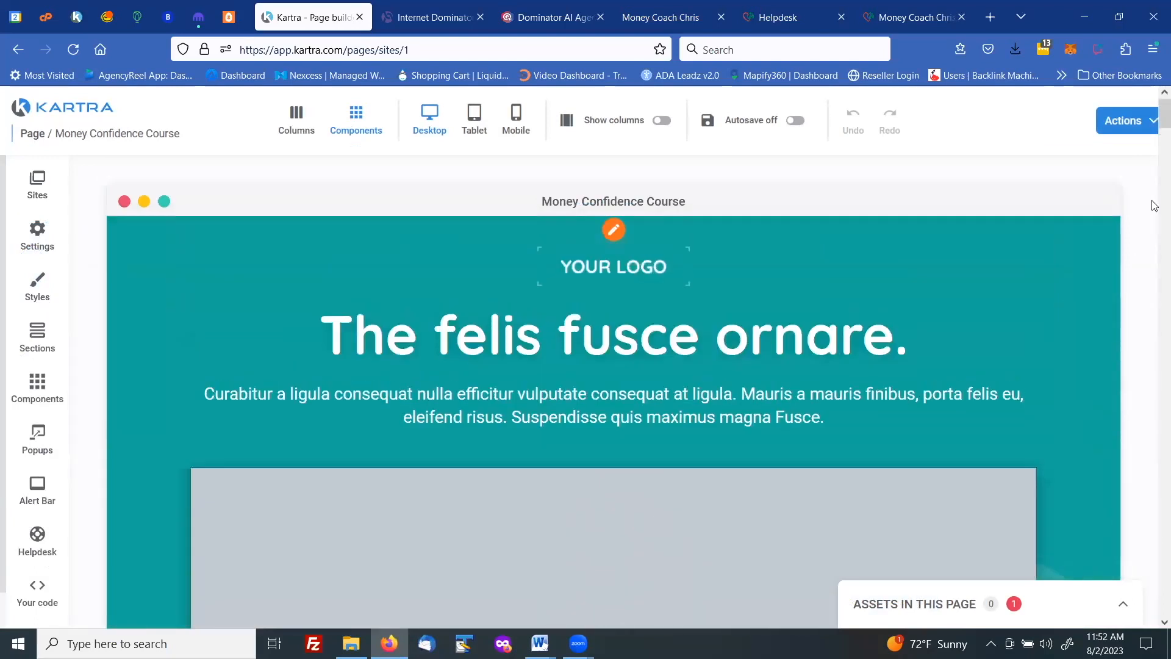
Publish the Money Confidence Course page live and get its direct page link
{"action": "left_click", "coordinate": [1130, 123]}
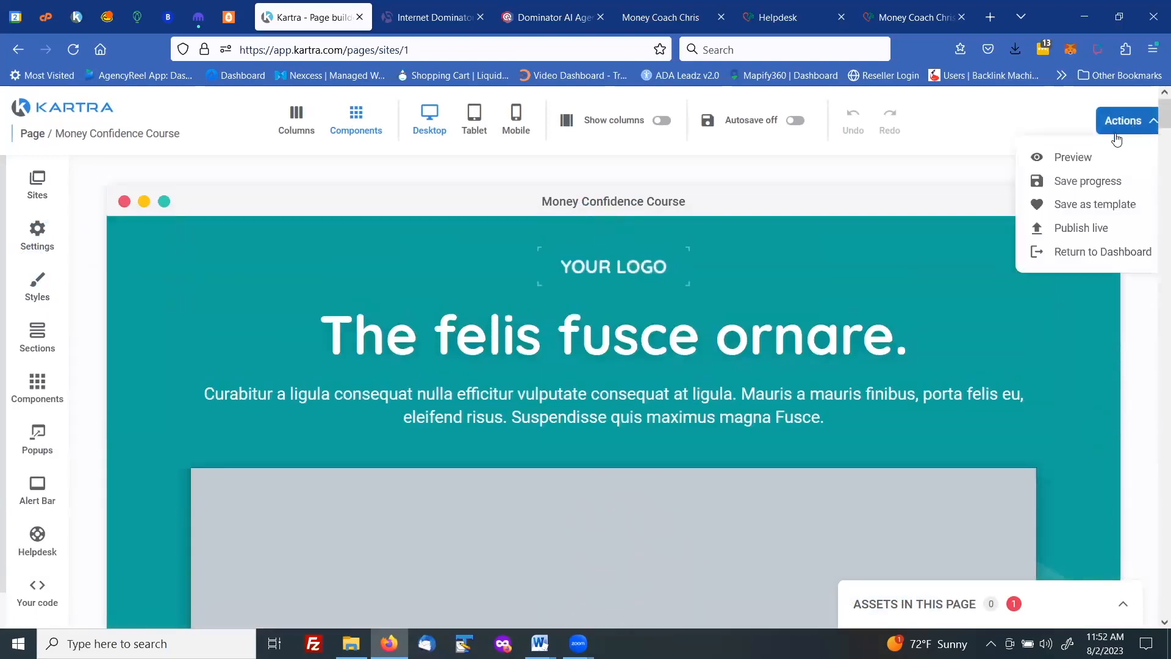
{"action": "left_click", "coordinate": [1079, 230]}
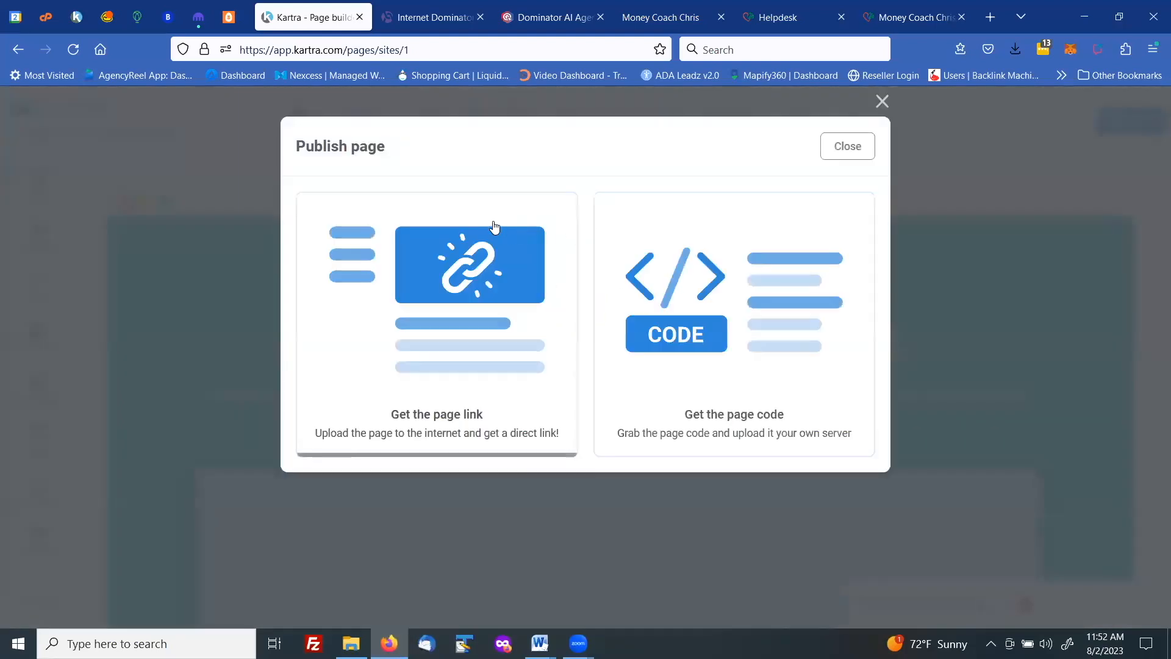
{"action": "left_click", "coordinate": [470, 289]}
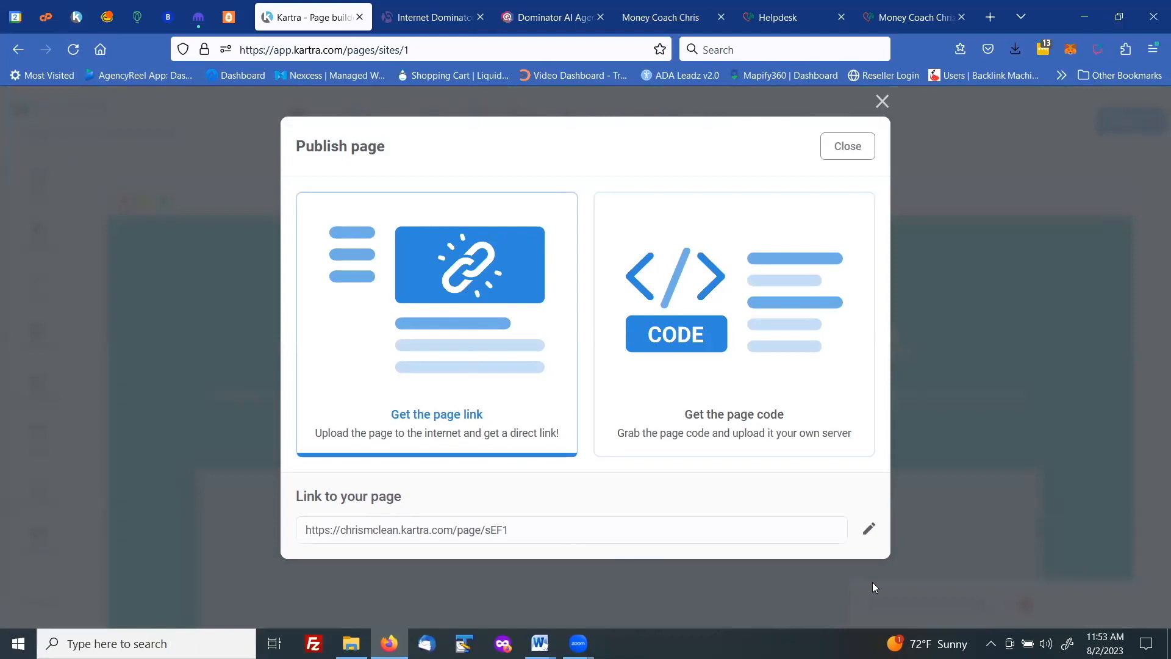
{"action": "left_click", "coordinate": [869, 529]}
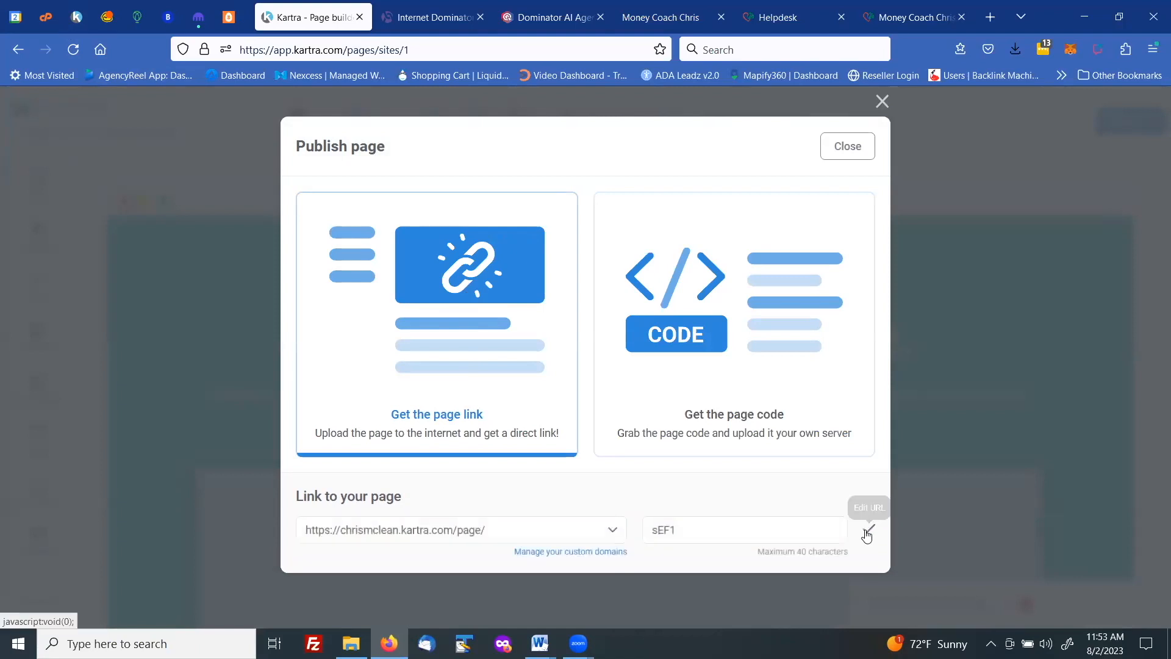
{"action": "left_click", "coordinate": [586, 540]}
{"action": "left_click", "coordinate": [411, 586]}
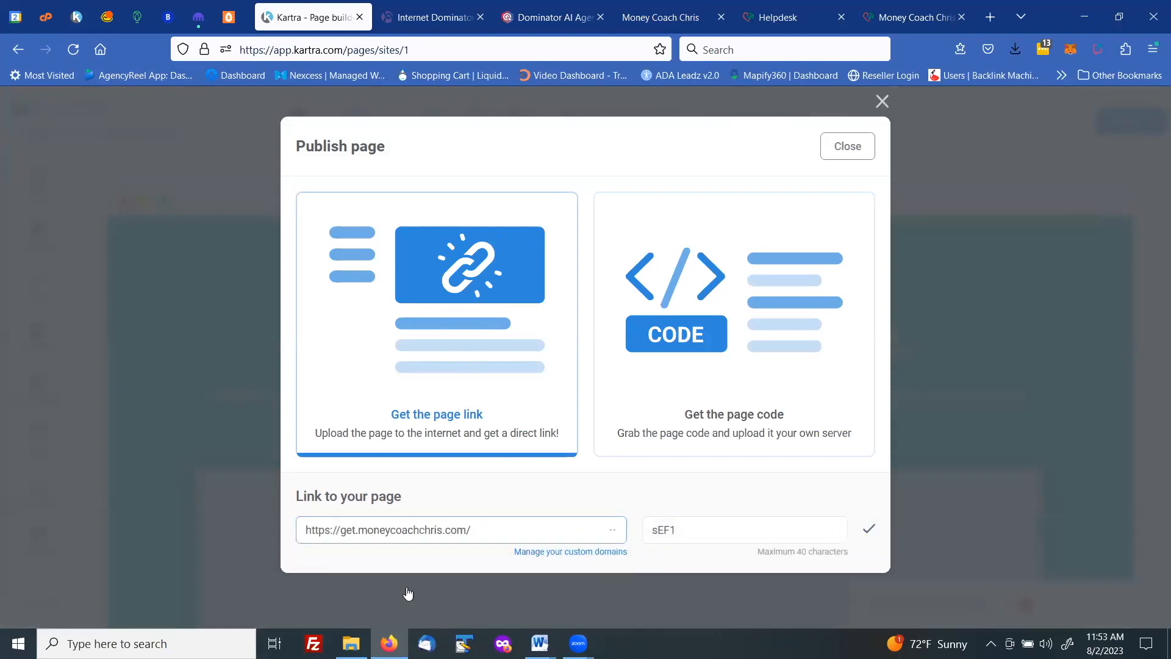
{"action": "left_click_drag", "start_coordinate": [675, 530], "coordinate": [648, 529]}
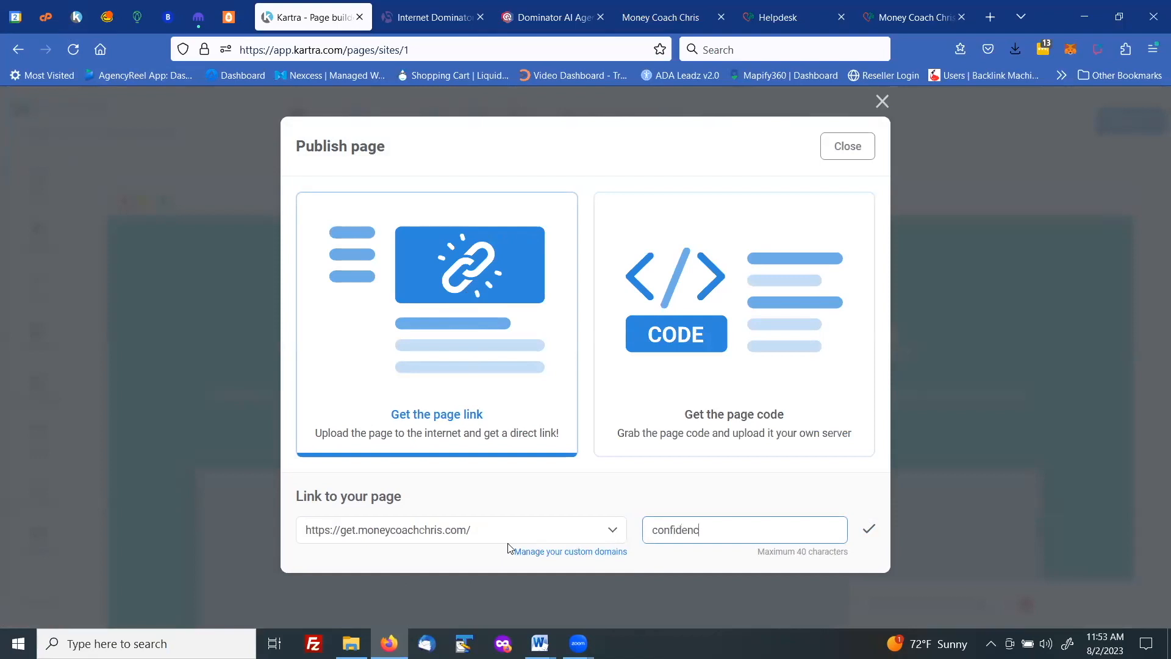
{"action": "left_click", "coordinate": [869, 533]}
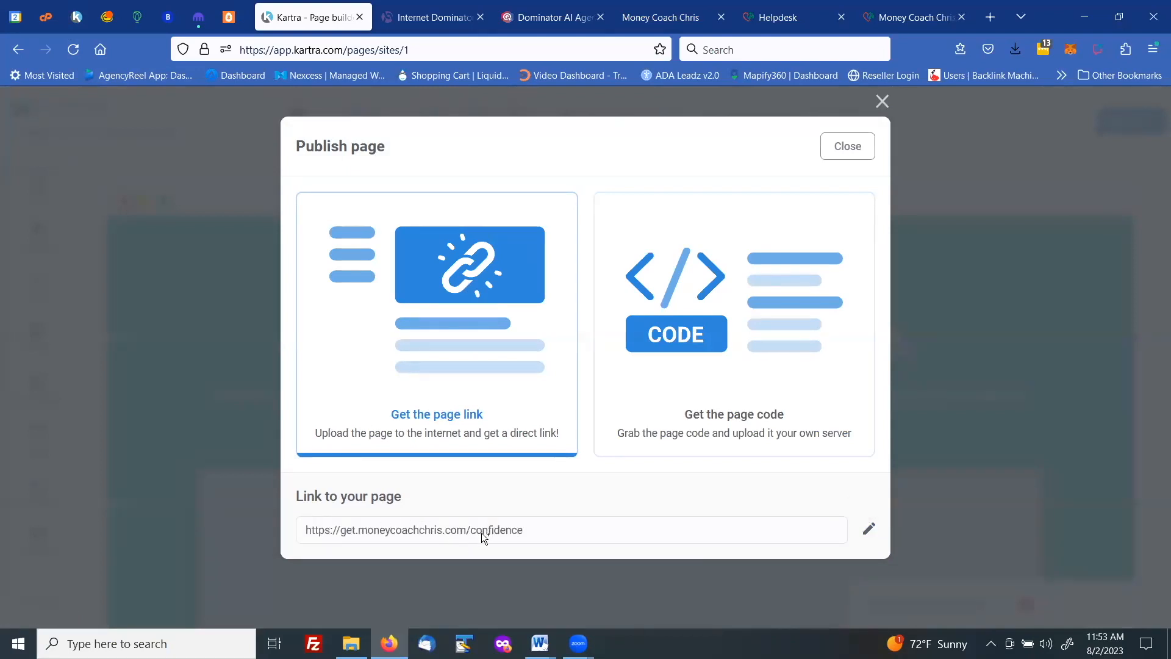
{"action": "left_click", "coordinate": [844, 149]}
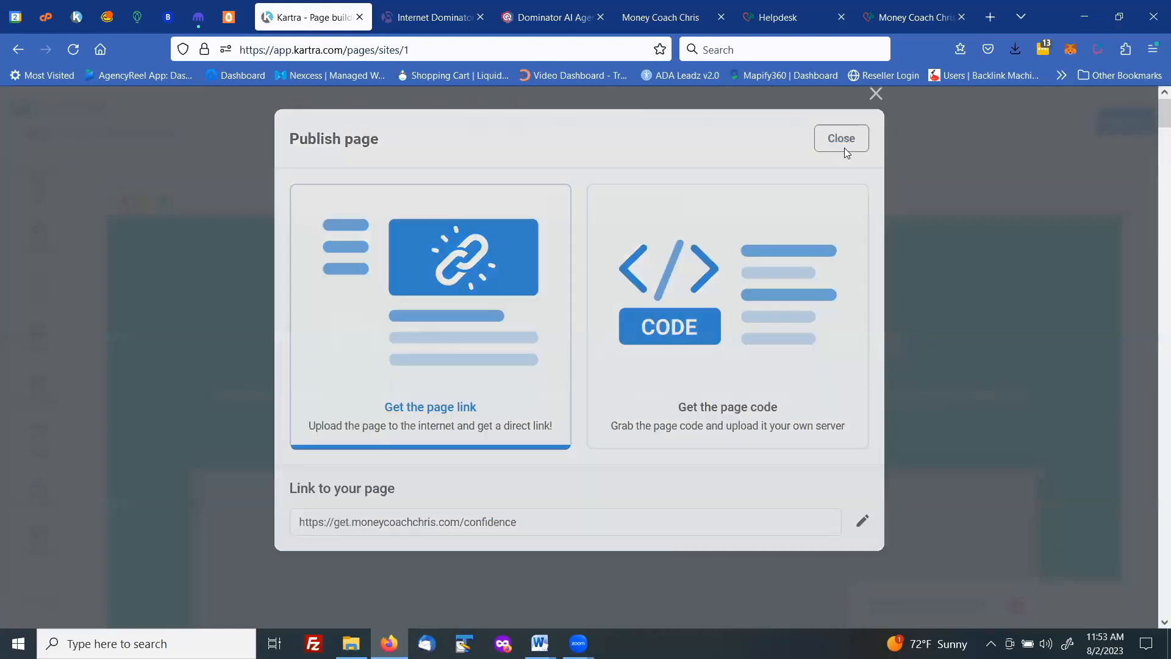
{"action": "left_click", "coordinate": [843, 142]}
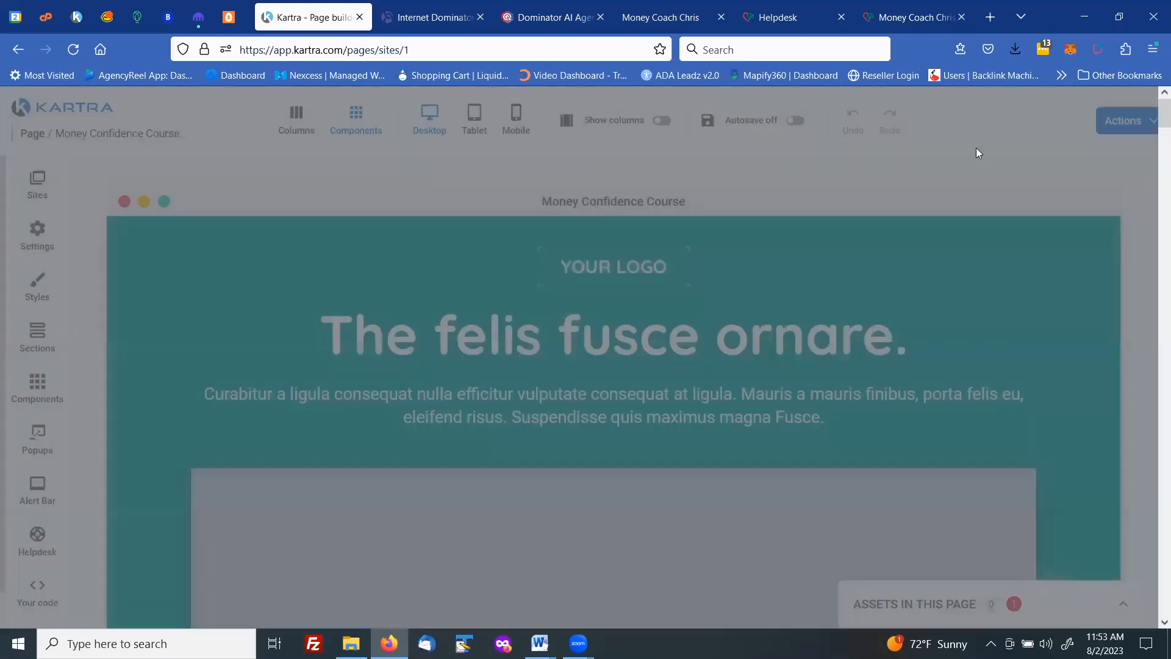
Leave the page builder and select the "Simple clean thank you" template from the Thank You Pages type
{"action": "left_click", "coordinate": [1121, 127]}
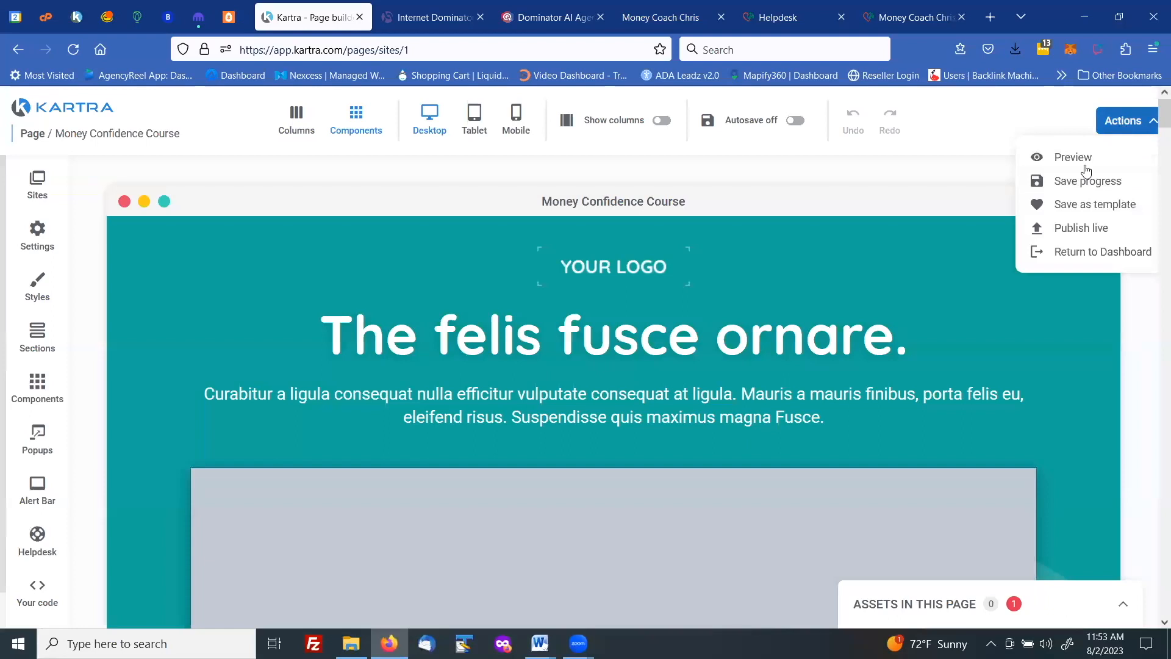
{"action": "left_click", "coordinate": [1099, 254]}
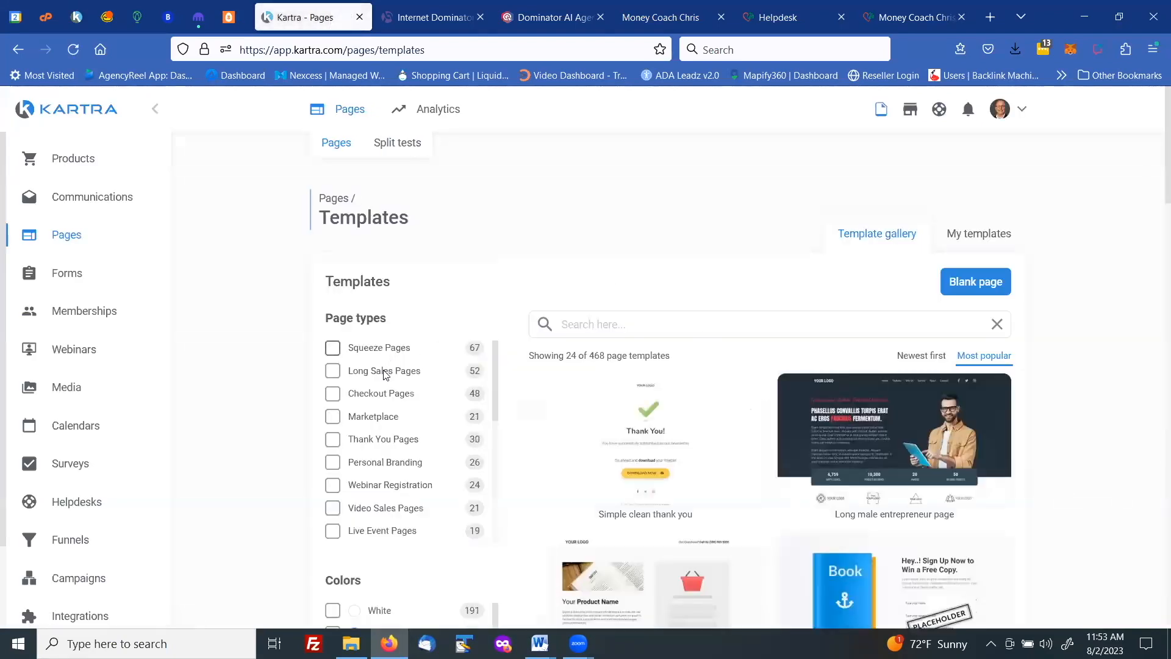
{"action": "left_click", "coordinate": [375, 440]}
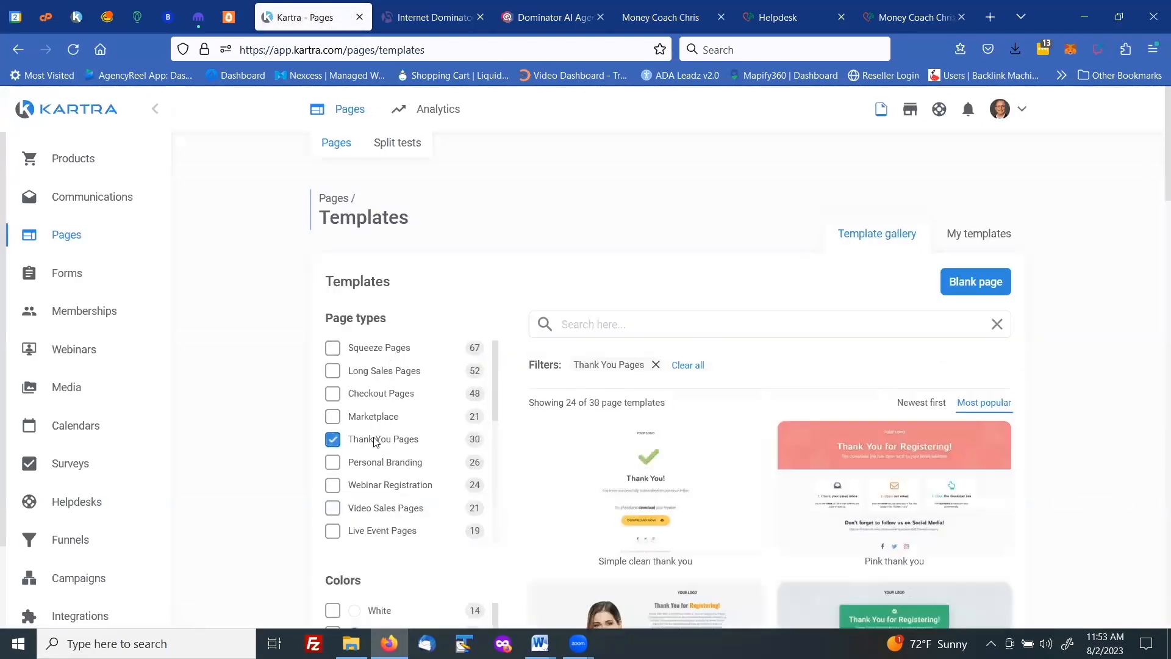
{"action": "mouse_move", "coordinate": [636, 469]}
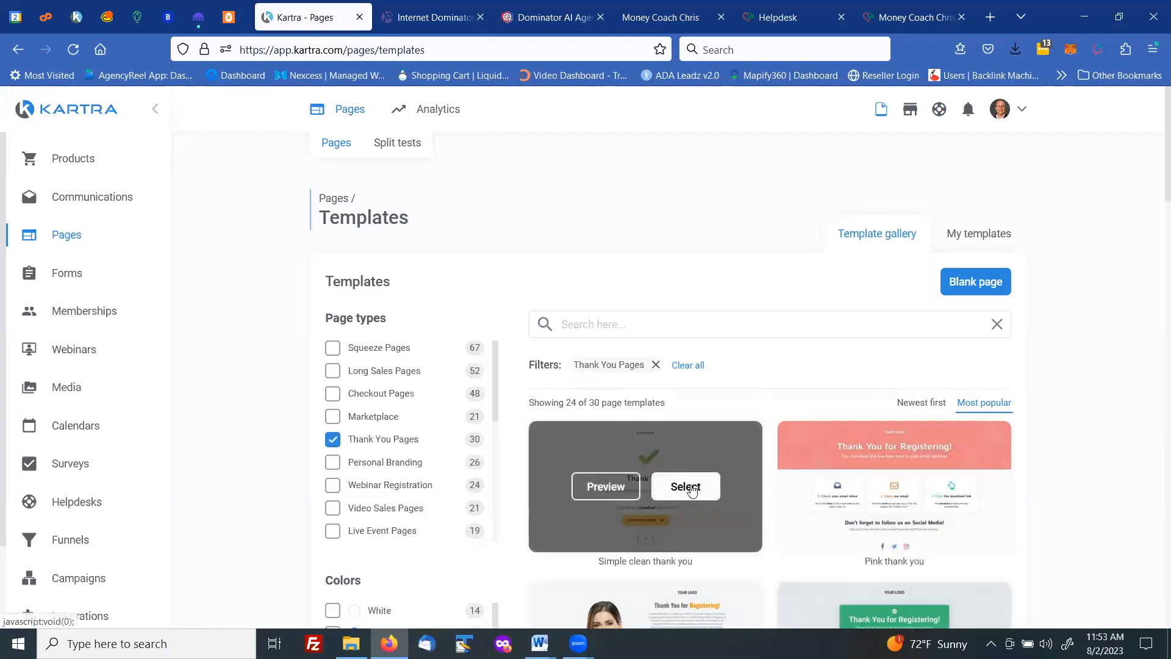
{"action": "left_click", "coordinate": [694, 487]}
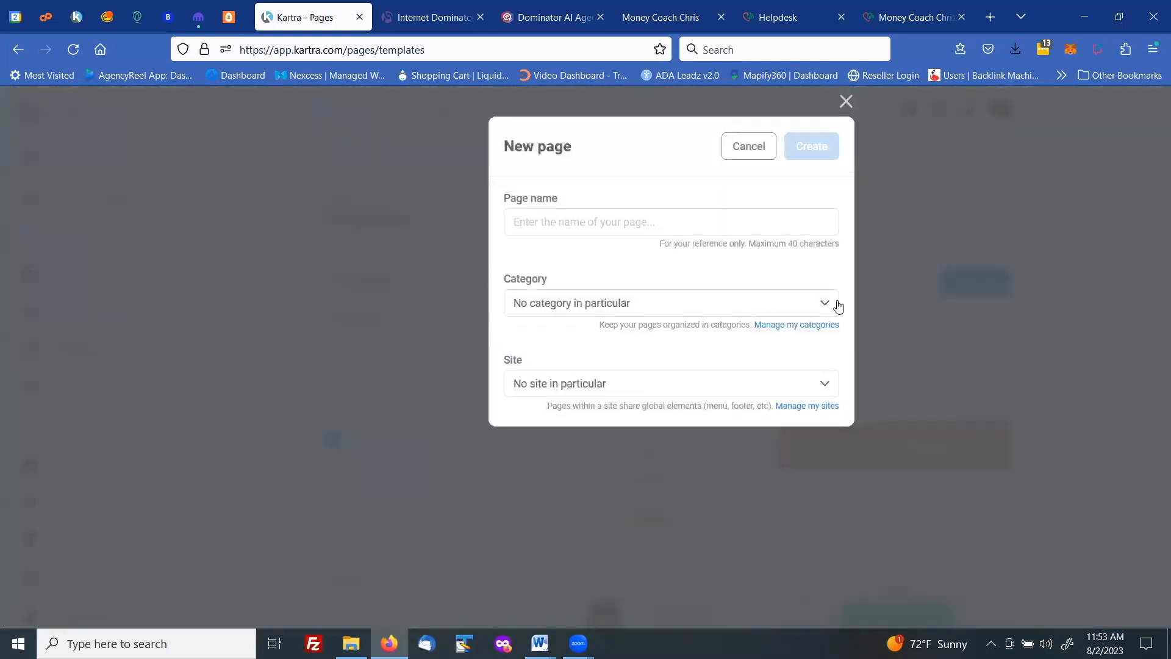
Name the new page "Confidence Thank You" and create it with no particular category or site
{"action": "left_click", "coordinate": [571, 222]}
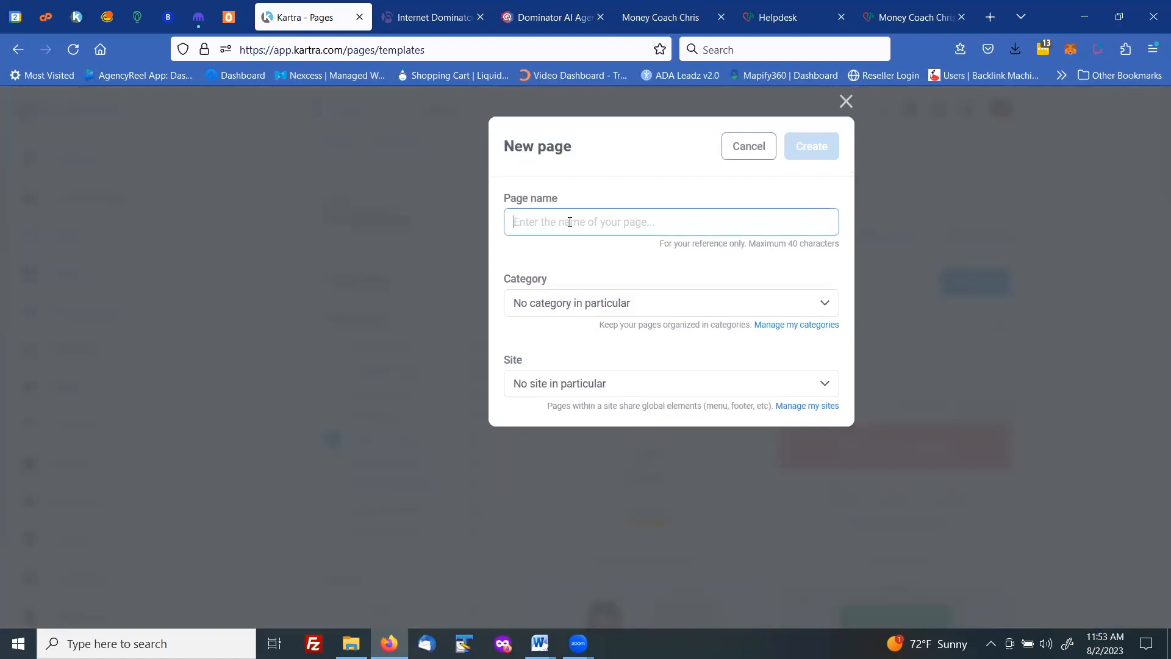
{"action": "type", "text": "Confidence Thank You"}
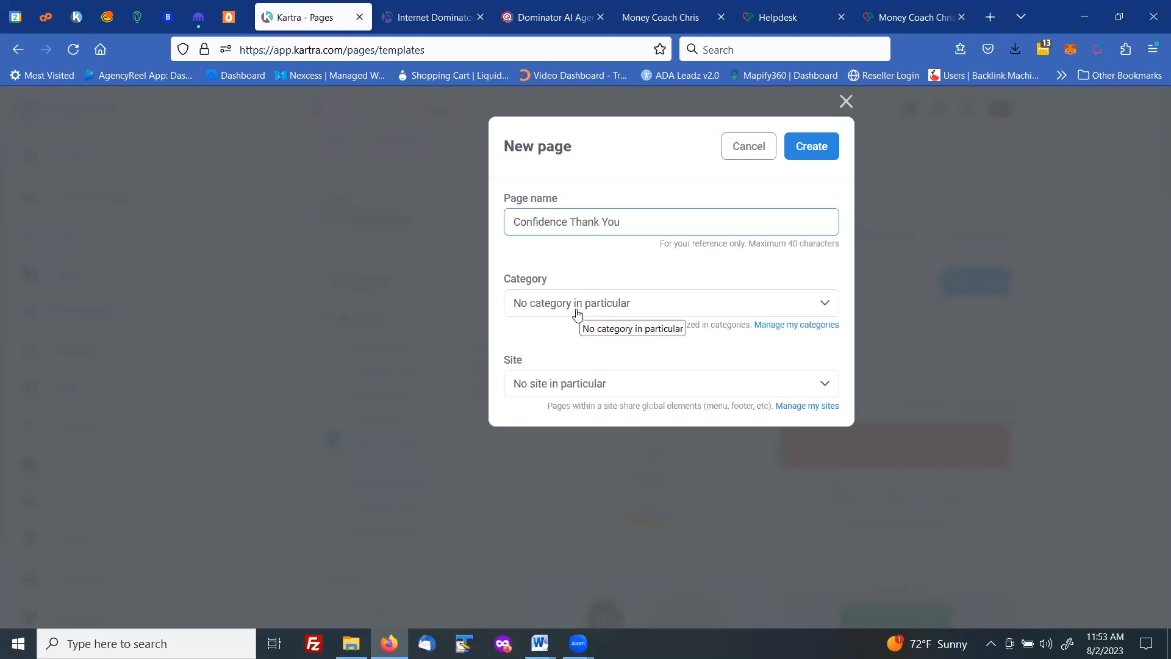
{"action": "left_click", "coordinate": [815, 149]}
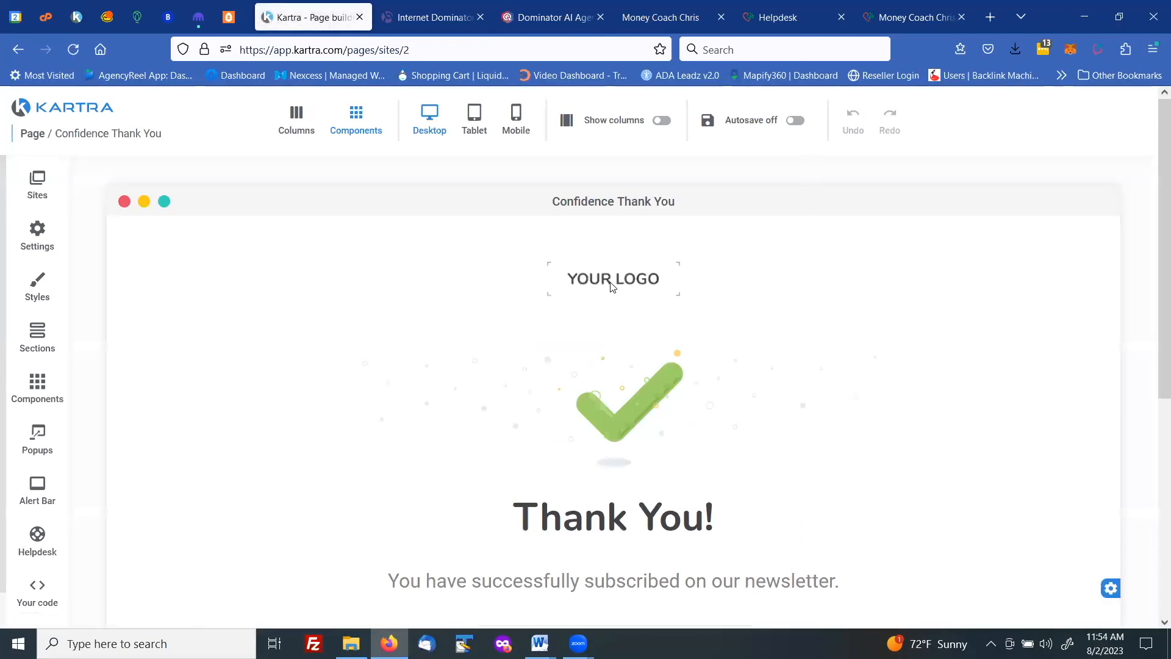
{"action": "mouse_move", "coordinate": [612, 286]}
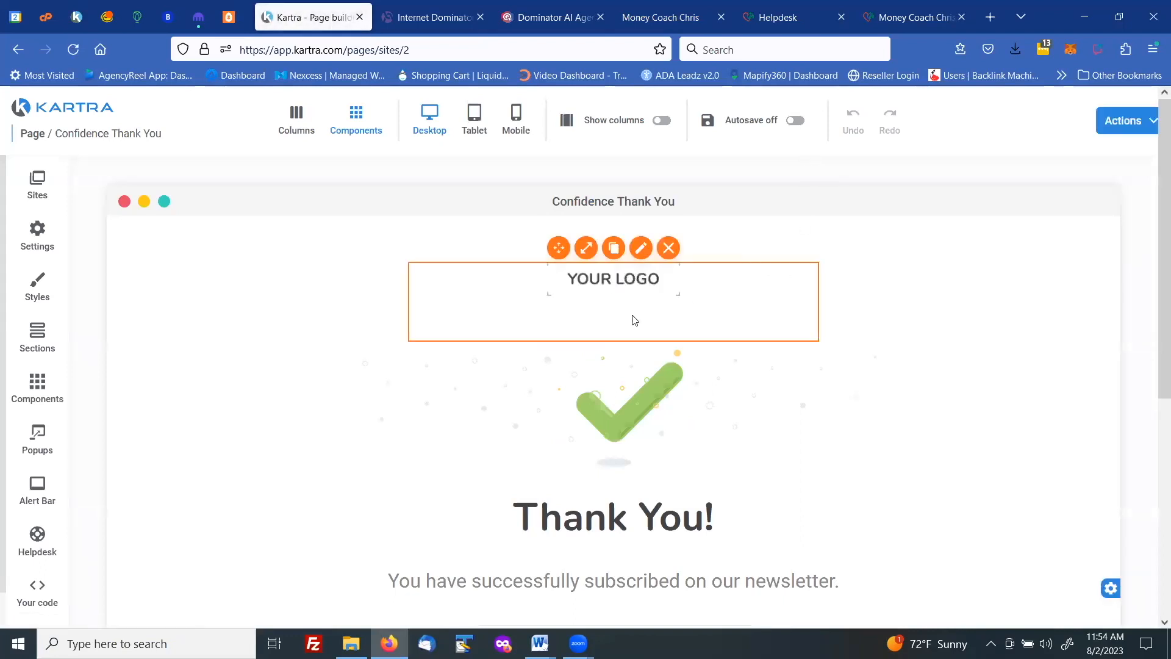
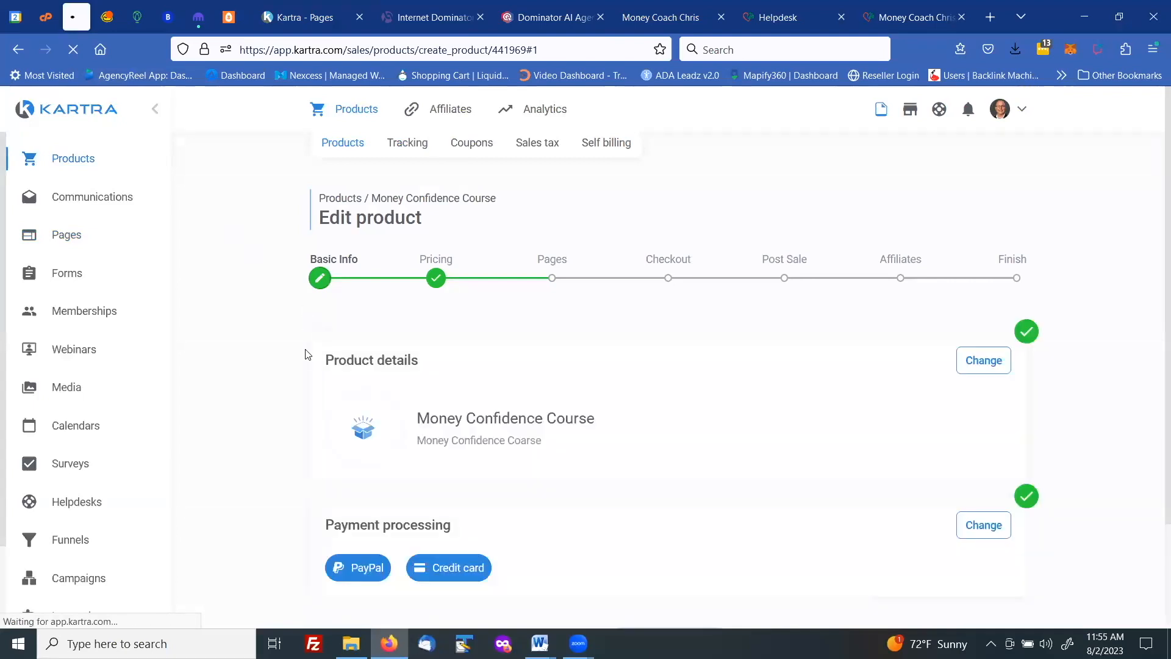
Save the product's Basic Info and Pricing stages and proceed to the product and thank-you page settings
{"action": "scroll", "coordinate": [264, 342], "scroll_direction": "down", "scroll_amount": 2}
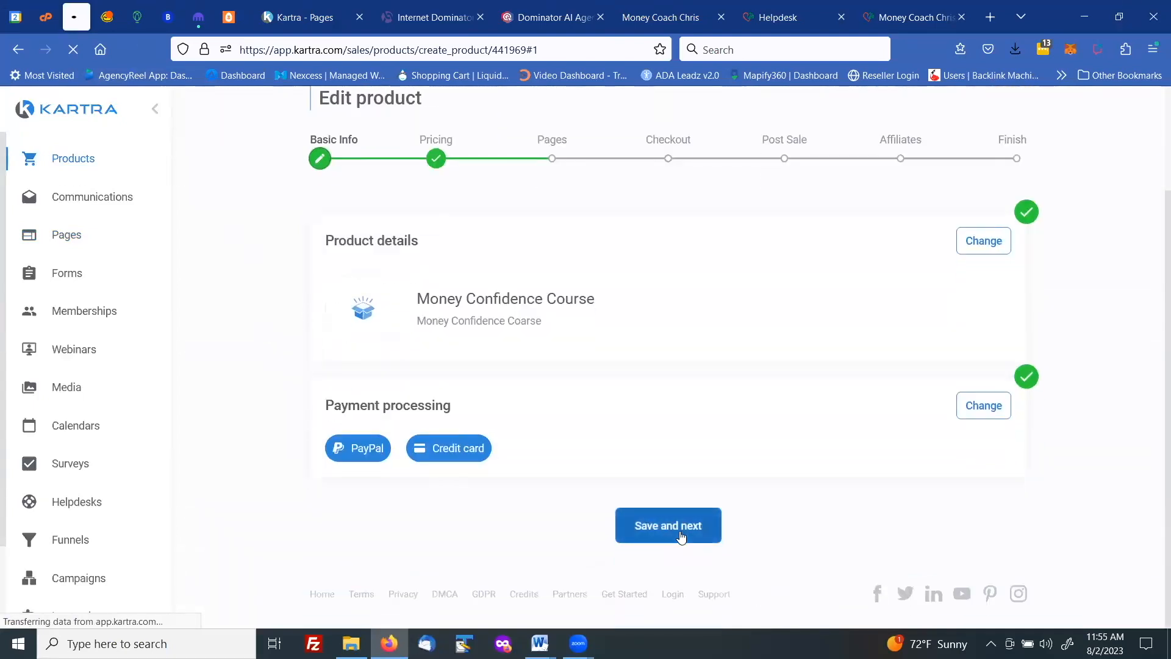
{"action": "left_click", "coordinate": [682, 537]}
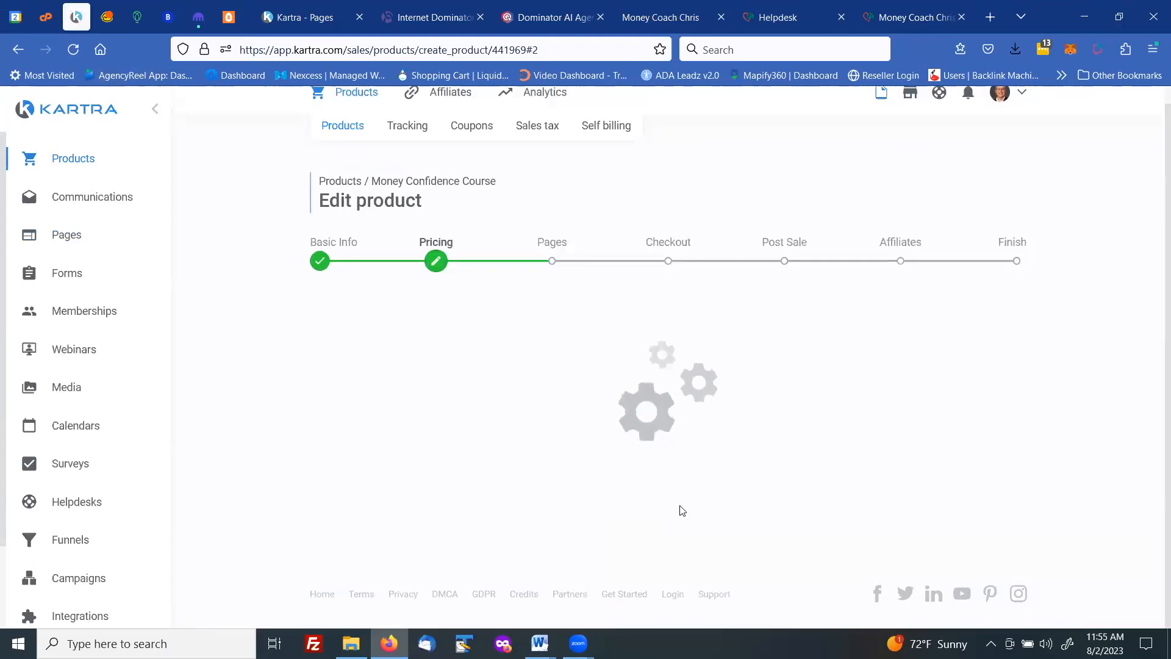
{"action": "scroll", "coordinate": [566, 324], "scroll_direction": "down", "scroll_amount": 6}
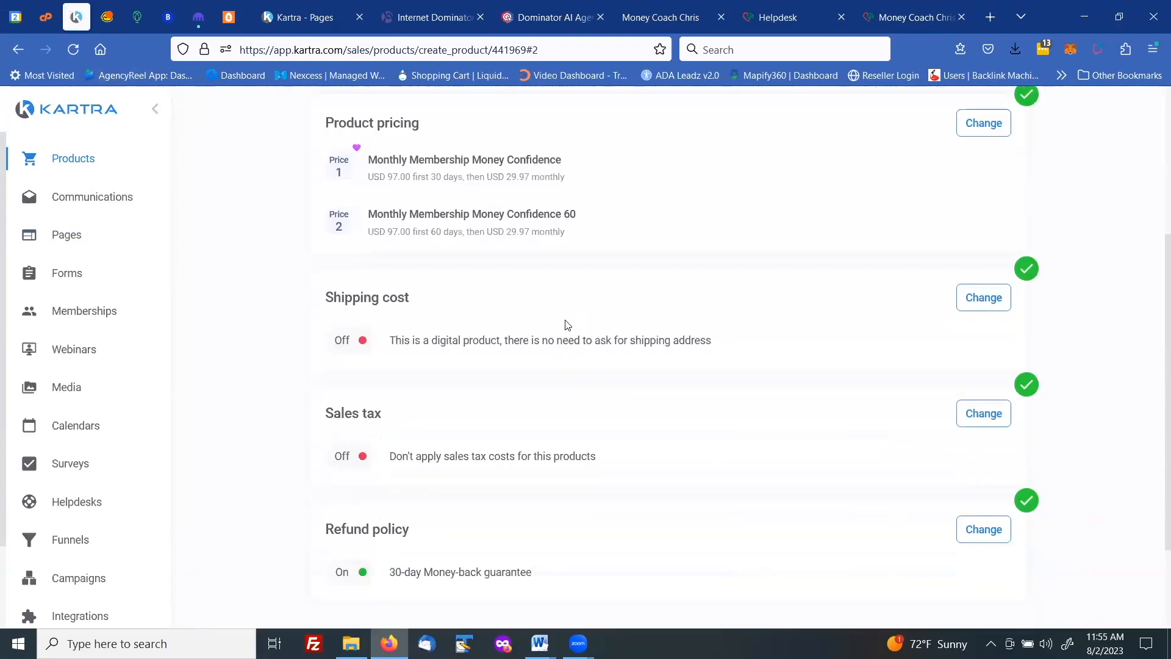
{"action": "scroll", "coordinate": [566, 325], "scroll_direction": "up", "scroll_amount": 5}
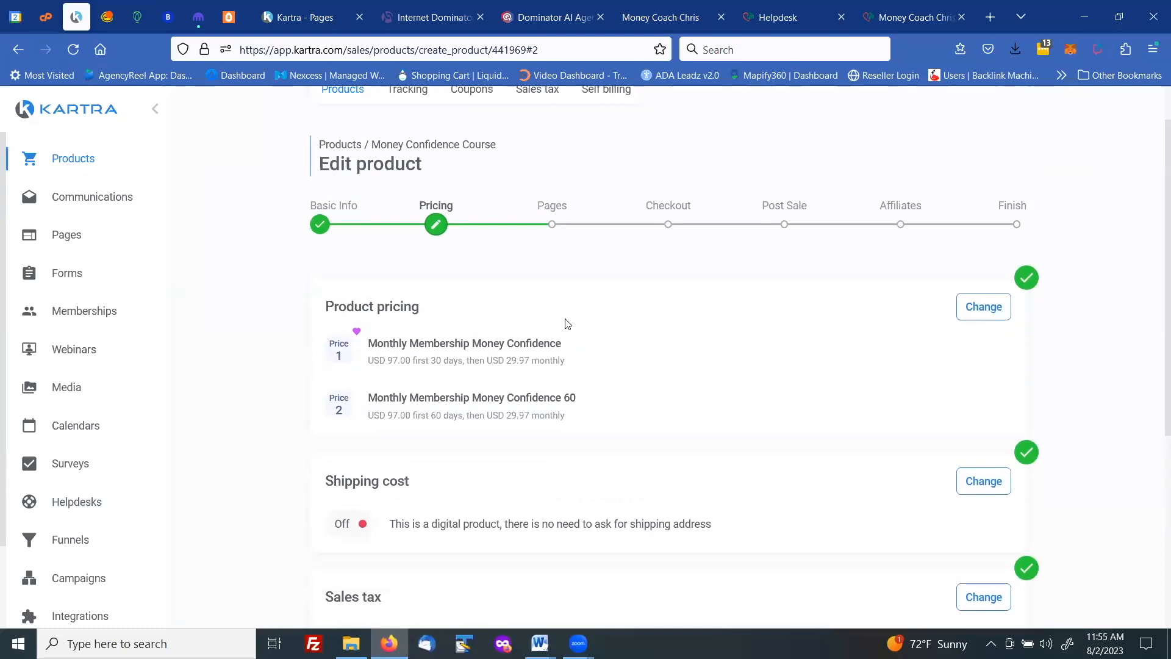
{"action": "scroll", "coordinate": [791, 340], "scroll_direction": "down", "scroll_amount": 5}
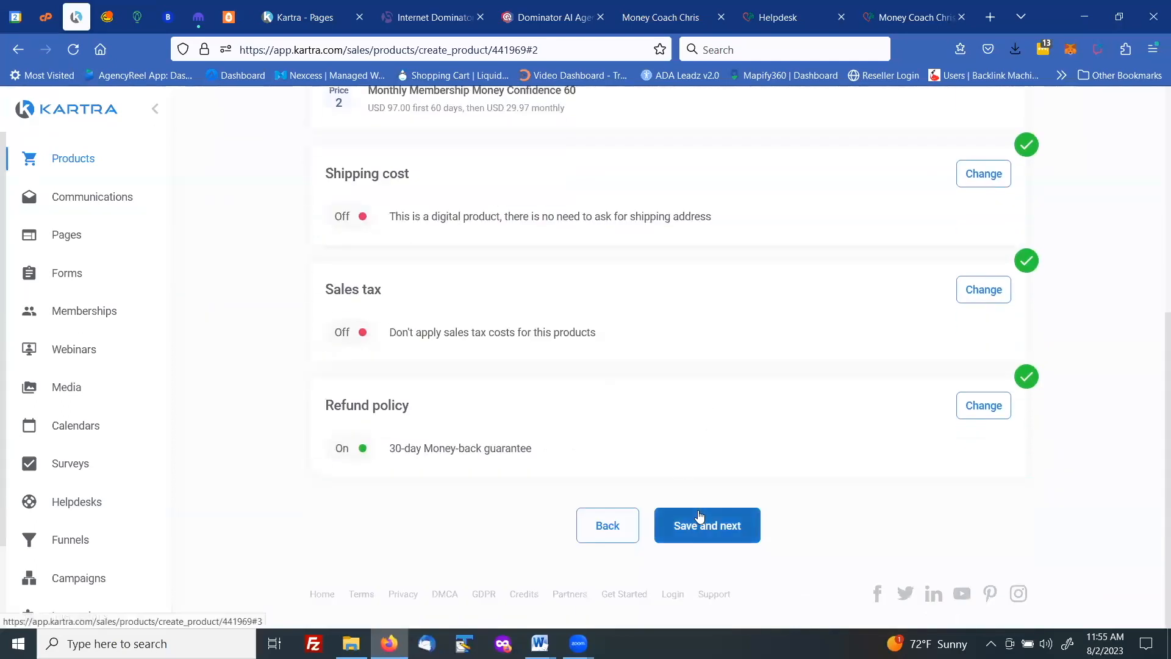
{"action": "left_click", "coordinate": [705, 526]}
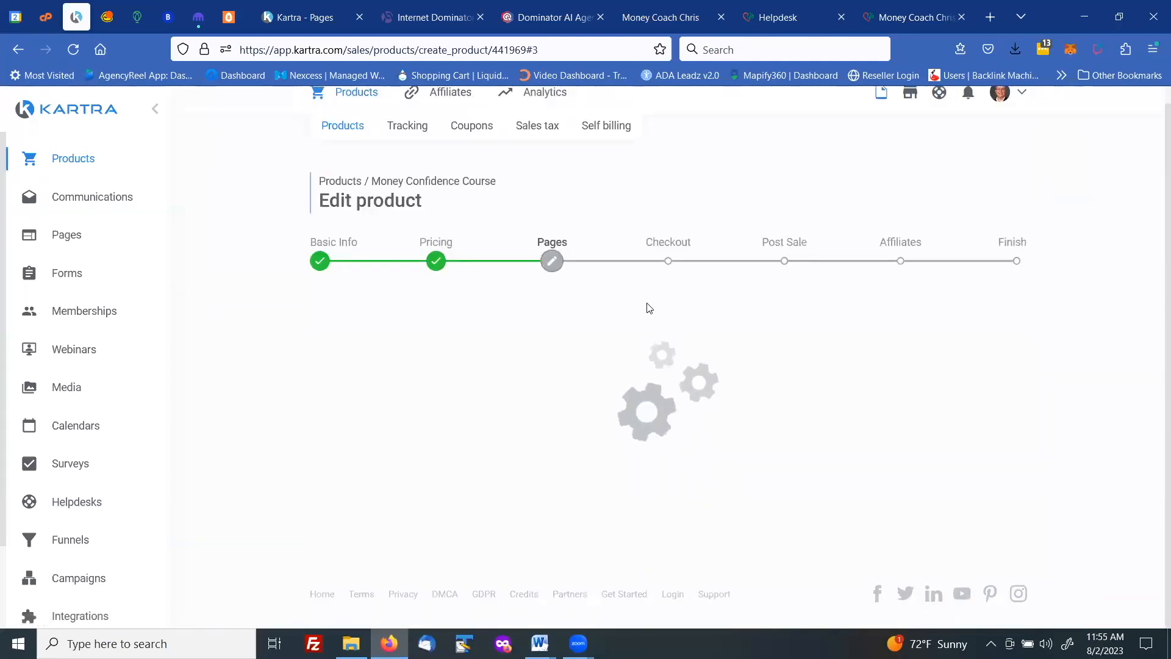
{"action": "scroll", "coordinate": [622, 299], "scroll_direction": "down", "scroll_amount": 3}
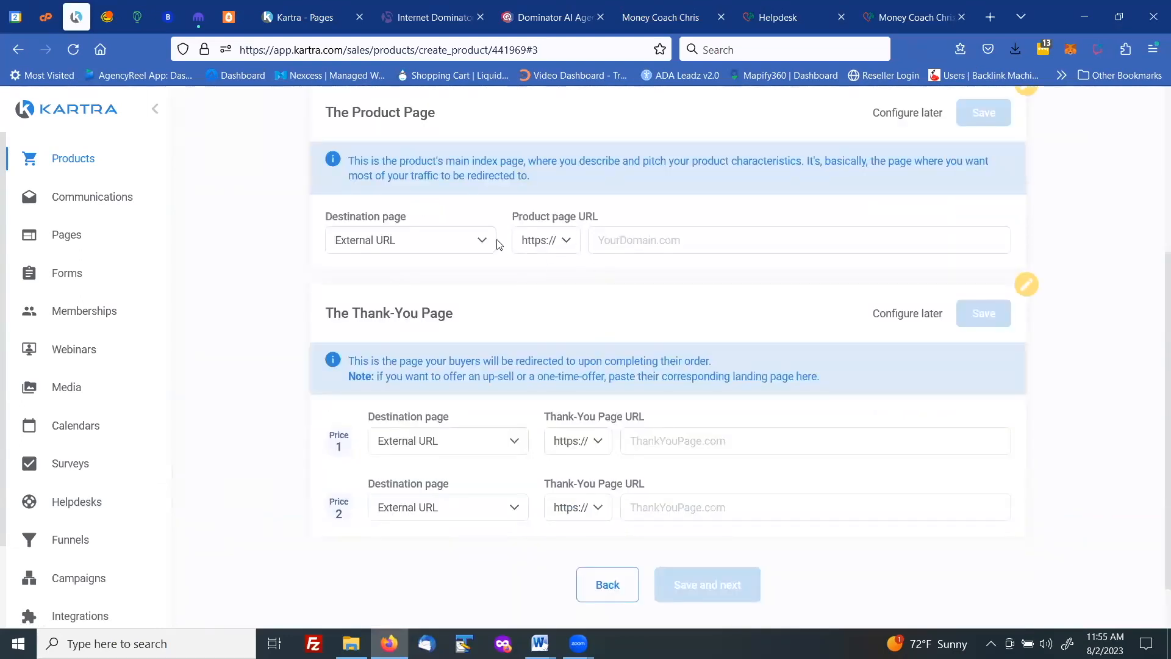
Set the product page destination to the Kartra page "Money Confidence Course" with no site in particular and save it
{"action": "left_click", "coordinate": [475, 242]}
{"action": "left_click", "coordinate": [381, 298]}
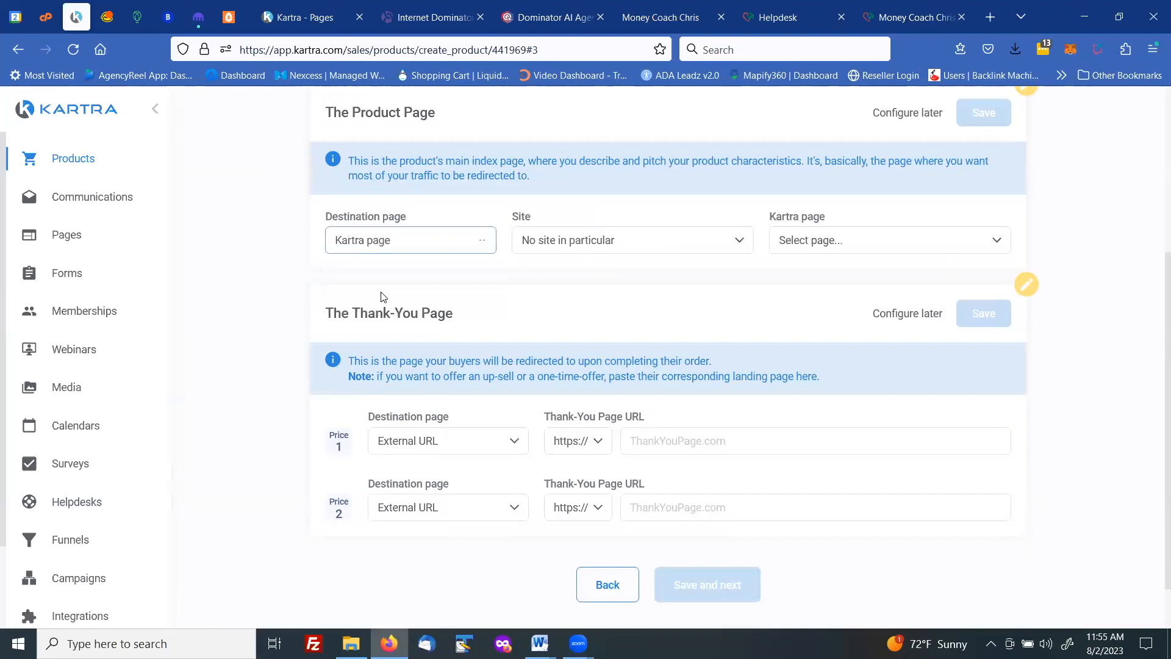
{"action": "left_click", "coordinate": [784, 251]}
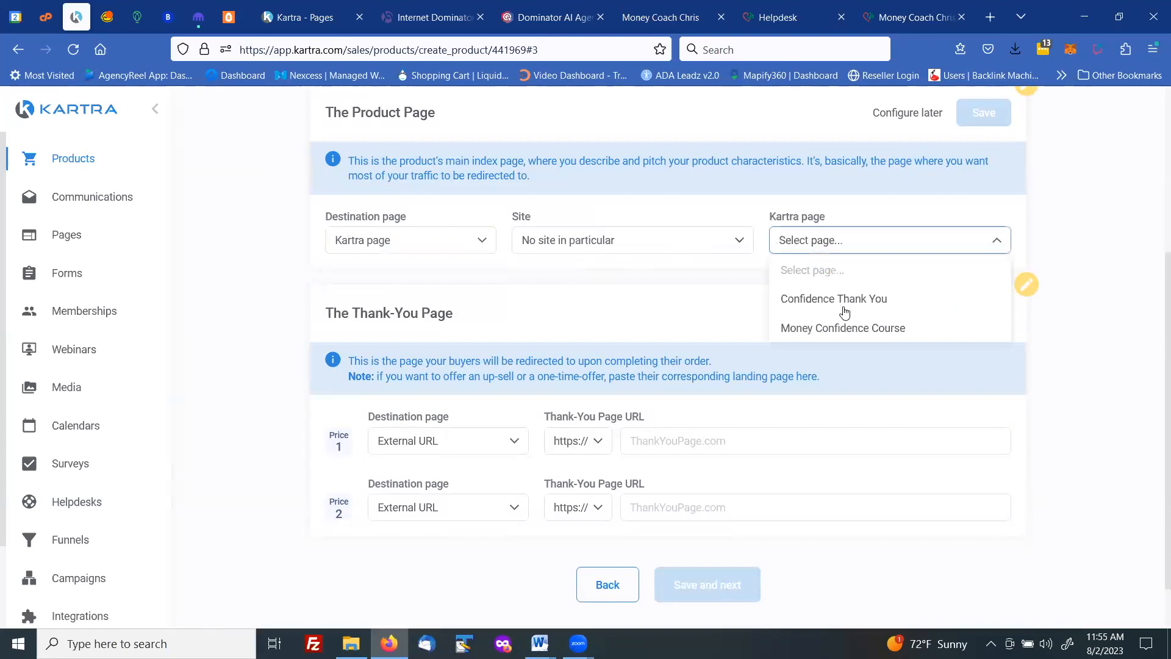
{"action": "left_click", "coordinate": [827, 333]}
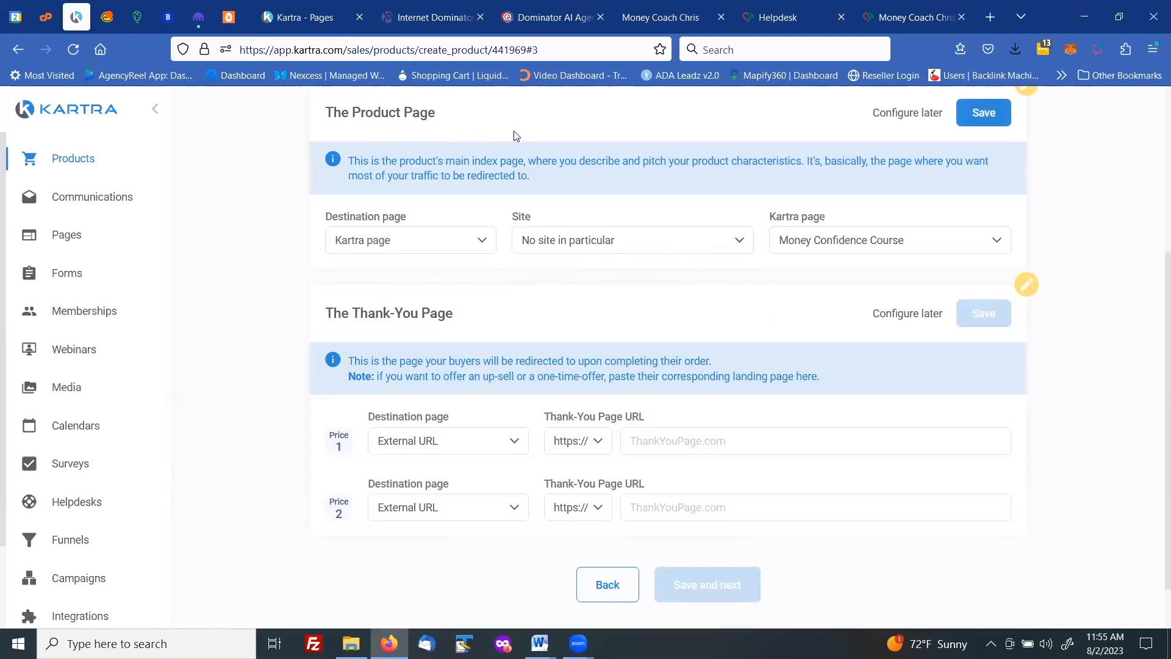
{"action": "left_click", "coordinate": [980, 117]}
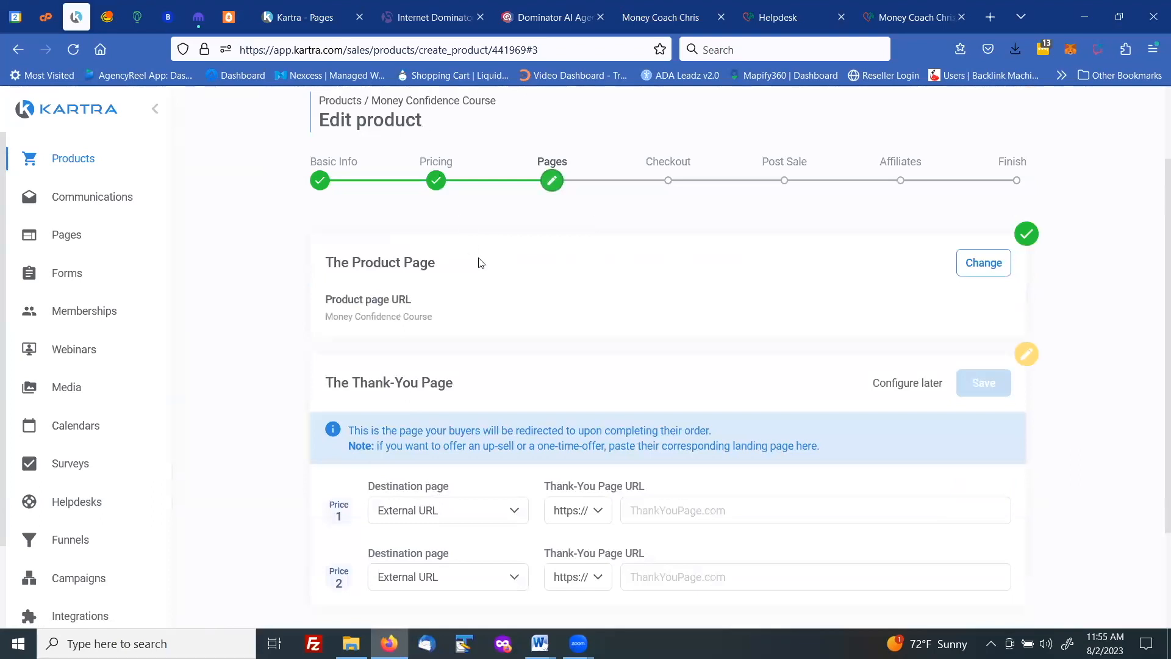
Set the thank-you page for Price 1 and Price 2 to the Kartra page "Confidence Thank You", save, and proceed to the Checkout stage
{"action": "scroll", "coordinate": [488, 269], "scroll_direction": "down", "scroll_amount": 2}
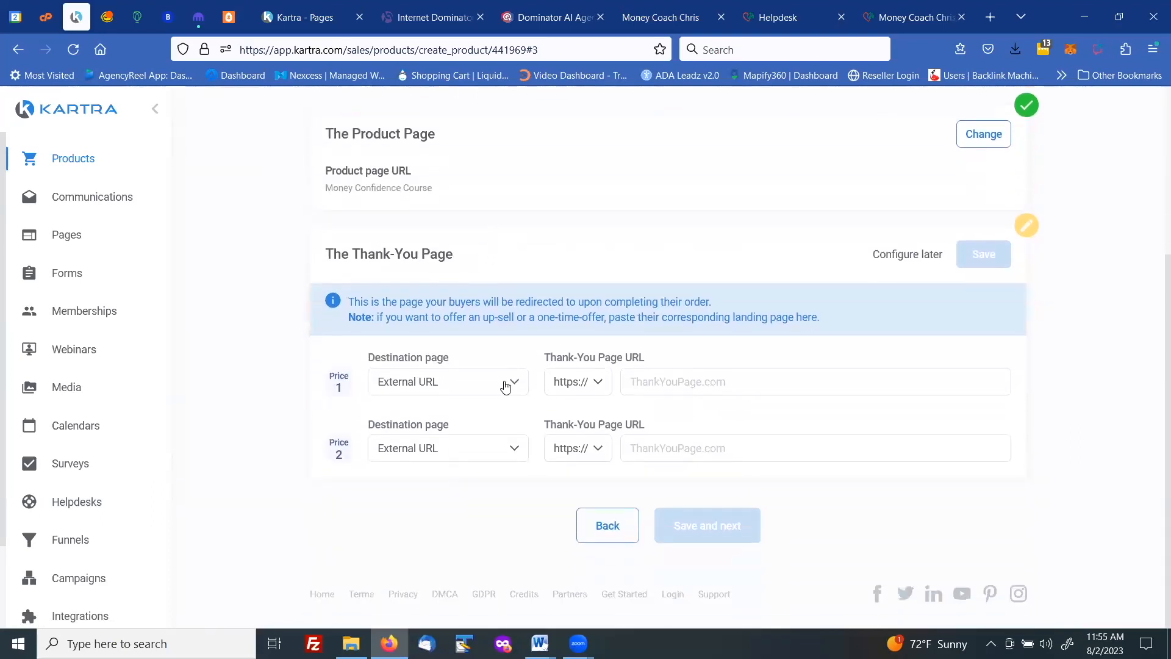
{"action": "left_click", "coordinate": [506, 385]}
{"action": "left_click", "coordinate": [394, 440]}
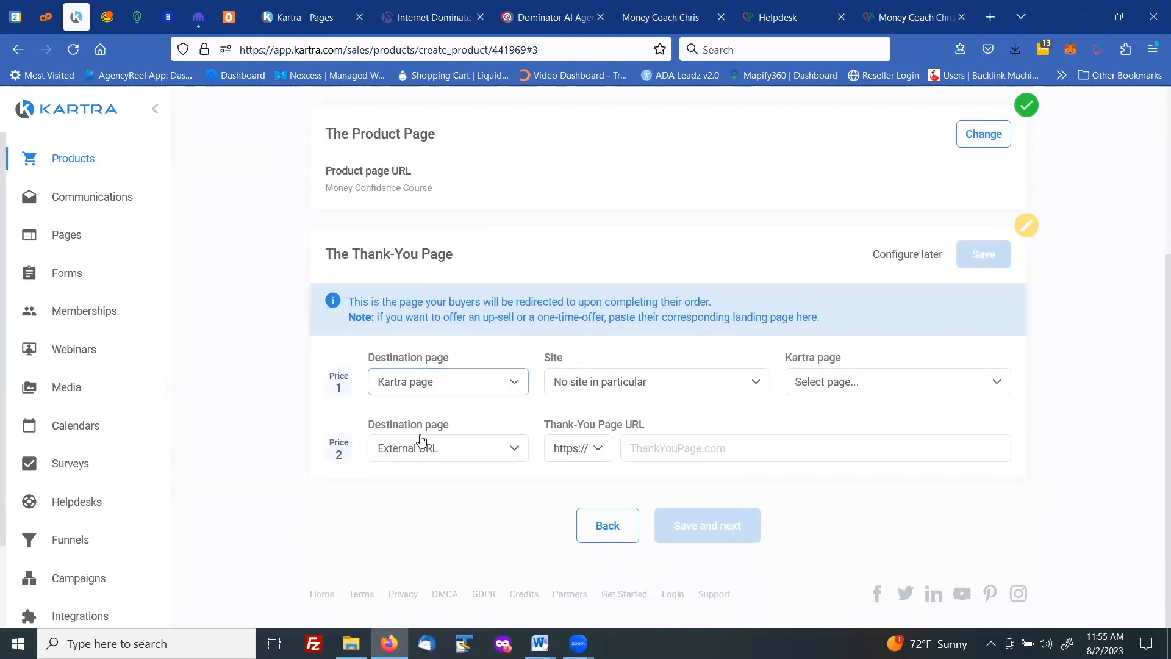
{"action": "left_click", "coordinate": [507, 450]}
{"action": "left_click", "coordinate": [406, 507]}
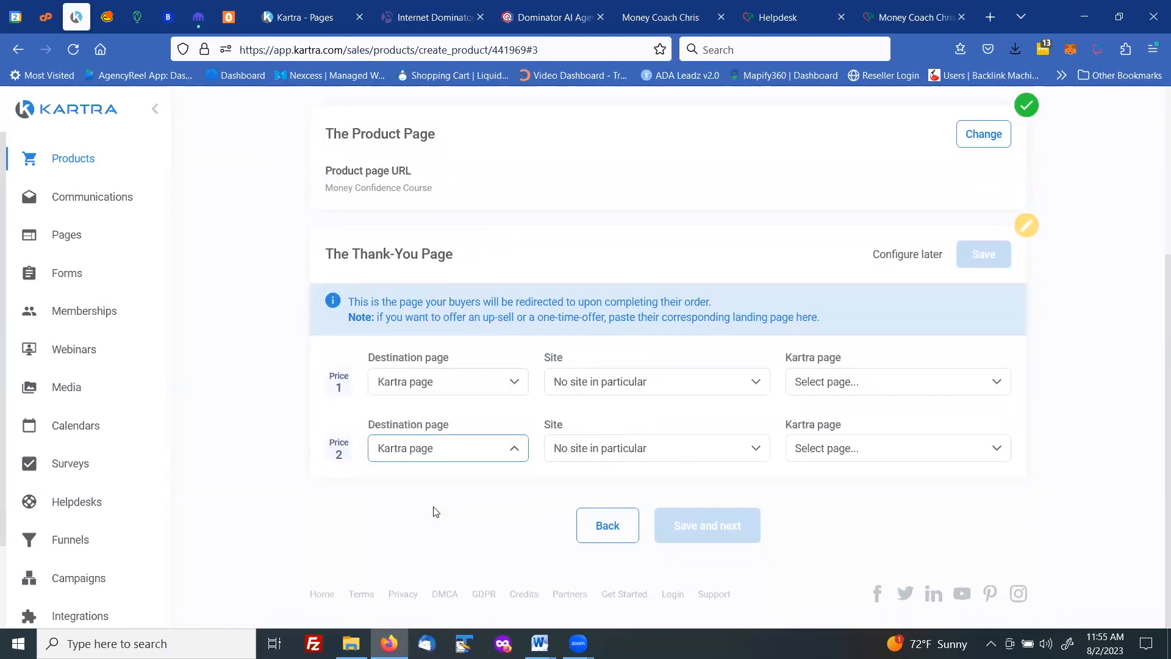
{"action": "left_click", "coordinate": [844, 382]}
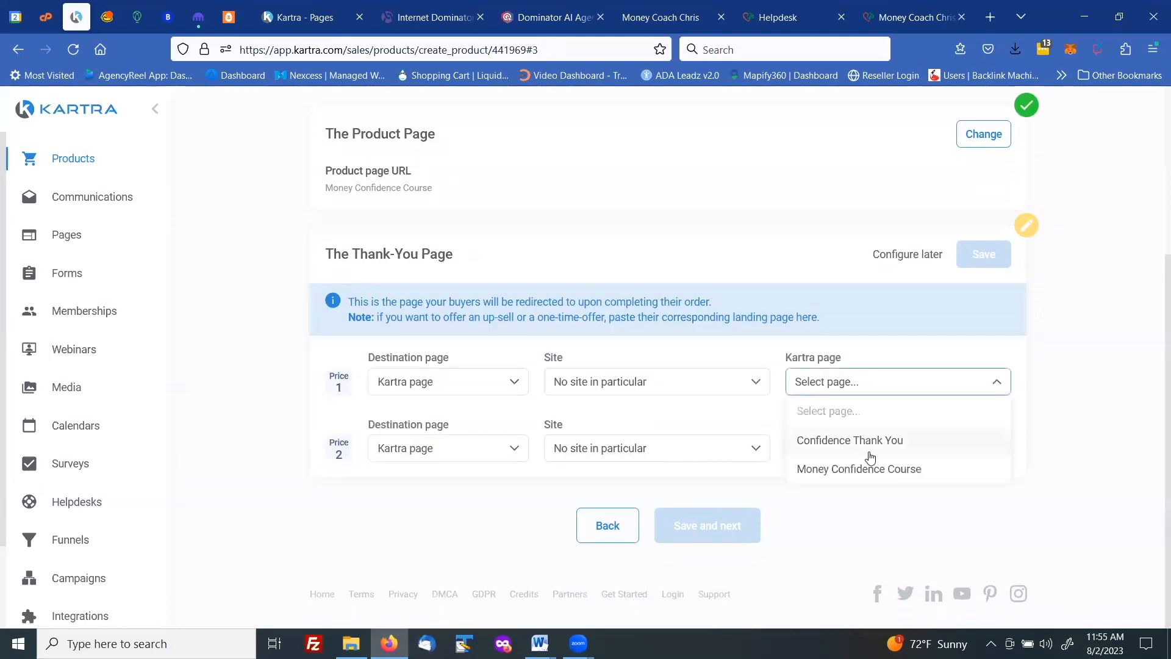
{"action": "left_click", "coordinate": [851, 441]}
{"action": "left_click", "coordinate": [845, 449]}
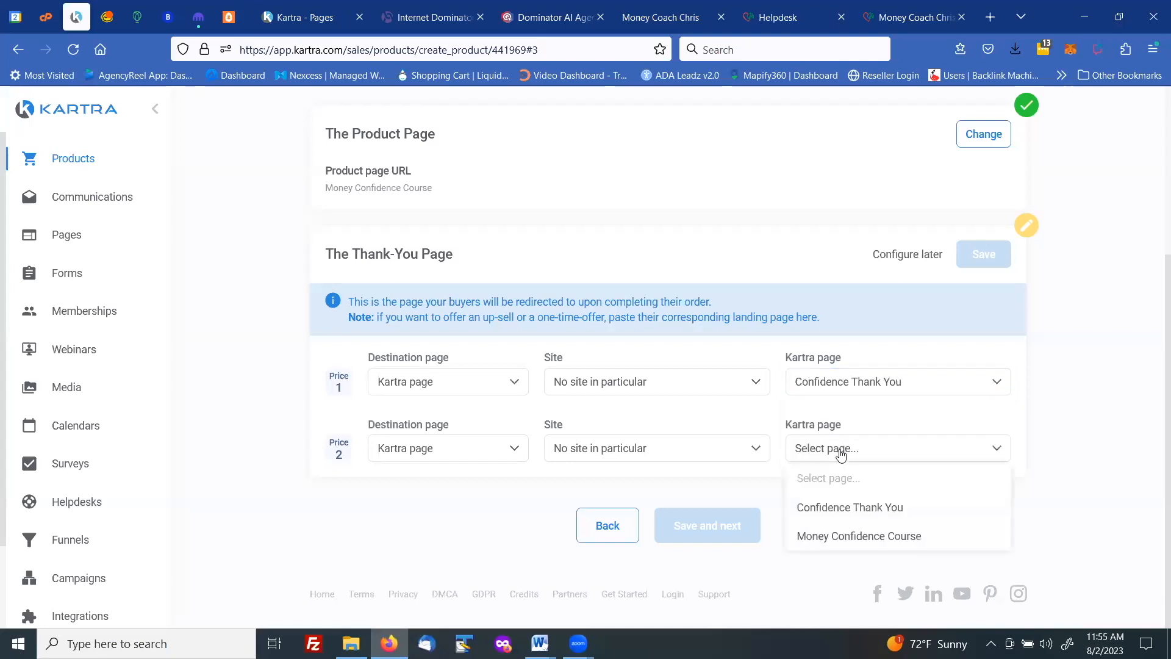
{"action": "left_click", "coordinate": [850, 507]}
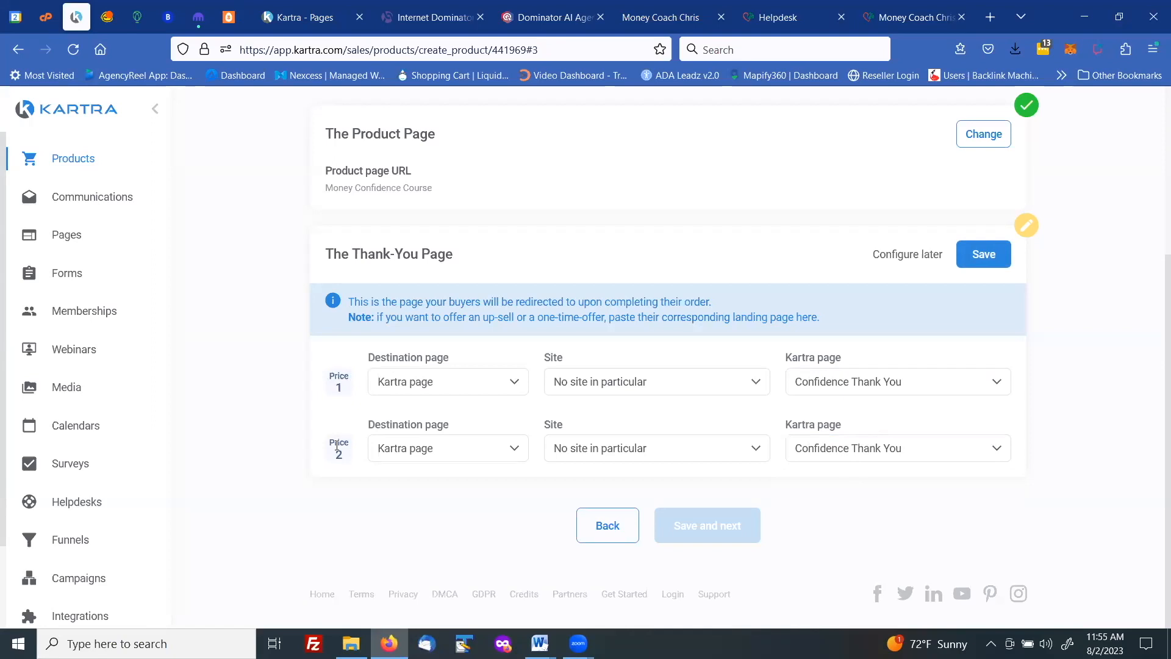
{"action": "left_click", "coordinate": [985, 258]}
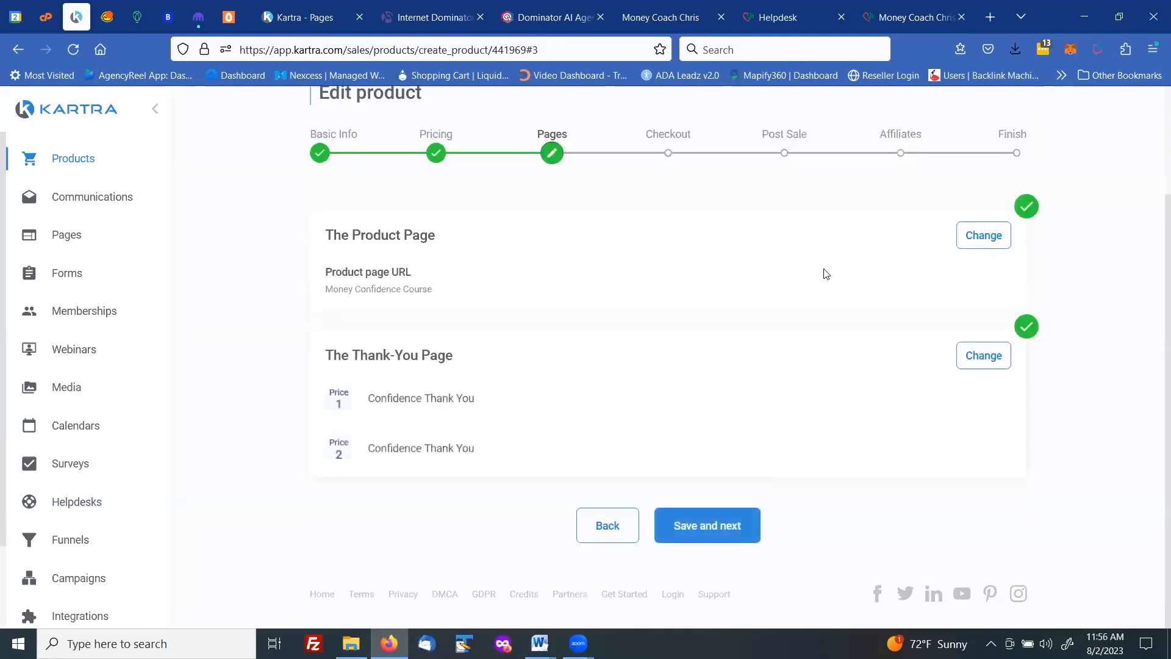
{"action": "left_click", "coordinate": [696, 525]}
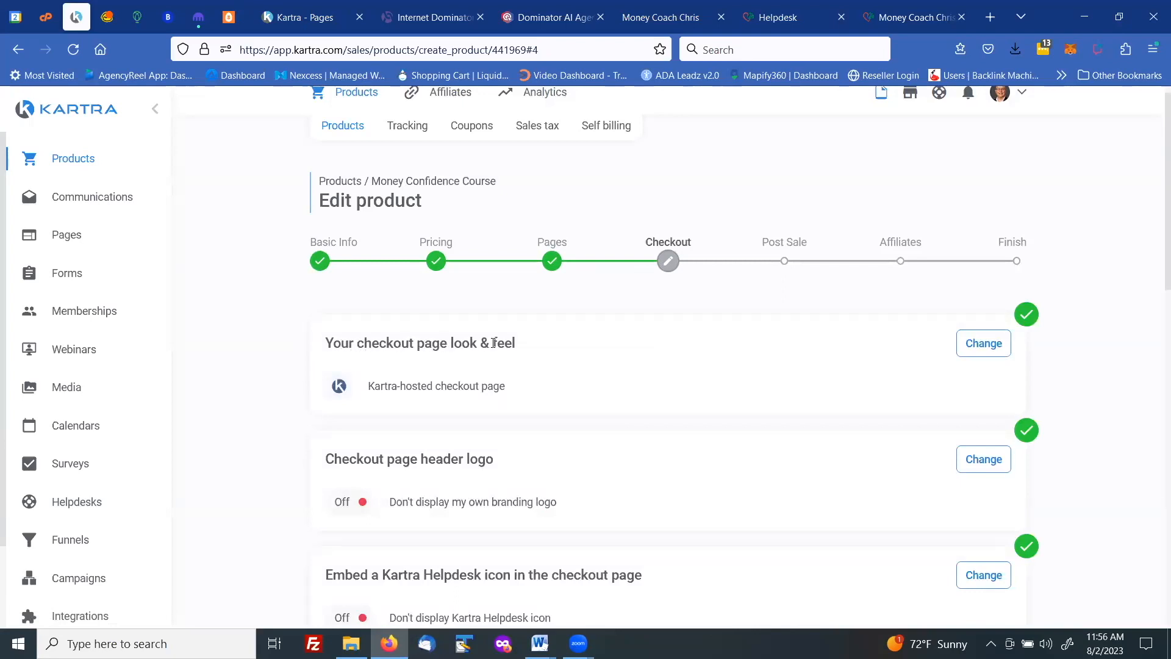
Review the checkout page look & feel options and save with the Kartra-hosted checkout page selected
{"action": "left_click", "coordinate": [983, 344]}
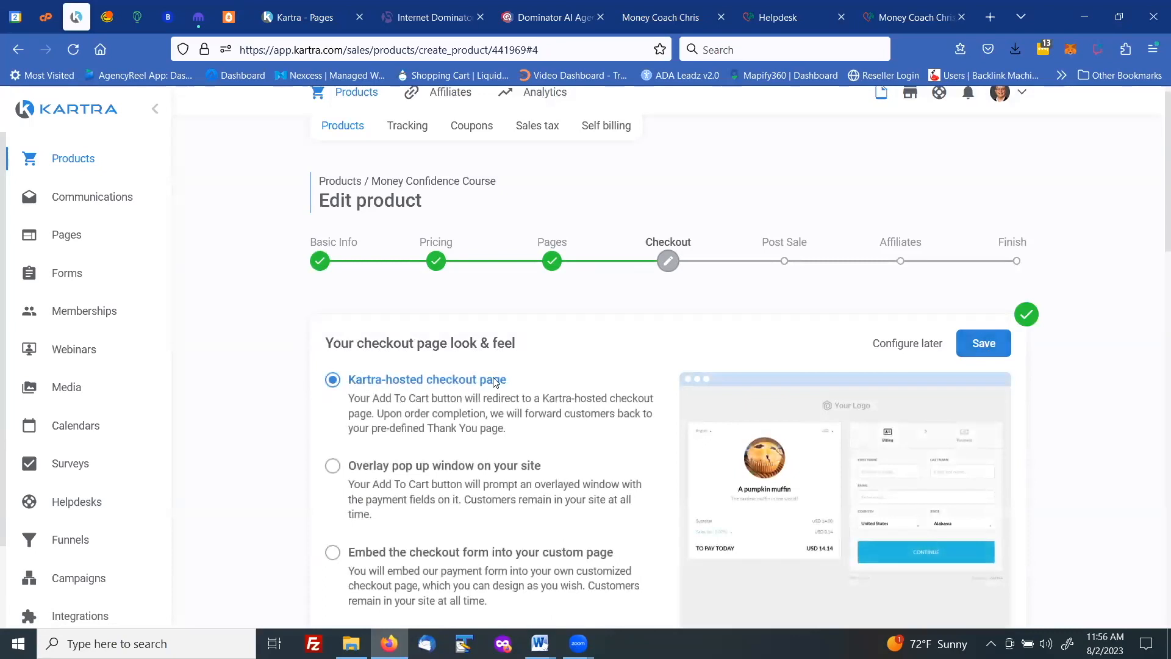
{"action": "scroll", "coordinate": [513, 381], "scroll_direction": "down", "scroll_amount": 2}
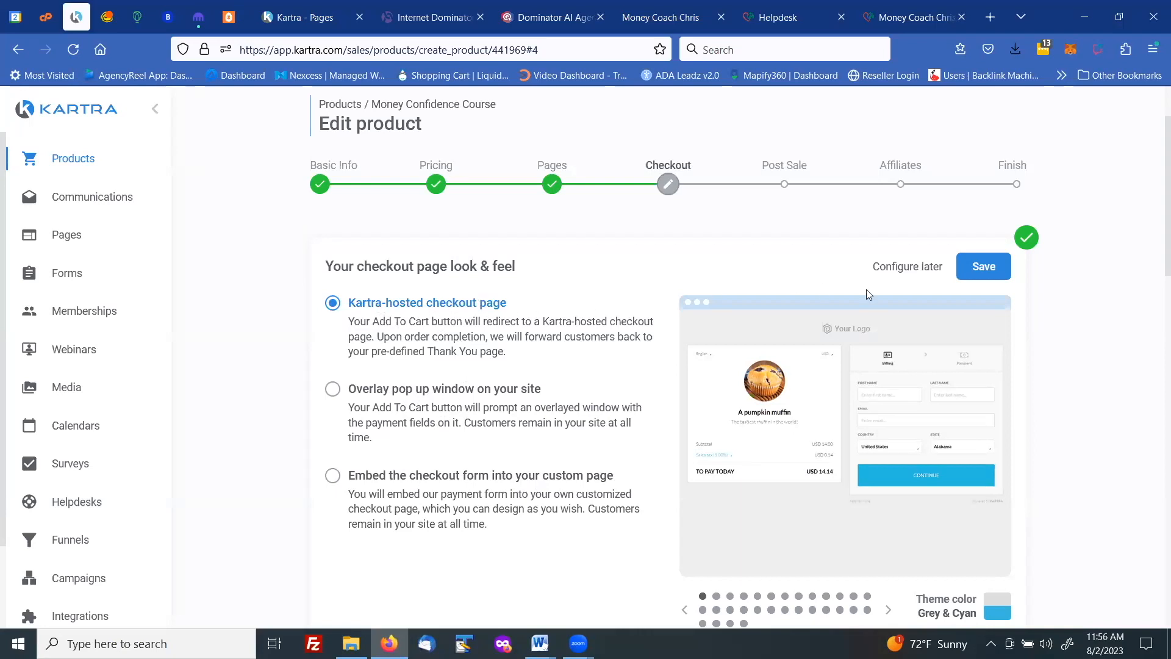
{"action": "left_click", "coordinate": [985, 272]}
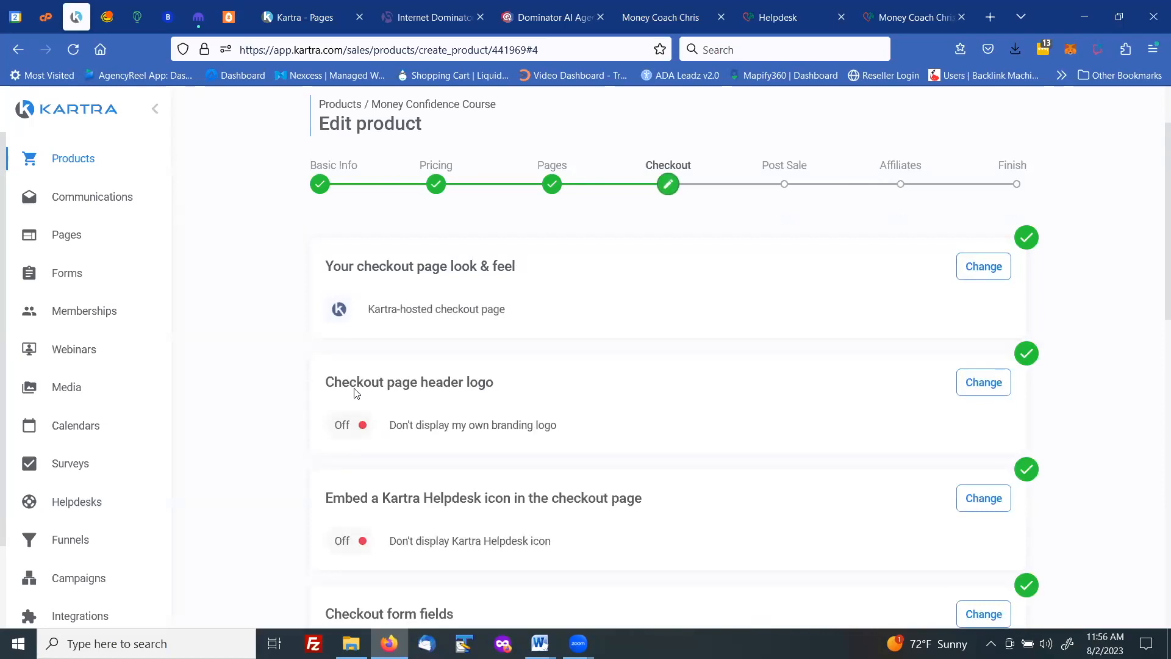
Enable display of the own branding logo in the checkout page header and save the setting
{"action": "left_click", "coordinate": [983, 384]}
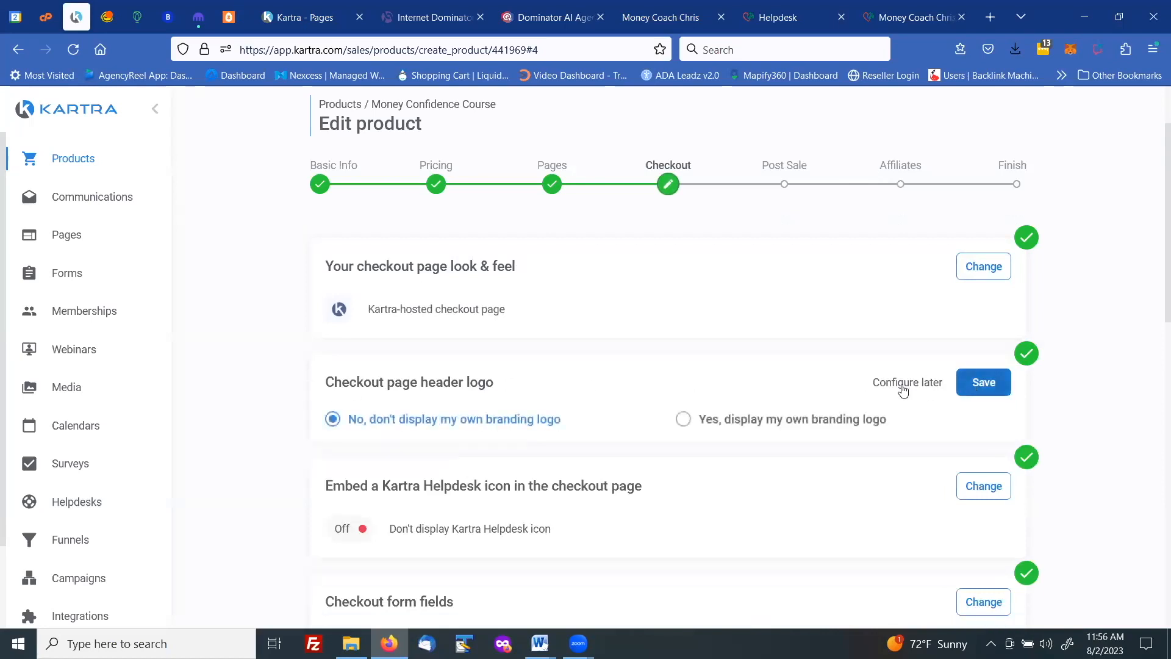
{"action": "left_click", "coordinate": [698, 427]}
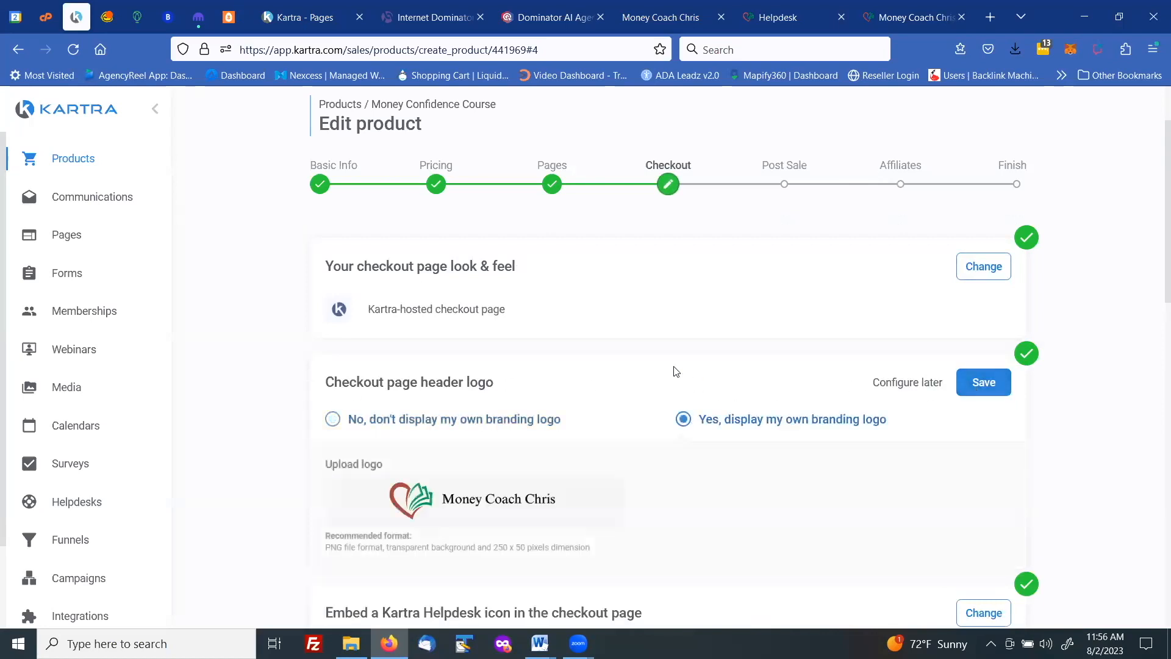
{"action": "scroll", "coordinate": [657, 343], "scroll_direction": "down", "scroll_amount": 2}
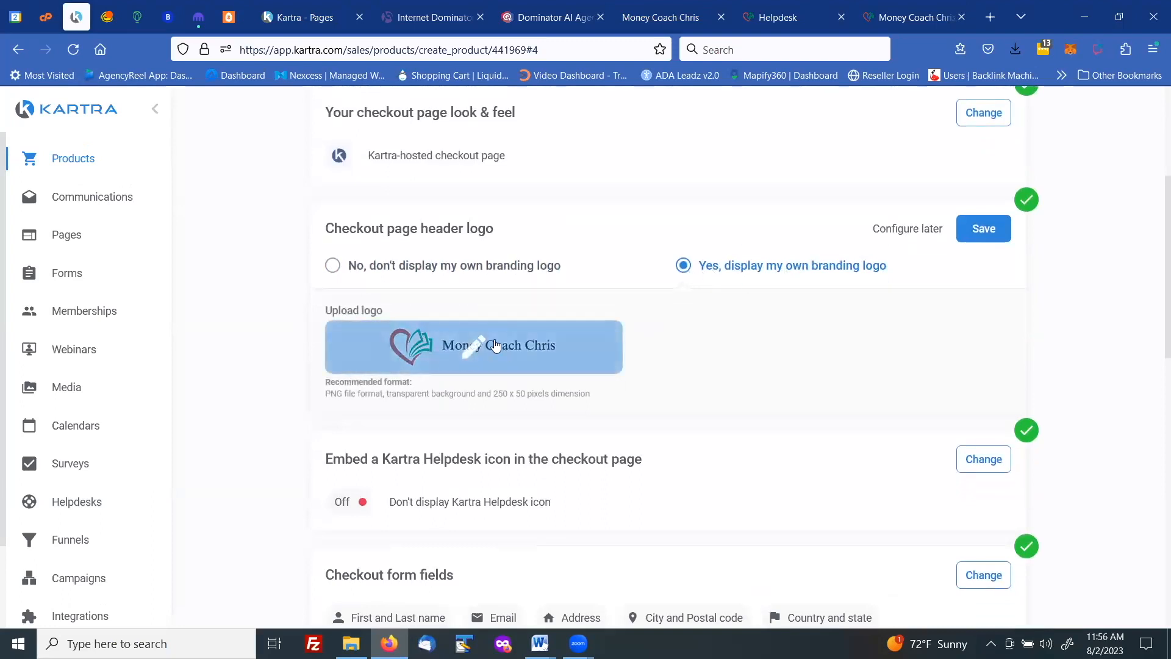
{"action": "left_click", "coordinate": [984, 230]}
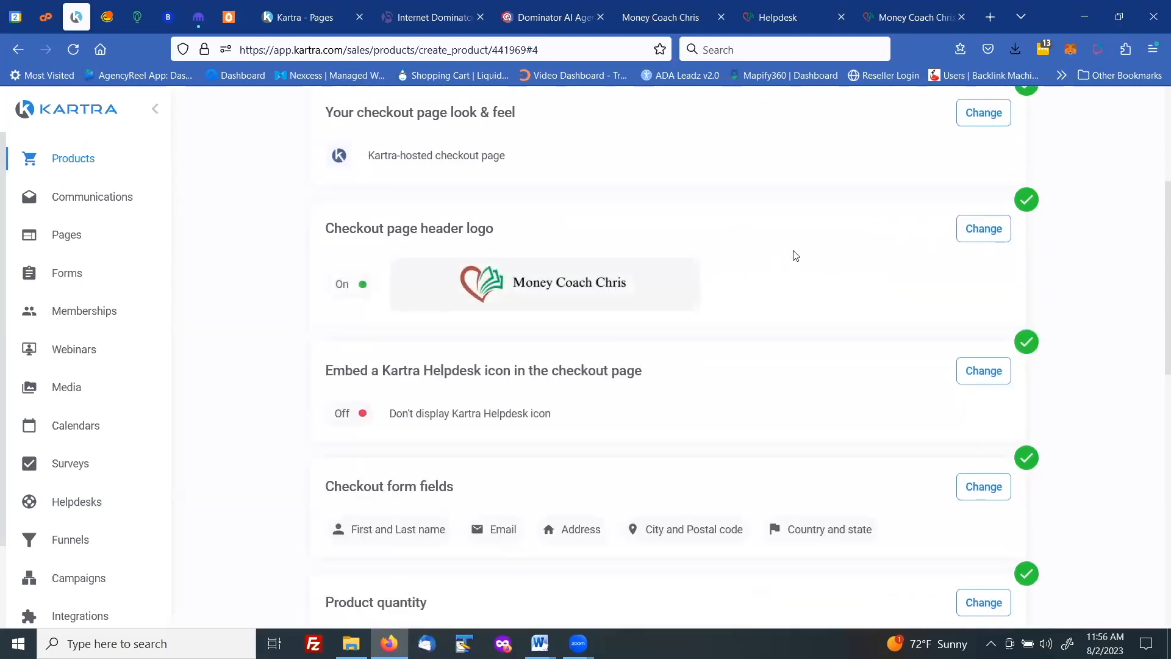
Embed a Kartra Helpdesk icon in the checkout page, choose the helpdesk named "Helpdesk" and save
{"action": "scroll", "coordinate": [816, 255], "scroll_direction": "down", "scroll_amount": 3}
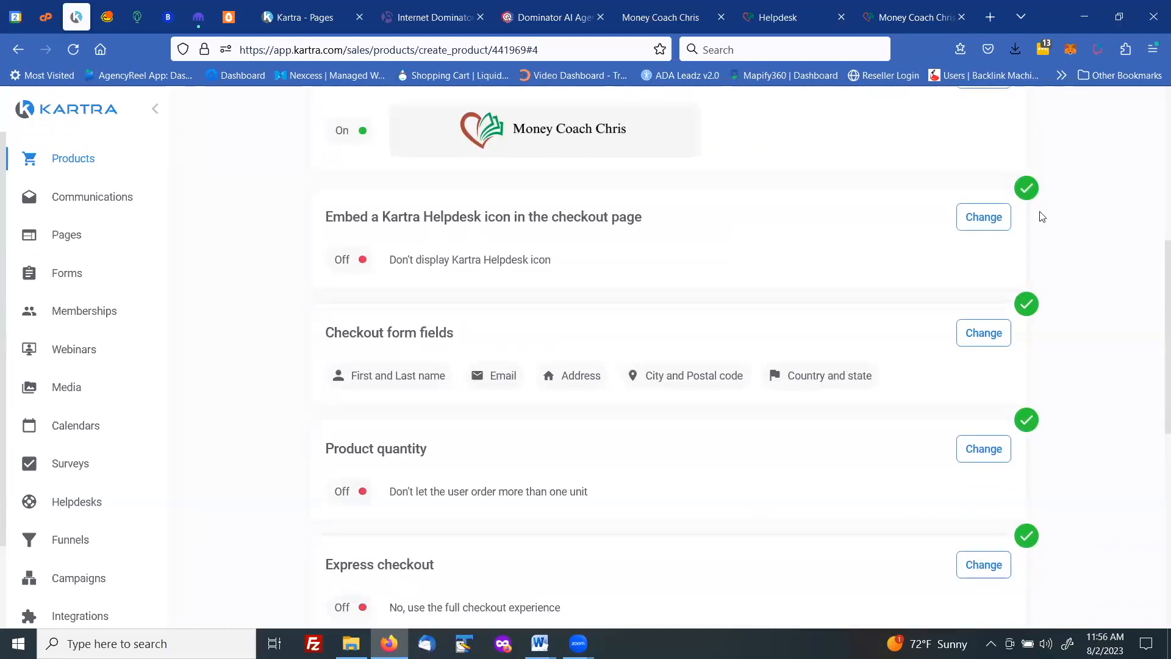
{"action": "left_click", "coordinate": [980, 217]}
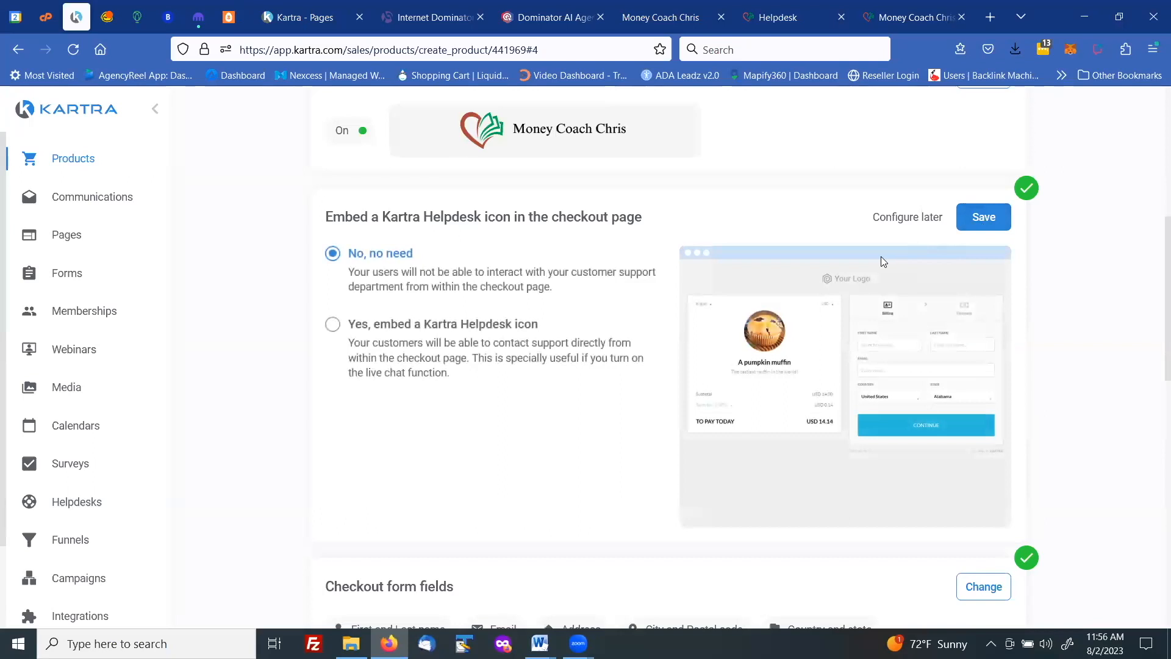
{"action": "left_click", "coordinate": [332, 323]}
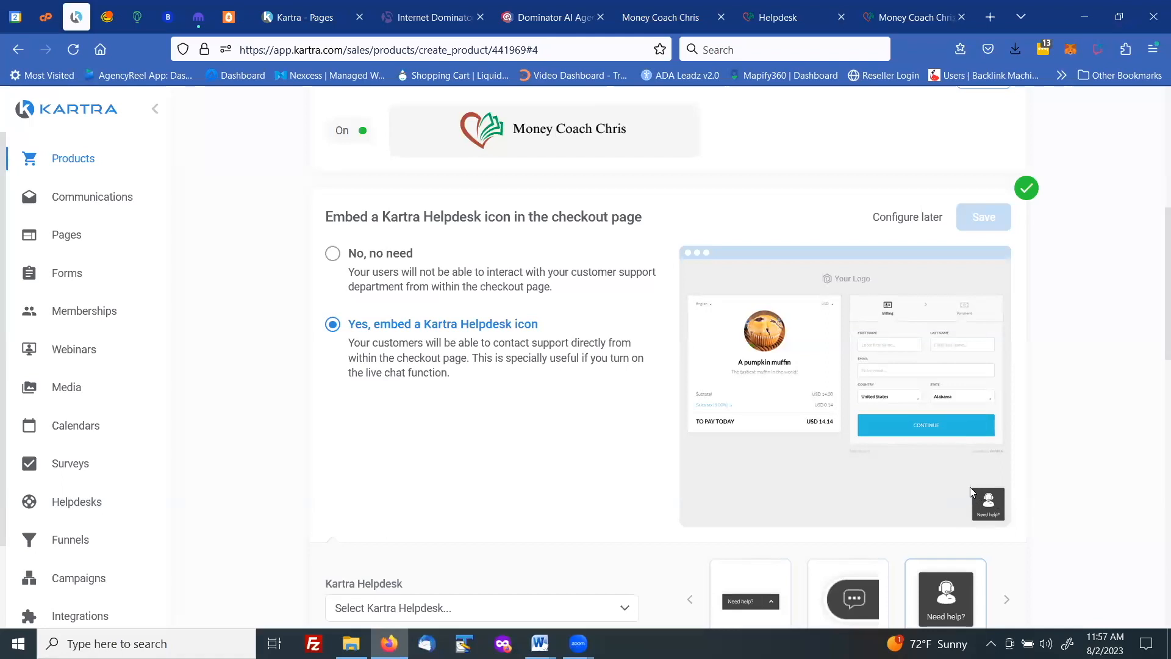
{"action": "scroll", "coordinate": [961, 465], "scroll_direction": "down", "scroll_amount": 3}
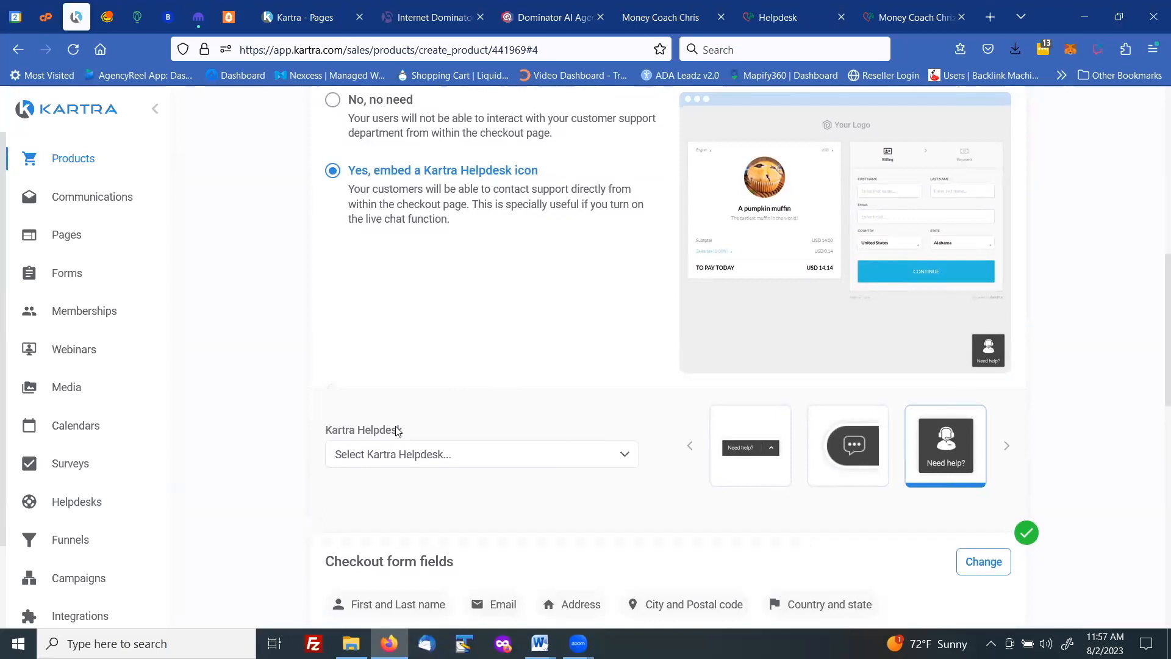
{"action": "left_click", "coordinate": [414, 462]}
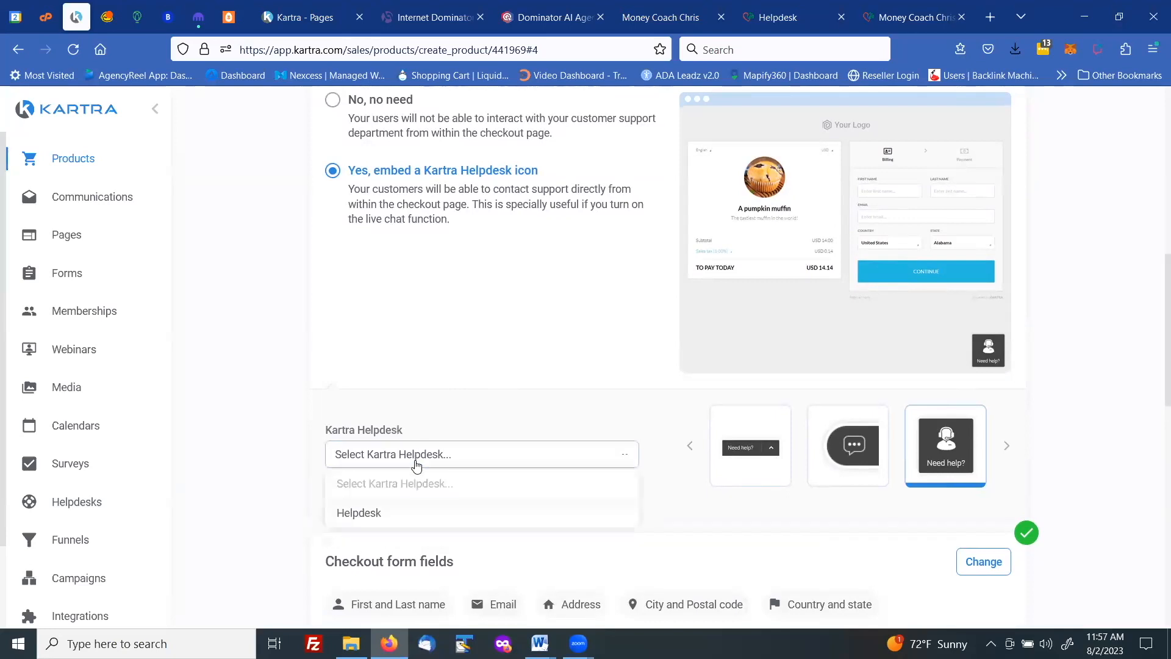
{"action": "left_click", "coordinate": [369, 515]}
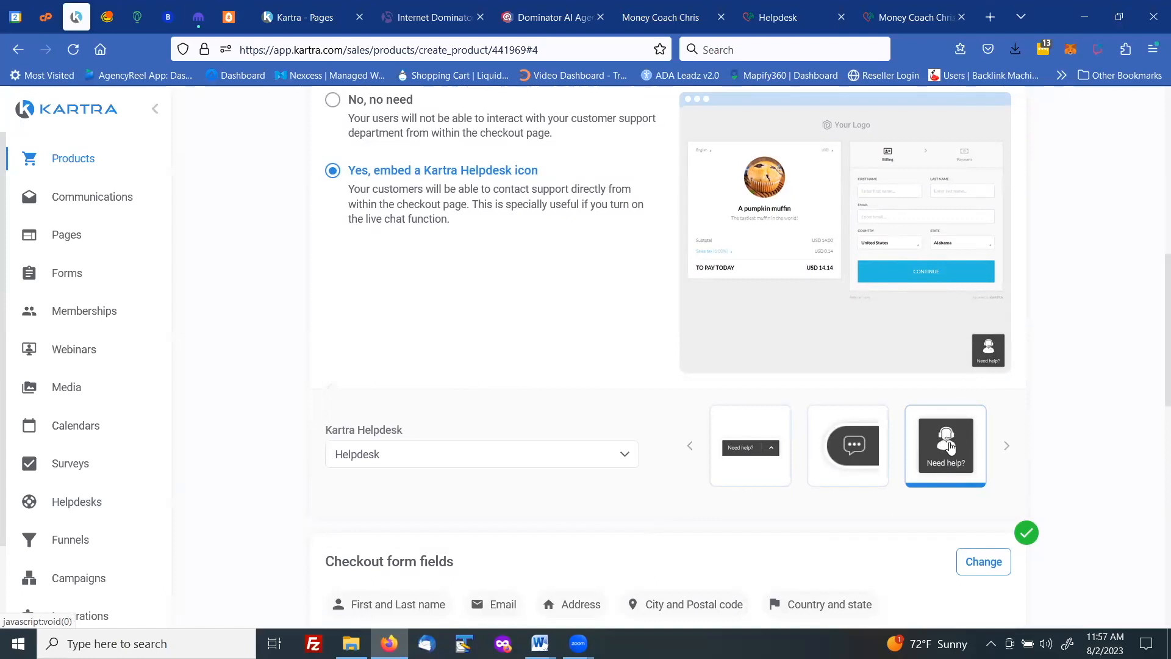
{"action": "scroll", "coordinate": [1064, 329], "scroll_direction": "up", "scroll_amount": 4}
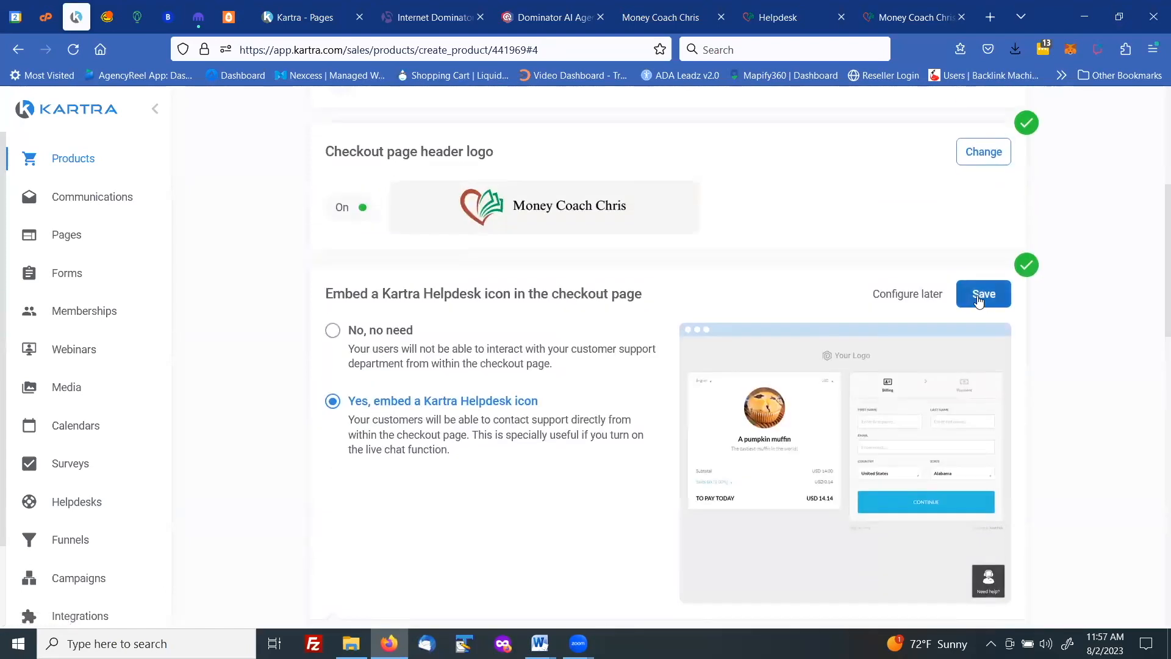
{"action": "left_click", "coordinate": [979, 296]}
Add the existing Phone field as a mandatory text input to the checkout form fields and save them
{"action": "scroll", "coordinate": [649, 303], "scroll_direction": "down", "scroll_amount": 4}
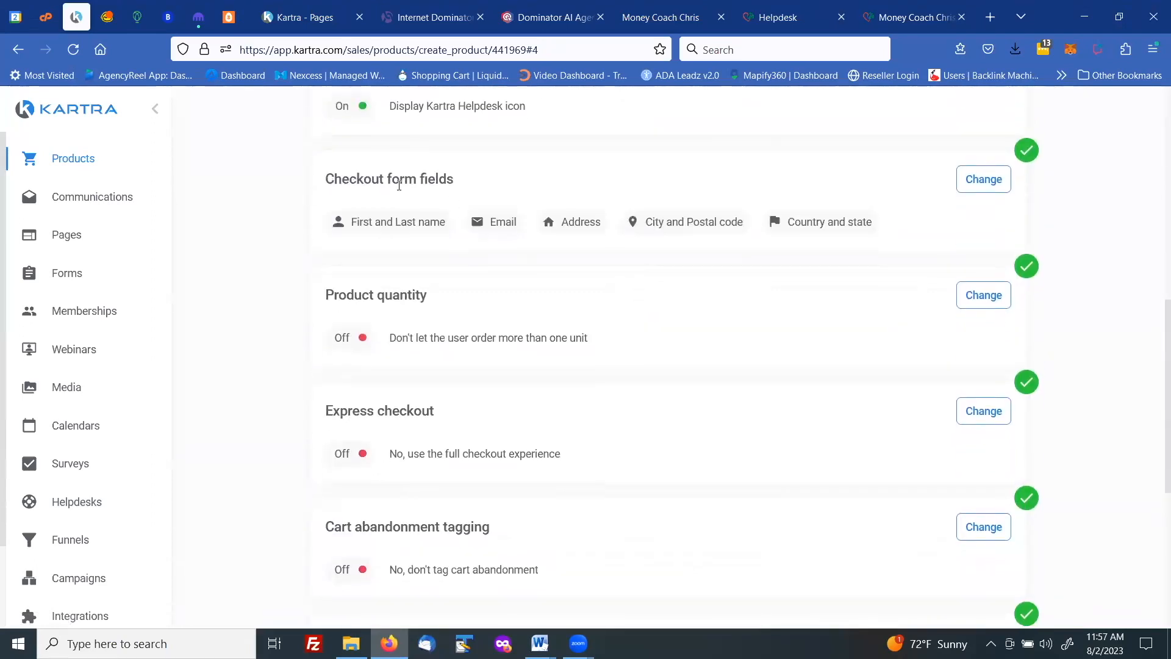
{"action": "left_click", "coordinate": [985, 180]}
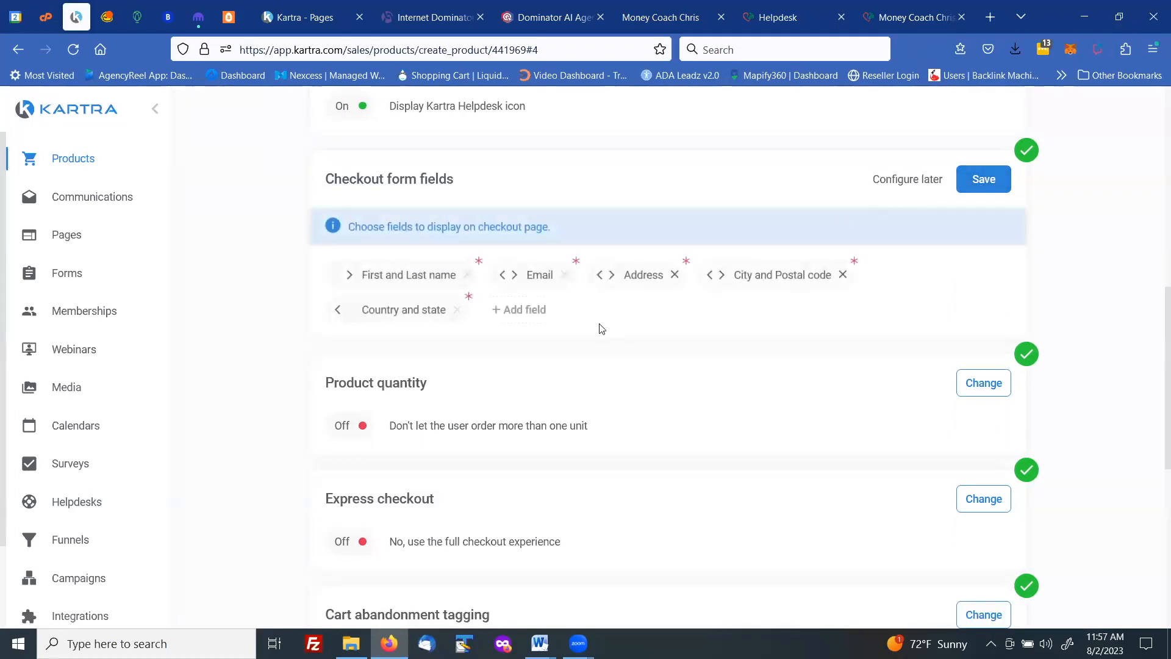
{"action": "left_click", "coordinate": [539, 312]}
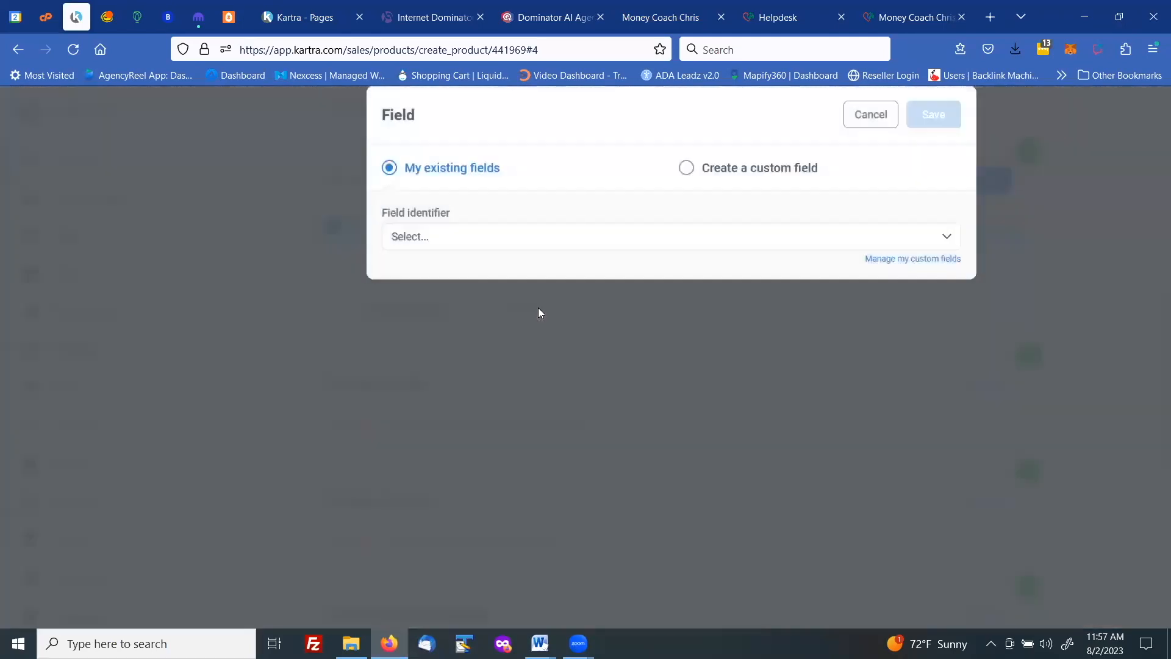
{"action": "left_click", "coordinate": [523, 269]}
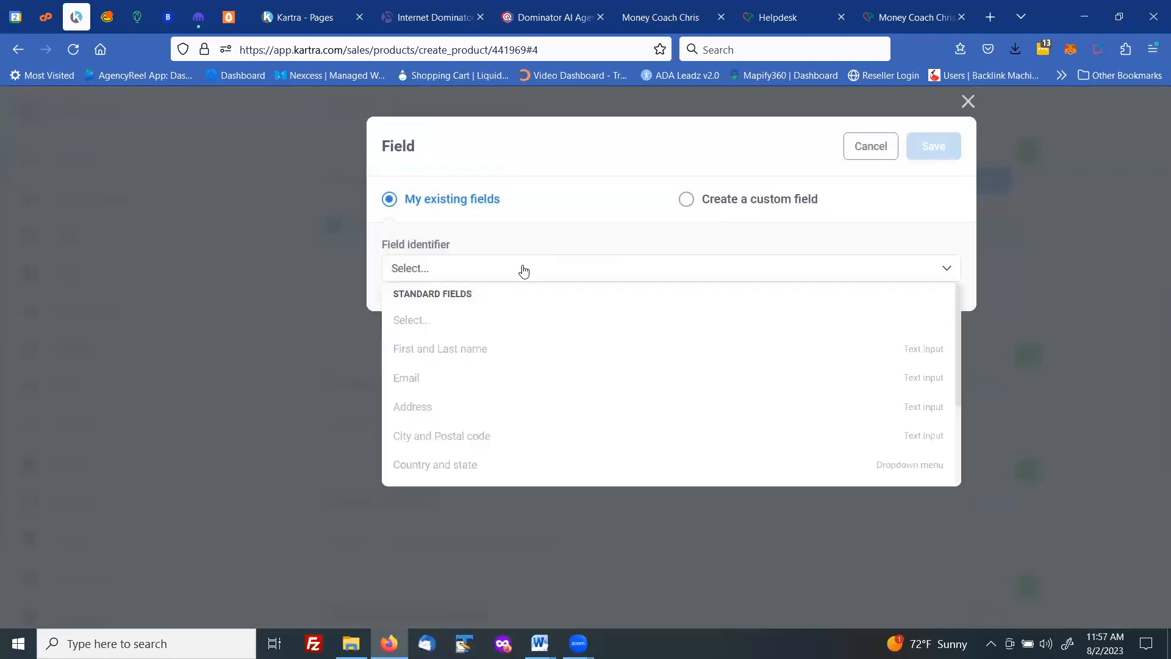
{"action": "scroll", "coordinate": [490, 331], "scroll_direction": "down", "scroll_amount": 2}
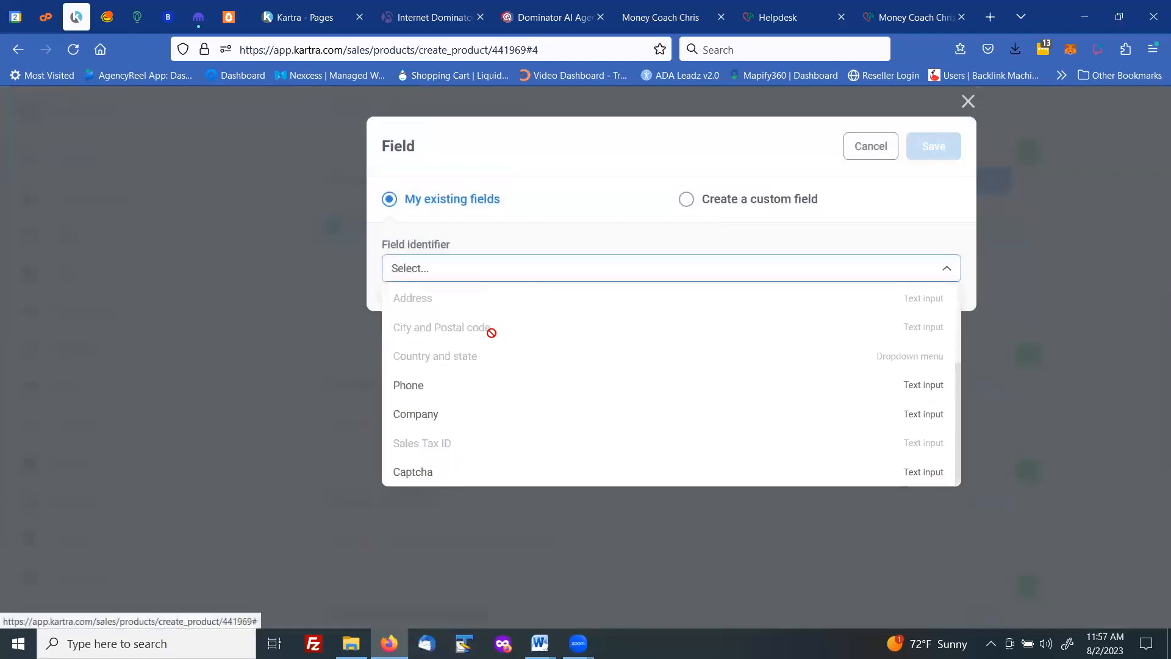
{"action": "left_click", "coordinate": [412, 385]}
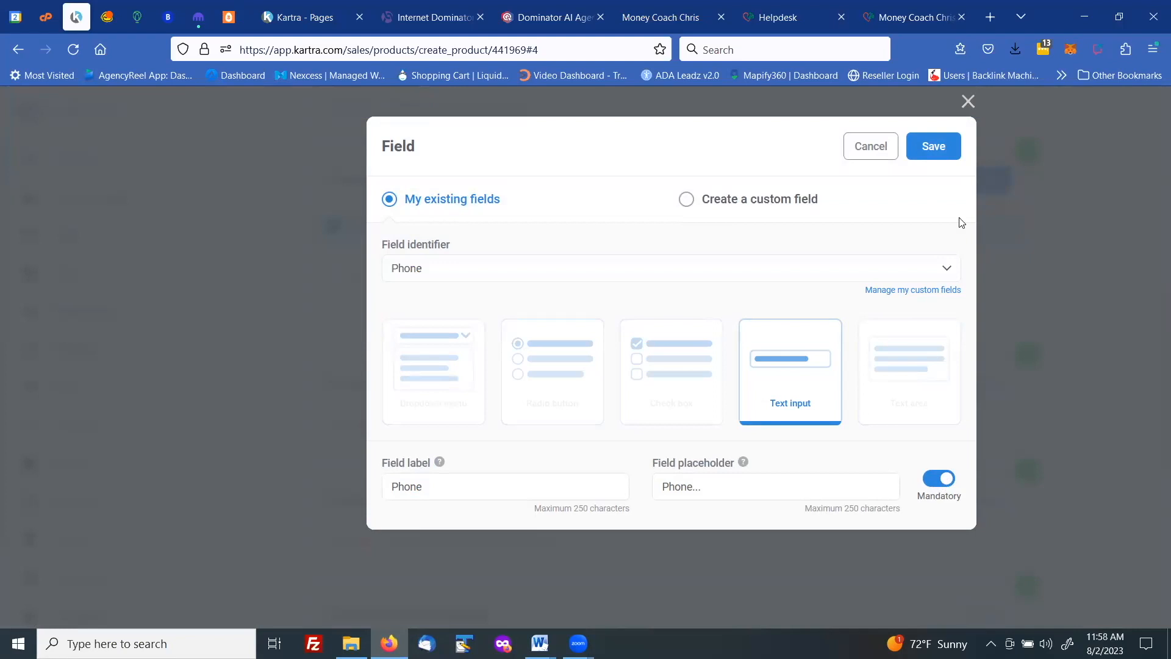
{"action": "left_click", "coordinate": [930, 146]}
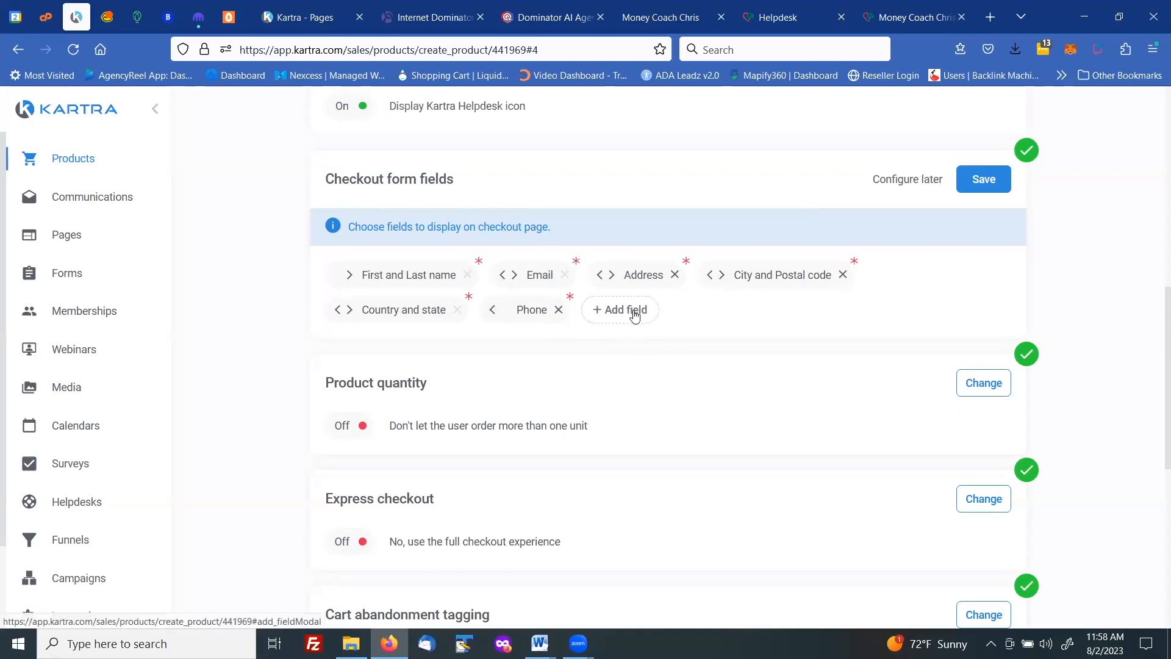
{"action": "left_click", "coordinate": [977, 180]}
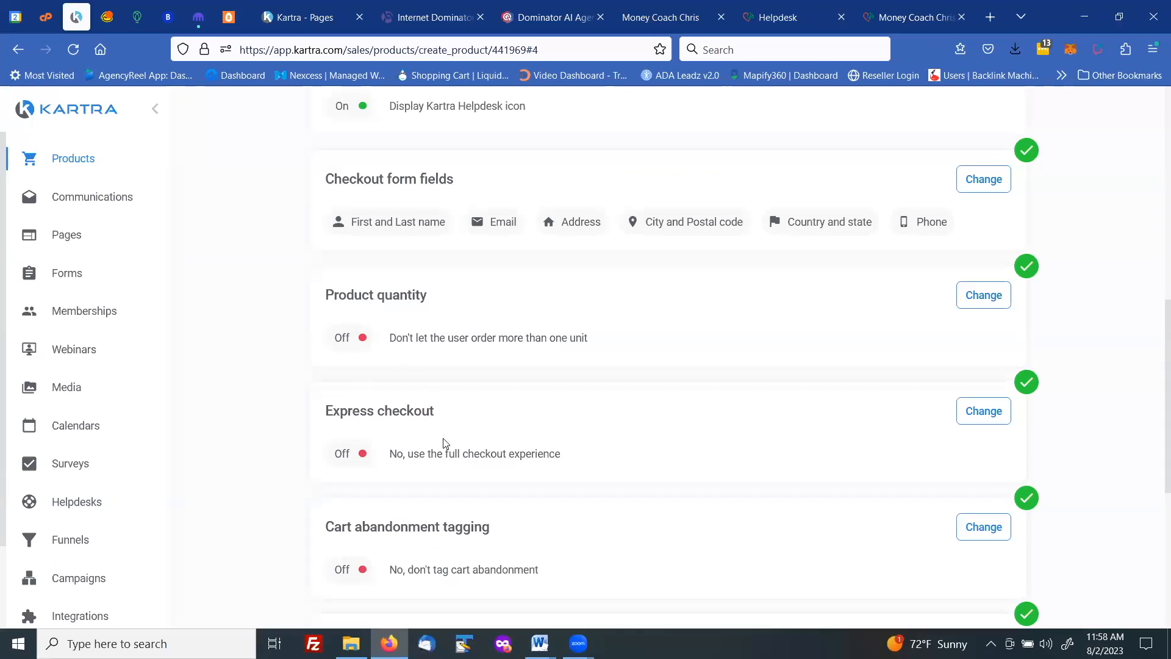
Activate one-click confirmation for the express checkout and save the setting
{"action": "left_click", "coordinate": [982, 410]}
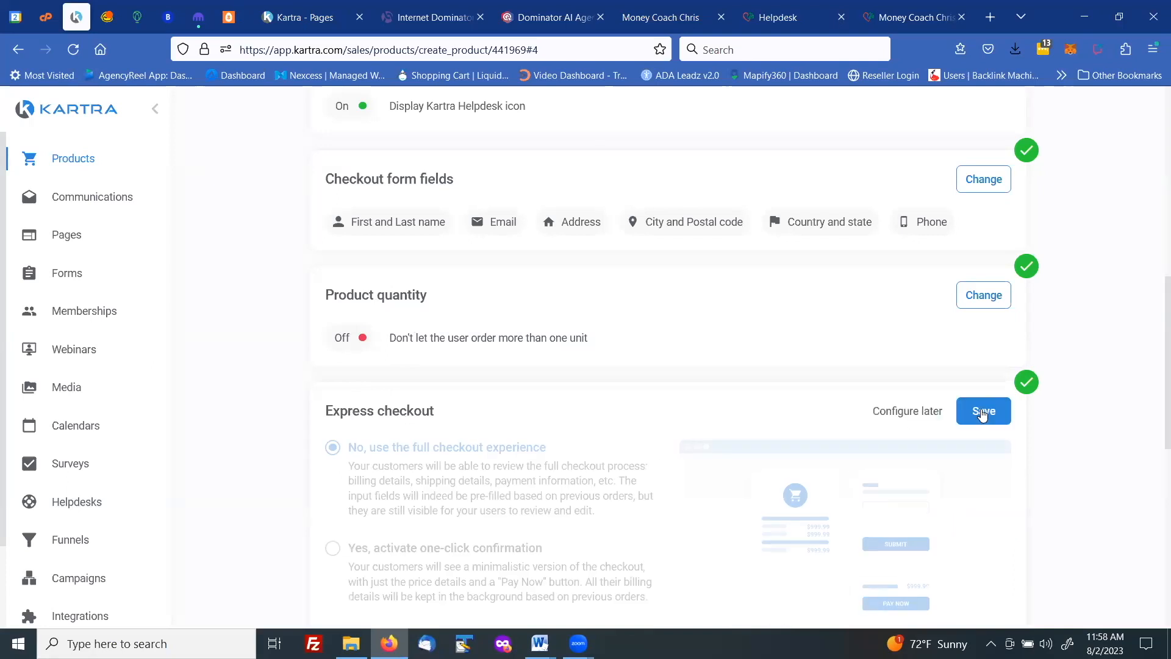
{"action": "scroll", "coordinate": [622, 390], "scroll_direction": "down", "scroll_amount": 4}
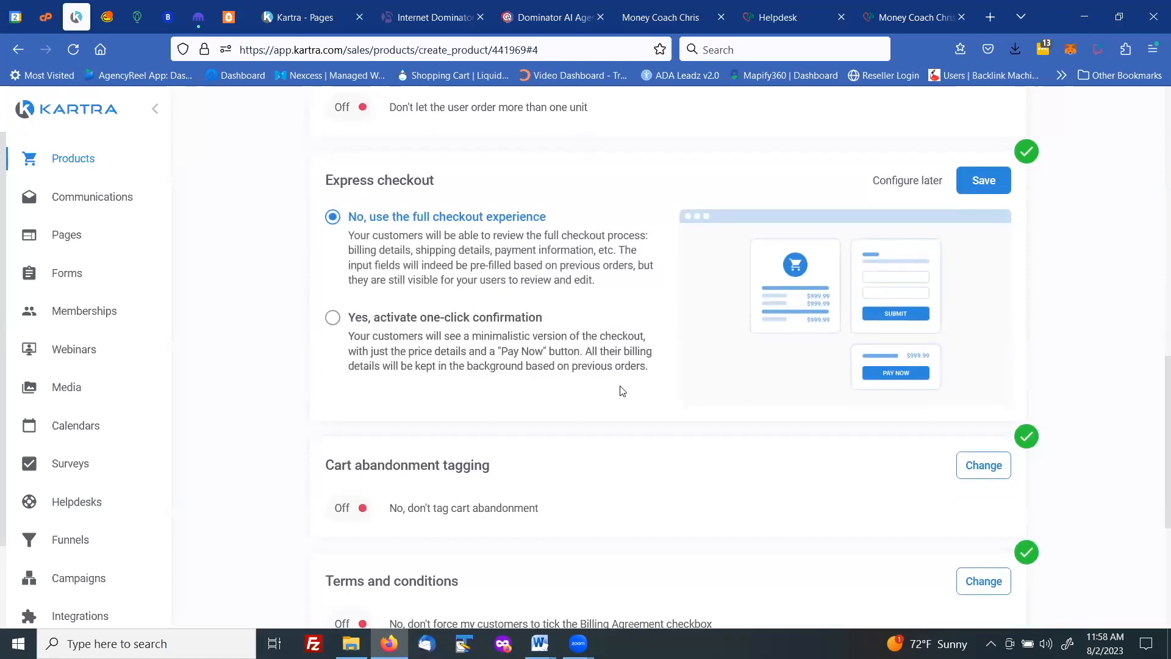
{"action": "left_click", "coordinate": [336, 320]}
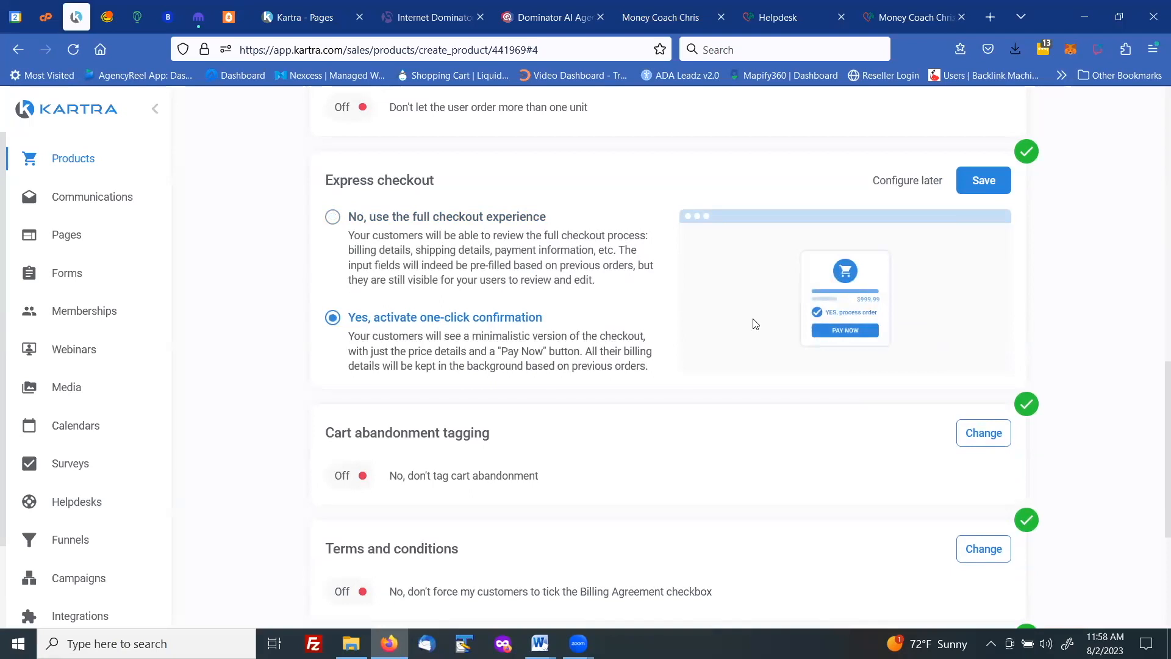
{"action": "left_click", "coordinate": [977, 183]}
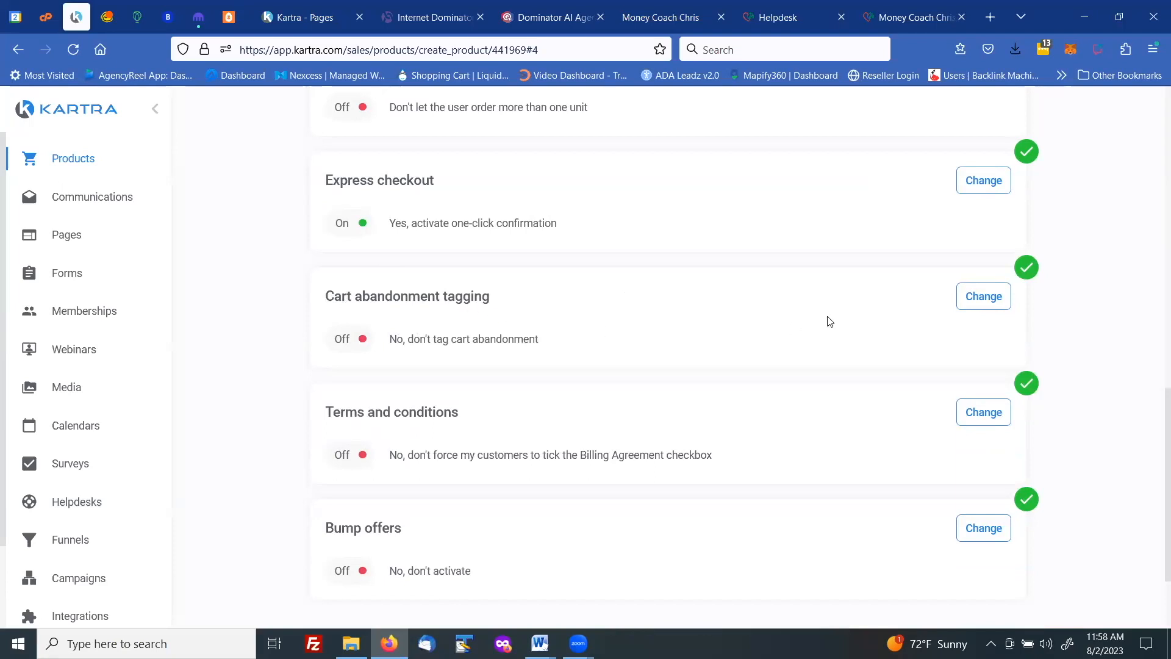
Turn on cart abandonment tagging for visitors who leave the checkout without completing payment
{"action": "left_click", "coordinate": [982, 299]}
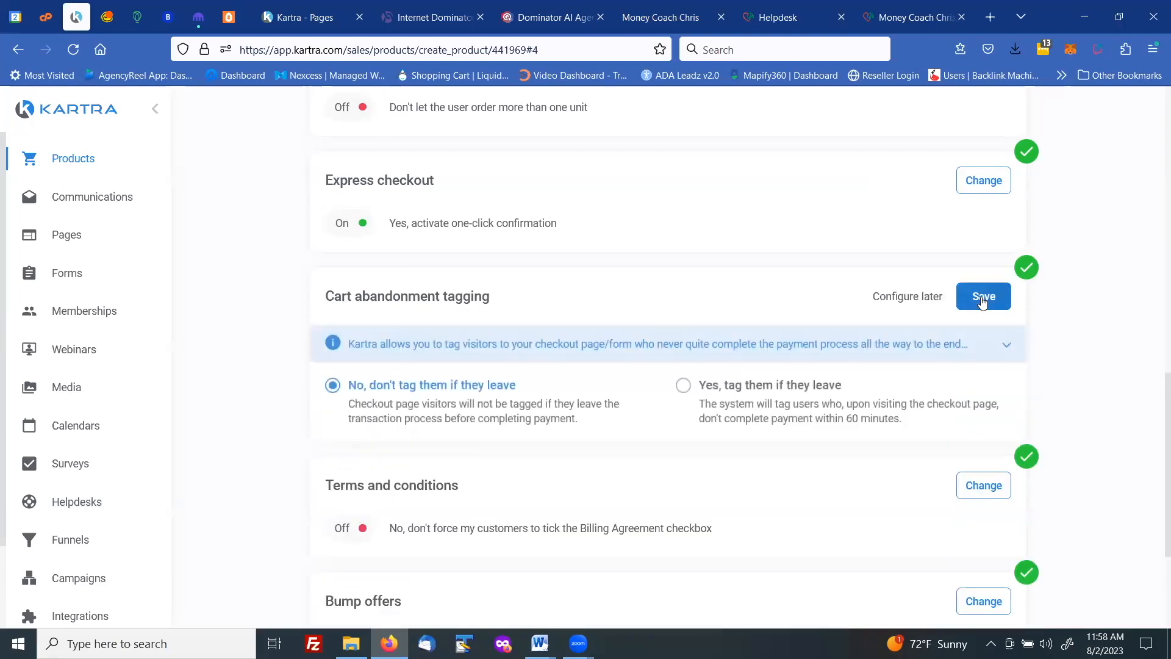
{"action": "left_click", "coordinate": [685, 387]}
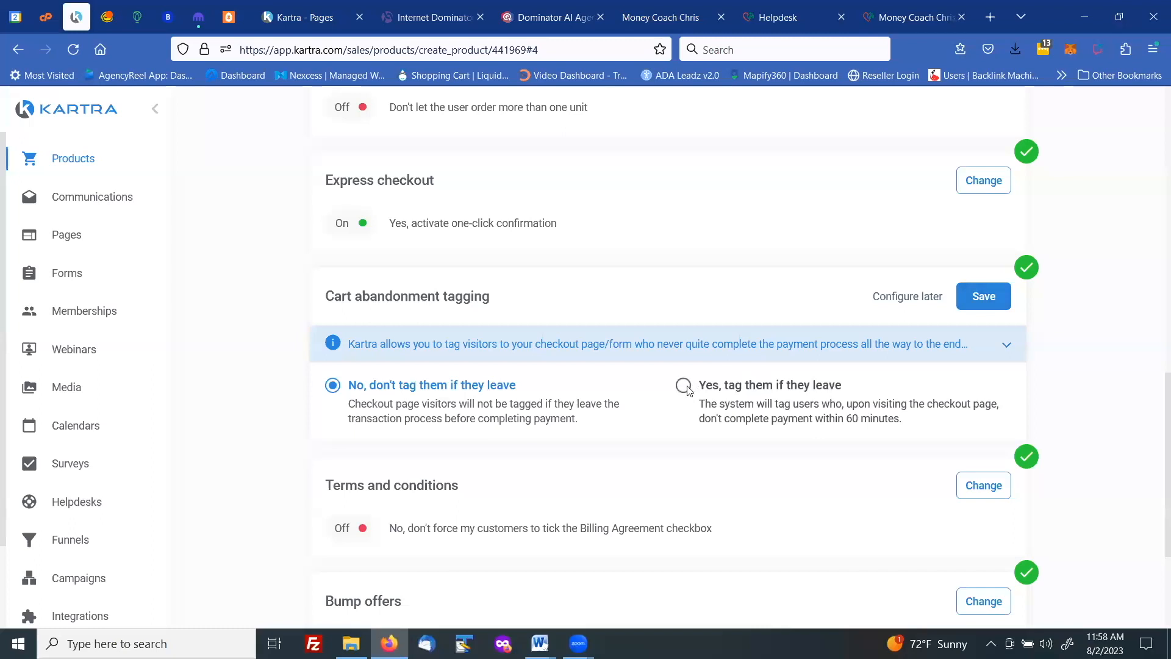
{"action": "scroll", "coordinate": [645, 348], "scroll_direction": "down", "scroll_amount": 4}
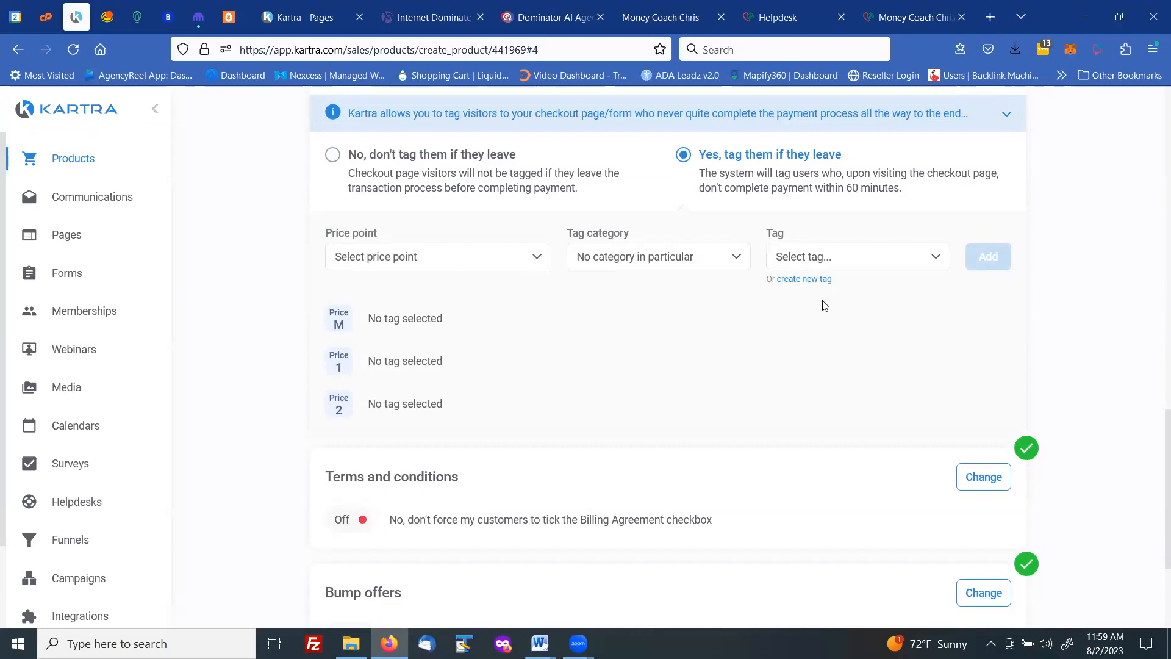
Create a new tag named "Conficence Abandon" with the same text as description and no category in particular
{"action": "left_click", "coordinate": [809, 281]}
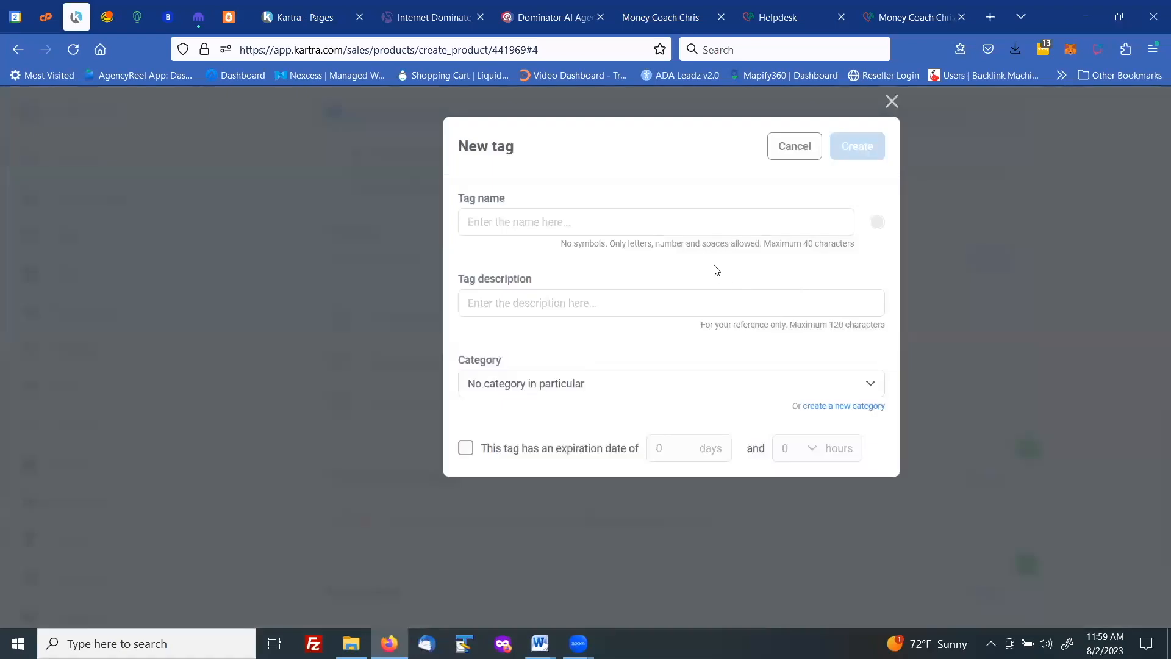
{"action": "left_click", "coordinate": [575, 220]}
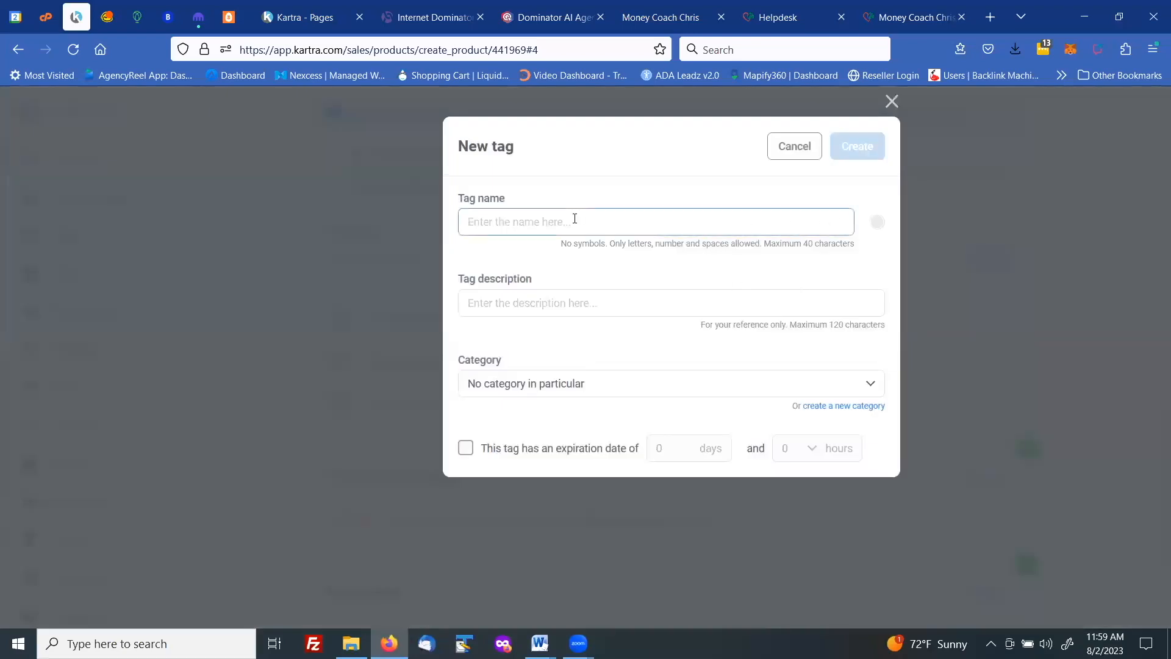
{"action": "type", "text": "Conficence Abandon"}
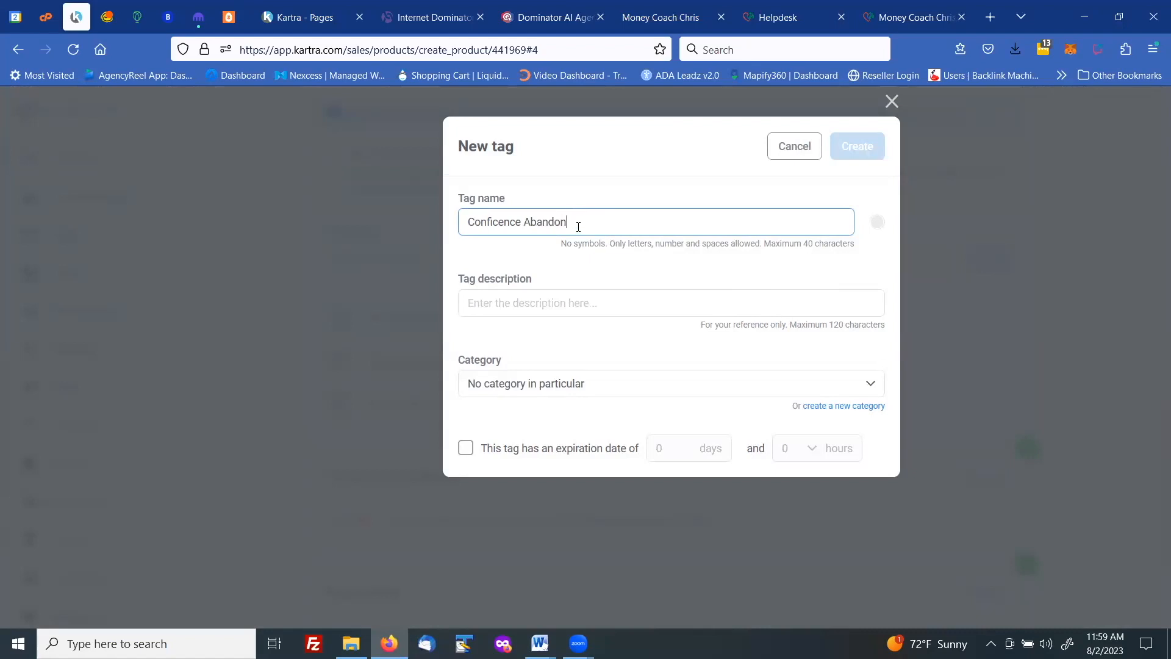
{"action": "left_click_drag", "start_coordinate": [578, 225], "coordinate": [467, 225]}
{"action": "right_click", "coordinate": [488, 223]}
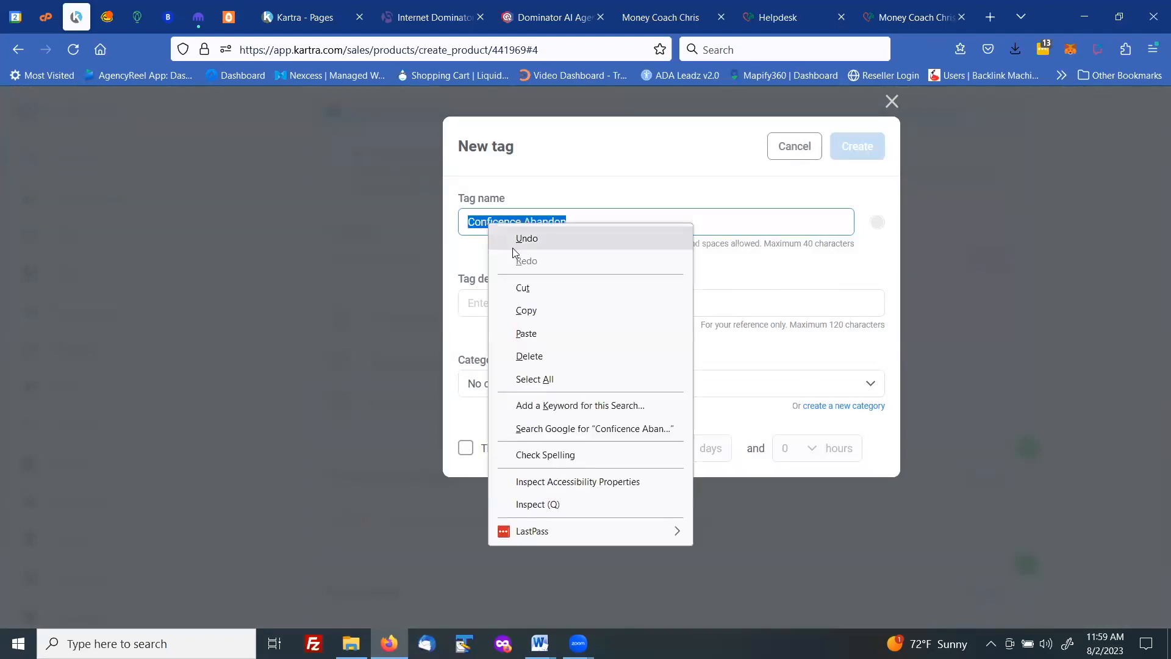
{"action": "left_click", "coordinate": [538, 313]}
{"action": "left_click", "coordinate": [509, 303]}
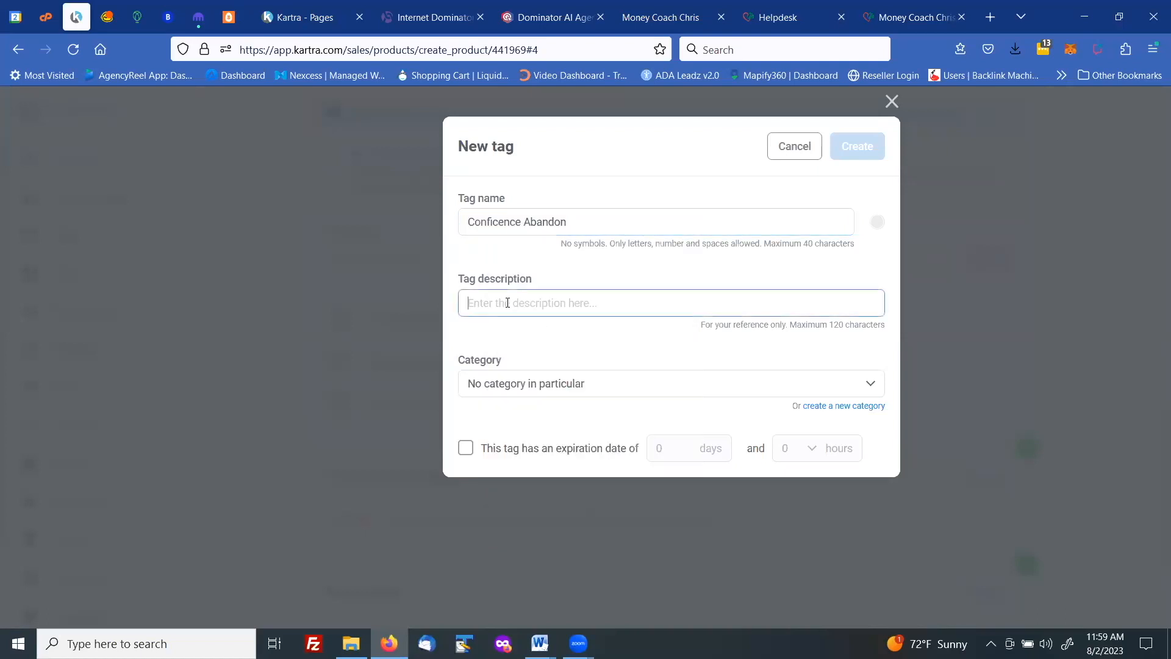
{"action": "right_click", "coordinate": [509, 303]}
{"action": "left_click", "coordinate": [547, 416]}
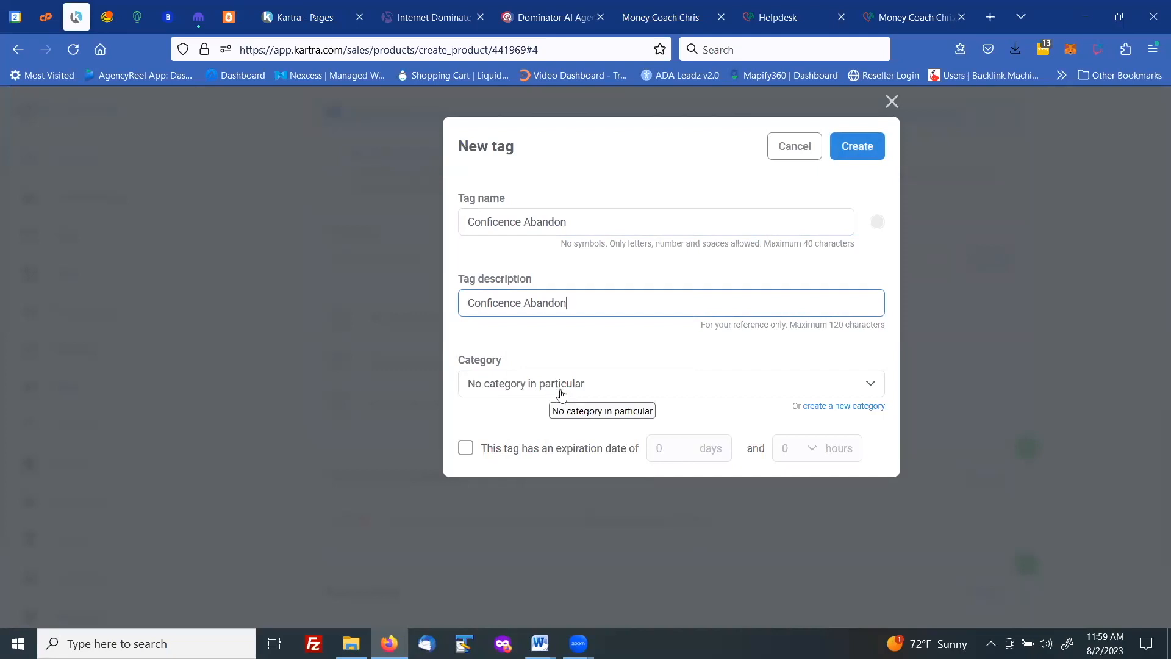
{"action": "left_click", "coordinate": [594, 392]}
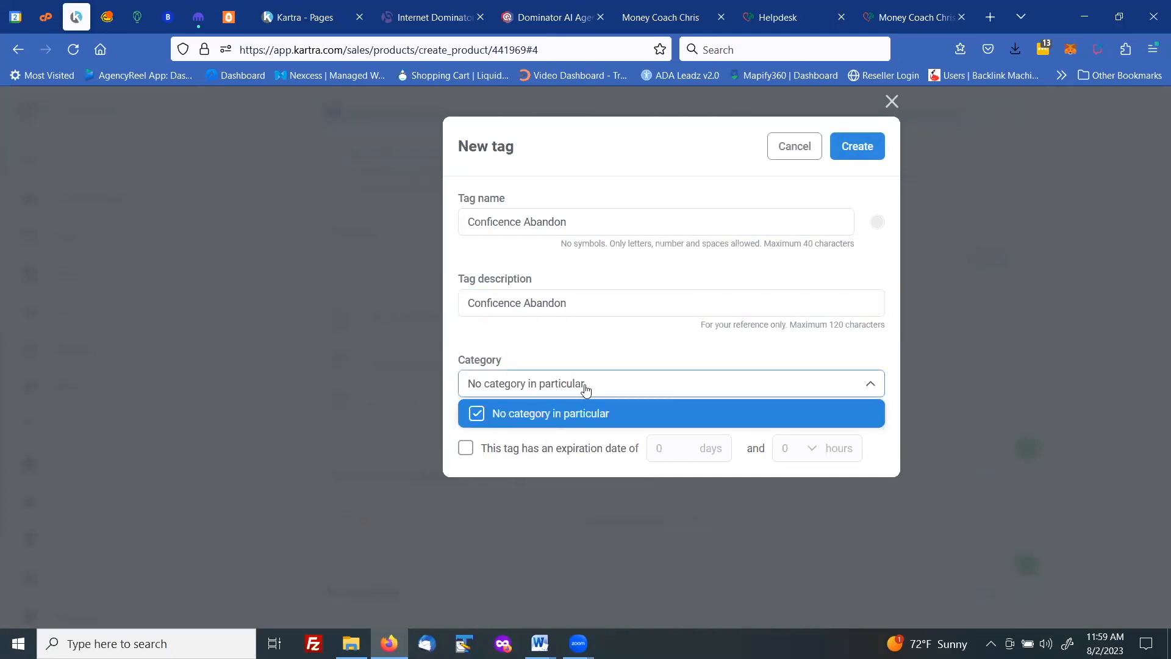
{"action": "left_click", "coordinate": [580, 385]}
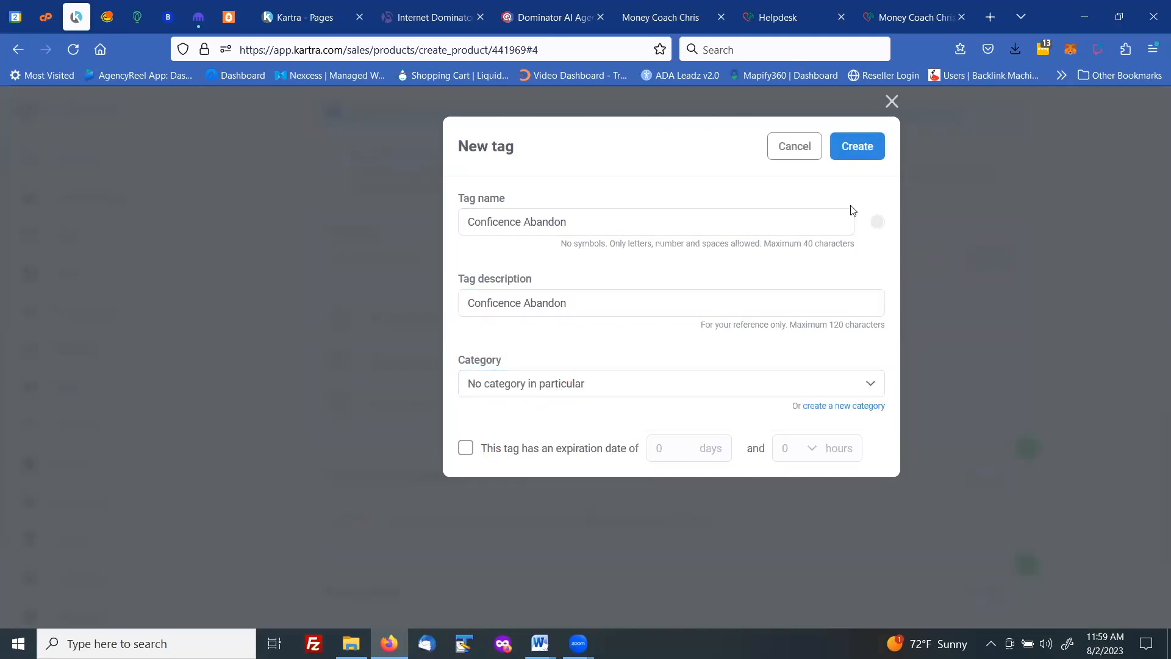
{"action": "left_click", "coordinate": [837, 151]}
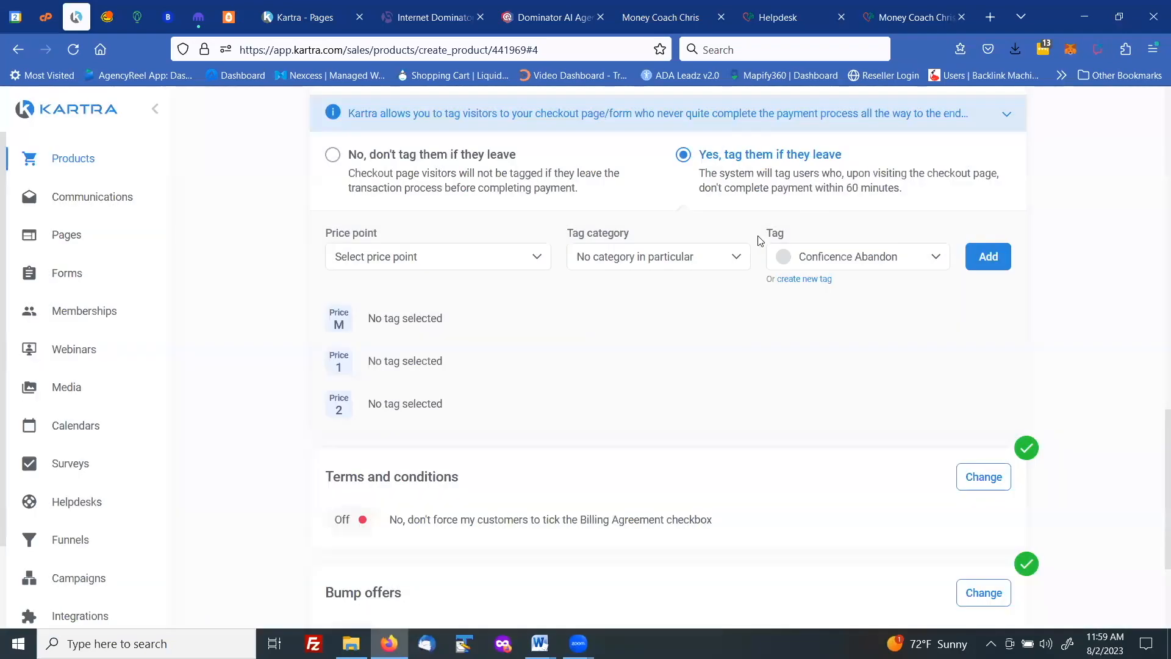
Assign the "Conficence Abandon" tag to the multi-price point and to Price point 1
{"action": "left_click", "coordinate": [538, 258]}
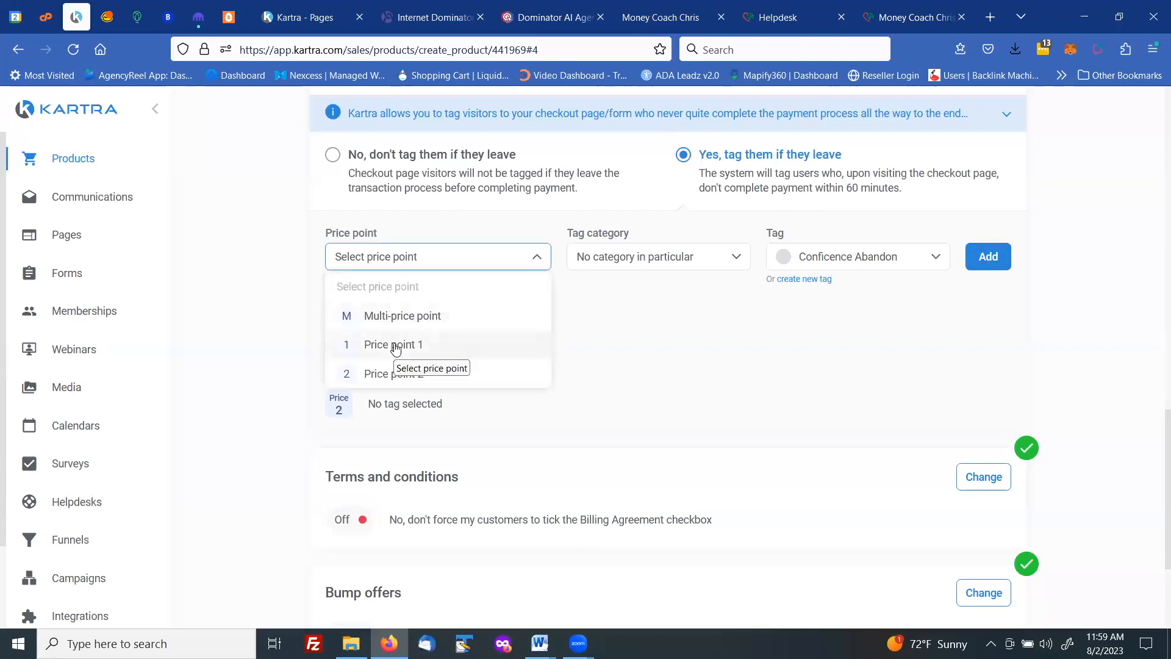
{"action": "left_click", "coordinate": [410, 315]}
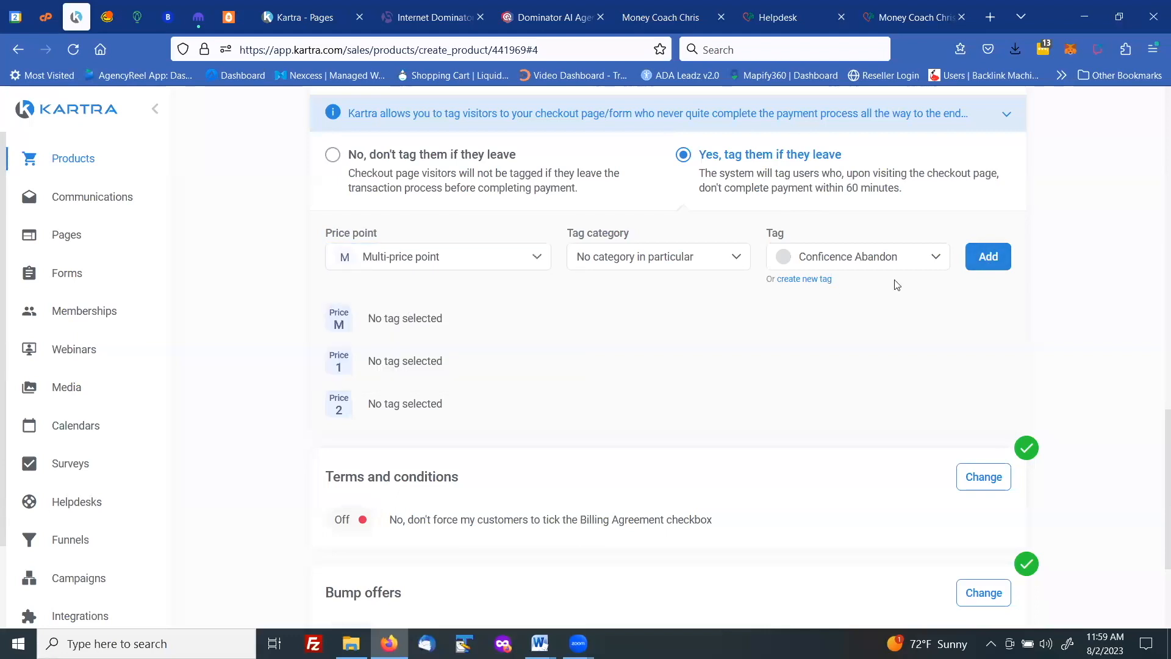
{"action": "left_click", "coordinate": [987, 258]}
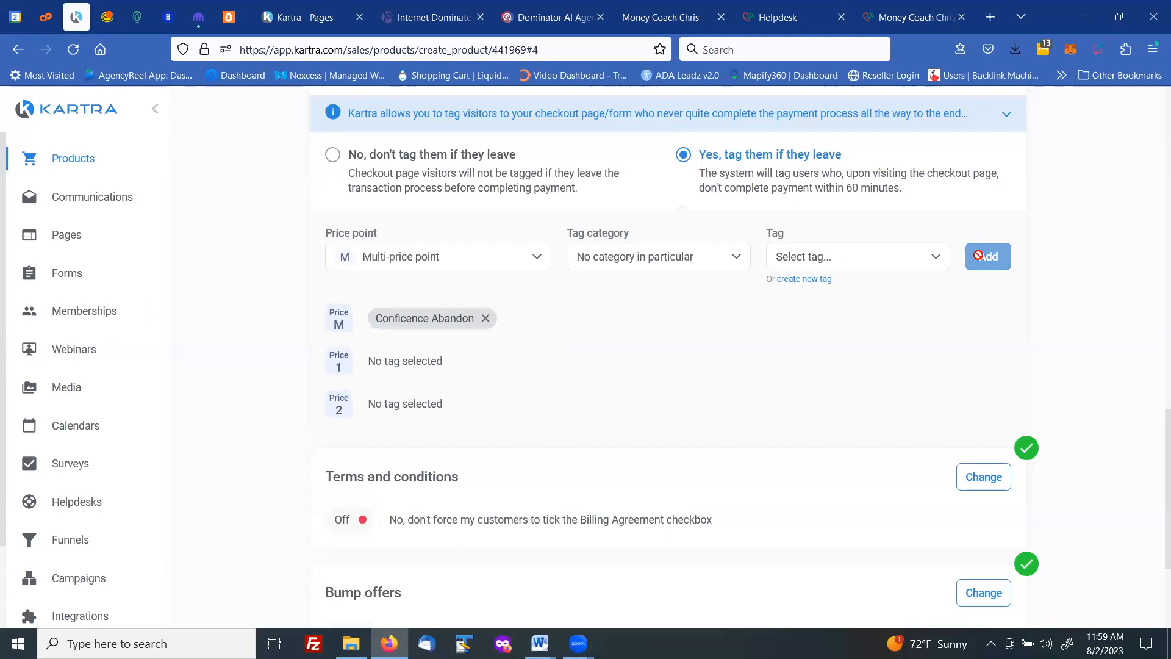
{"action": "left_click", "coordinate": [394, 259]}
{"action": "left_click", "coordinate": [381, 343]}
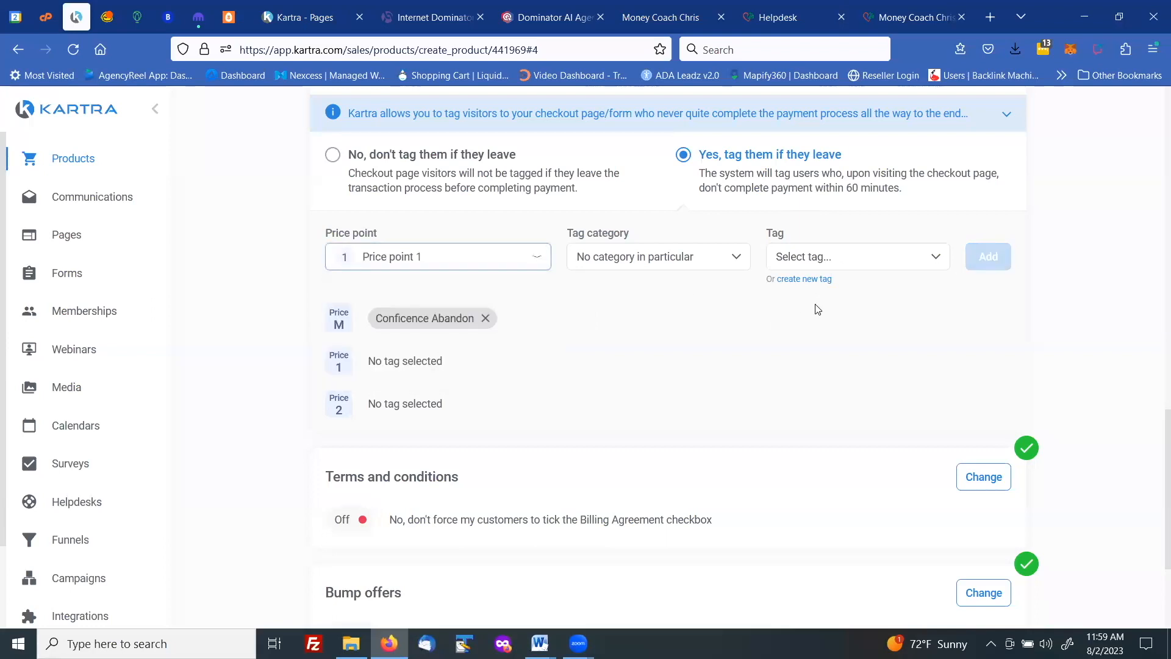
{"action": "left_click", "coordinate": [802, 264]}
{"action": "left_click", "coordinate": [819, 375]}
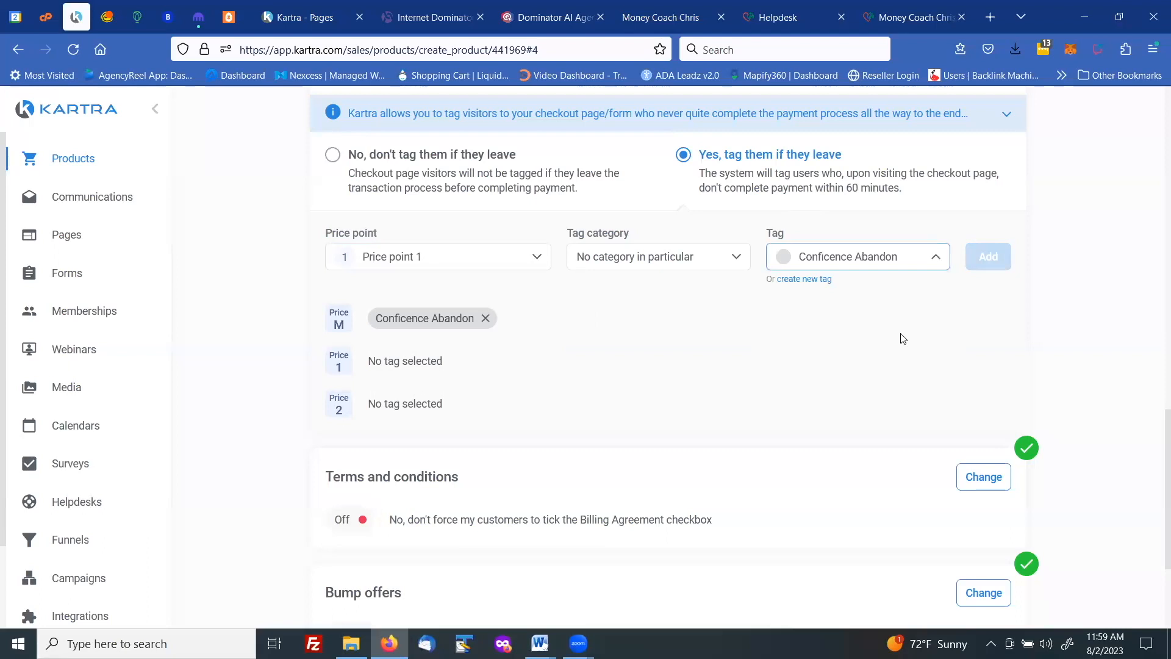
{"action": "left_click", "coordinate": [986, 256]}
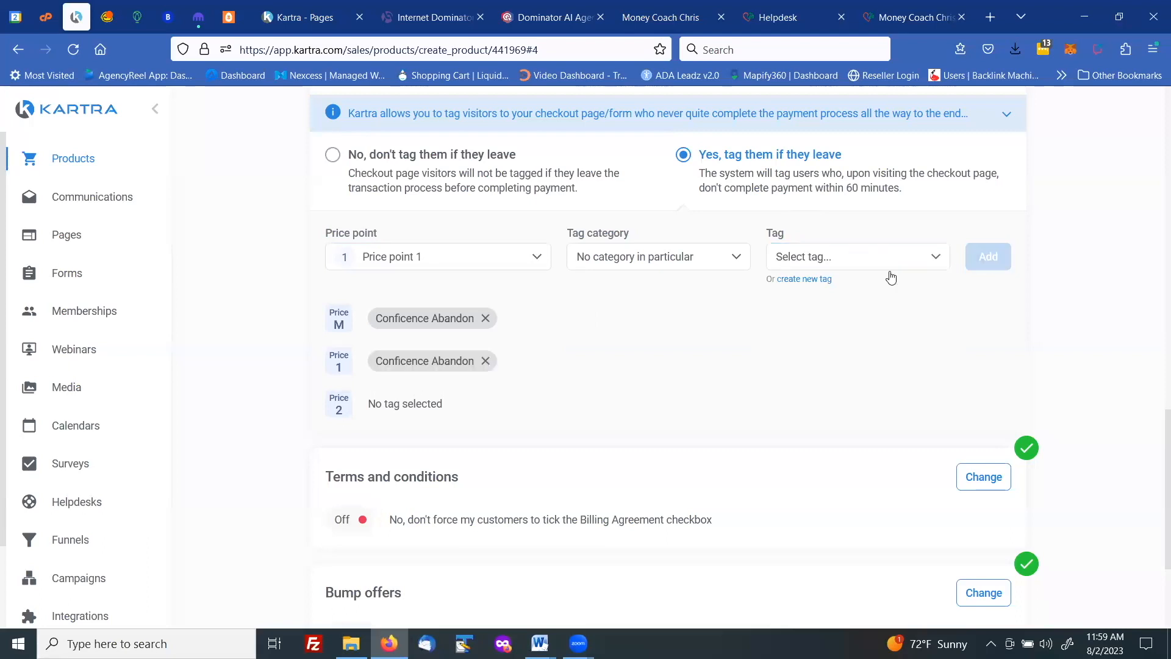
Assign the "Conficence Abandon" tag to Price point 2 and save the cart abandonment tagging
{"action": "left_click", "coordinate": [405, 261]}
{"action": "left_click", "coordinate": [426, 374]}
{"action": "left_click", "coordinate": [806, 261]}
{"action": "left_click", "coordinate": [821, 375]}
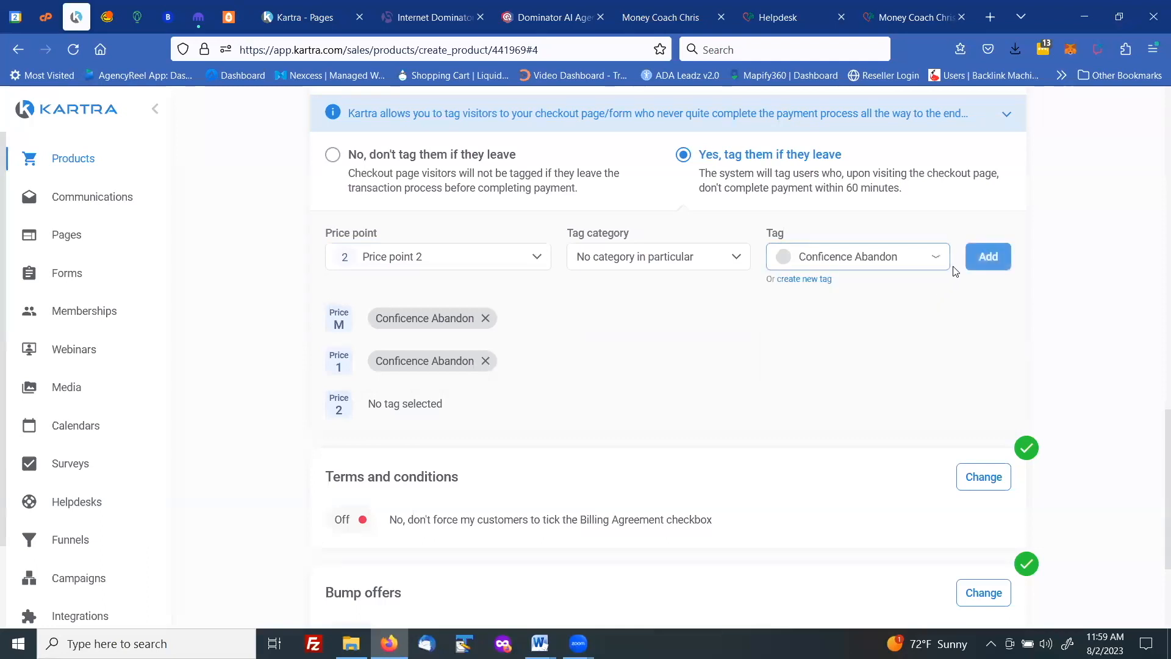
{"action": "left_click", "coordinate": [987, 256]}
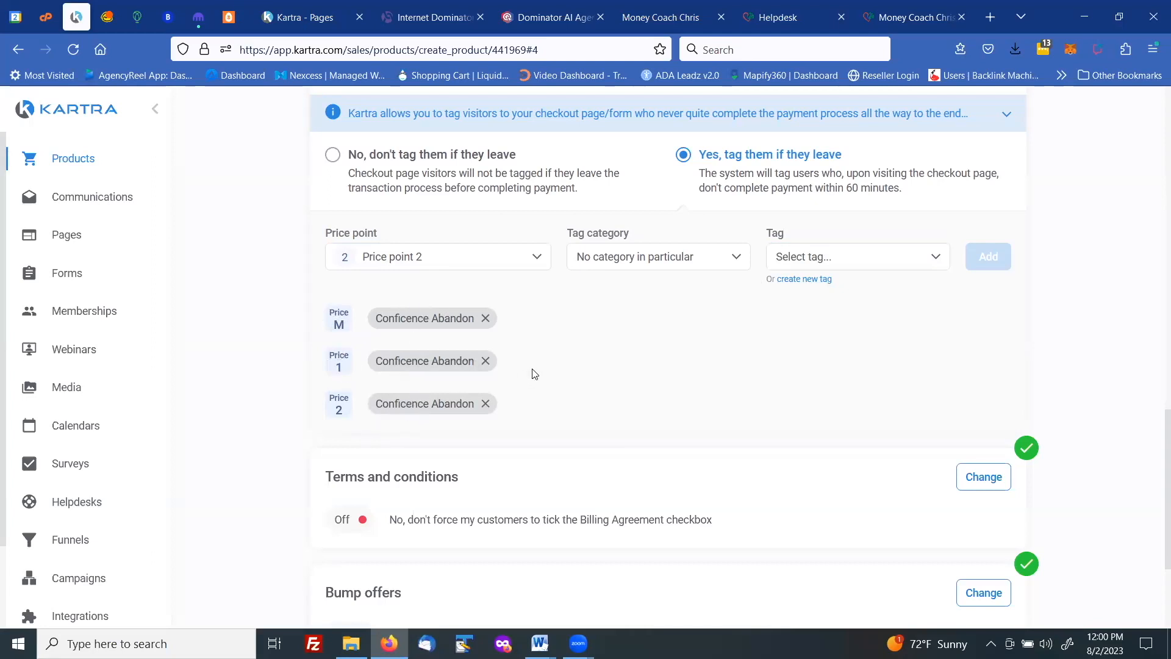
{"action": "scroll", "coordinate": [719, 323], "scroll_direction": "up", "scroll_amount": 3}
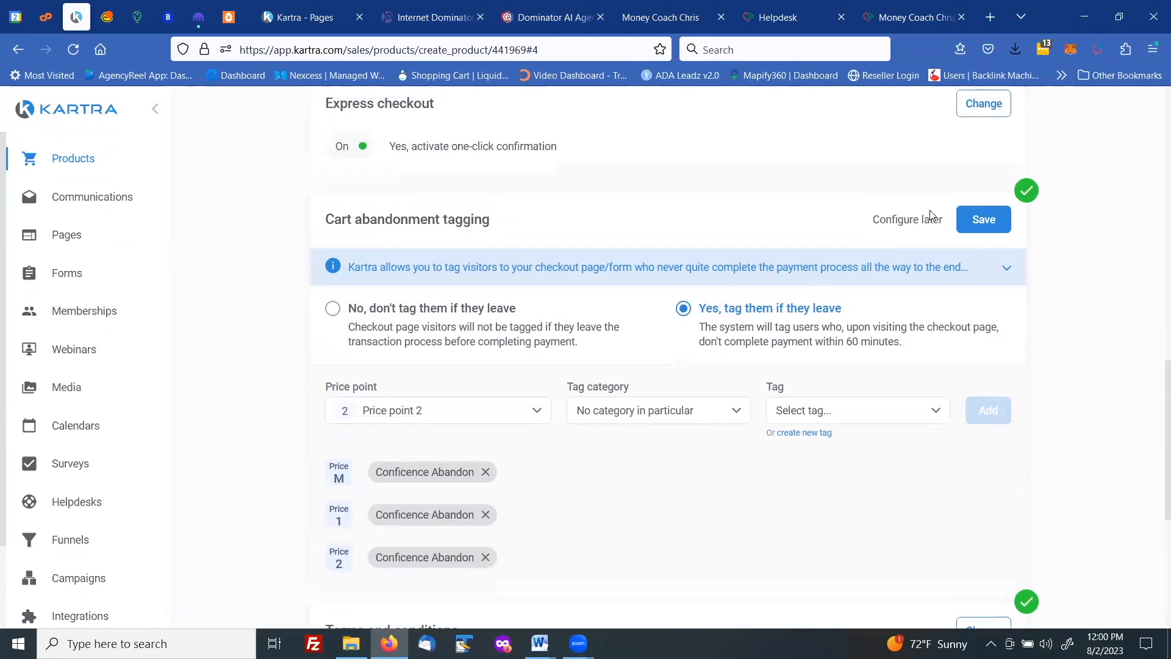
{"action": "left_click", "coordinate": [981, 219]}
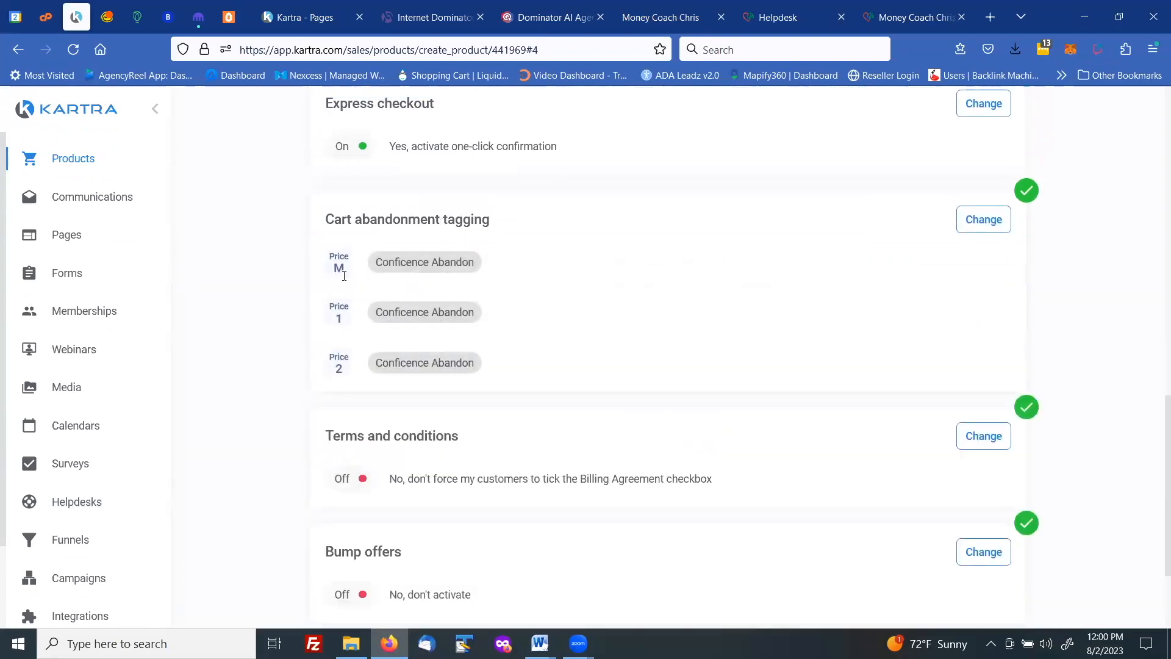
Require customers to agree to the terms and conditions, keeping one T&C for all price points
{"action": "scroll", "coordinate": [615, 288], "scroll_direction": "down", "scroll_amount": 2}
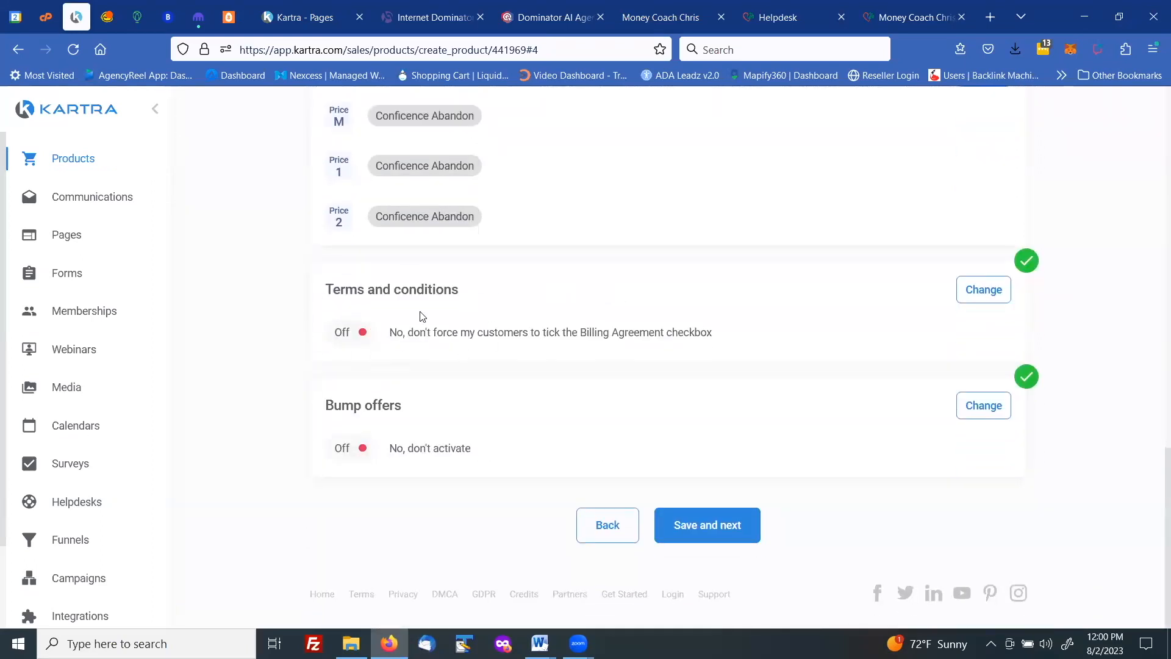
{"action": "left_click", "coordinate": [972, 295]}
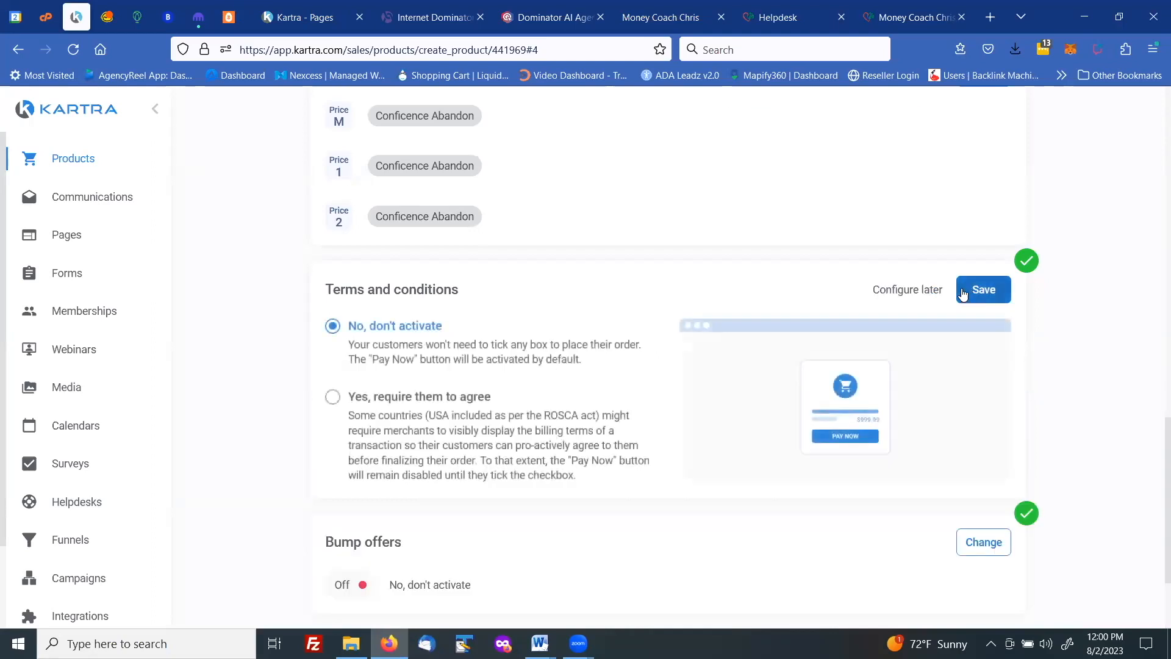
{"action": "left_click", "coordinate": [333, 398]}
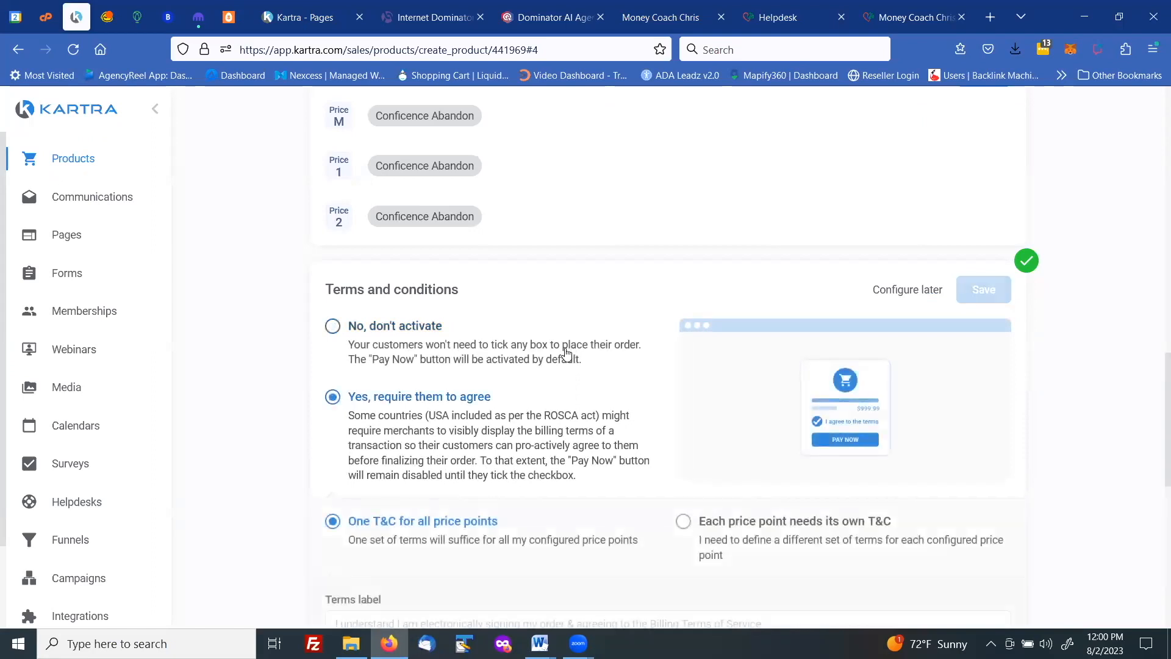
{"action": "scroll", "coordinate": [546, 364], "scroll_direction": "down", "scroll_amount": 1}
{"action": "scroll", "coordinate": [546, 364], "scroll_direction": "down", "scroll_amount": 2}
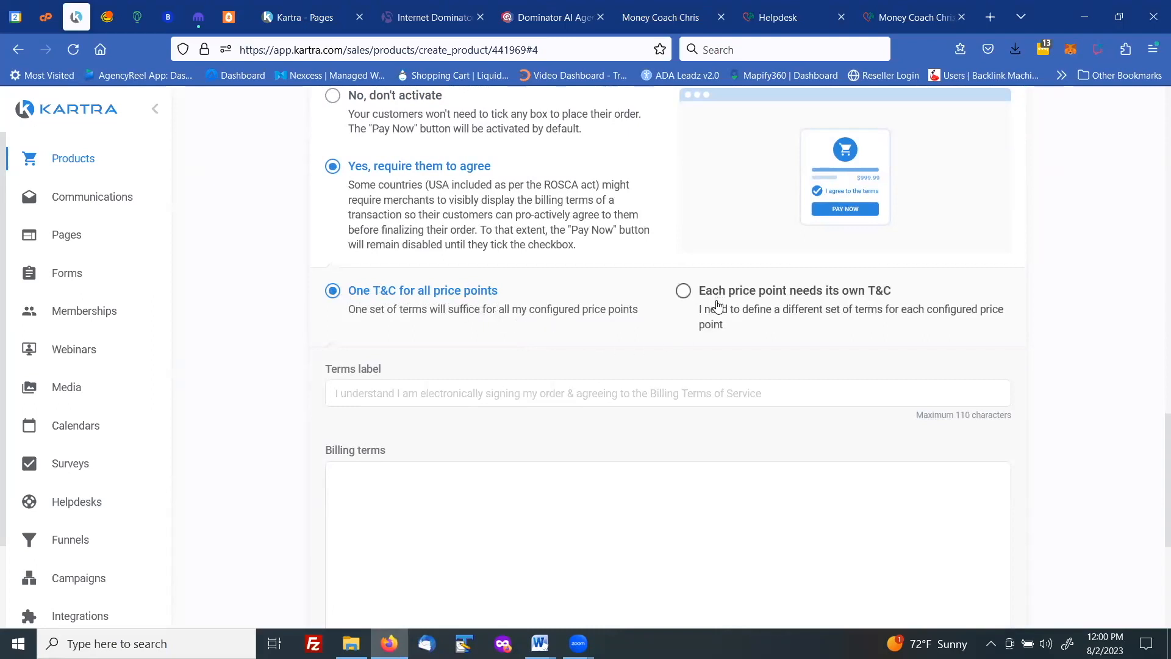
Set the terms label to "I understand I am electronically signing my order & agreeing to the Billing Terms of Service"
{"action": "left_click", "coordinate": [364, 398]}
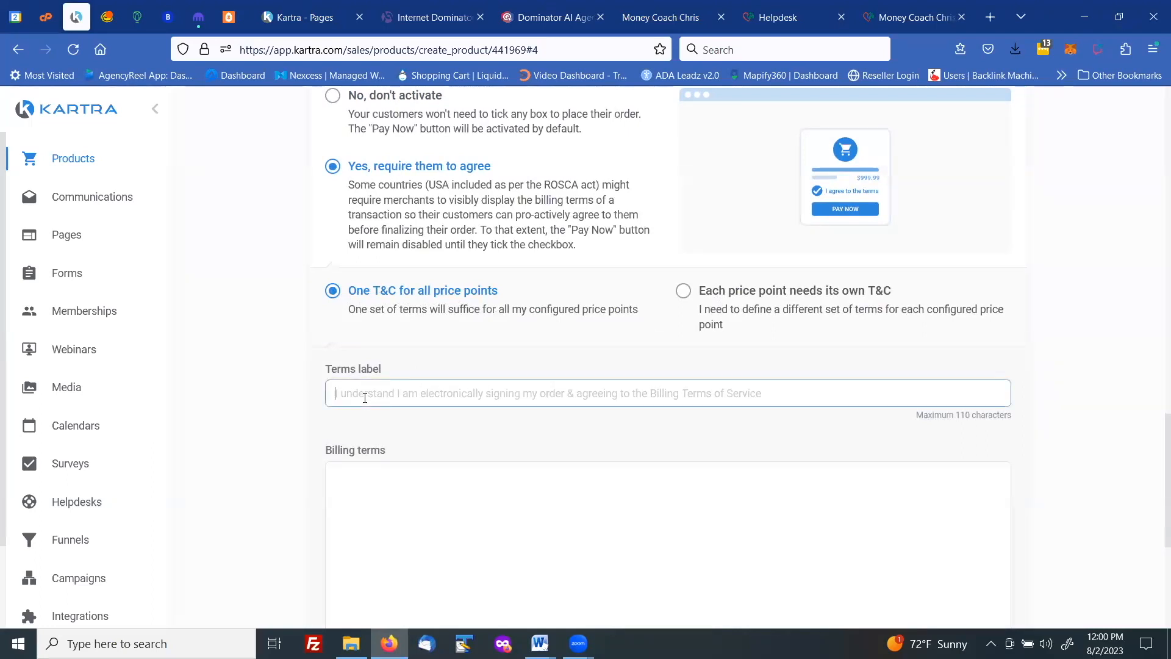
{"action": "type", "text": "I understand the terms of billing"}
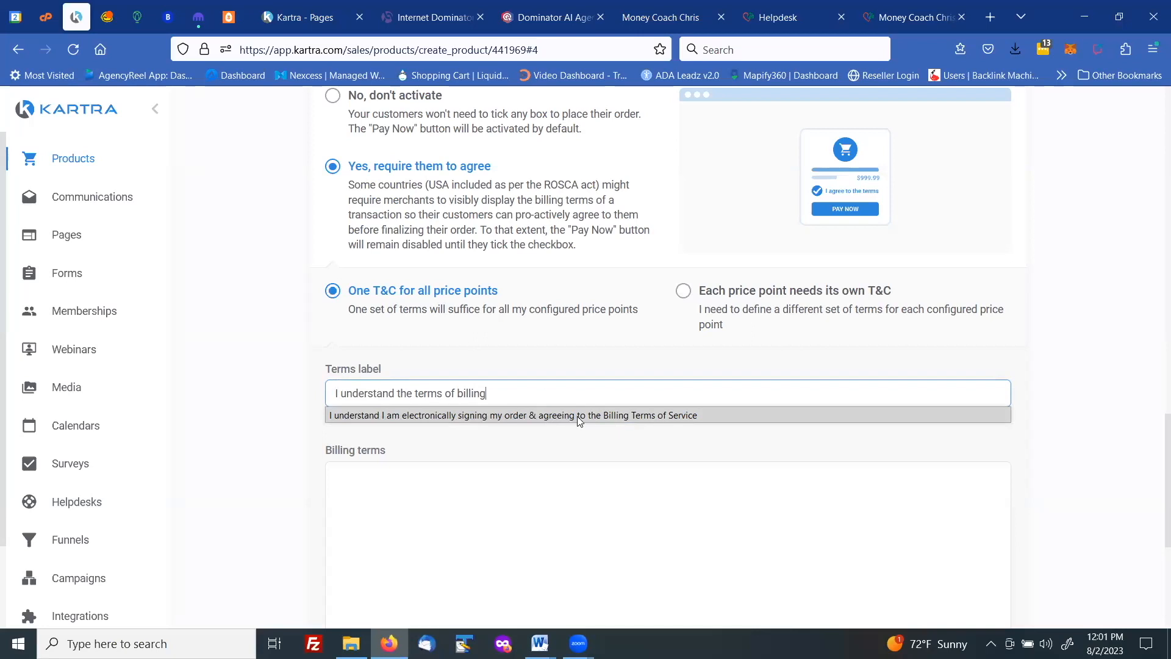
{"action": "left_click", "coordinate": [616, 414]}
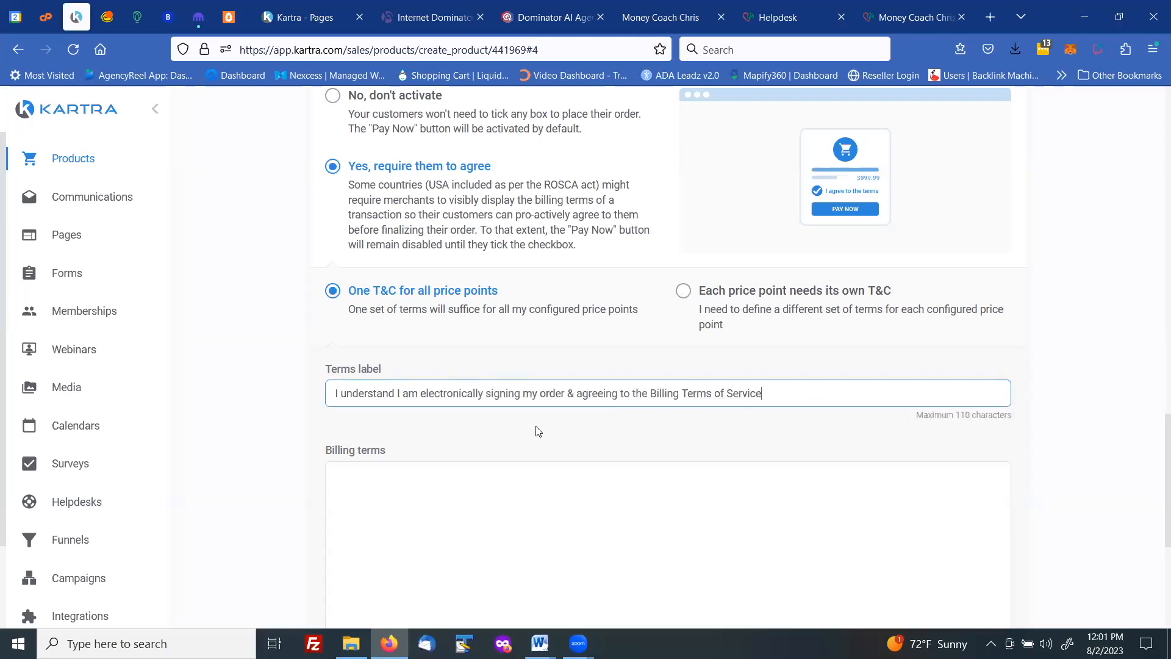
Switch to File Explorer and open the Terms Of Use.docx document from the Terms of Use folder in MCC
{"action": "scroll", "coordinate": [510, 408], "scroll_direction": "down", "scroll_amount": 3}
{"action": "left_click", "coordinate": [420, 337]}
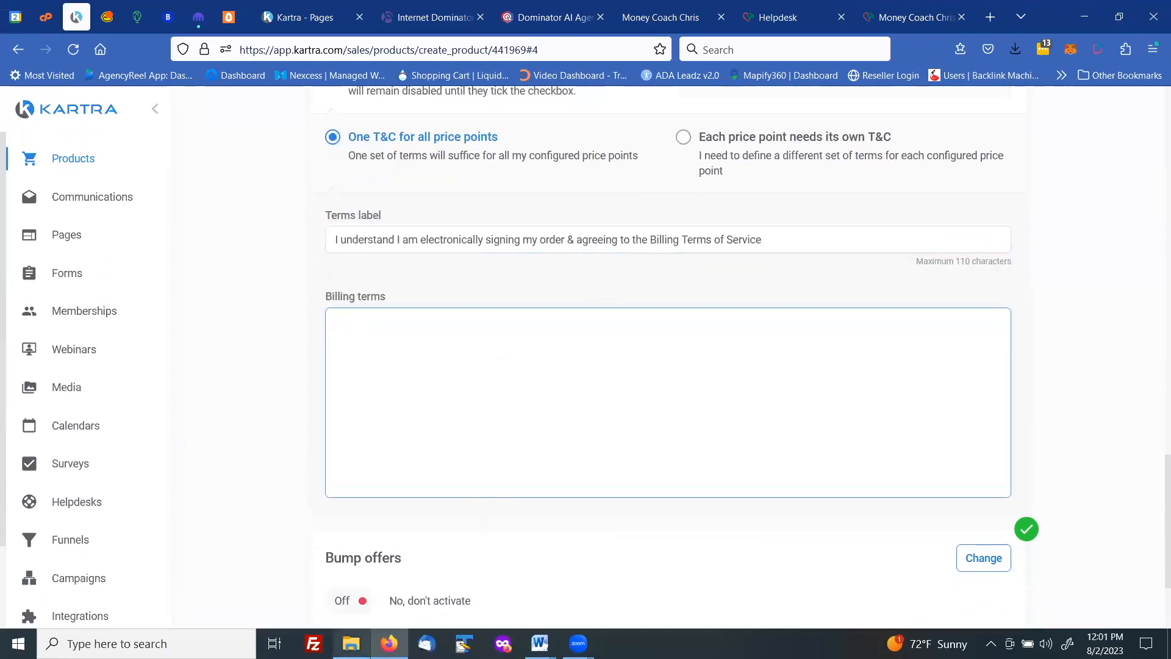
{"action": "left_click", "coordinate": [351, 643]}
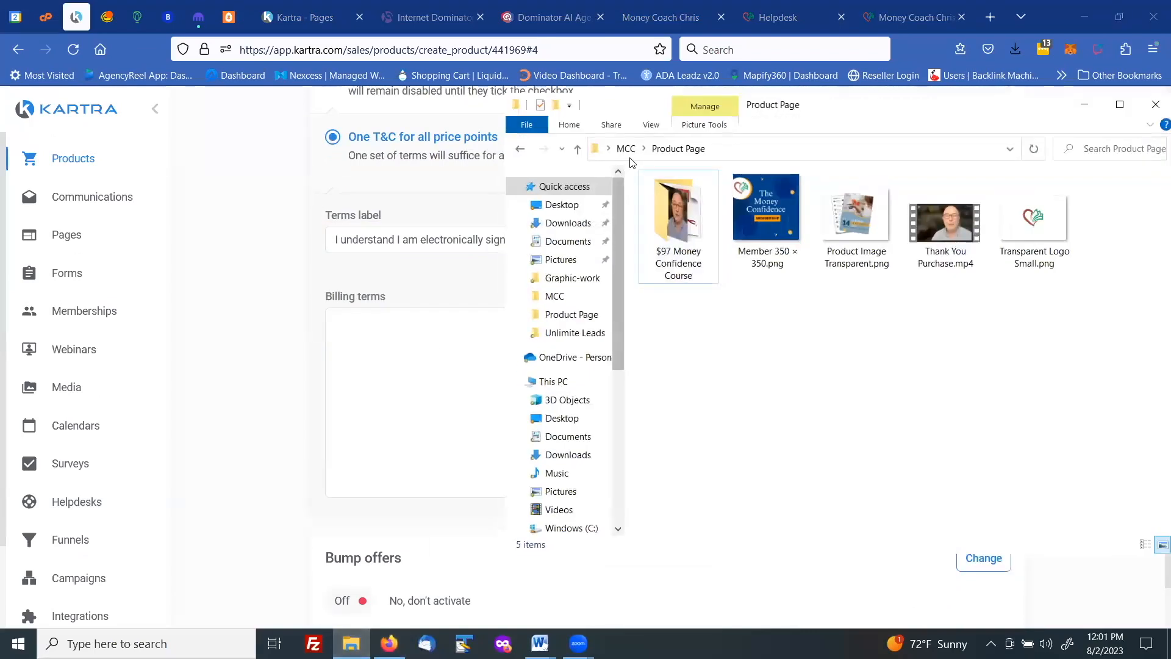
{"action": "left_click", "coordinate": [627, 150]}
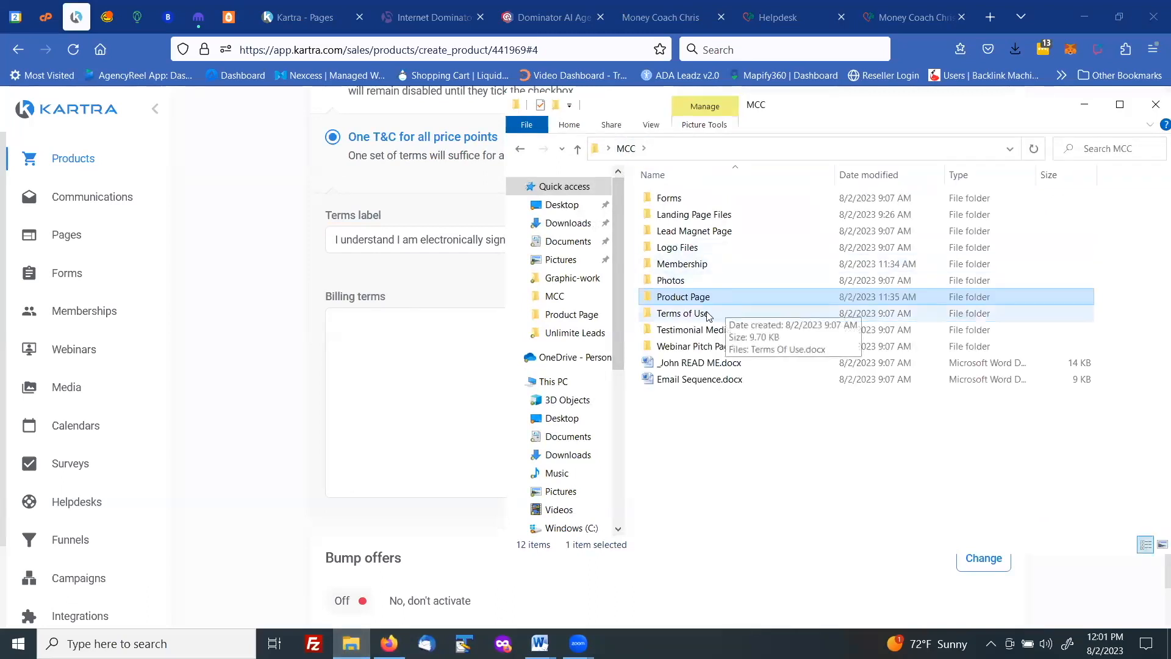
{"action": "double_click", "coordinate": [702, 314]}
{"action": "left_click", "coordinate": [704, 204]}
{"action": "double_click", "coordinate": [702, 201]}
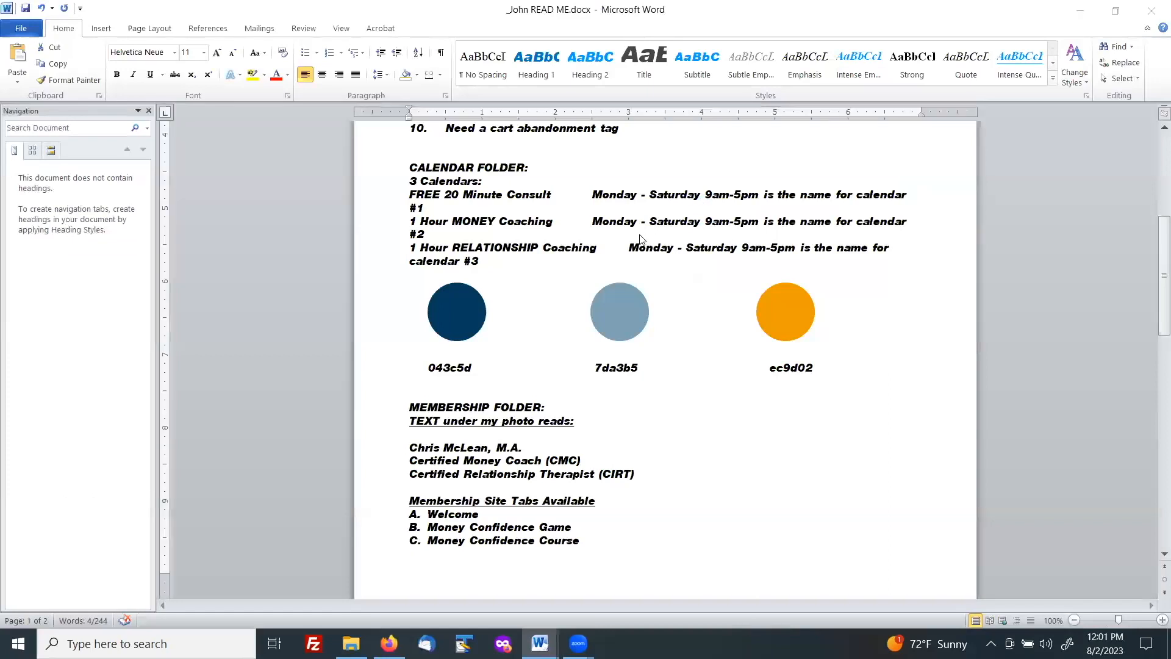
Select the entire text of the Terms Of Use document and copy it
{"action": "left_click_drag", "start_coordinate": [513, 180], "coordinate": [657, 569]}
{"action": "left_click_drag", "start_coordinate": [685, 622], "coordinate": [685, 230]}
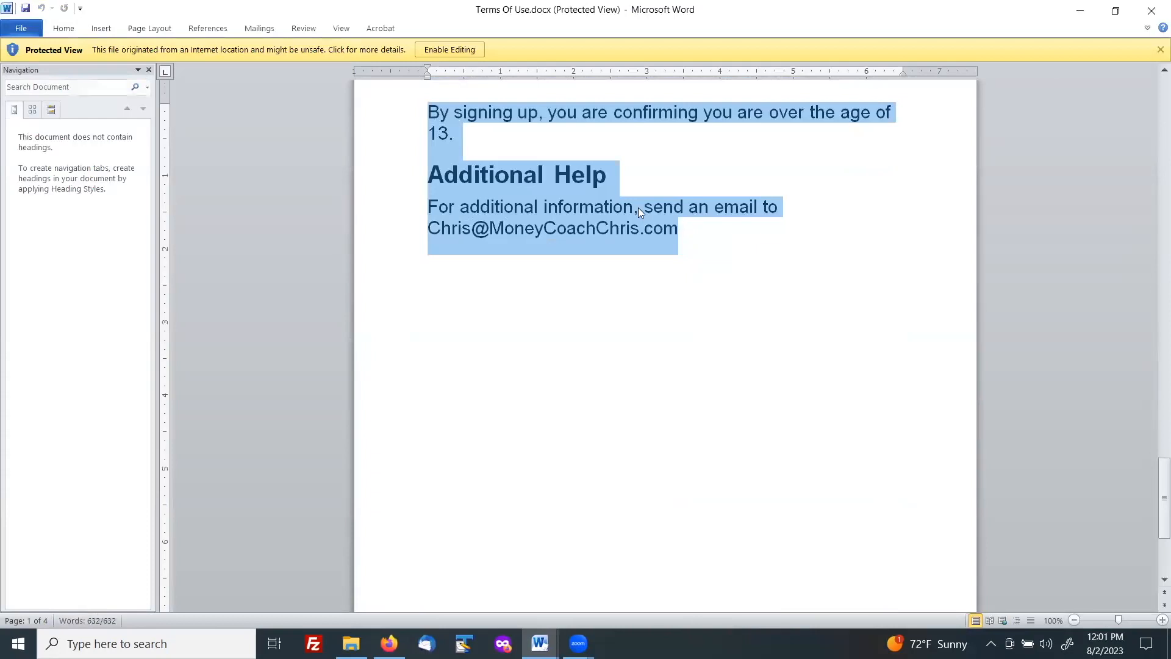
{"action": "right_click", "coordinate": [638, 207]}
{"action": "left_click", "coordinate": [677, 233]}
Return to Kartra in the browser, paste the copied terms of use as the billing terms, and save through to the Post Sale stage
{"action": "left_click", "coordinate": [389, 644]}
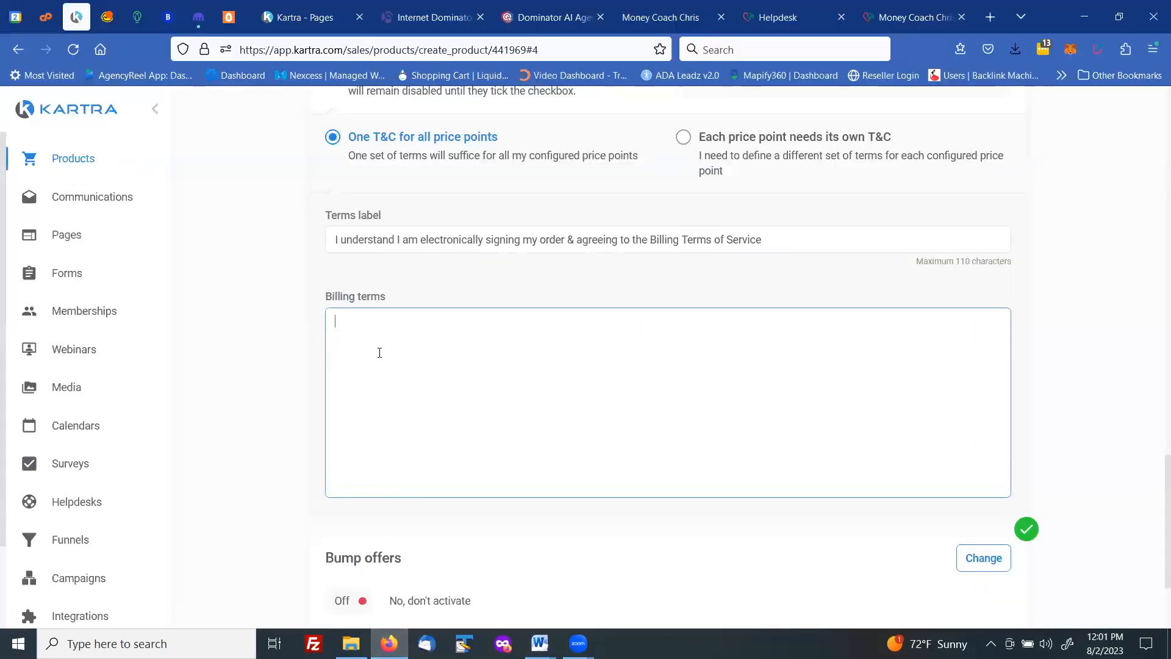
{"action": "right_click", "coordinate": [367, 334]}
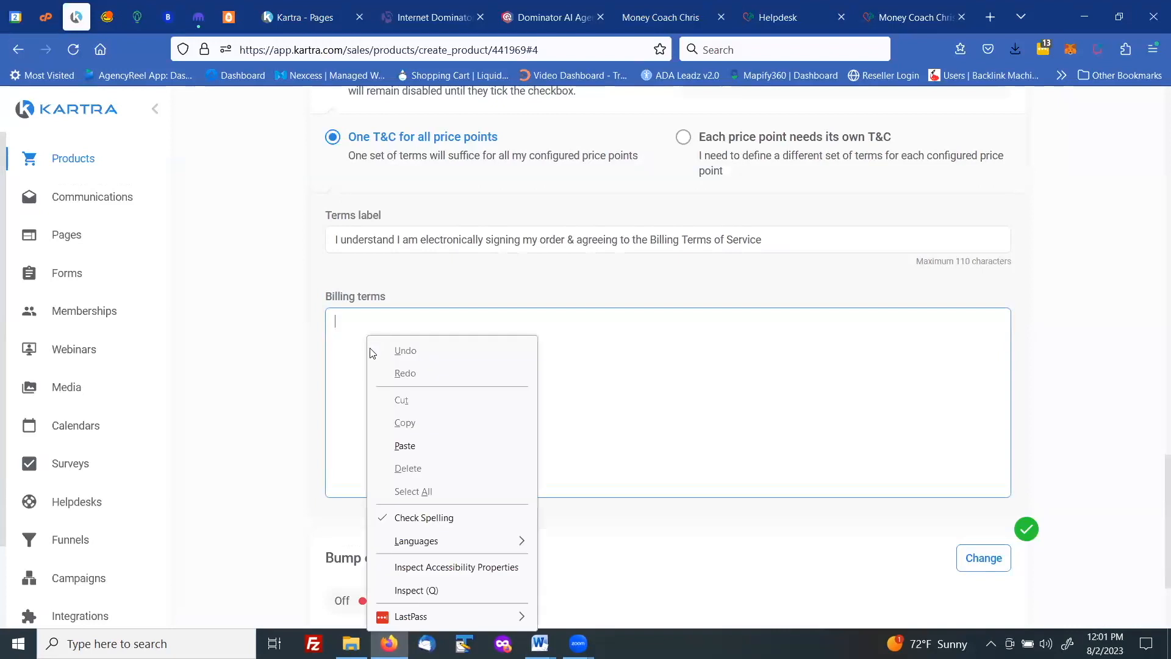
{"action": "left_click", "coordinate": [405, 446]}
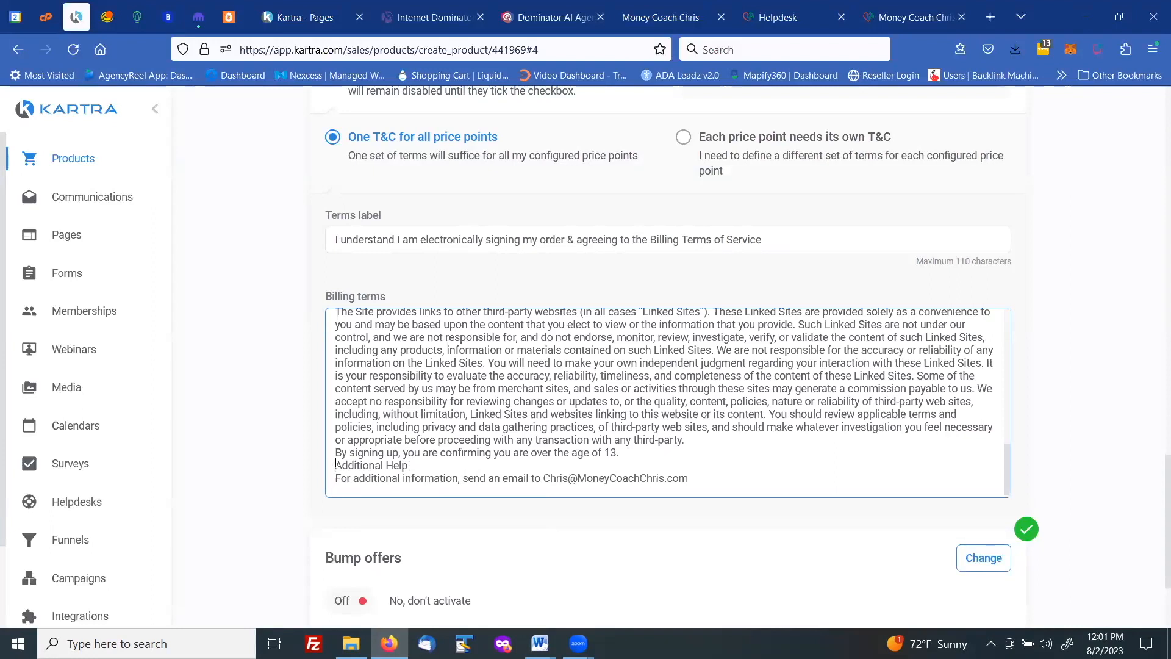
{"action": "scroll", "coordinate": [390, 464], "scroll_direction": "up", "scroll_amount": 15}
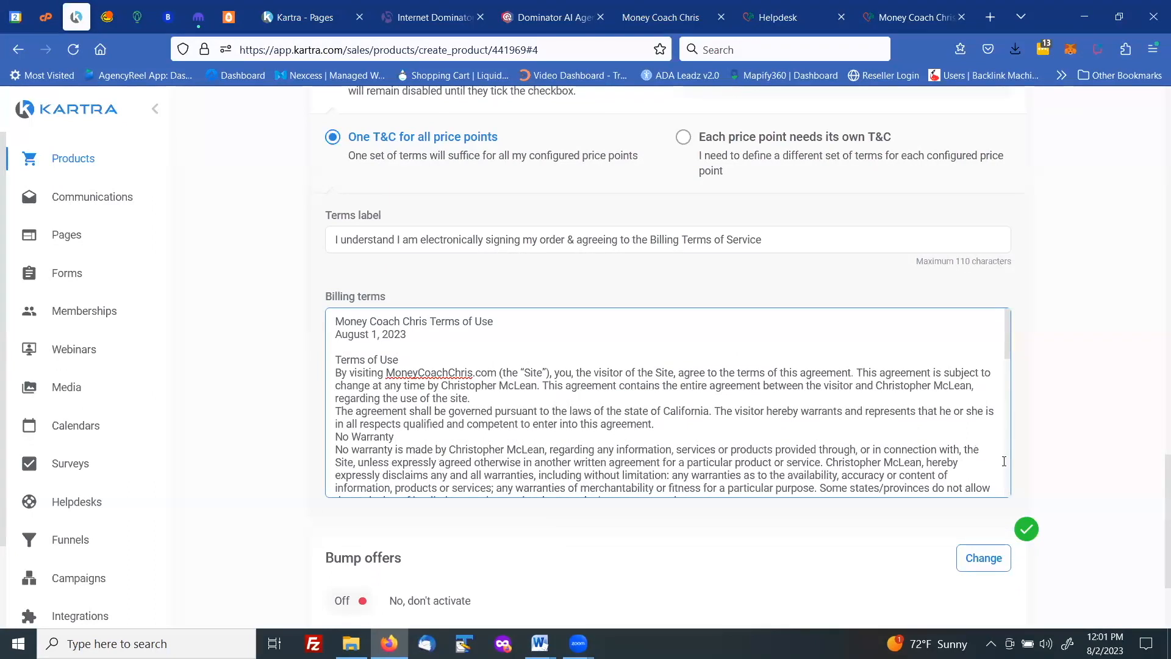
{"action": "scroll", "coordinate": [969, 408], "scroll_direction": "up", "scroll_amount": 5}
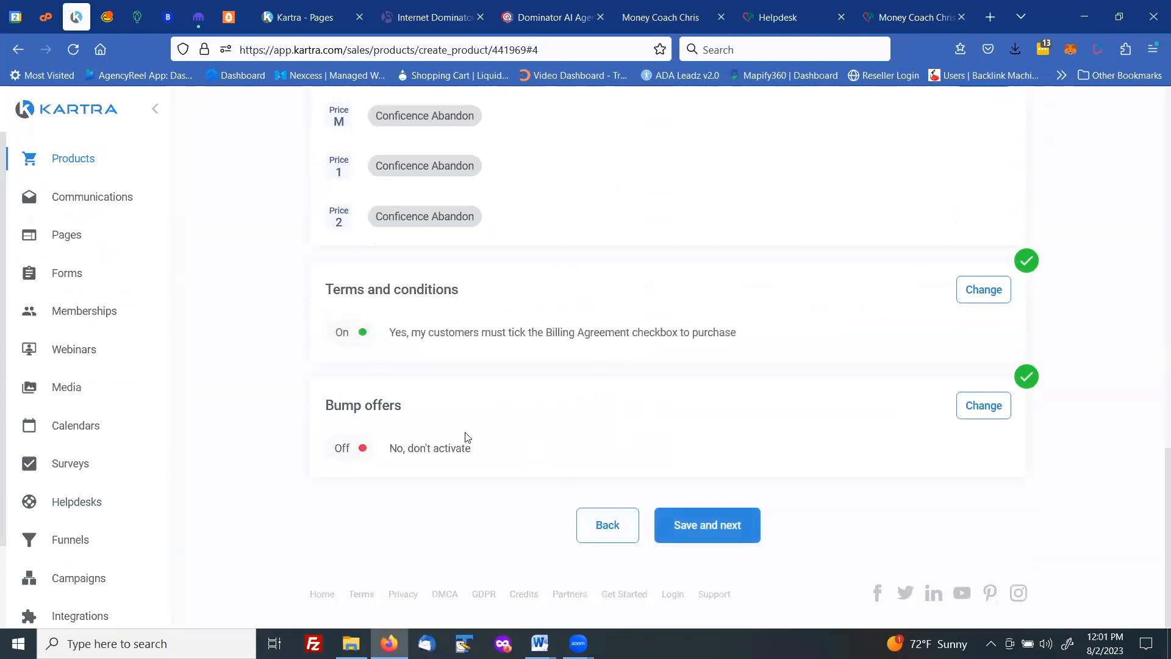
{"action": "left_click", "coordinate": [709, 535]}
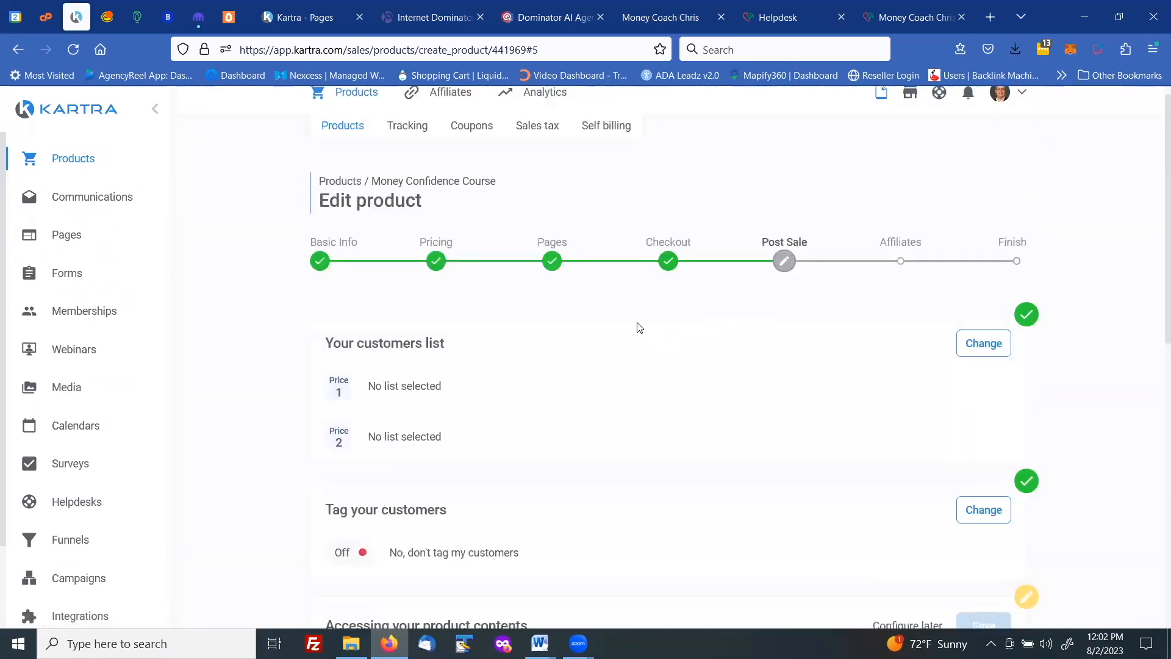
Subscribe buyers of price points 1 and 2 to the Customers list and save the customers list settings
{"action": "scroll", "coordinate": [638, 327], "scroll_direction": "down", "scroll_amount": 1}
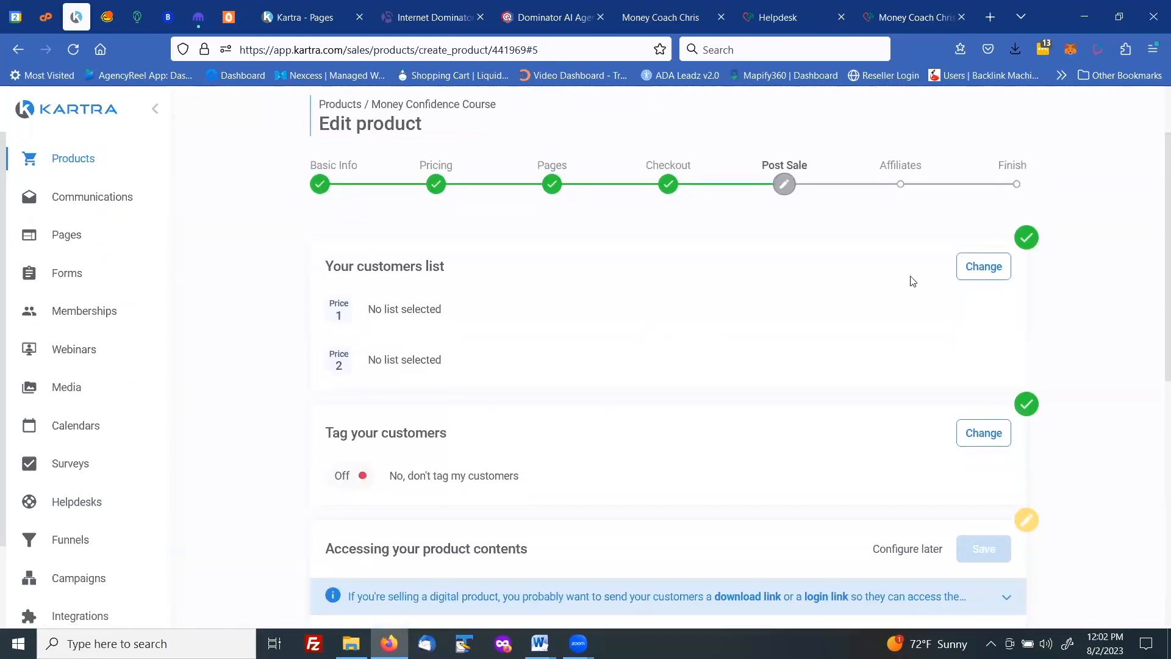
{"action": "left_click", "coordinate": [982, 272]}
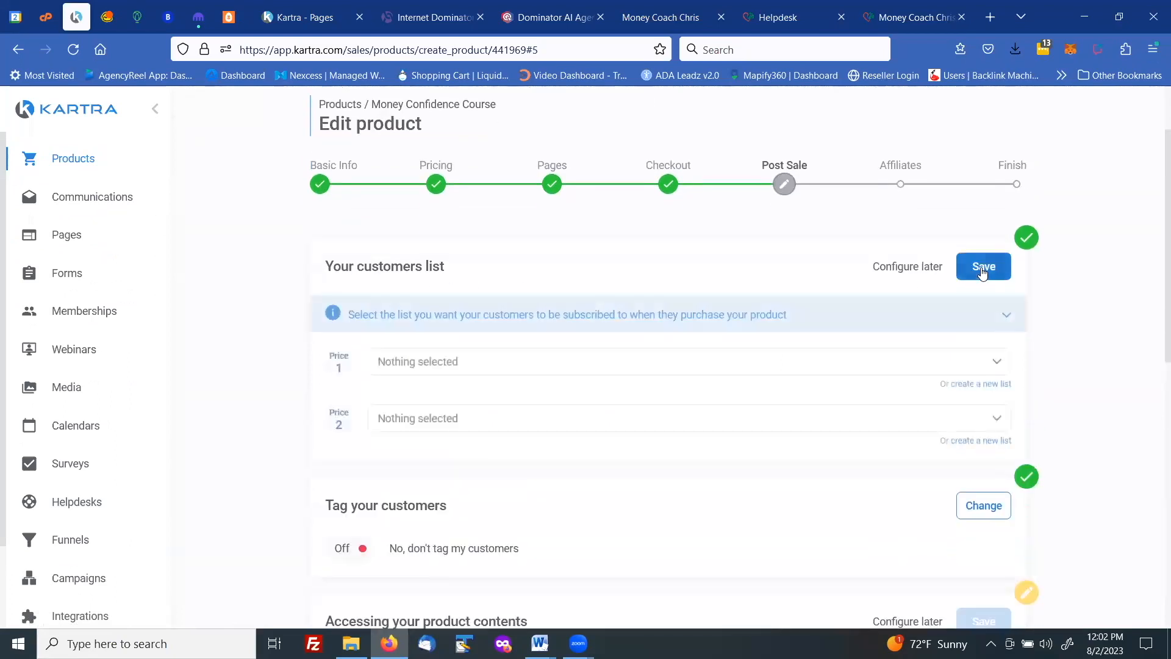
{"action": "left_click", "coordinate": [445, 372]}
{"action": "left_click", "coordinate": [433, 450]}
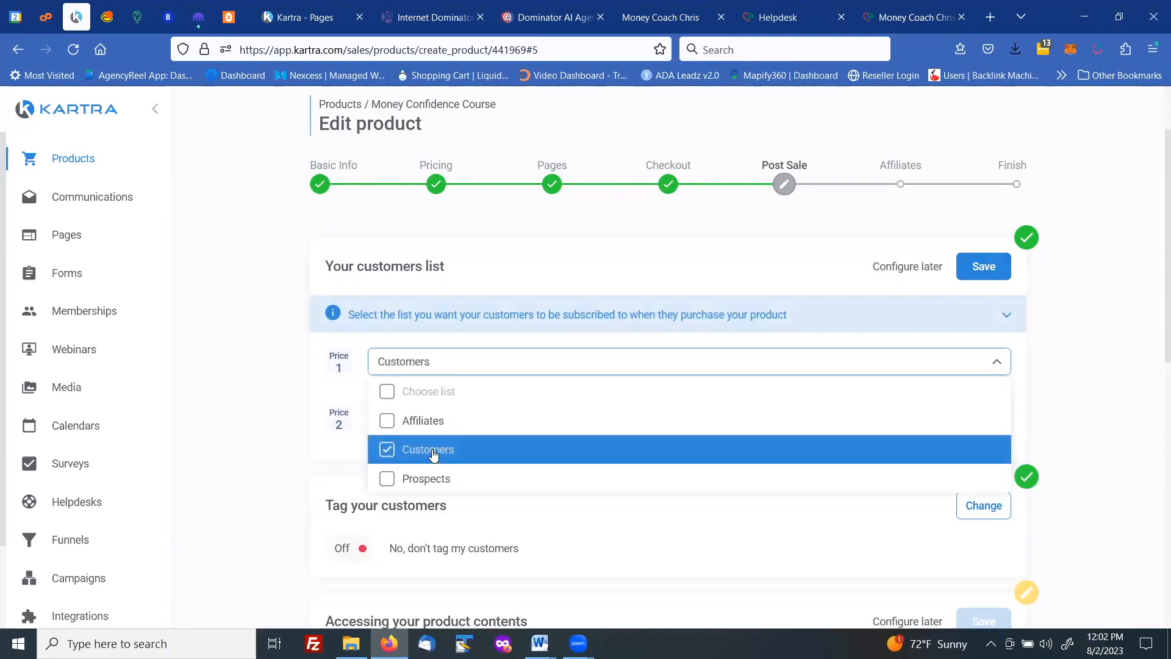
{"action": "left_click", "coordinate": [905, 342]}
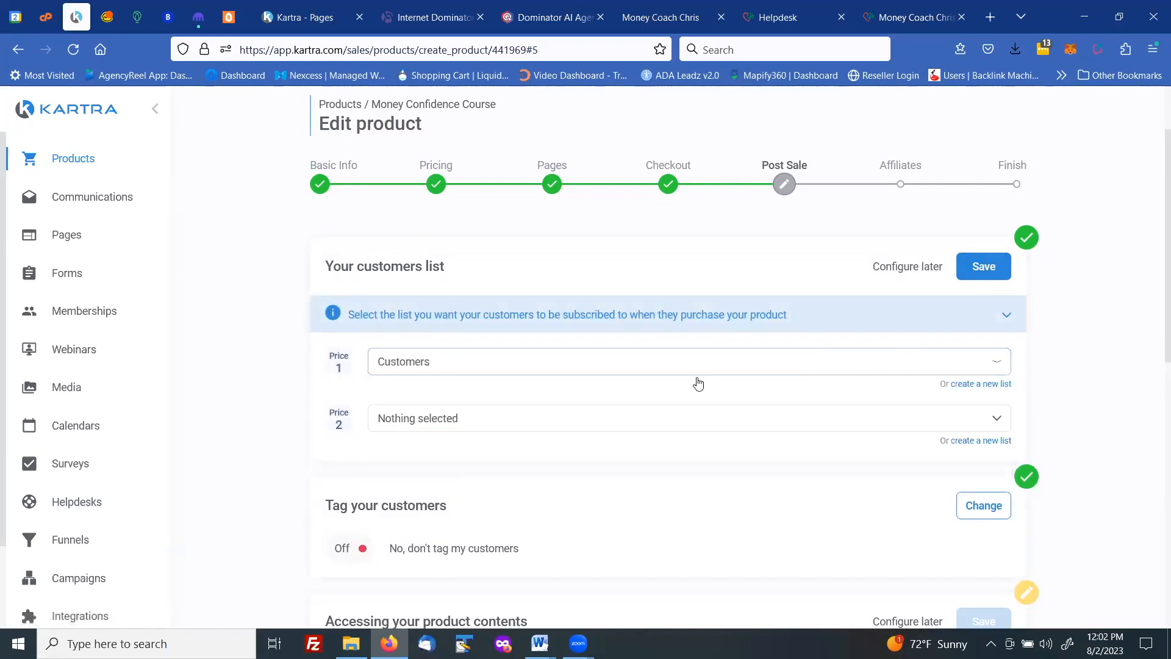
{"action": "left_click", "coordinate": [424, 430]}
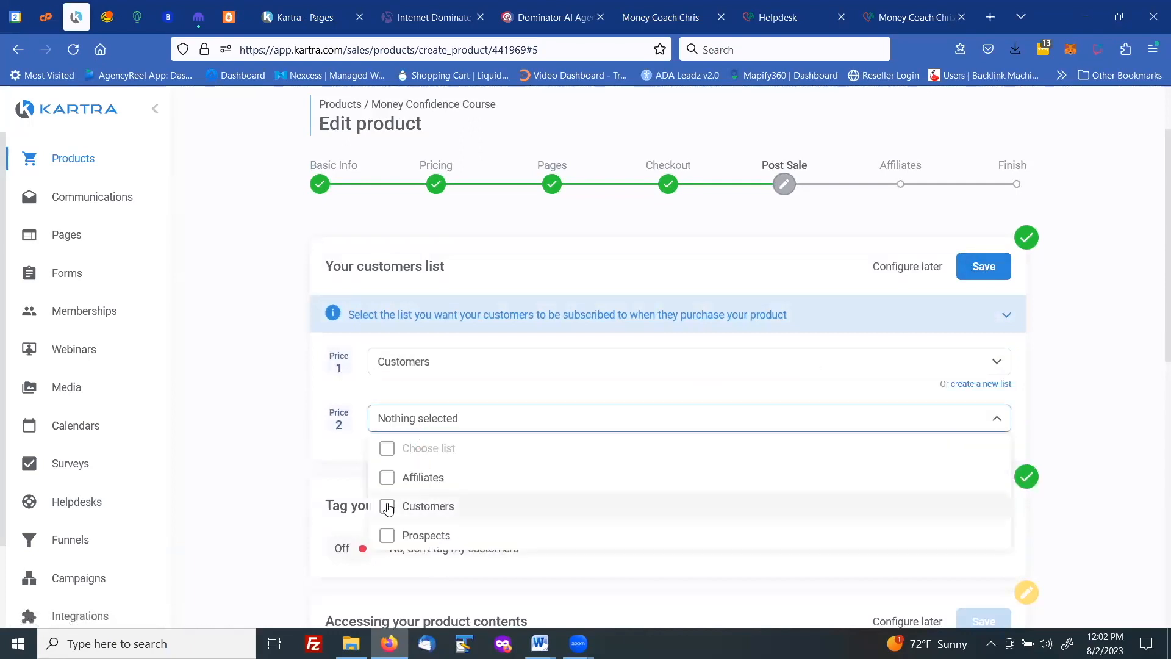
{"action": "left_click", "coordinate": [391, 505]}
{"action": "left_click", "coordinate": [717, 401]}
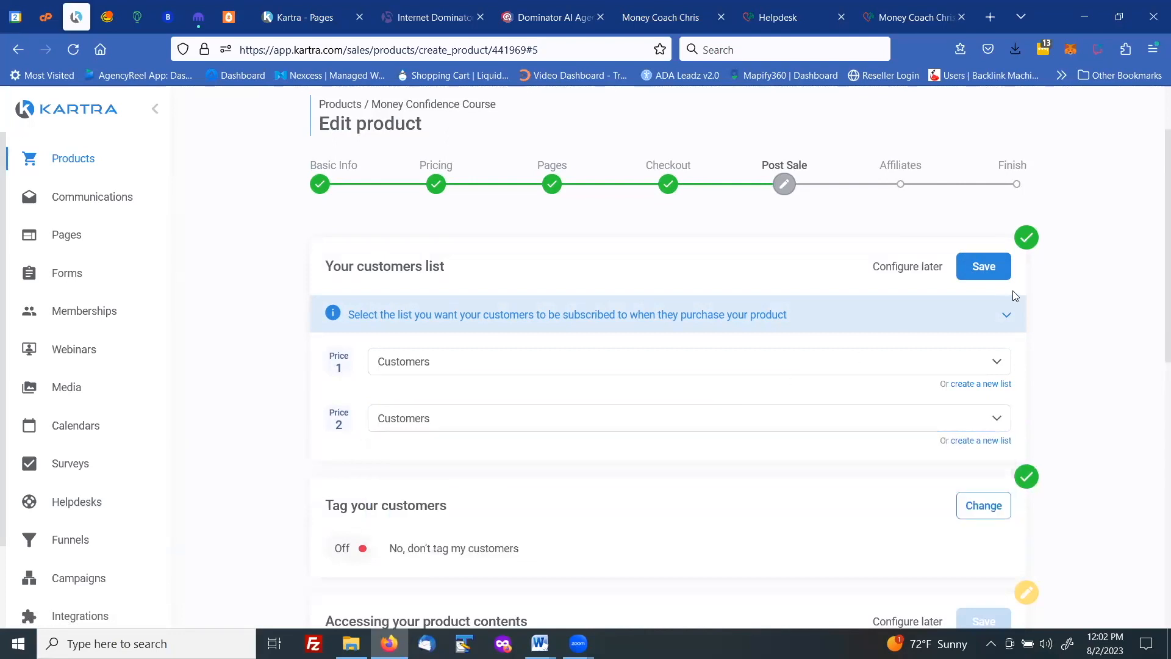
{"action": "left_click", "coordinate": [977, 265]}
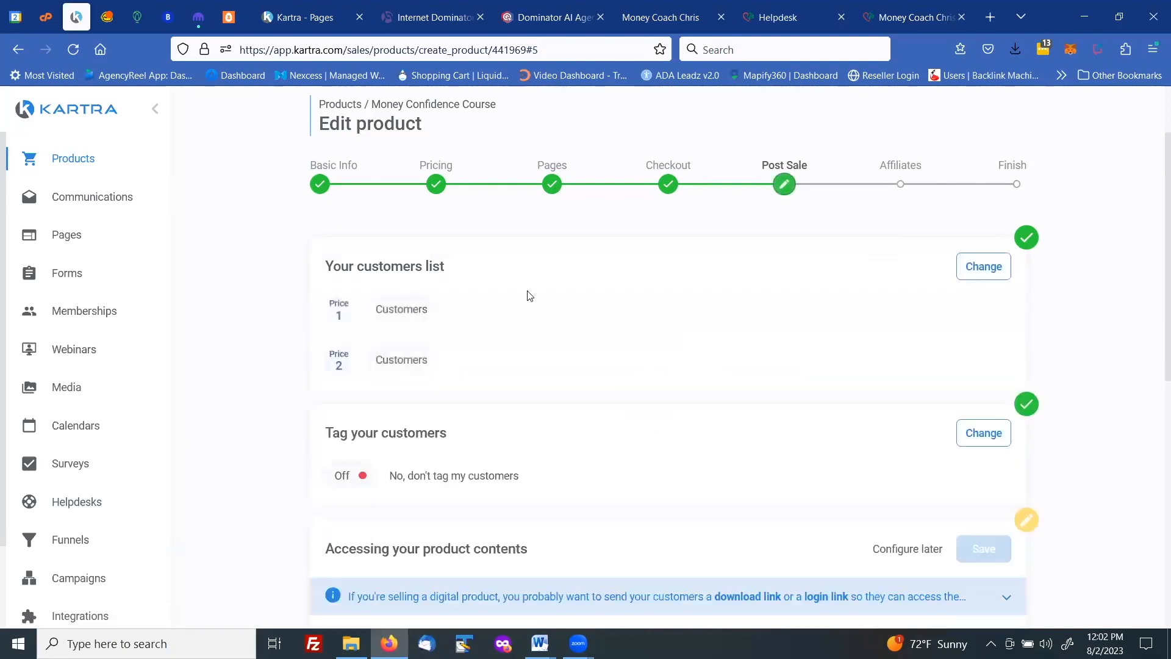
Turn on customer tagging so that a tag is assigned when someone buys this product
{"action": "scroll", "coordinate": [527, 296], "scroll_direction": "down", "scroll_amount": 2}
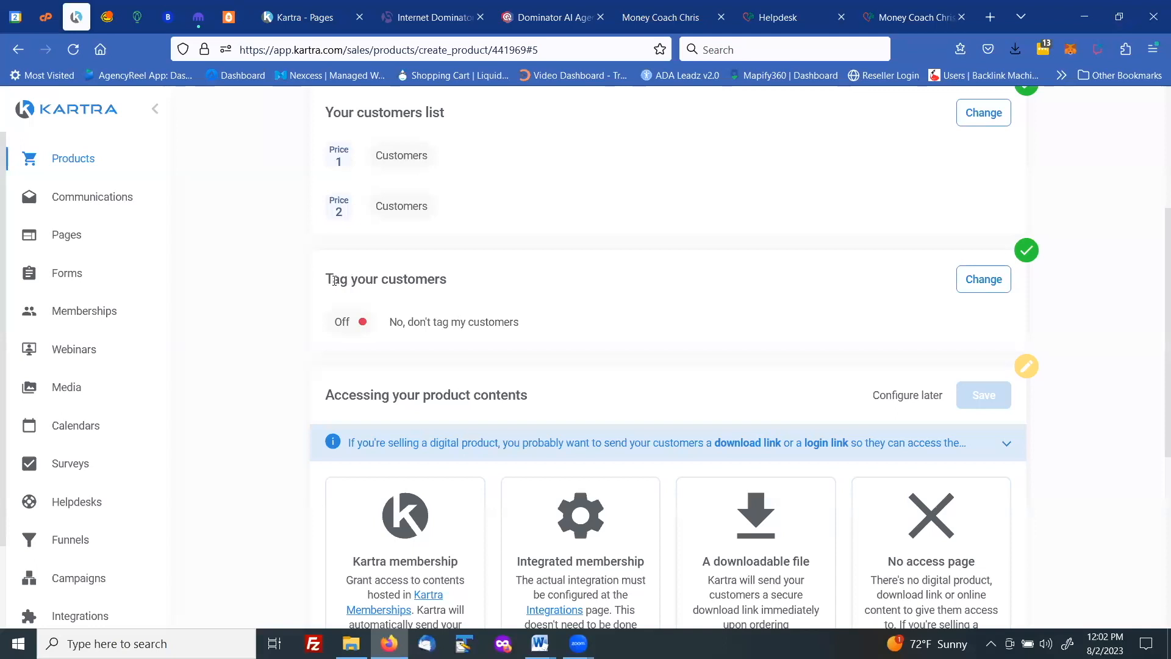
{"action": "left_click", "coordinate": [980, 282]}
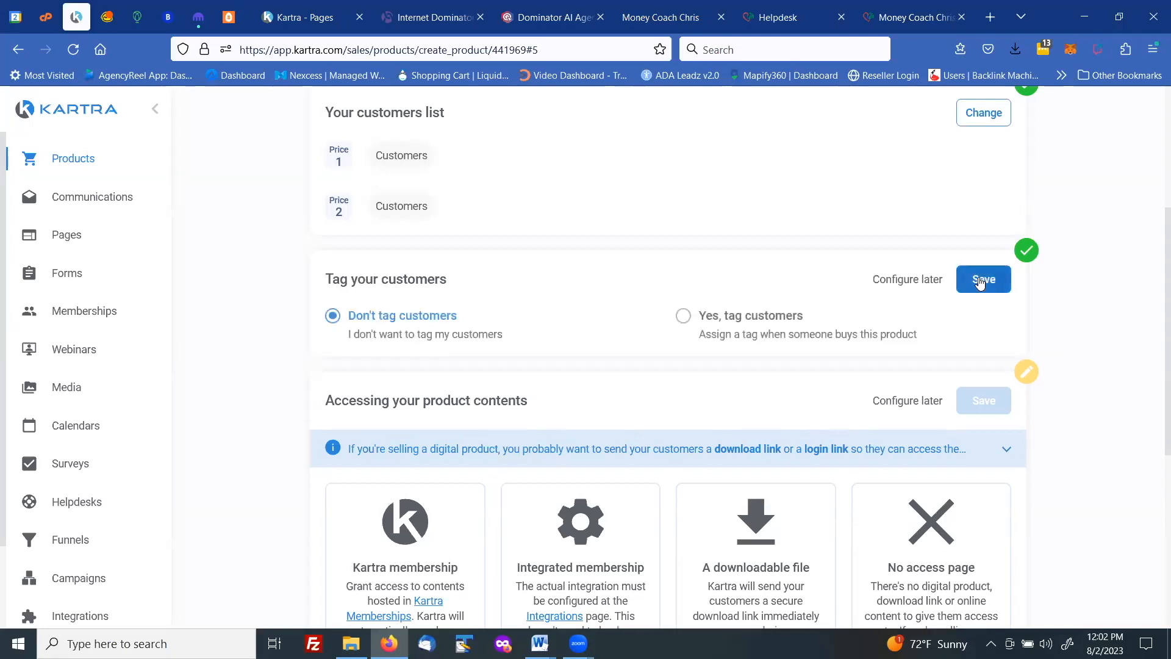
{"action": "left_click", "coordinate": [684, 318]}
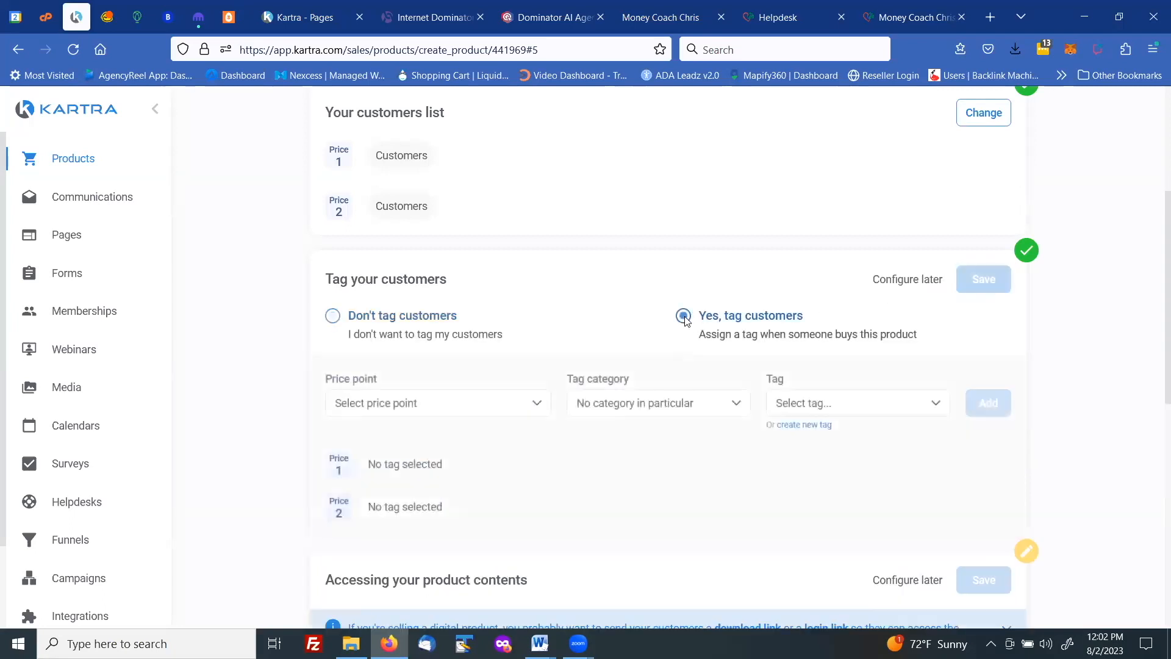
Create a new tag with "Money Confidence Customer" as both its name and its description
{"action": "left_click", "coordinate": [796, 424]}
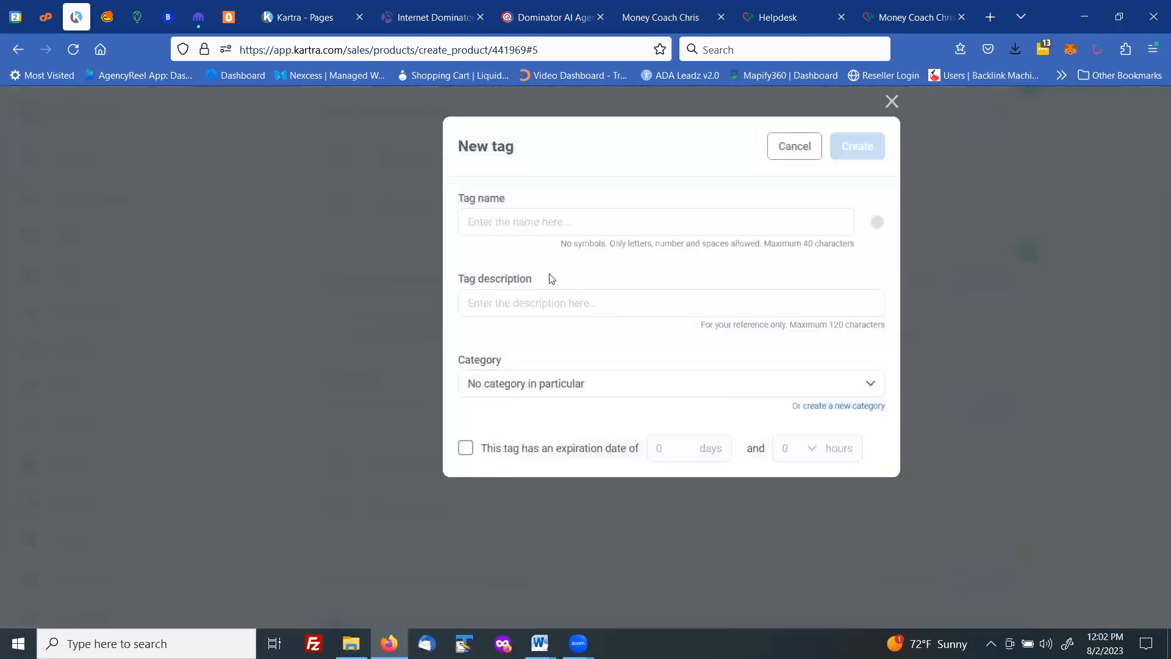
{"action": "left_click", "coordinate": [505, 217]}
{"action": "type", "text": "Money Confidence"}
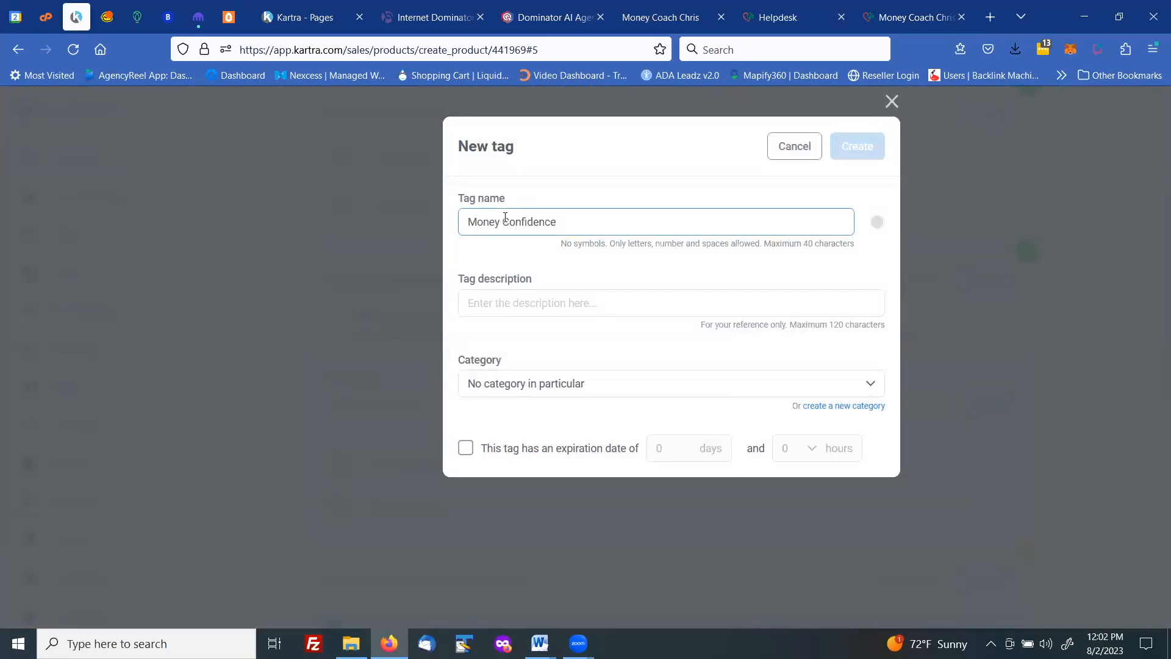
{"action": "type", "text": "Customer"}
{"action": "left_click_drag", "start_coordinate": [612, 224], "coordinate": [481, 222]}
{"action": "right_click", "coordinate": [486, 223]}
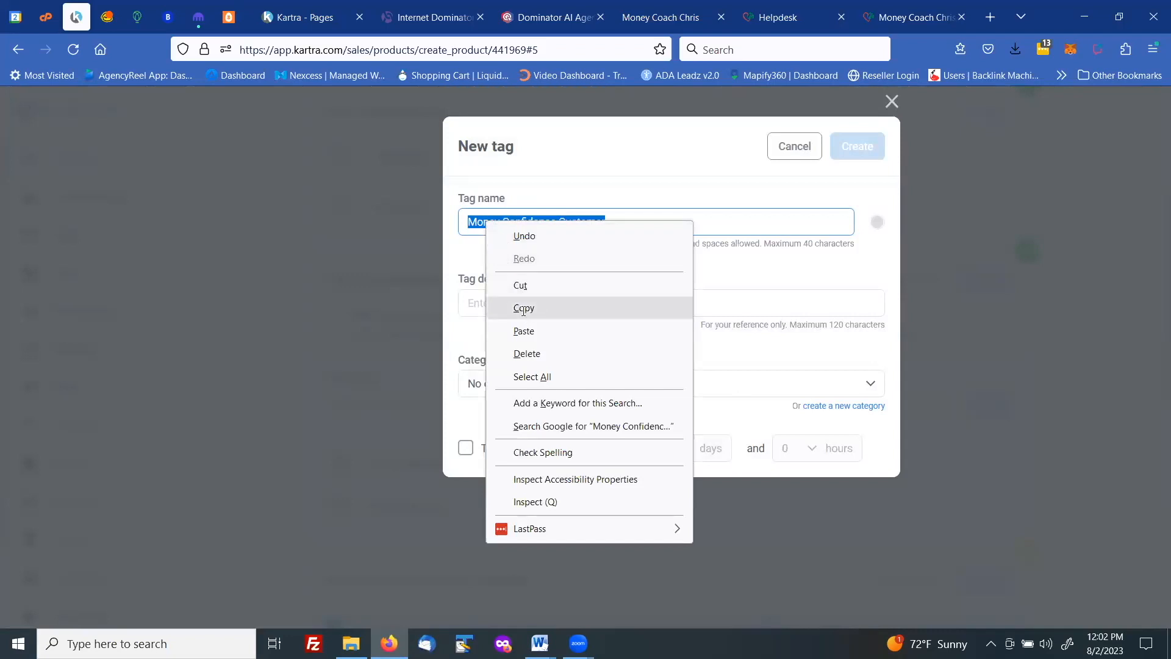
{"action": "left_click", "coordinate": [526, 306]}
{"action": "left_click", "coordinate": [505, 309]}
{"action": "right_click", "coordinate": [506, 313]}
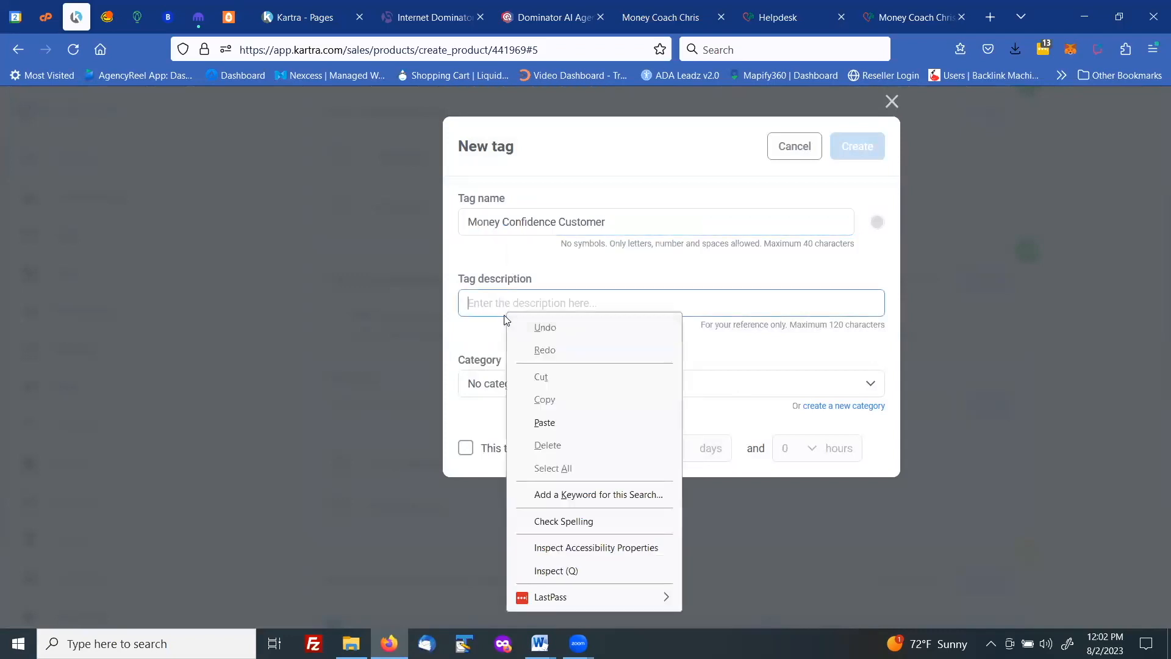
{"action": "left_click", "coordinate": [538, 423]}
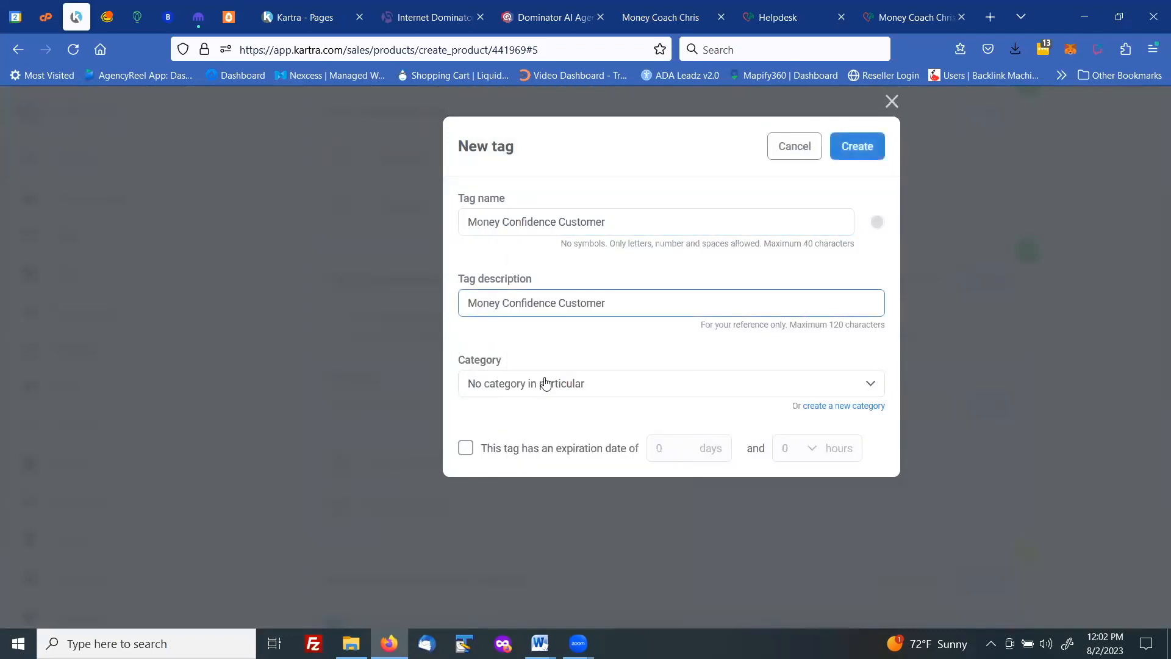
{"action": "left_click", "coordinate": [857, 146]}
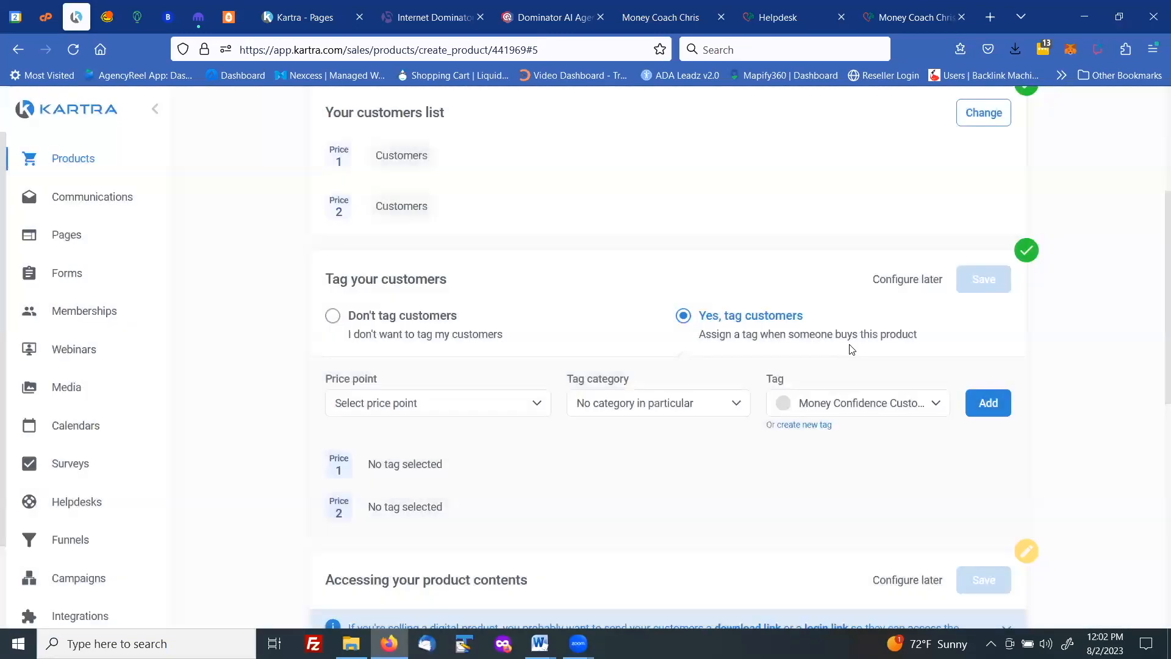
Assign the "Money Confidence Customer" tag to Price point 1
{"action": "left_click", "coordinate": [977, 409]}
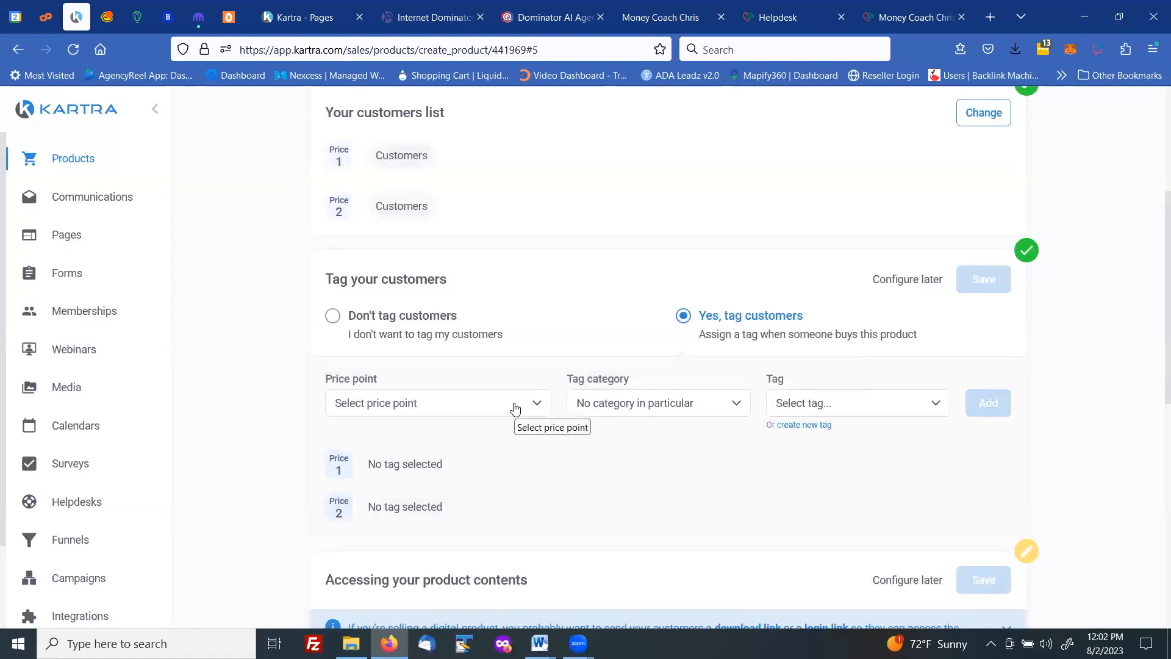
{"action": "left_click", "coordinate": [534, 407]}
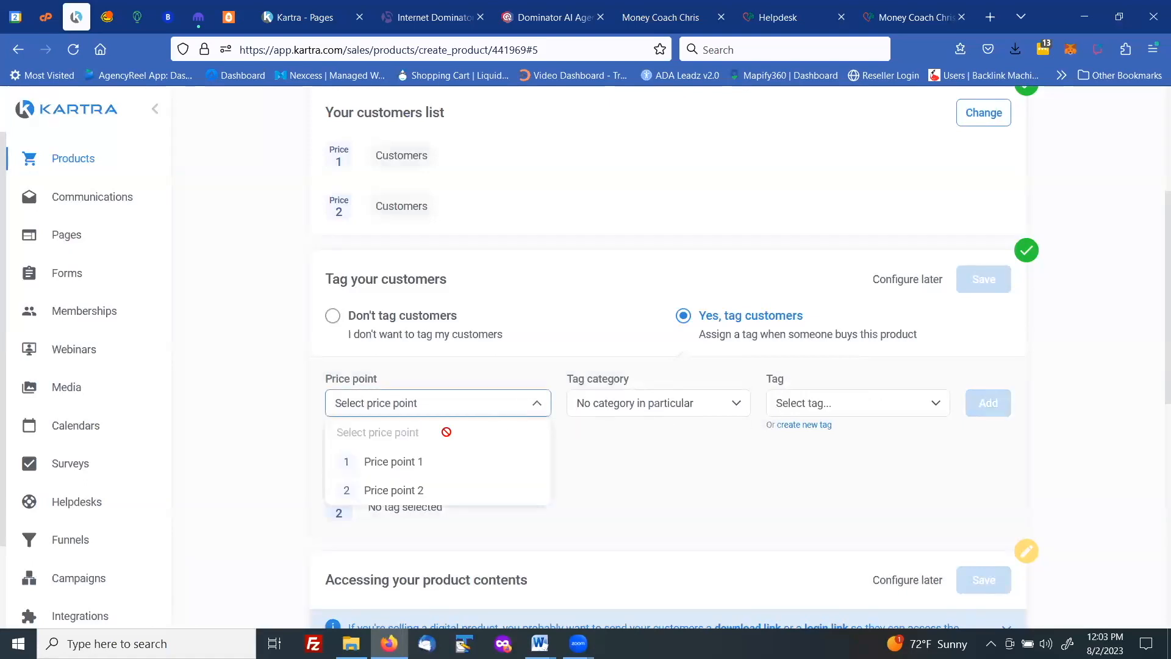
{"action": "left_click", "coordinate": [431, 464]}
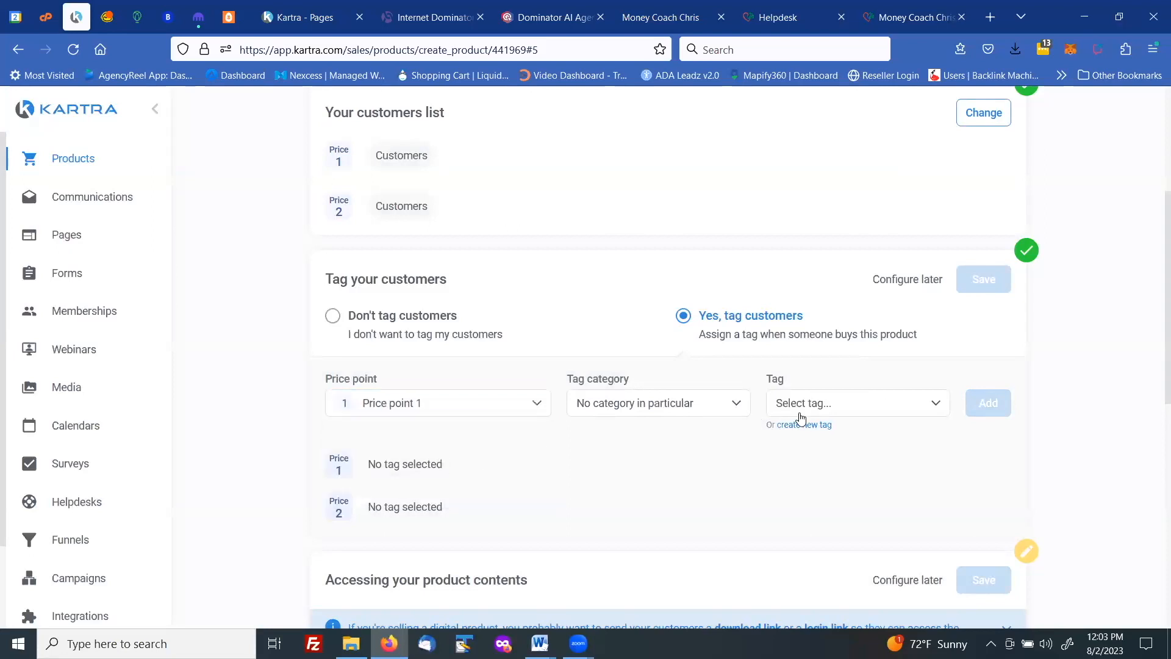
{"action": "left_click", "coordinate": [800, 413]}
{"action": "scroll", "coordinate": [838, 481], "scroll_direction": "down", "scroll_amount": 1}
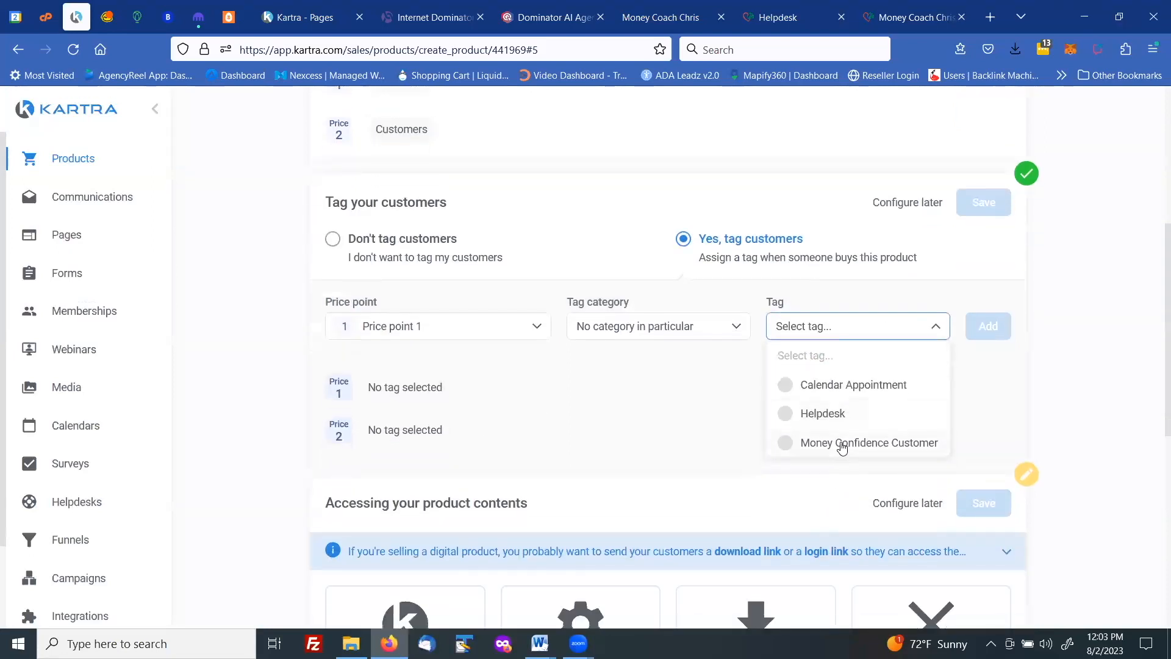
{"action": "left_click", "coordinate": [844, 446]}
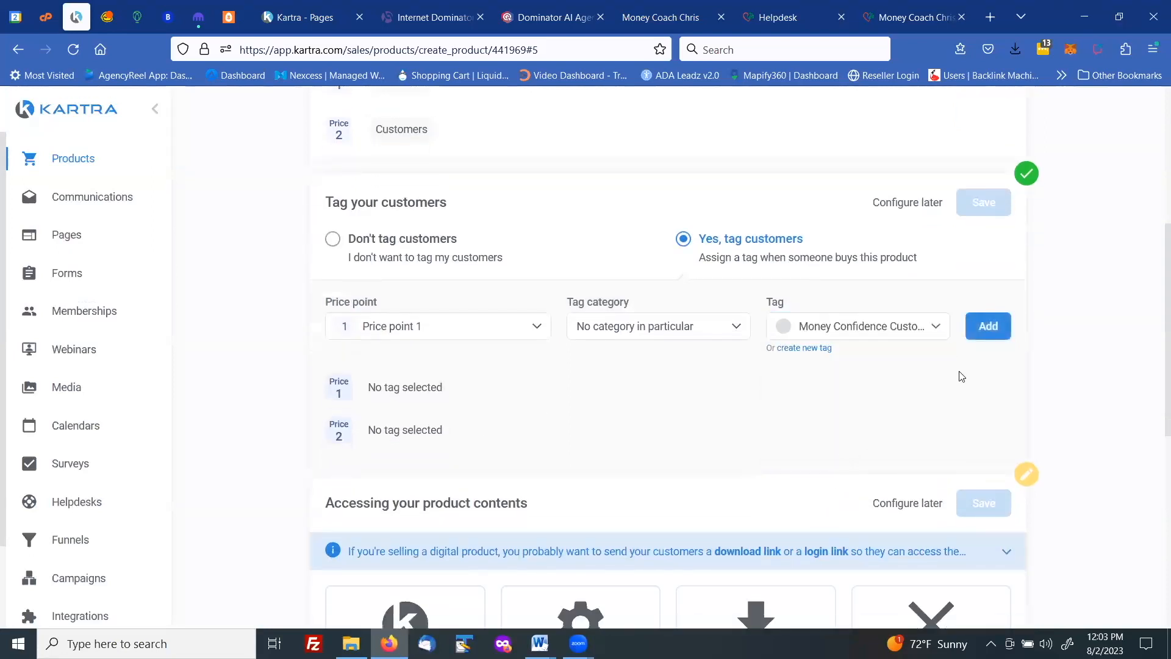
{"action": "left_click", "coordinate": [986, 332]}
Assign the "Money Confidence Customer" tag to Price point 2 and save the customer tagging settings
{"action": "left_click", "coordinate": [439, 332]}
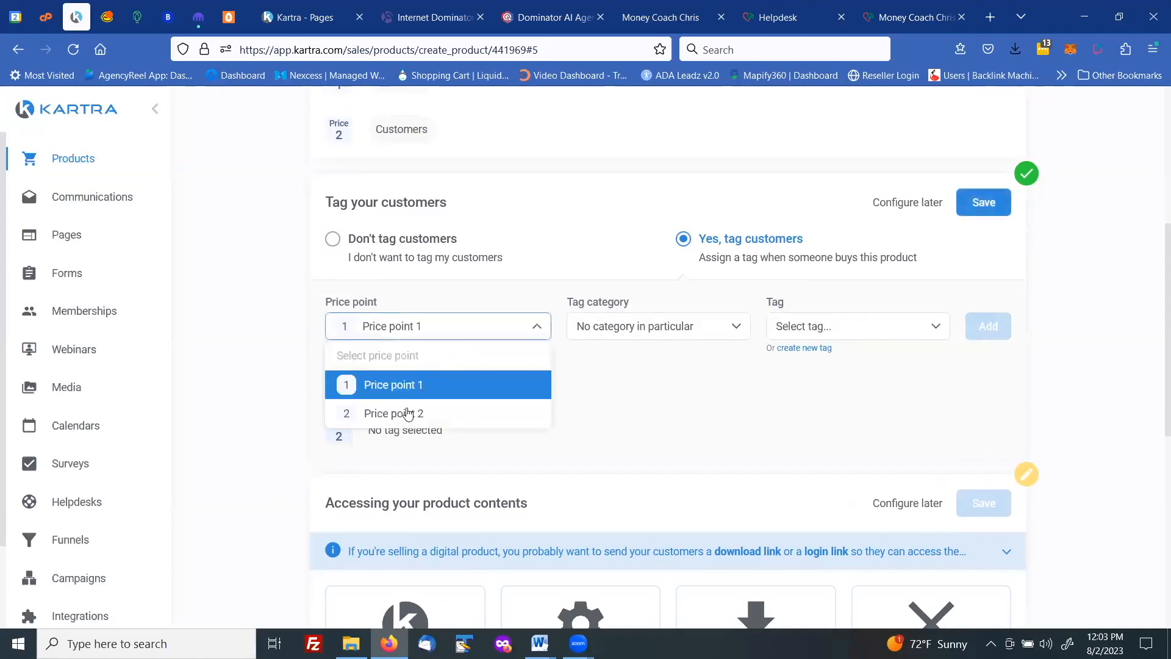
{"action": "left_click", "coordinate": [407, 413]}
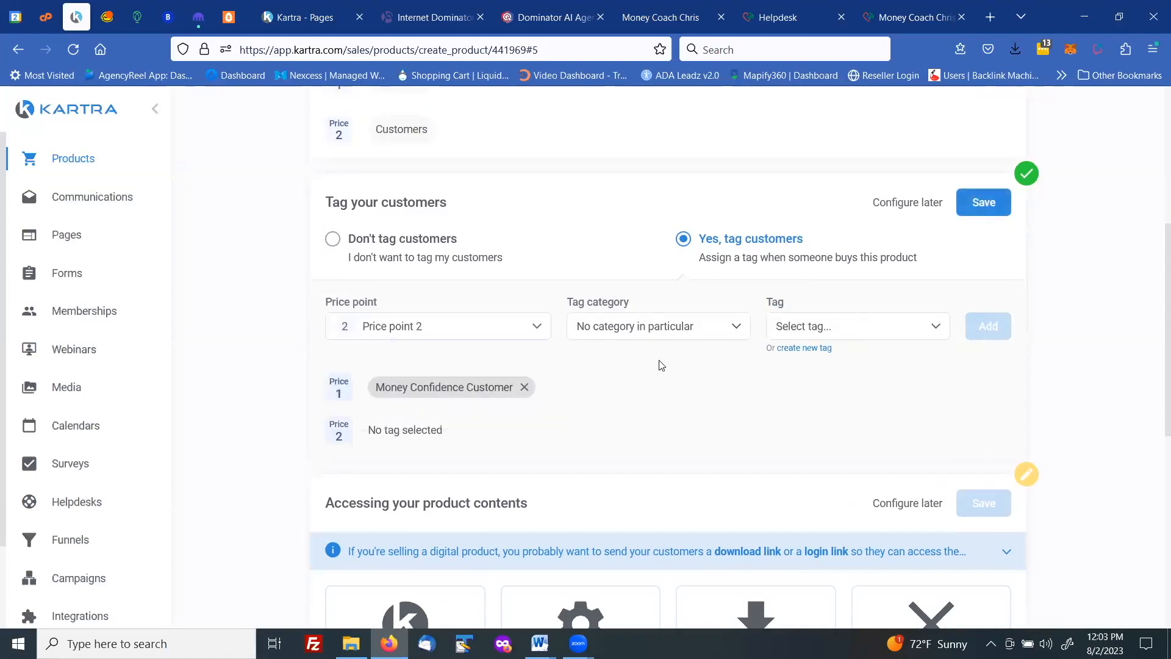
{"action": "left_click", "coordinate": [806, 337]}
{"action": "left_click", "coordinate": [808, 446]}
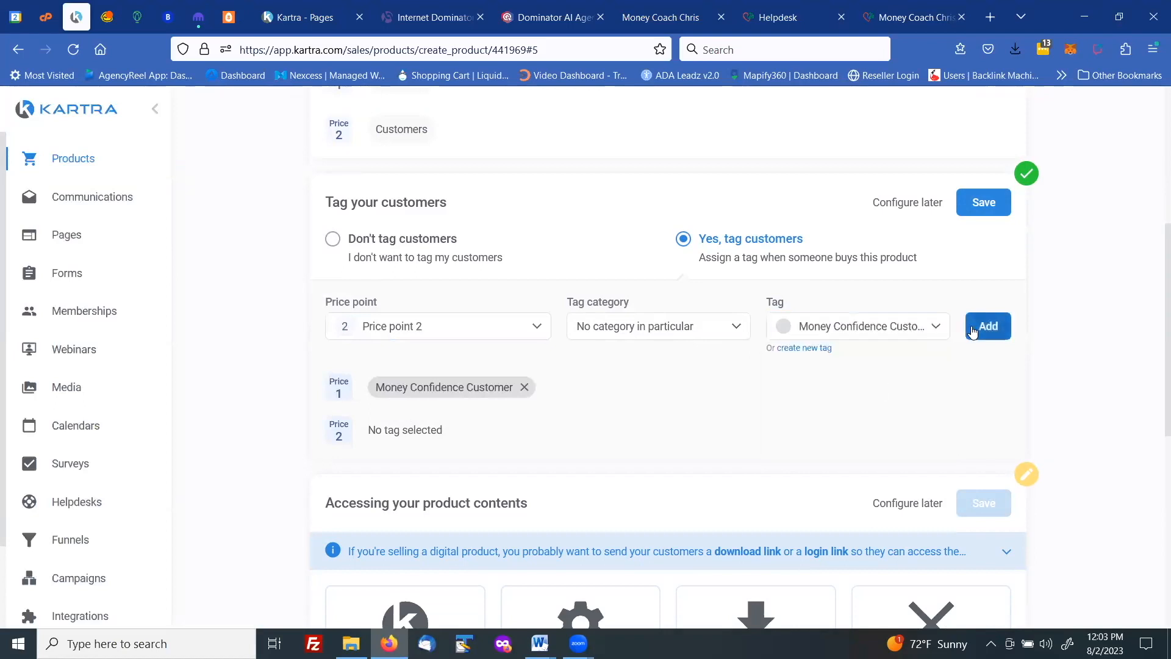
{"action": "left_click", "coordinate": [973, 333]}
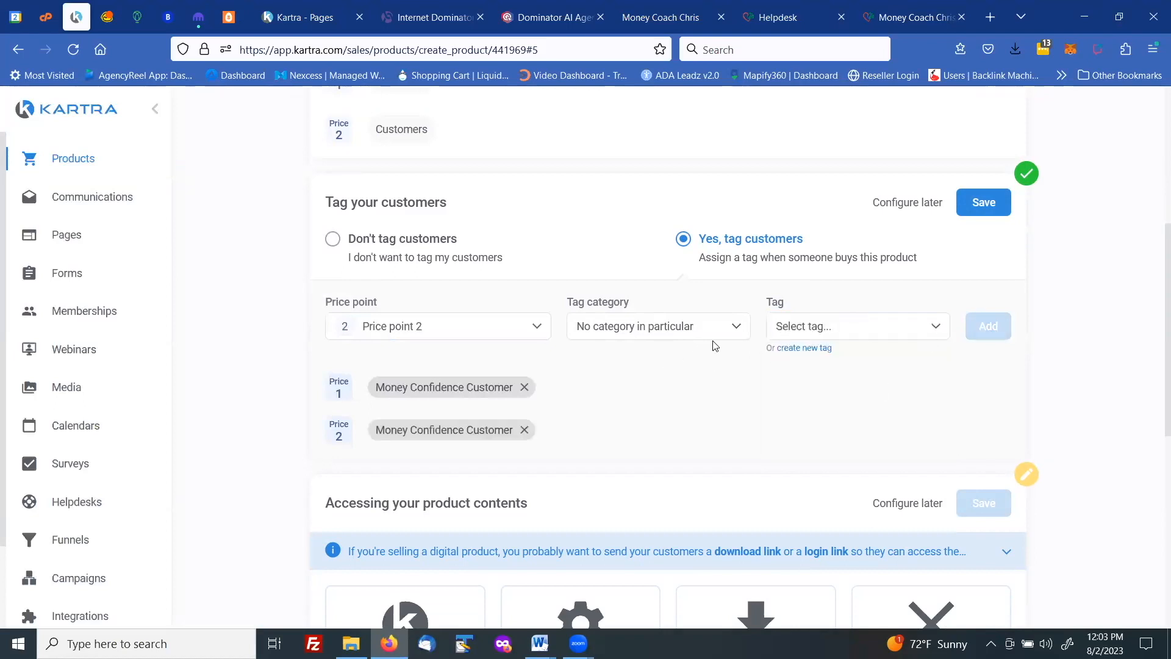
{"action": "left_click", "coordinate": [970, 206]}
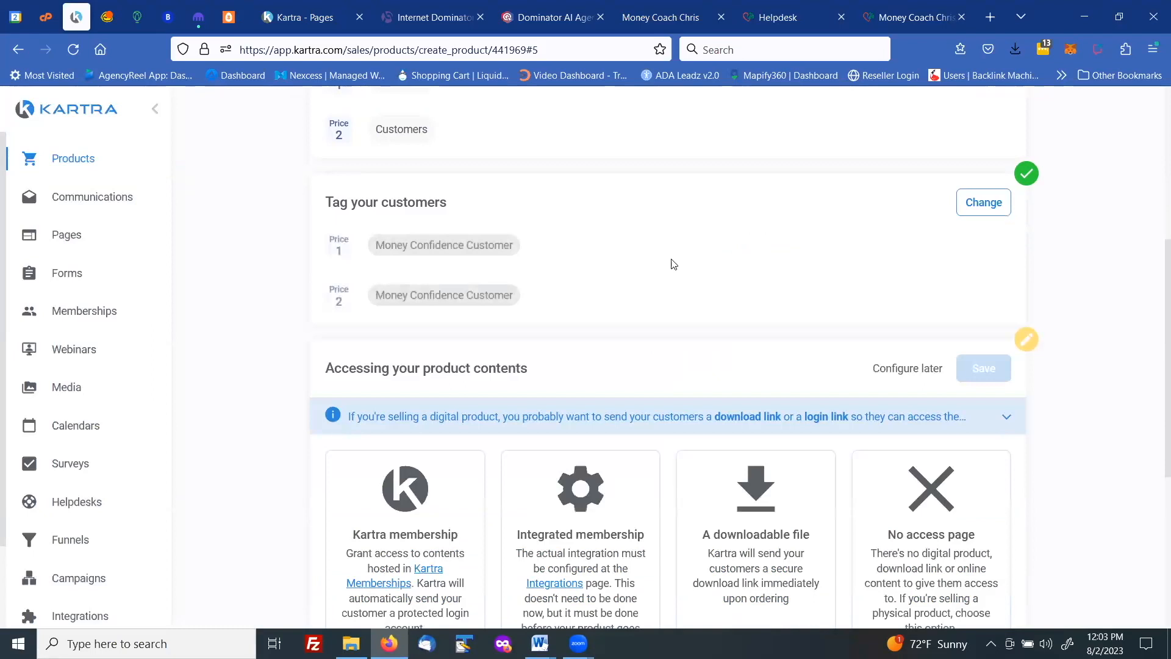
Defer the configuration of product content access and save the post-sale settings to continue to the affiliate settings
{"action": "scroll", "coordinate": [396, 147], "scroll_direction": "up", "scroll_amount": 2}
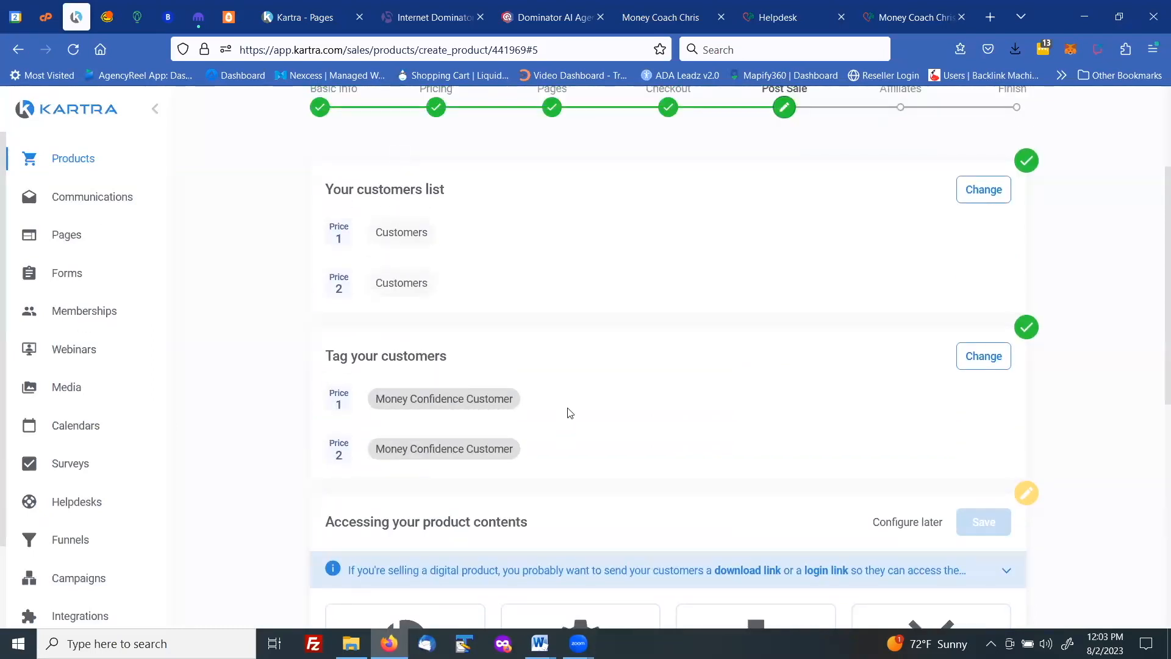
{"action": "scroll", "coordinate": [580, 381], "scroll_direction": "down", "scroll_amount": 5}
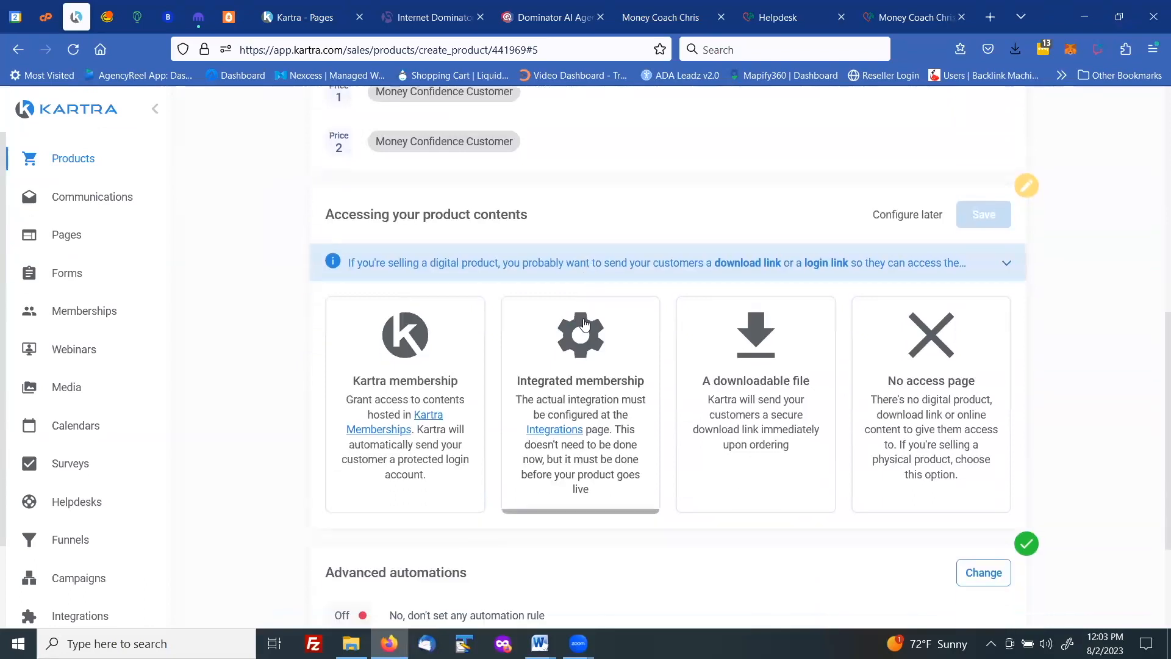
{"action": "scroll", "coordinate": [584, 323], "scroll_direction": "down", "scroll_amount": 3}
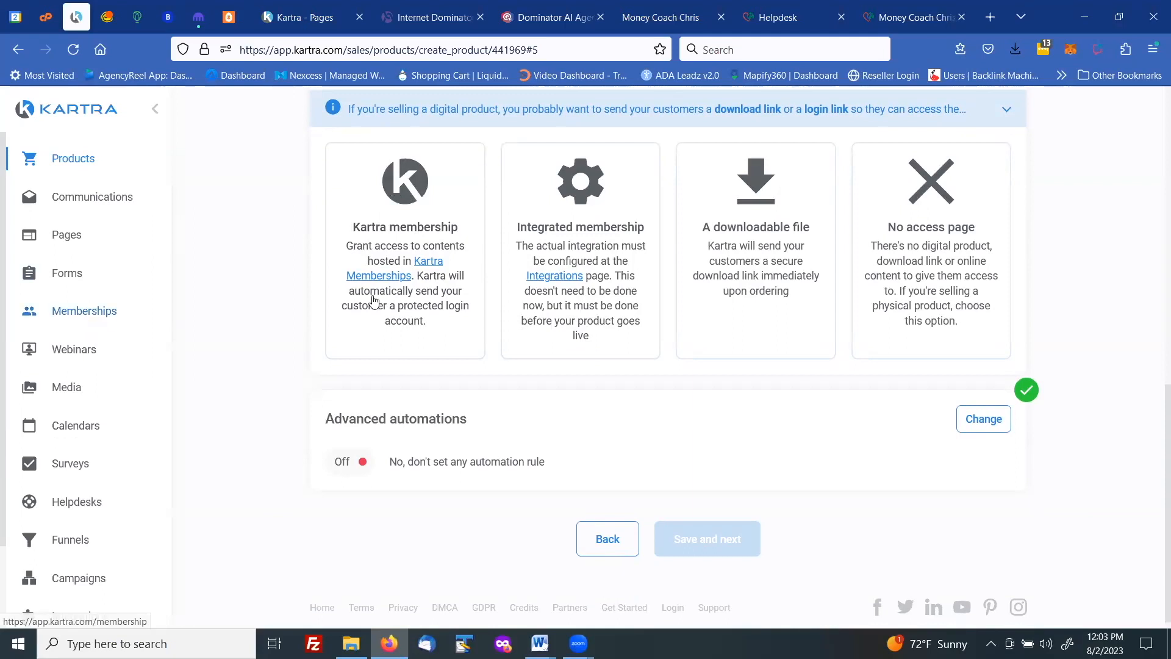
{"action": "scroll", "coordinate": [390, 293], "scroll_direction": "up", "scroll_amount": 3}
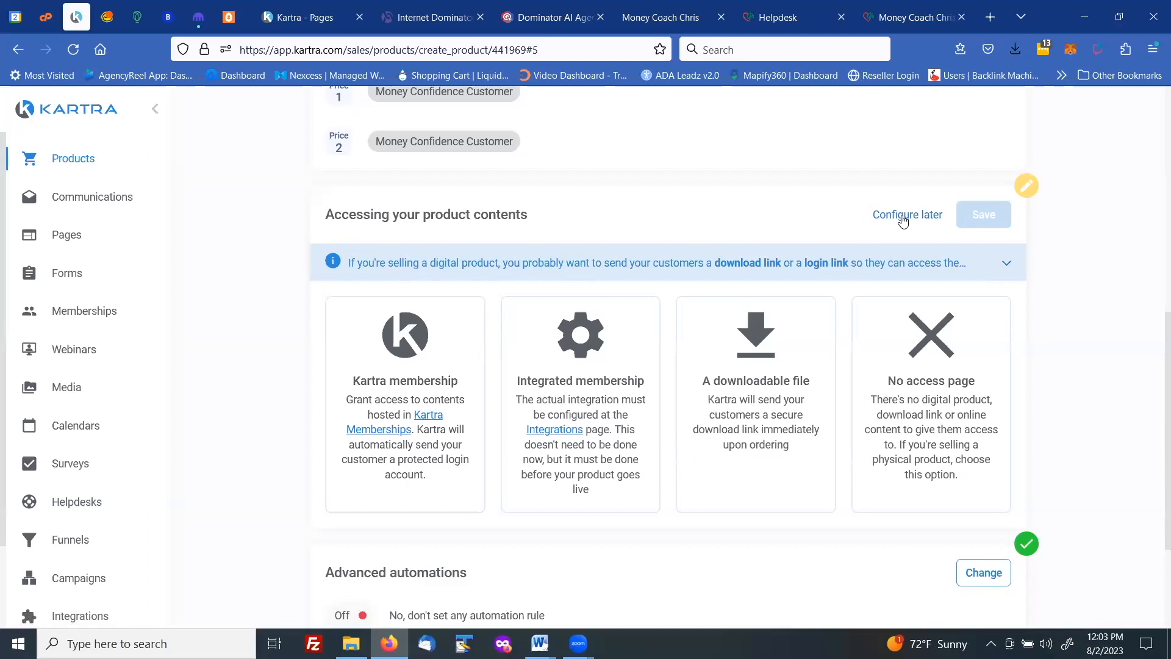
{"action": "left_click", "coordinate": [907, 215]}
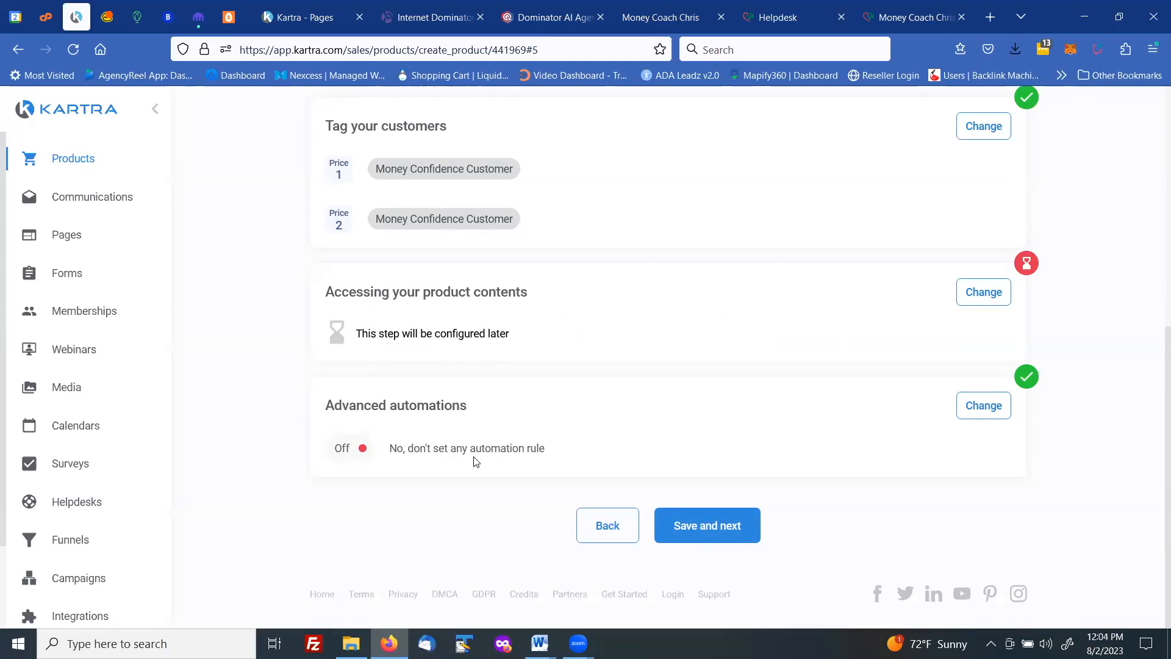
{"action": "left_click", "coordinate": [709, 527]}
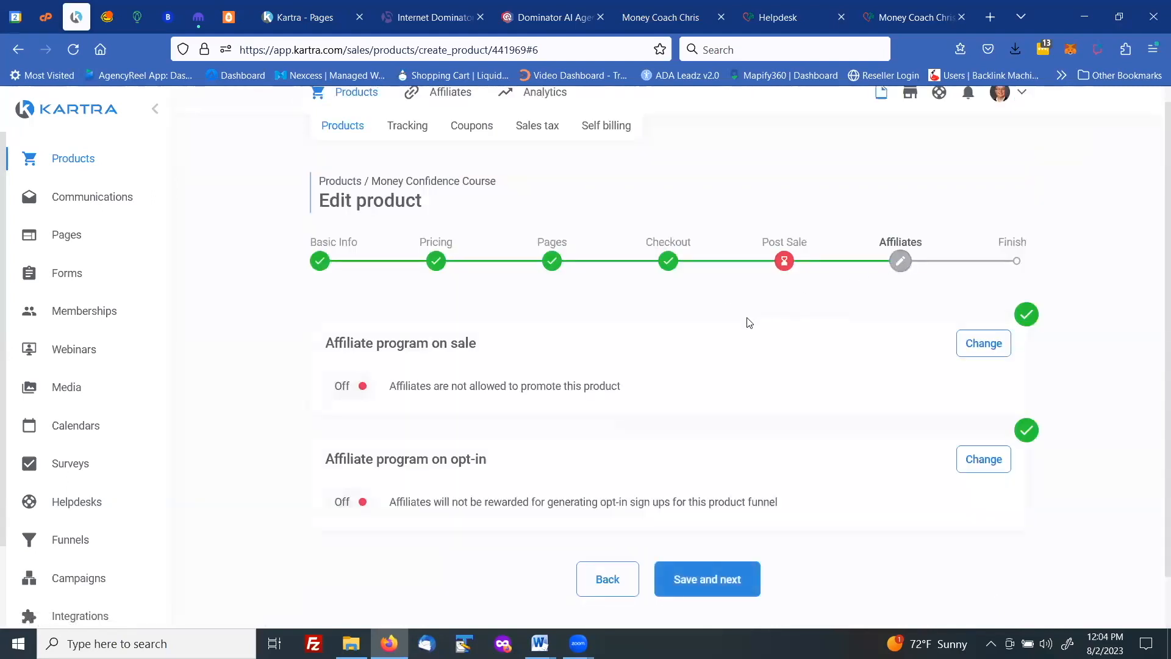
Activate the affiliate program on sale and compare the commission settings of both price points
{"action": "scroll", "coordinate": [749, 322], "scroll_direction": "down", "scroll_amount": 1}
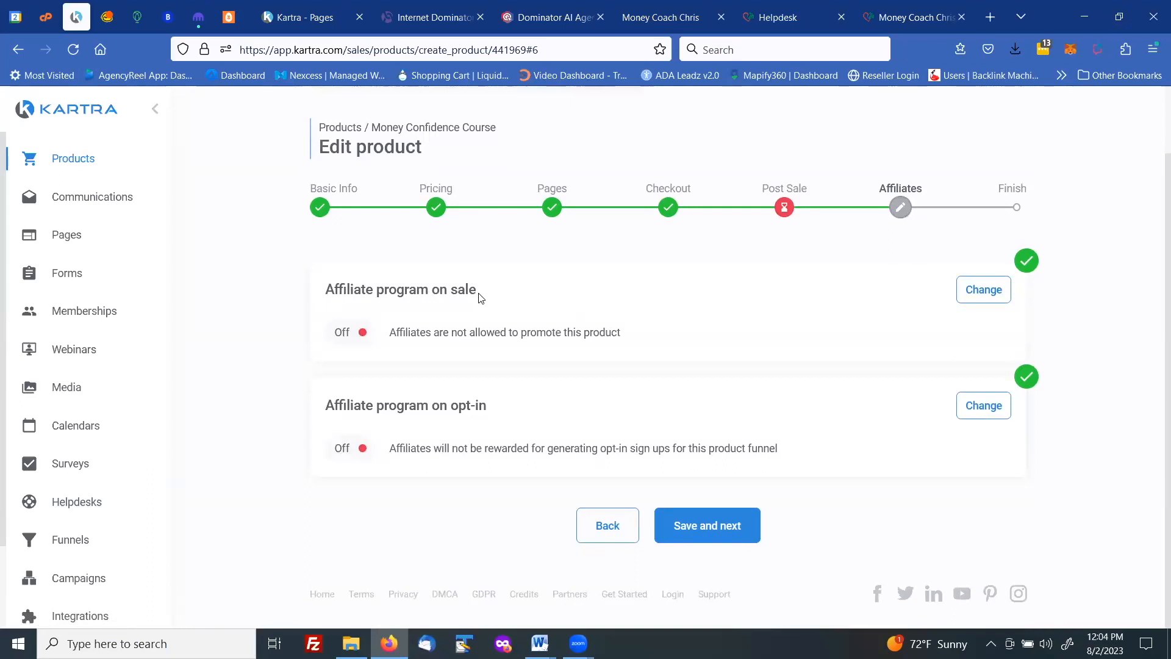
{"action": "left_click", "coordinate": [988, 291]}
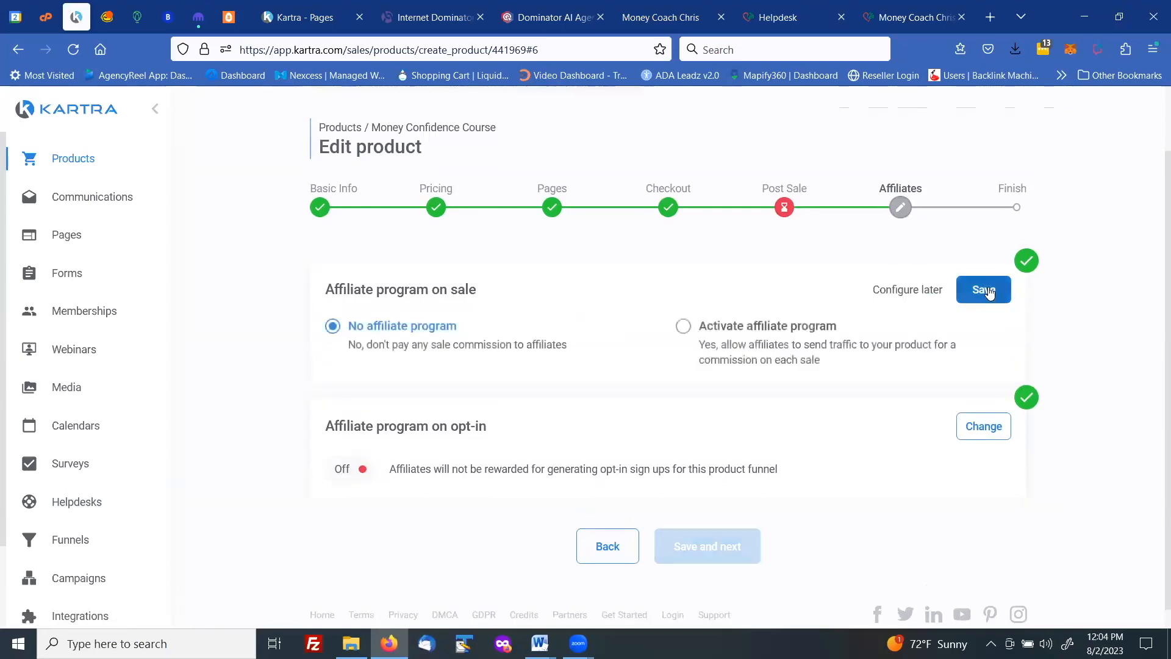
{"action": "left_click", "coordinate": [685, 327]}
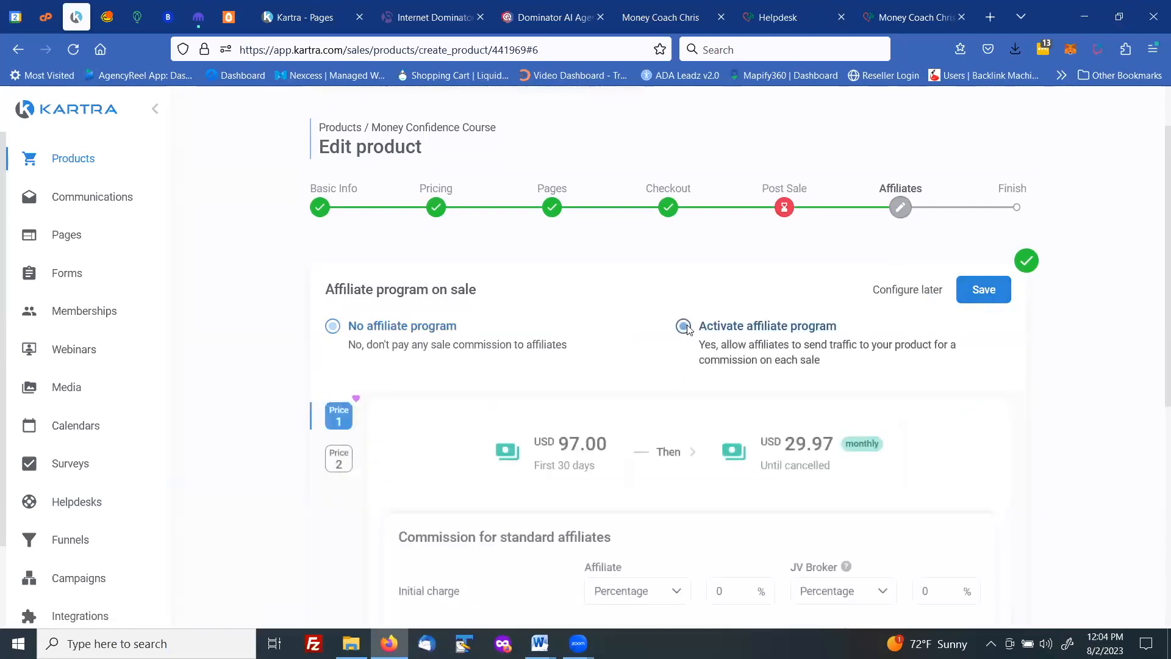
{"action": "scroll", "coordinate": [590, 314], "scroll_direction": "down", "scroll_amount": 3}
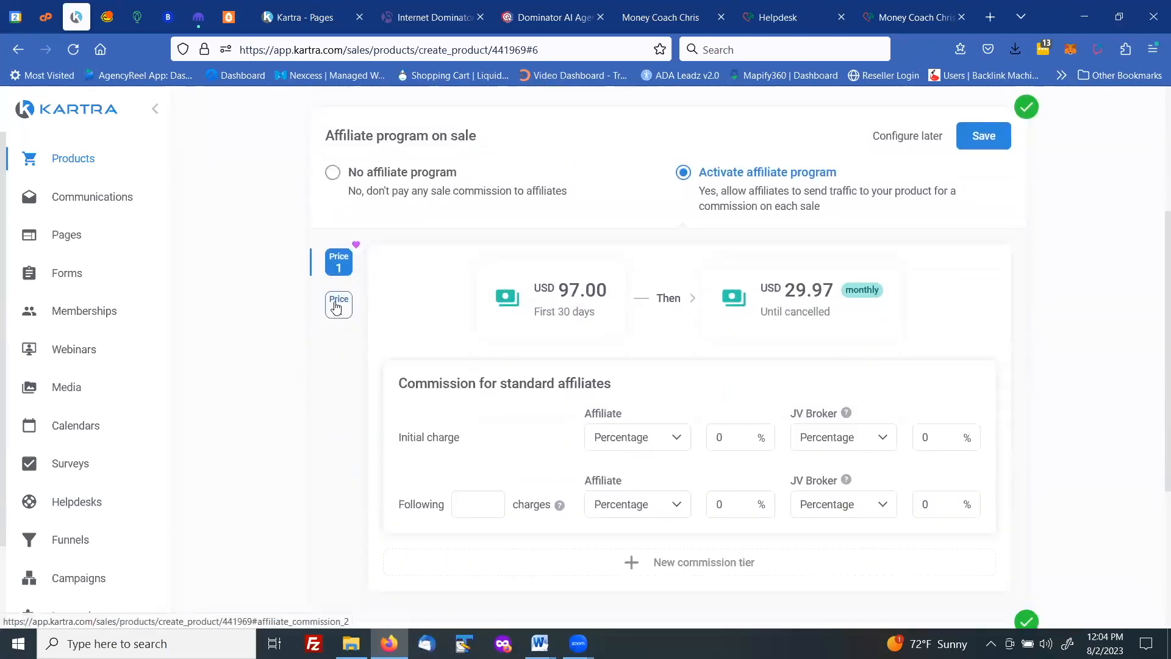
{"action": "left_click", "coordinate": [336, 306]}
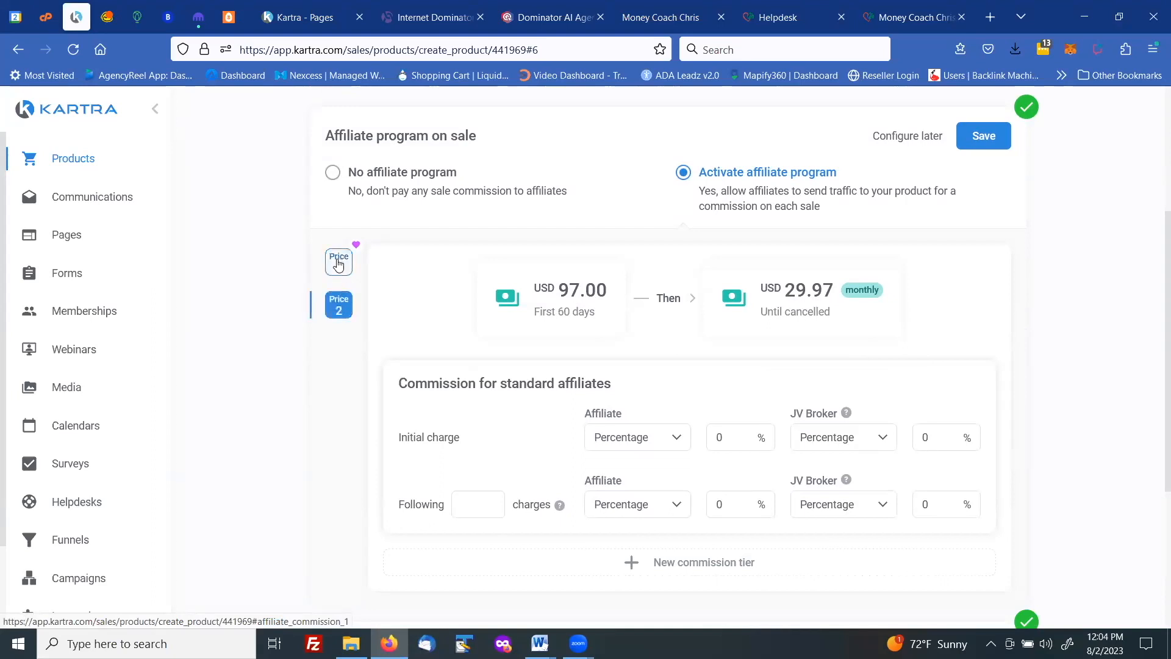
{"action": "left_click", "coordinate": [339, 264]}
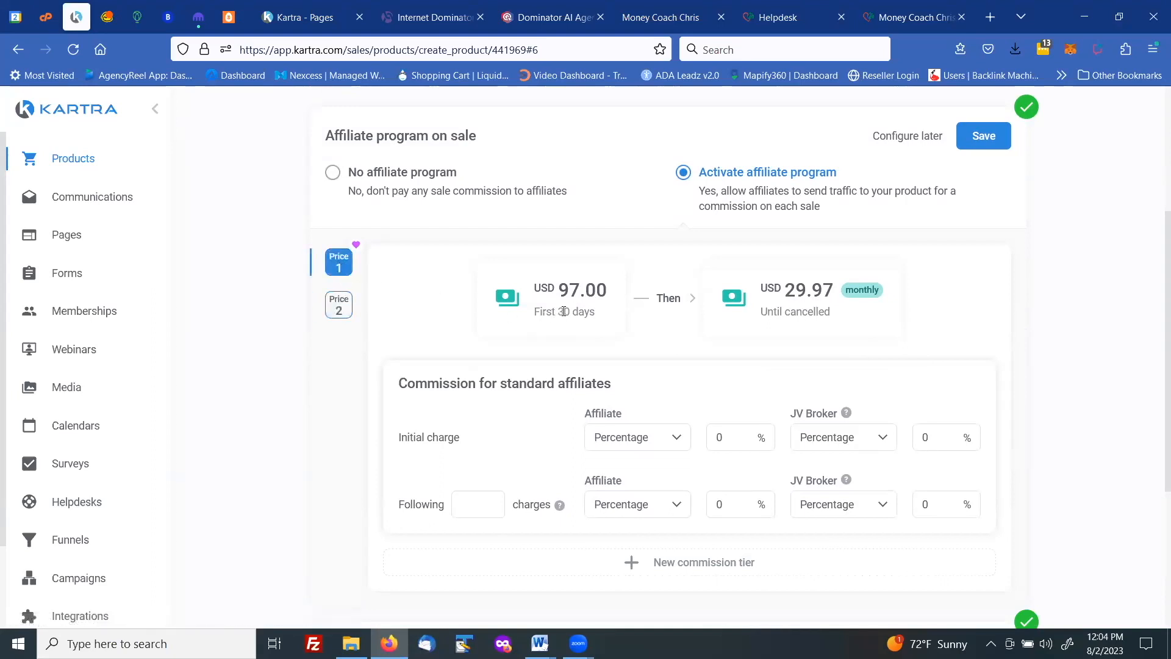
{"action": "left_click", "coordinate": [339, 307]}
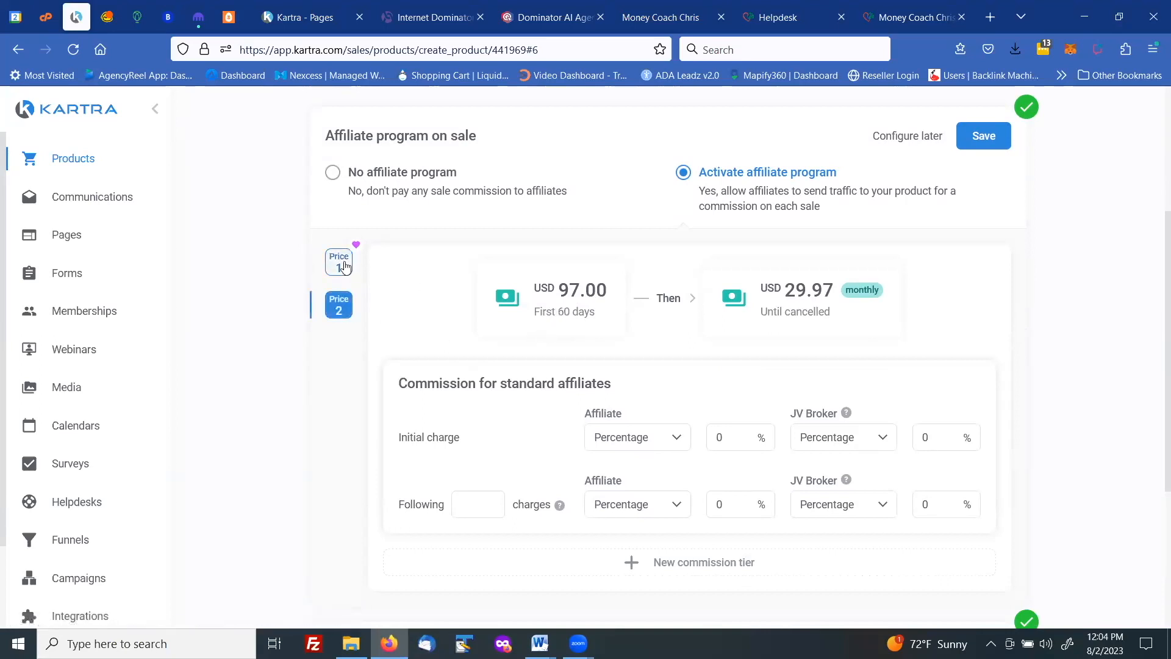
Set price point 1 commissions to 50% initial and 25% following charges for affiliates, and 10% on both for JV brokers
{"action": "left_click", "coordinate": [341, 266]}
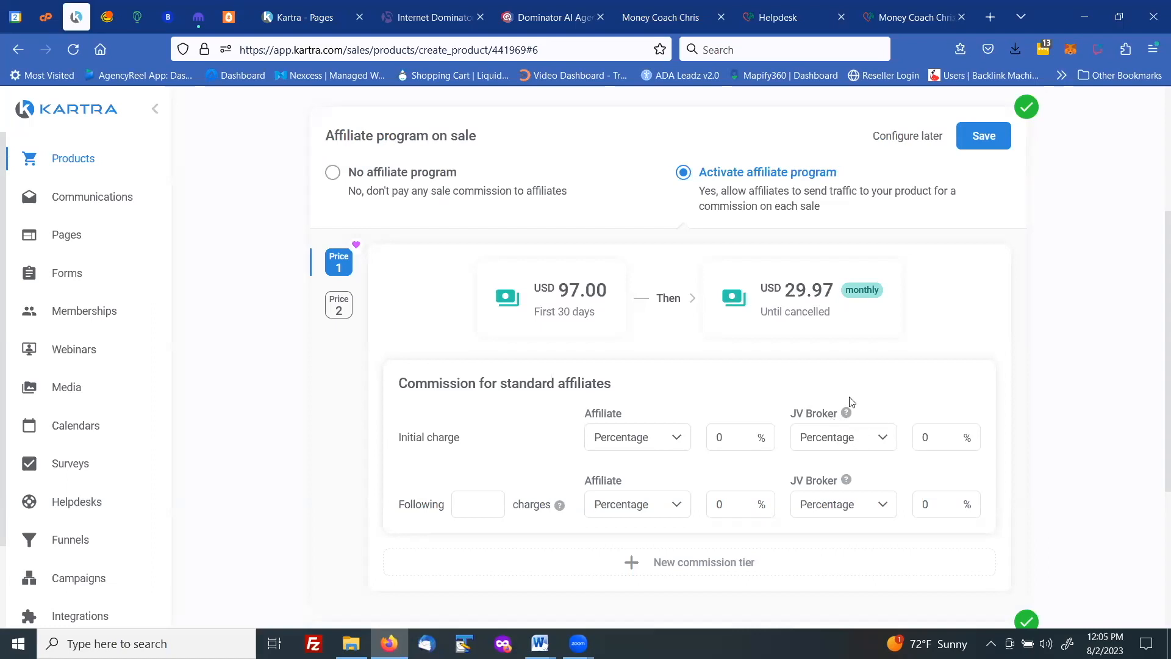
{"action": "mouse_move", "coordinate": [845, 419]}
{"action": "double_click", "coordinate": [716, 437]}
{"action": "type", "text": "50"}
{"action": "left_click", "coordinate": [708, 505]}
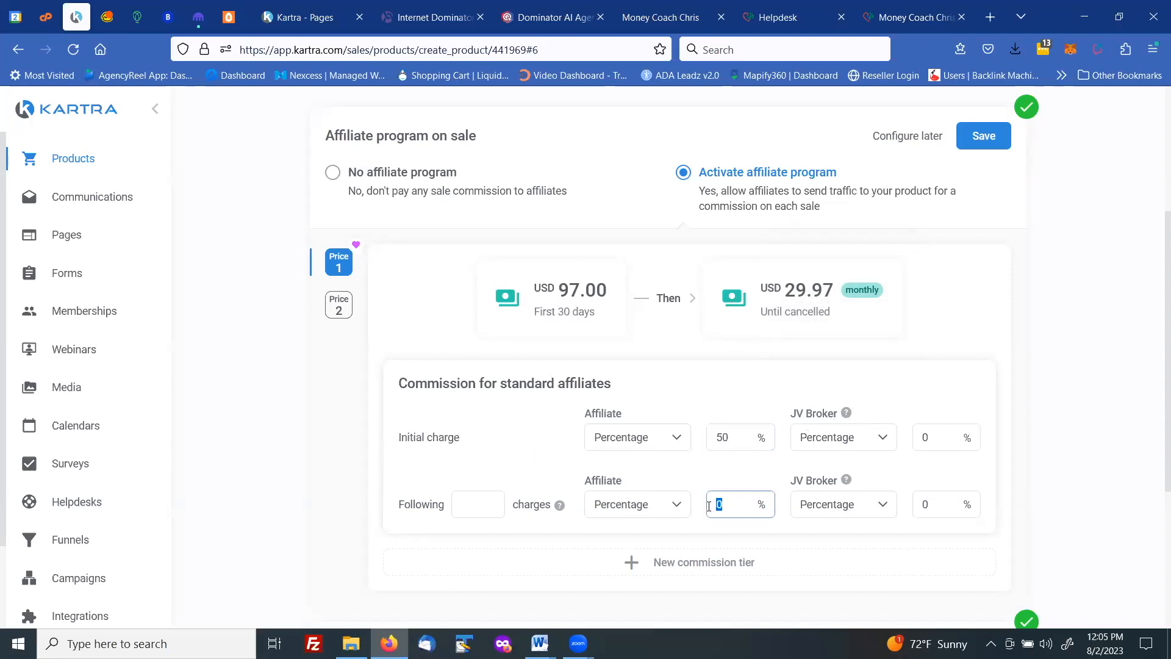
{"action": "type", "text": "25"}
{"action": "left_click_drag", "start_coordinate": [927, 438], "coordinate": [913, 437]}
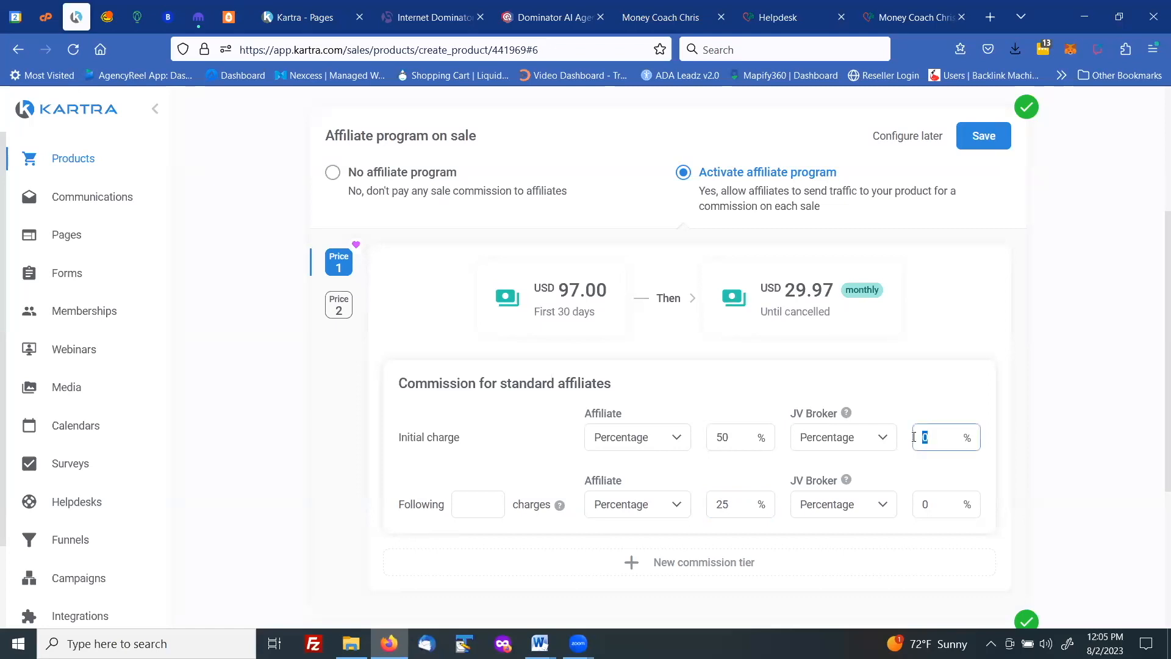
{"action": "type", "text": "10"}
{"action": "left_click_drag", "start_coordinate": [928, 503], "coordinate": [911, 505]}
{"action": "type", "text": "10"}
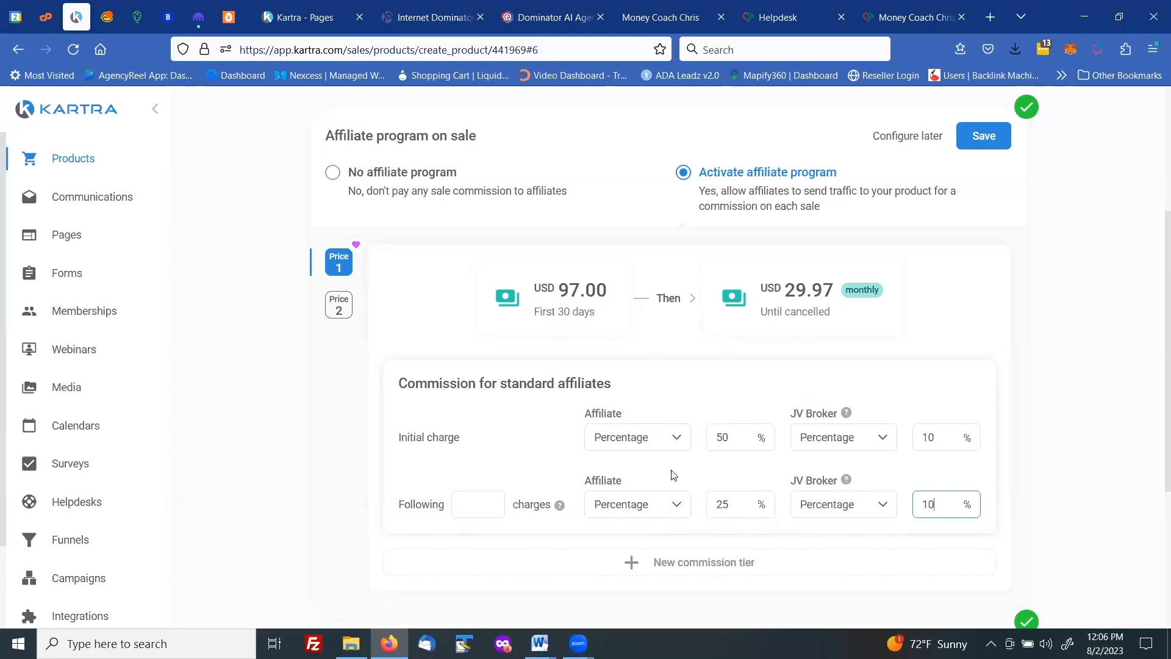
Give price point 2 affiliate commissions of 50% initial and 25% following, with 10% on both for JV brokers, and save the affiliate program
{"action": "left_click", "coordinate": [339, 305]}
{"action": "left_click", "coordinate": [719, 437]}
{"action": "double_click", "coordinate": [719, 438]}
{"action": "type", "text": "50"}
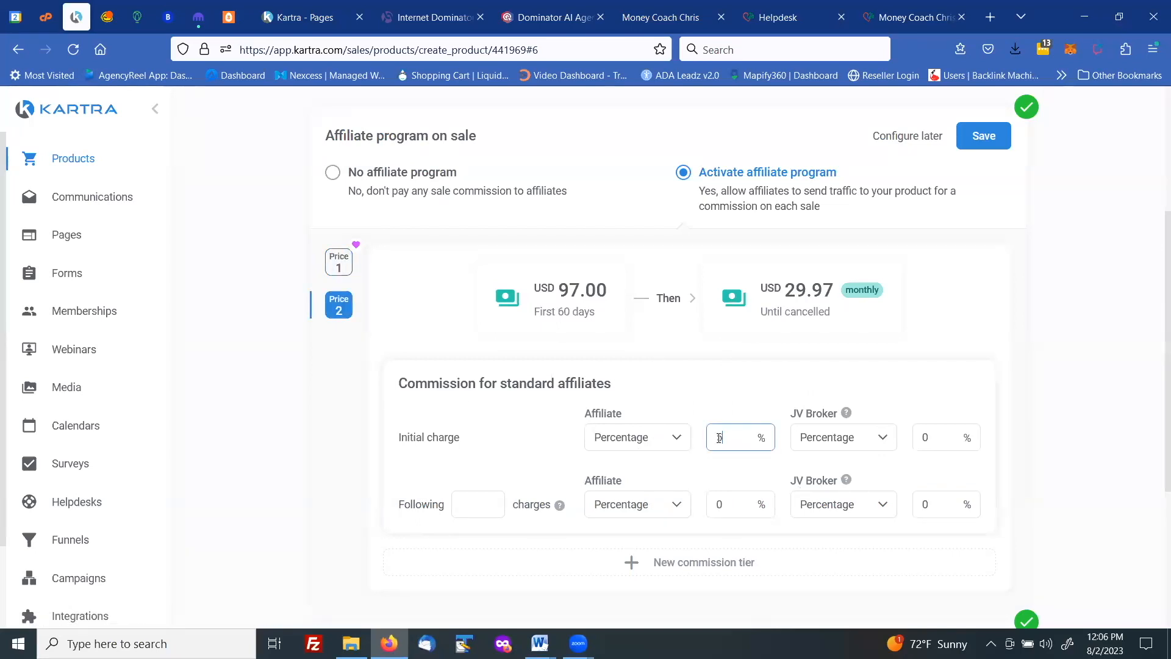
{"action": "double_click", "coordinate": [706, 505]}
{"action": "type", "text": "25"}
{"action": "double_click", "coordinate": [927, 437]}
{"action": "type", "text": "10"}
{"action": "double_click", "coordinate": [925, 505]}
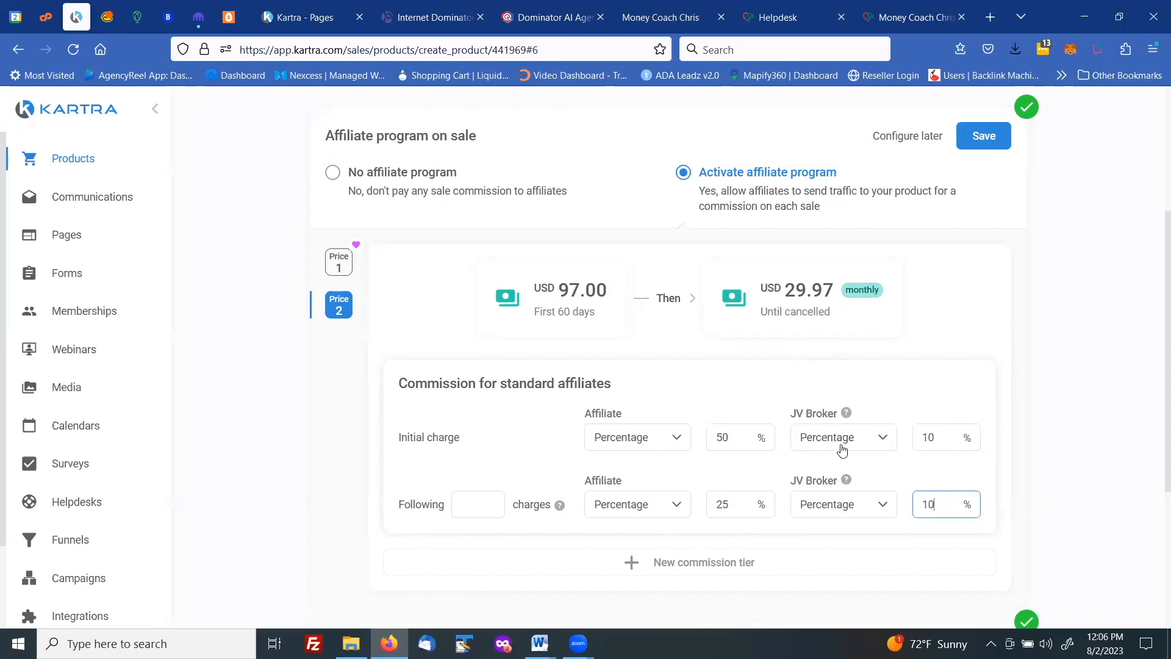
{"action": "left_click", "coordinate": [981, 138]}
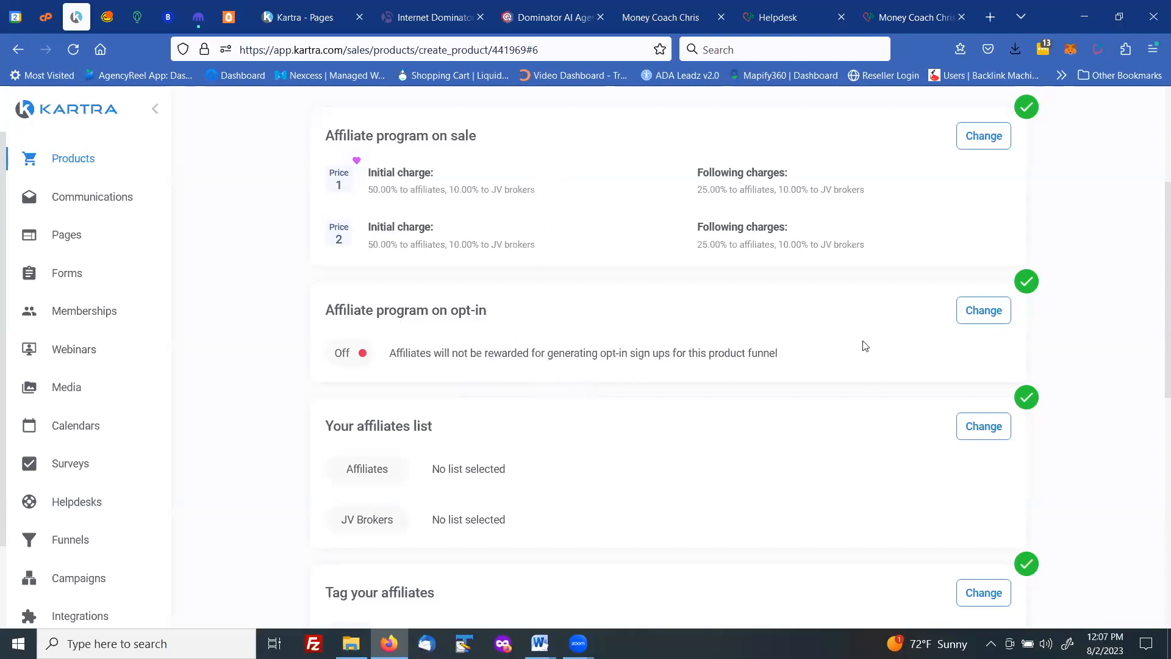
Add both affiliates and JV brokers to the Affiliates list and save the affiliates list settings
{"action": "scroll", "coordinate": [854, 326], "scroll_direction": "down", "scroll_amount": 2}
{"action": "scroll", "coordinate": [854, 324], "scroll_direction": "down", "scroll_amount": 2}
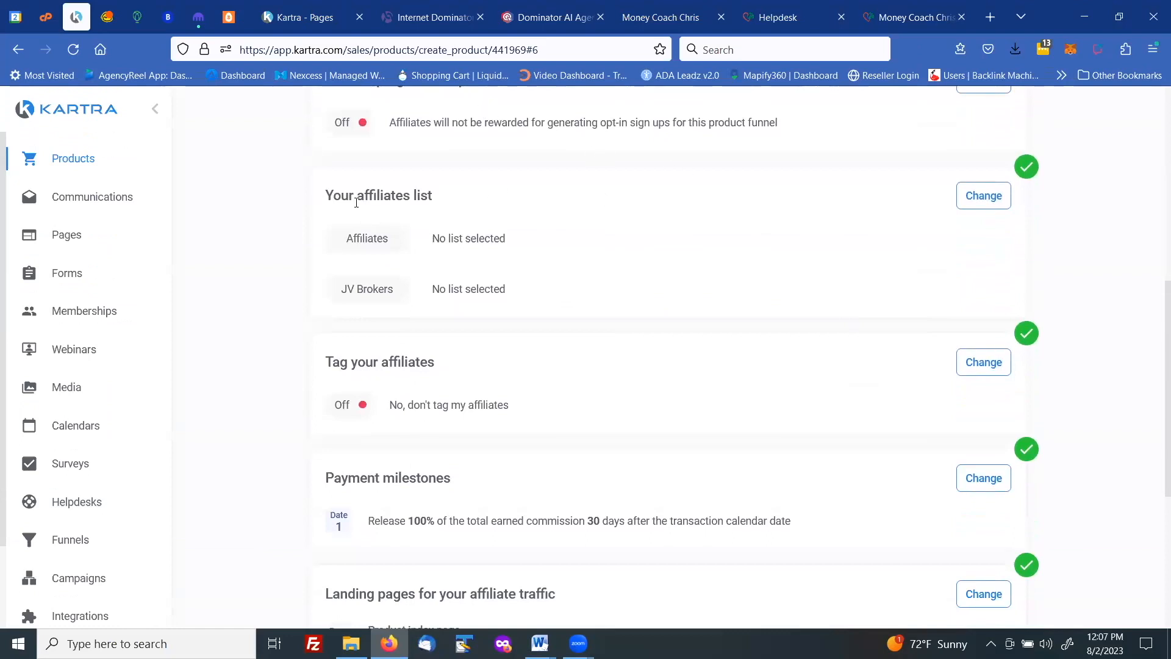
{"action": "left_click", "coordinate": [978, 200]}
{"action": "left_click", "coordinate": [498, 256]}
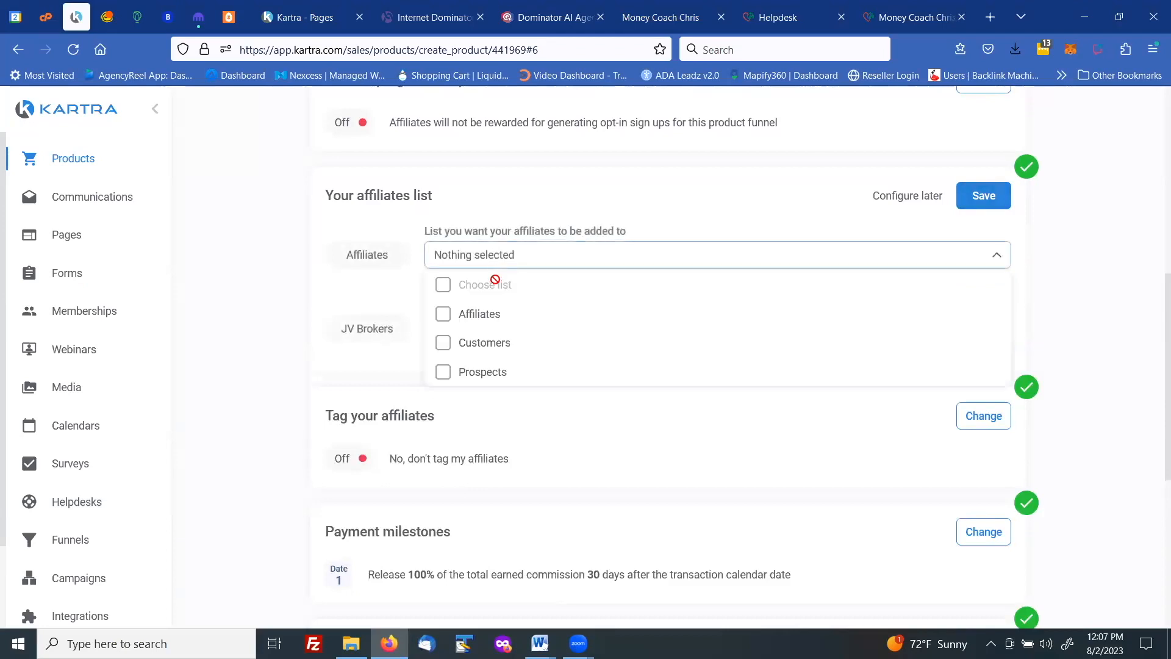
{"action": "left_click", "coordinate": [480, 313]}
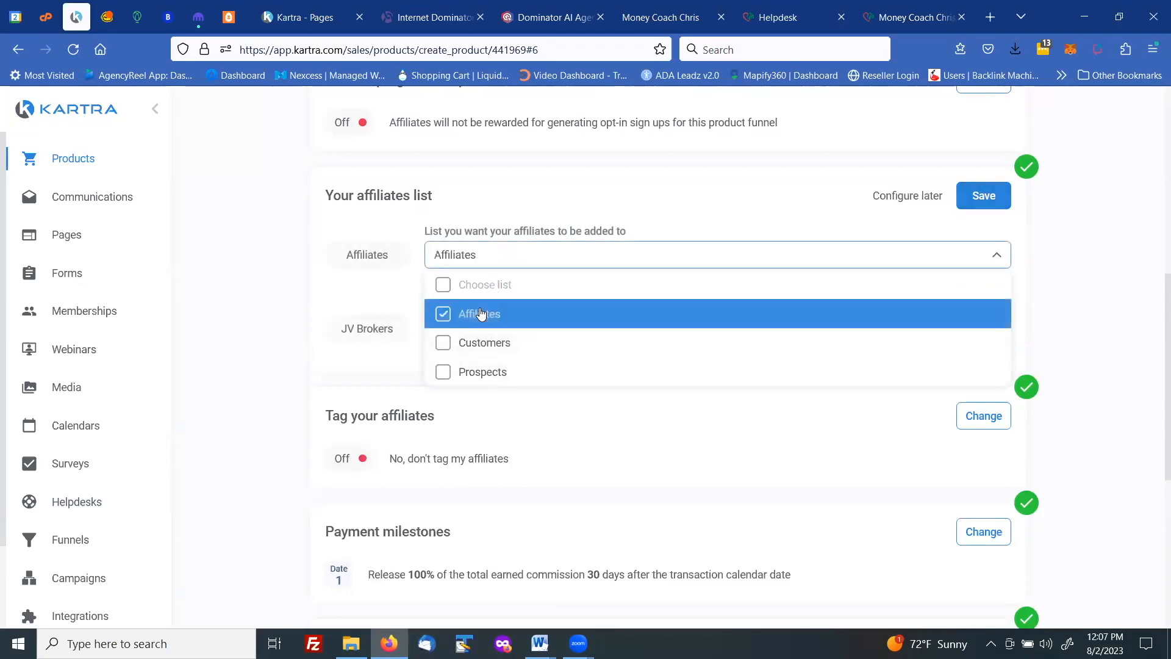
{"action": "left_click", "coordinate": [751, 227]}
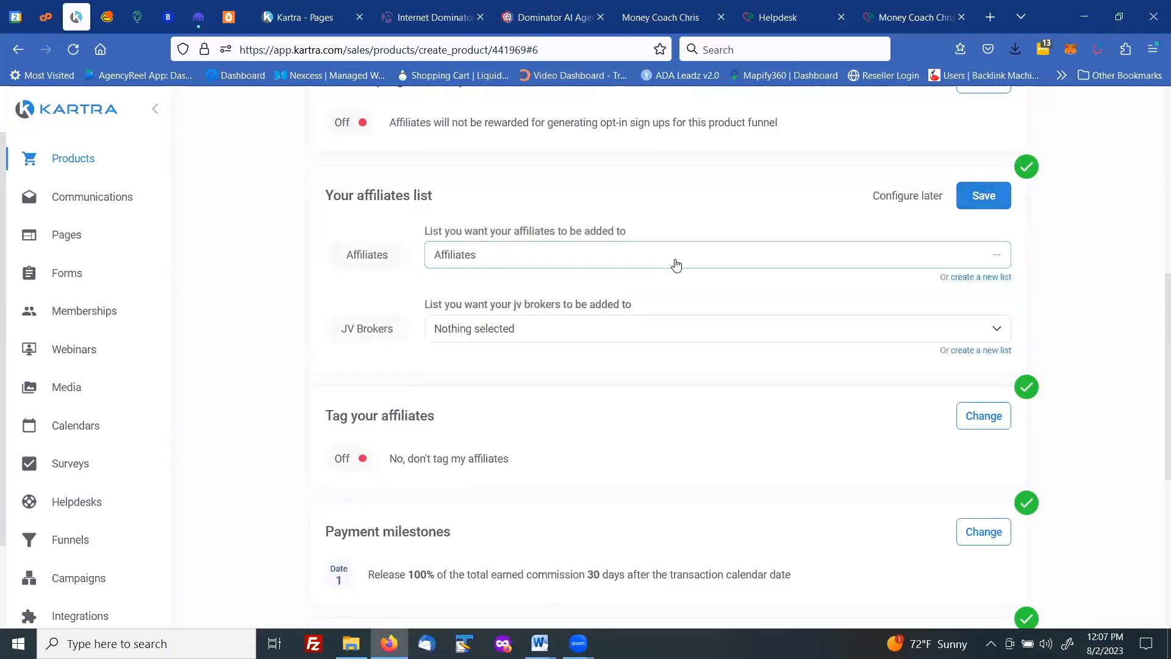
{"action": "left_click", "coordinate": [514, 330]}
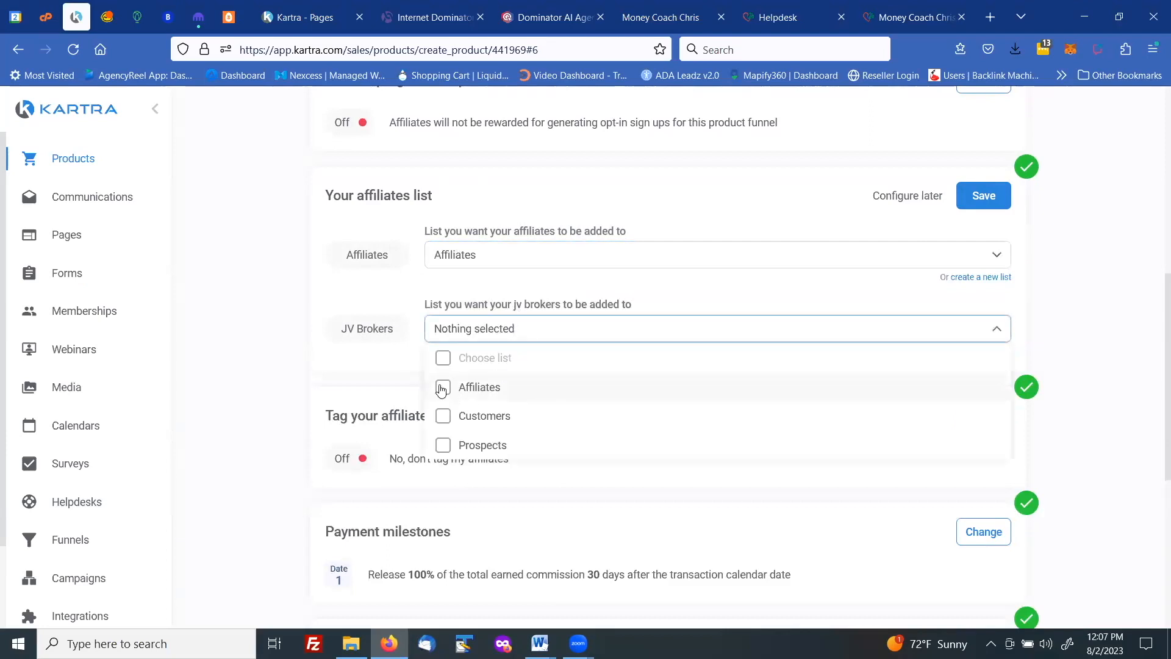
{"action": "left_click", "coordinate": [444, 387]}
{"action": "left_click", "coordinate": [618, 293]}
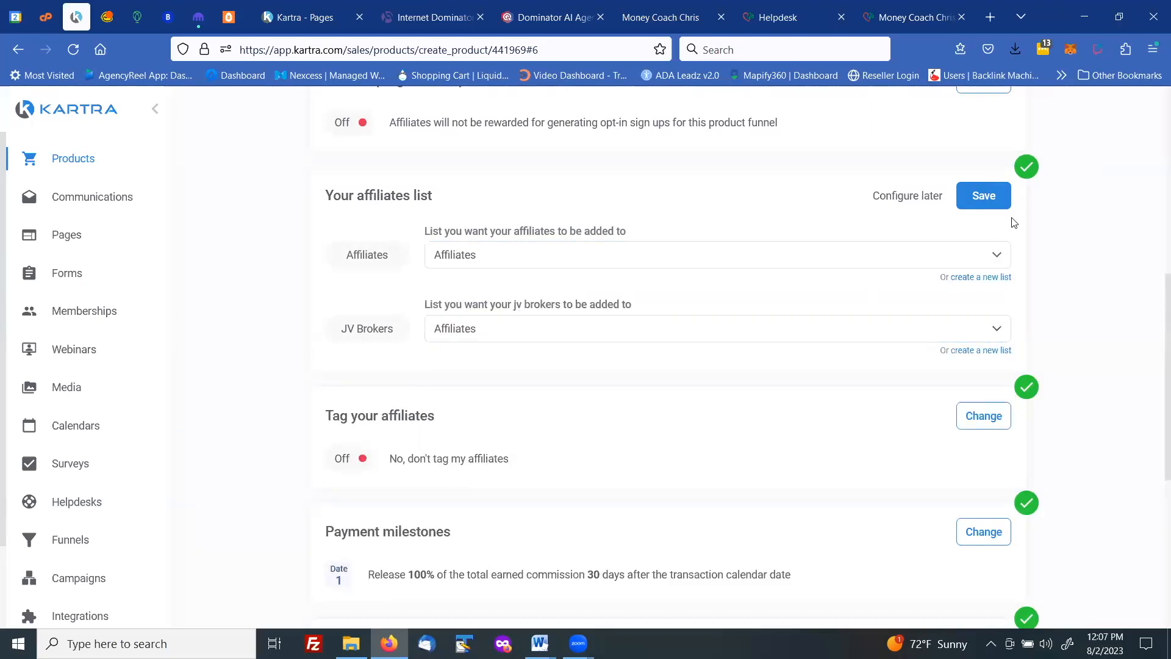
{"action": "left_click", "coordinate": [984, 201]}
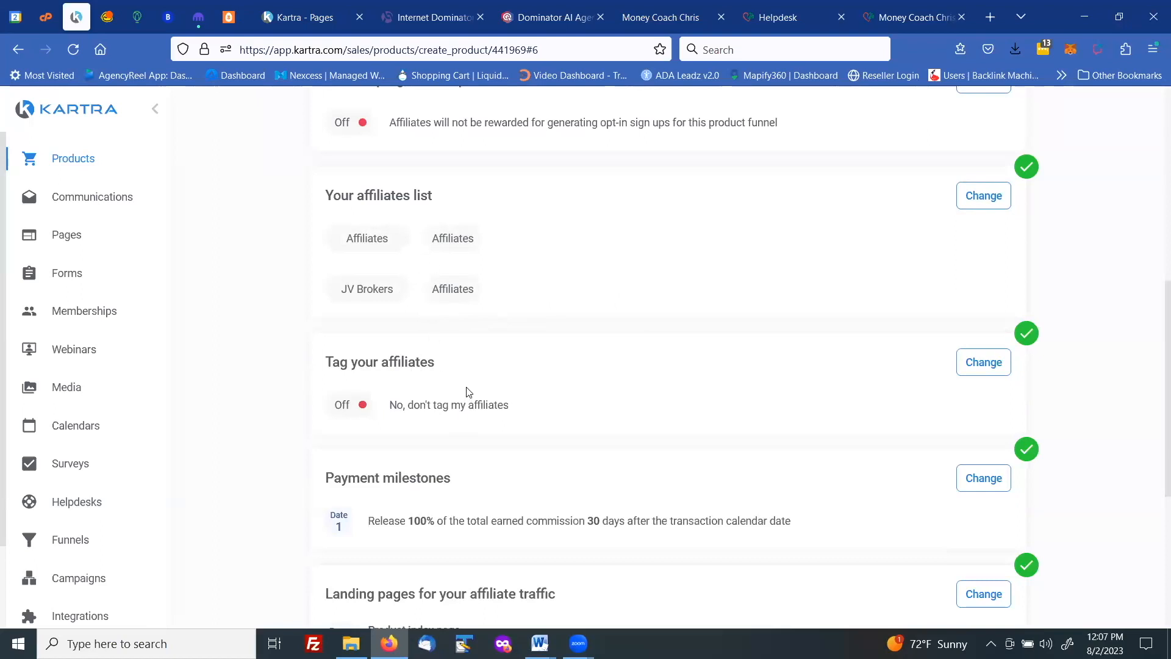
Open the payment milestones for editing and add a release of 75% of the earned commission 20 days after the transaction
{"action": "scroll", "coordinate": [465, 378], "scroll_direction": "down", "scroll_amount": 4}
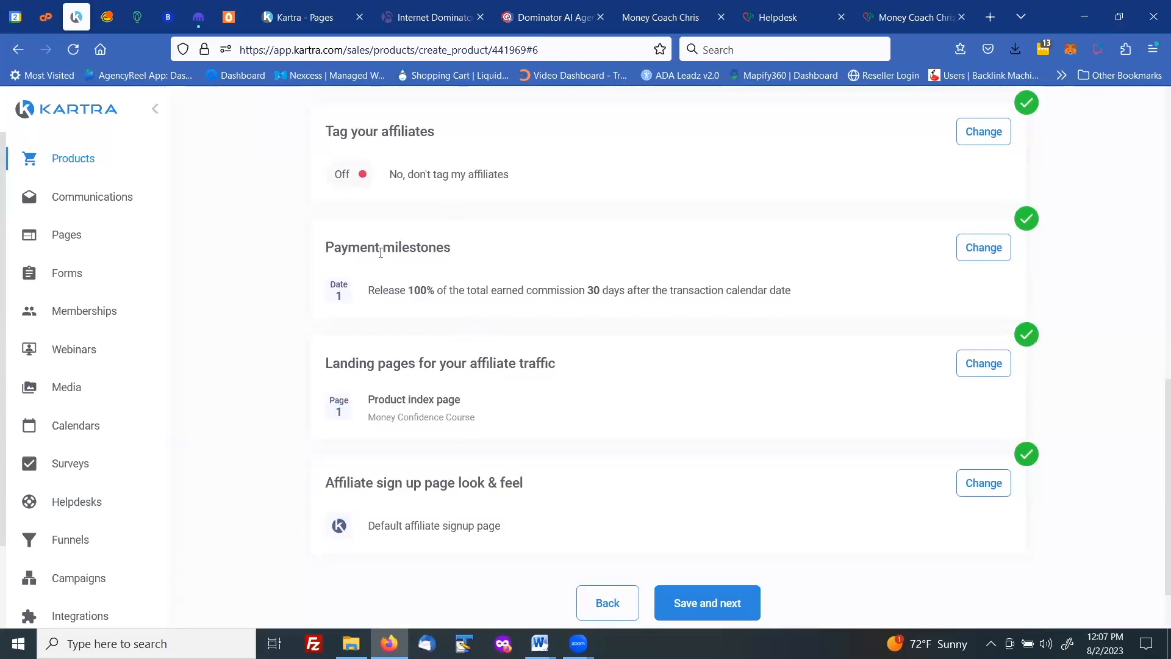
{"action": "left_click", "coordinate": [971, 255]}
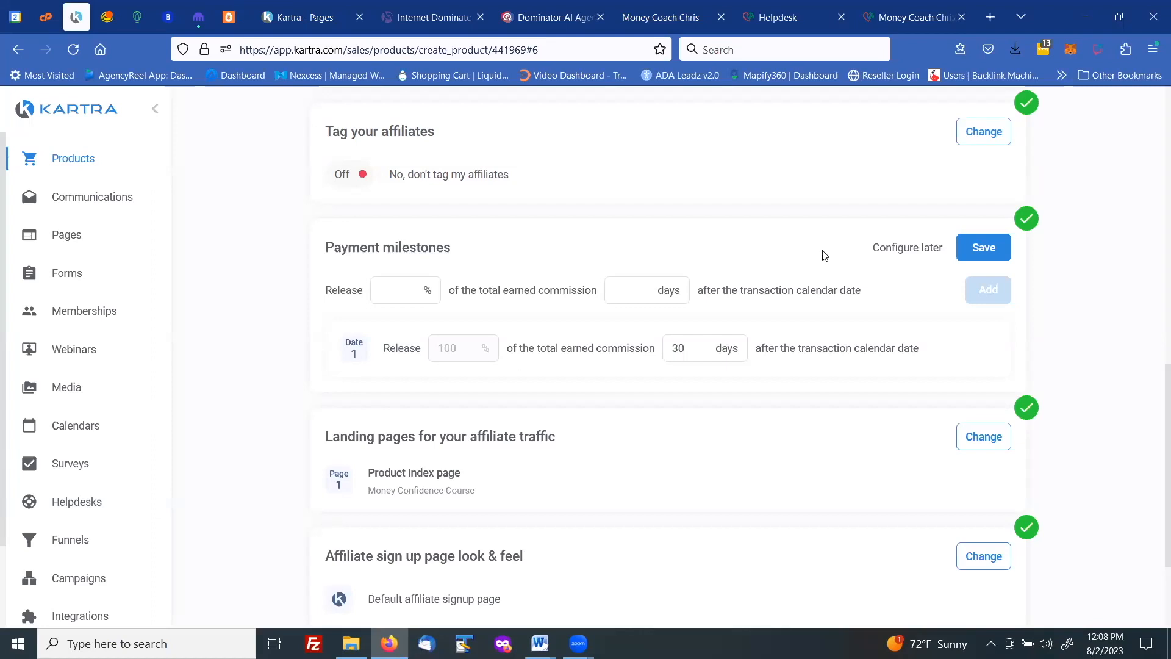
{"action": "left_click", "coordinate": [414, 289]}
{"action": "type", "text": "75"}
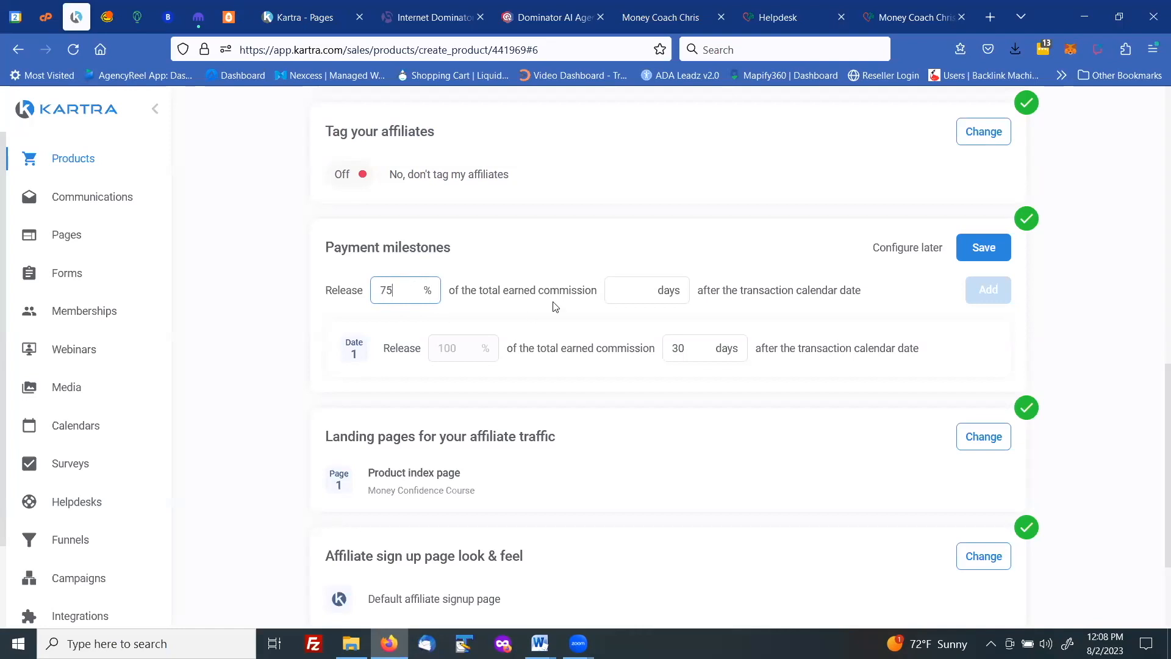
{"action": "left_click", "coordinate": [653, 289]}
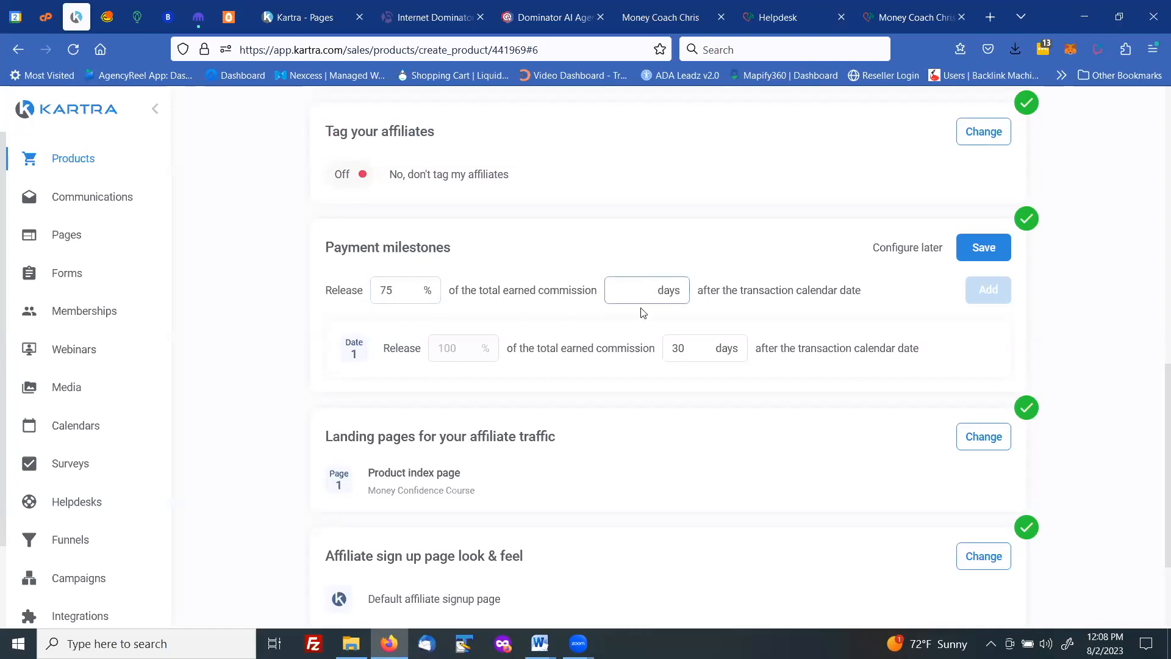
{"action": "type", "text": "20"}
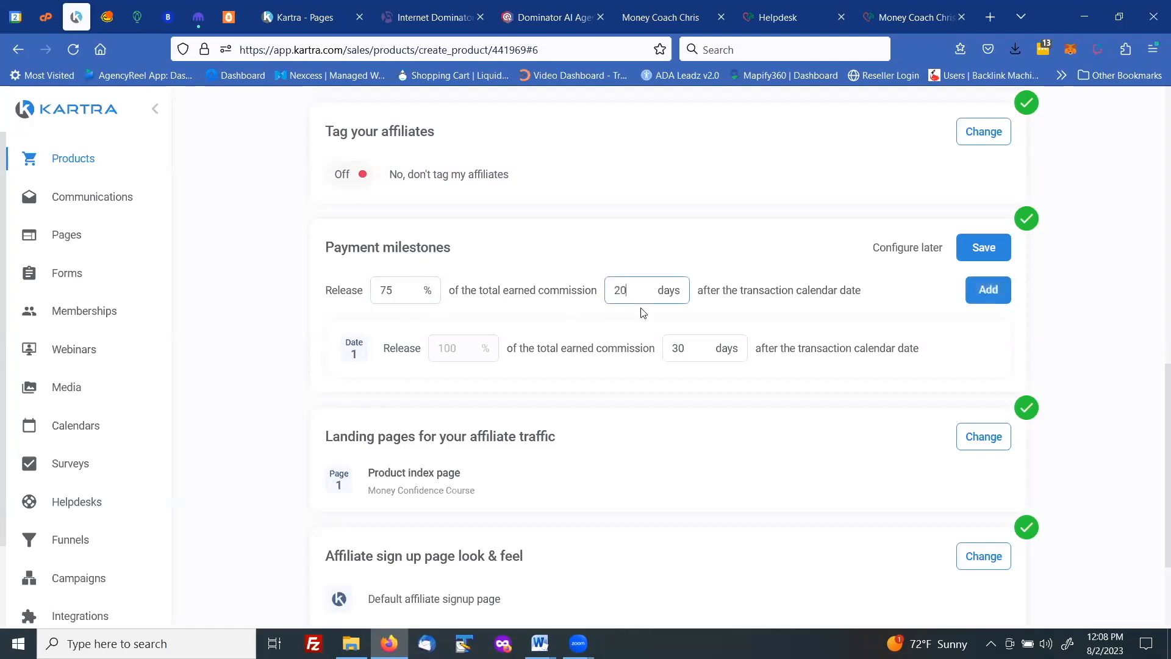
{"action": "left_click", "coordinate": [985, 293]}
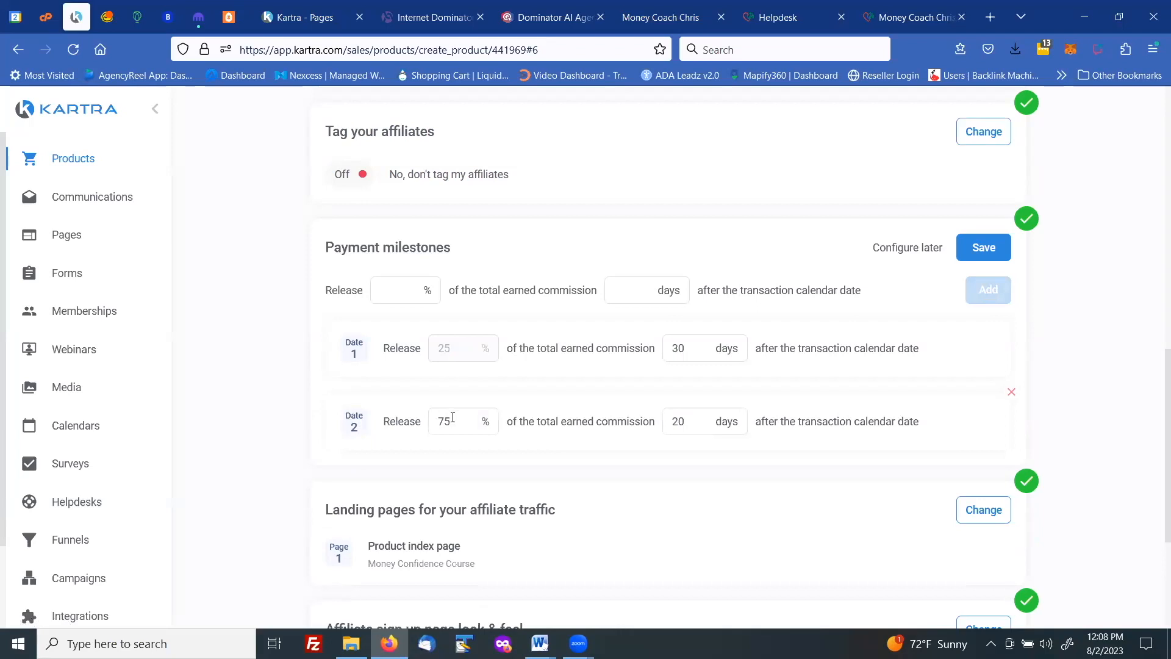
Try to save the second payment milestone as 100% released after 30 days, and remove that milestone
{"action": "left_click_drag", "start_coordinate": [452, 418], "coordinate": [431, 421]}
{"action": "type", "text": "100"}
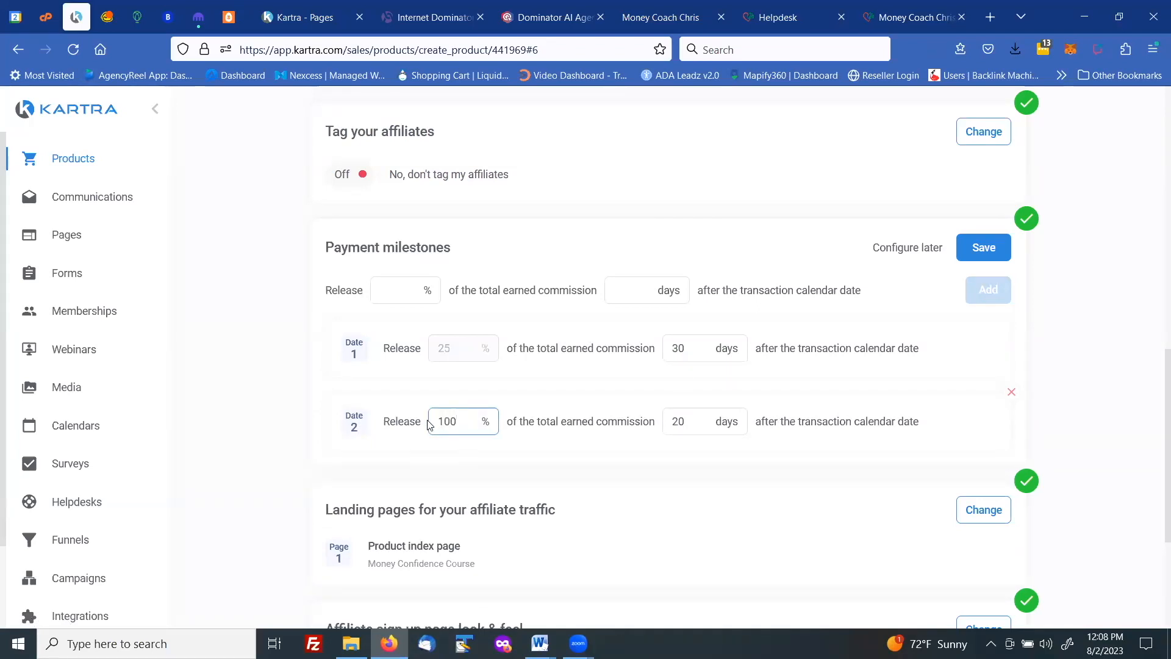
{"action": "left_click_drag", "start_coordinate": [688, 420], "coordinate": [663, 419]}
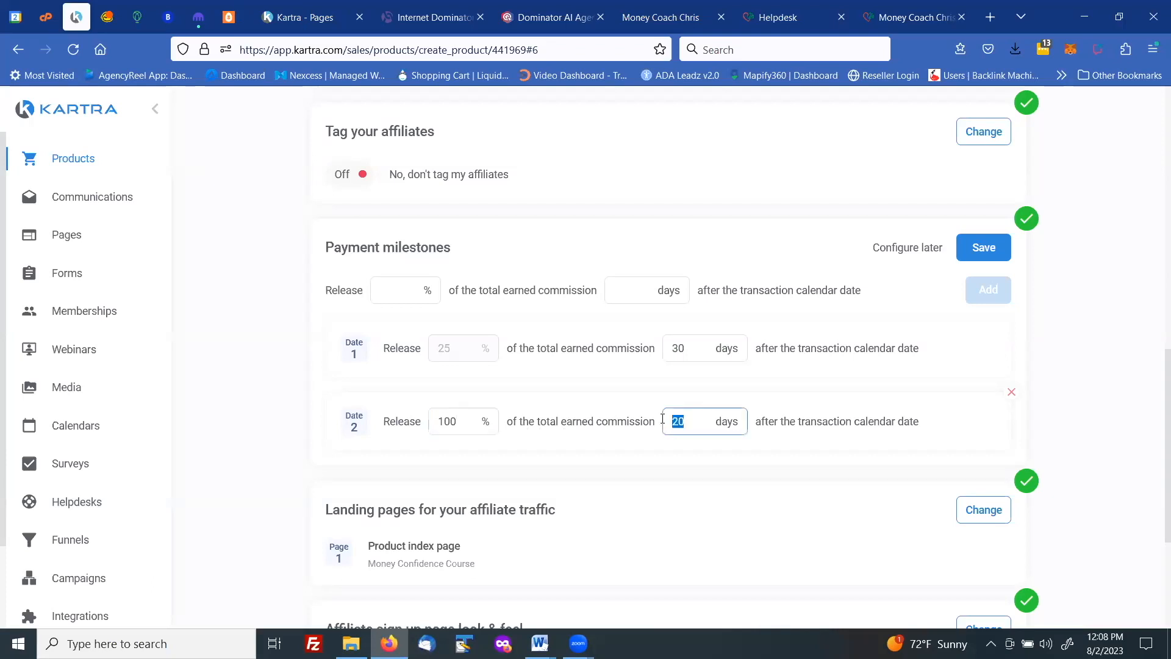
{"action": "type", "text": "30"}
{"action": "left_click", "coordinate": [453, 348]}
{"action": "left_click", "coordinate": [982, 250]}
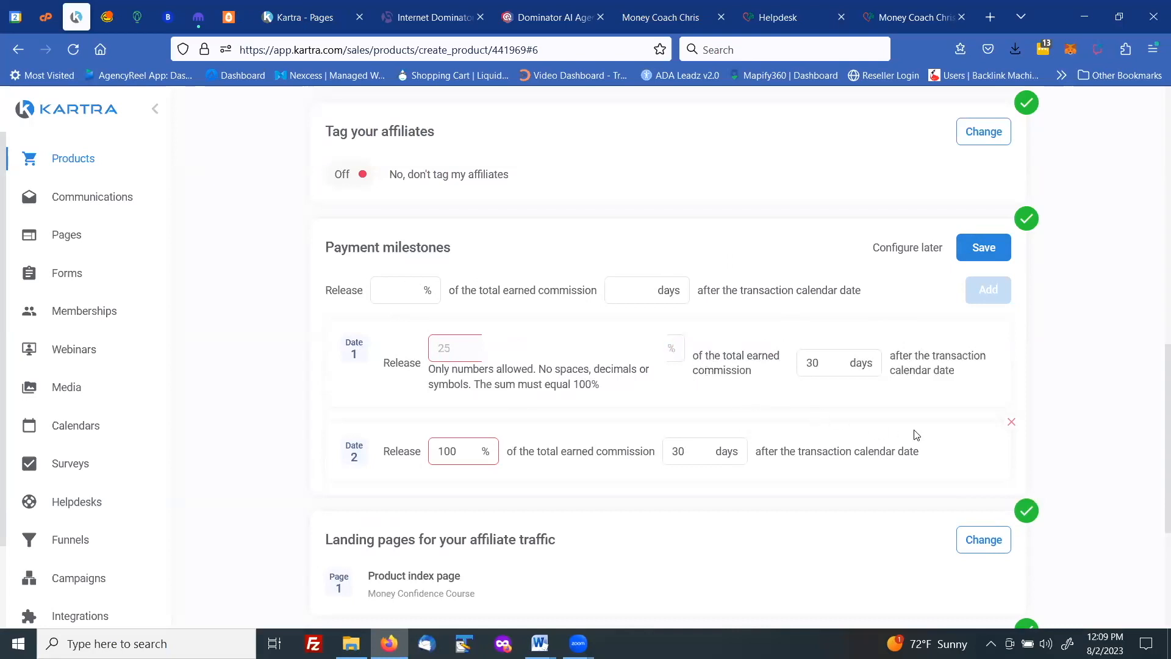
{"action": "left_click", "coordinate": [1011, 422]}
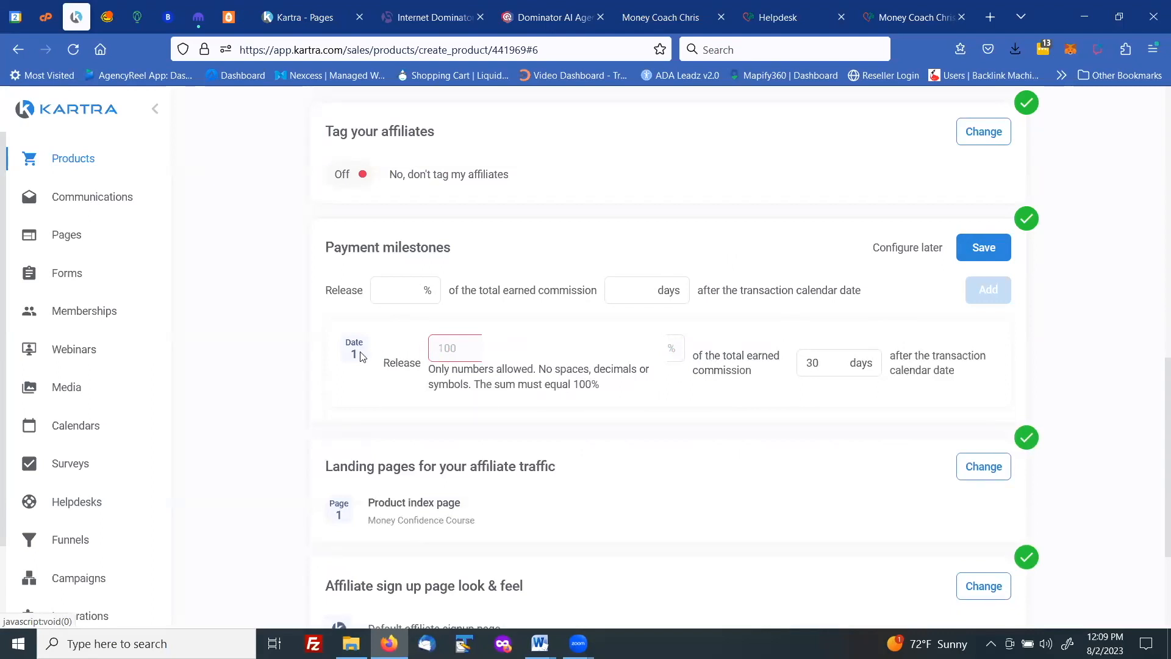
Add a second payment milestone releasing 75% of the commission after 20 days and save the milestones
{"action": "left_click", "coordinate": [388, 285]}
{"action": "type", "text": "75"}
{"action": "left_click", "coordinate": [648, 292]}
{"action": "type", "text": "20"}
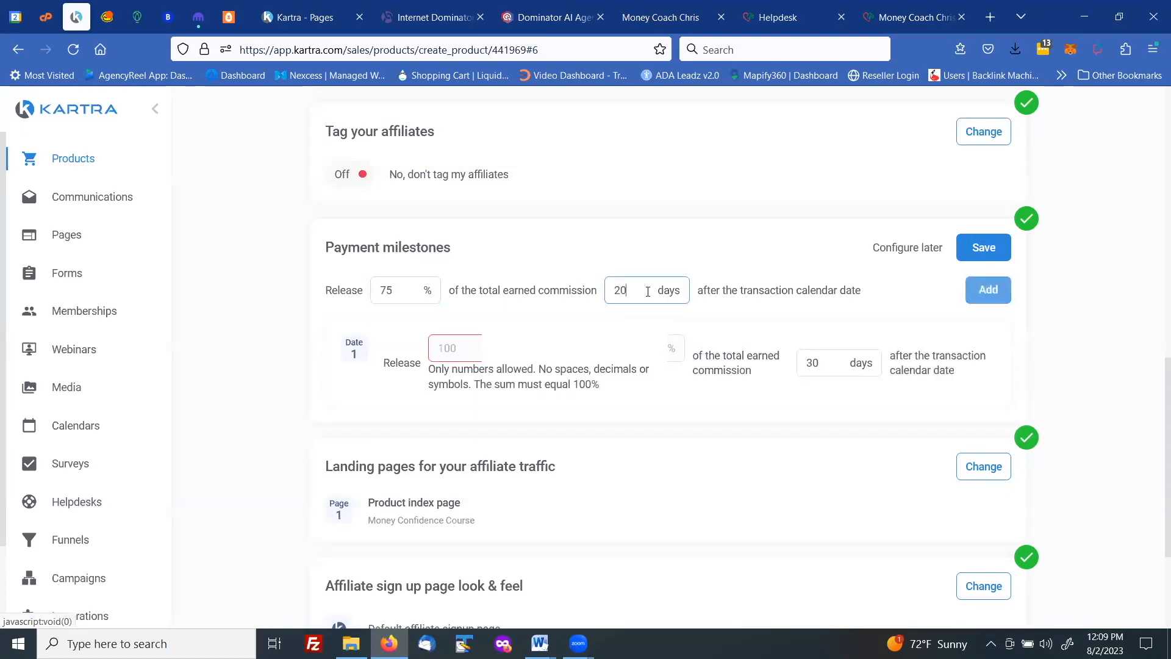
{"action": "left_click", "coordinate": [1002, 286]}
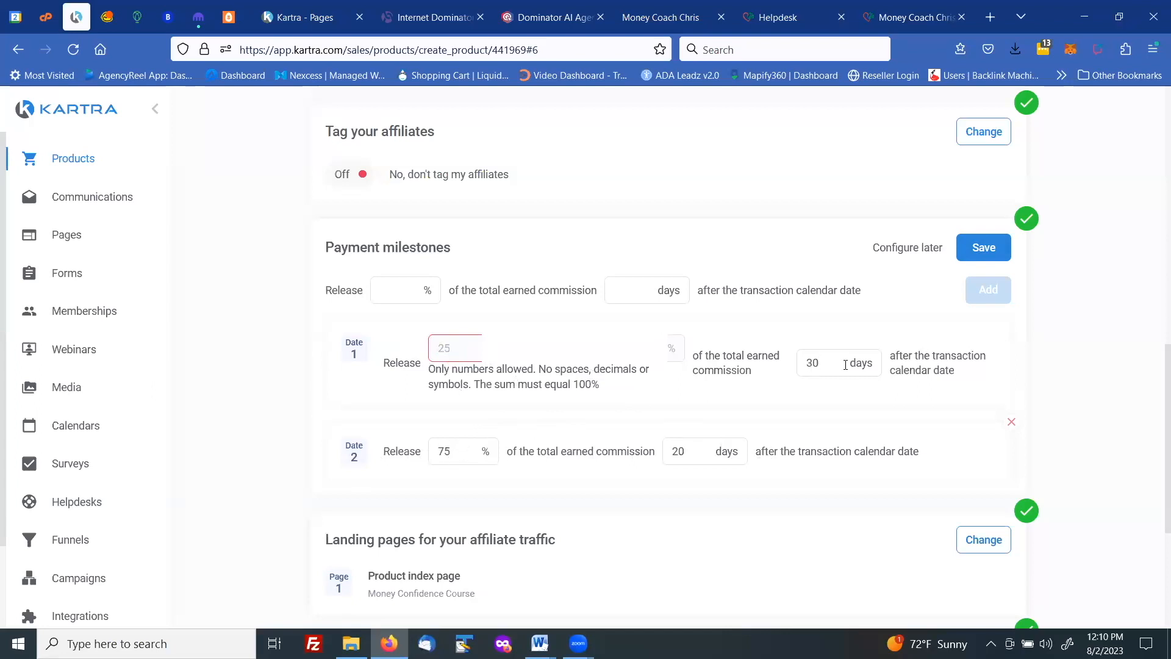
{"action": "left_click", "coordinate": [978, 250]}
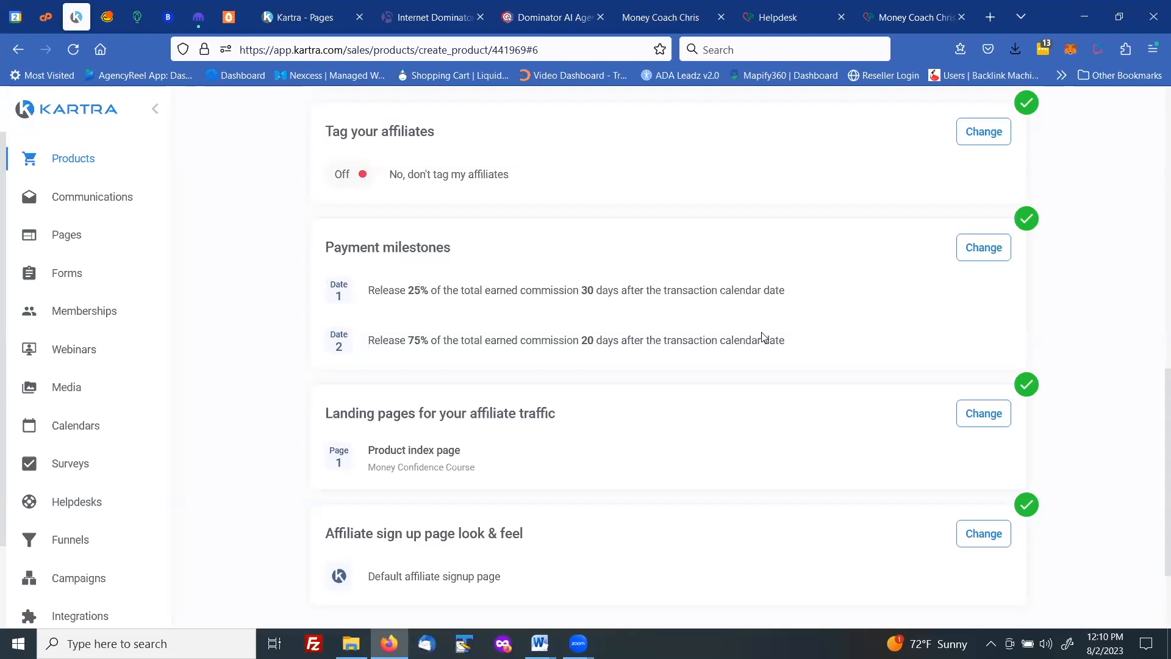
Add the Money Confidence Course Kartra page as a second affiliate landing page with the description "Money Confidence Course"
{"action": "scroll", "coordinate": [765, 337], "scroll_direction": "down", "scroll_amount": 1}
{"action": "left_click", "coordinate": [989, 336]}
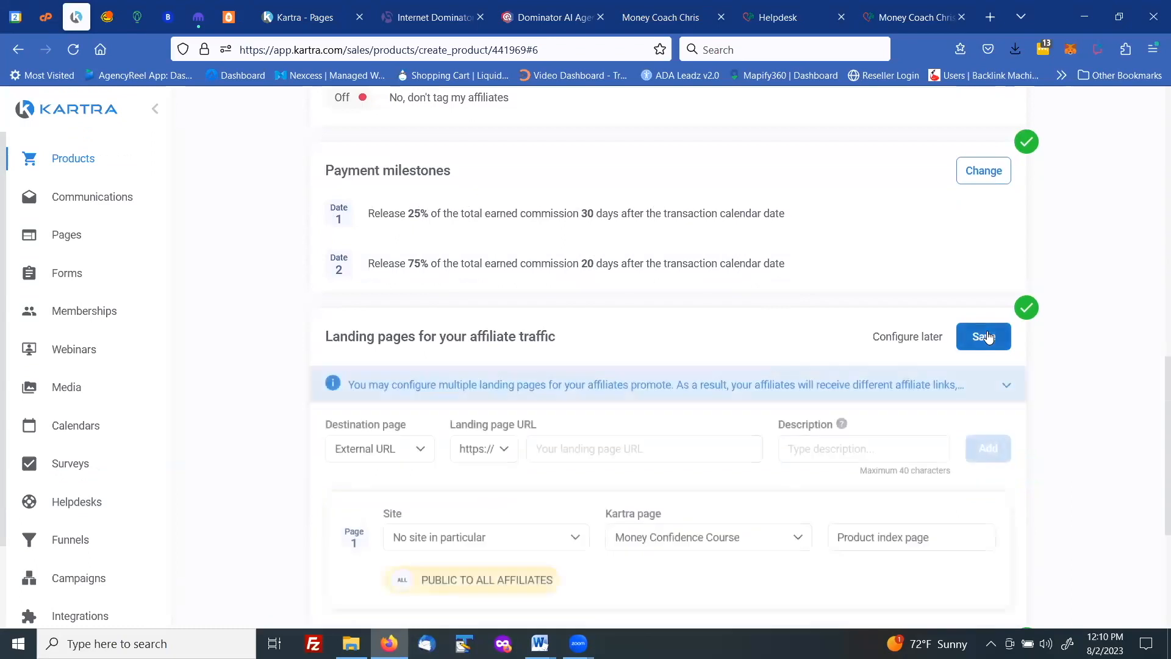
{"action": "scroll", "coordinate": [497, 322], "scroll_direction": "down", "scroll_amount": 2}
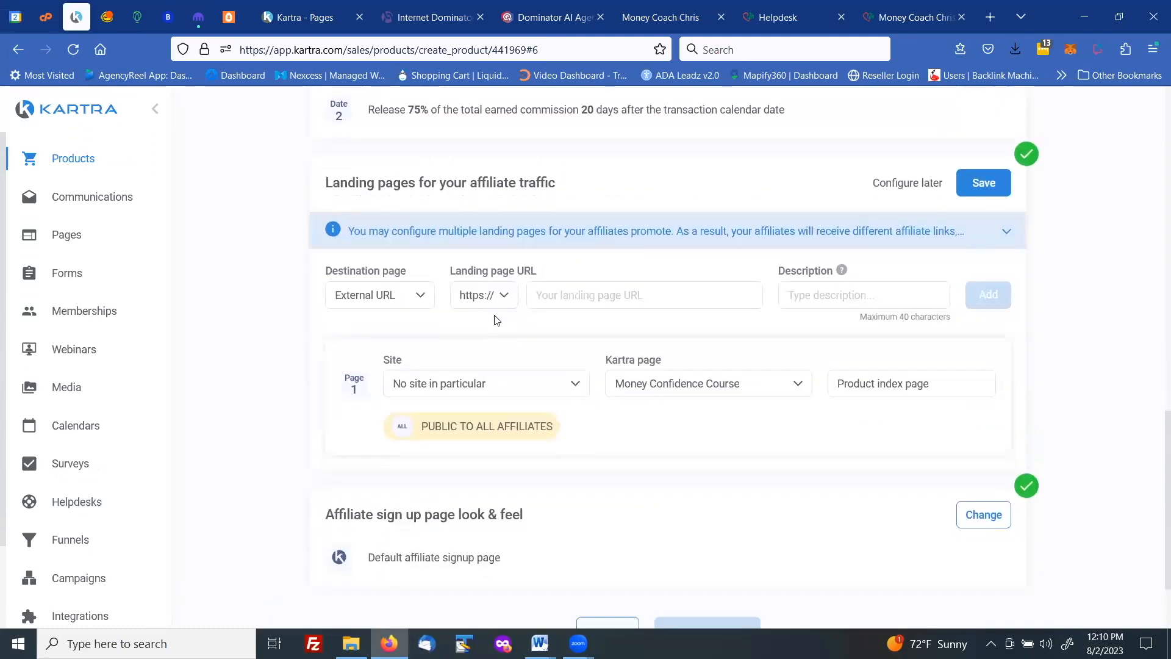
{"action": "left_click", "coordinate": [421, 299]}
{"action": "left_click", "coordinate": [382, 351]}
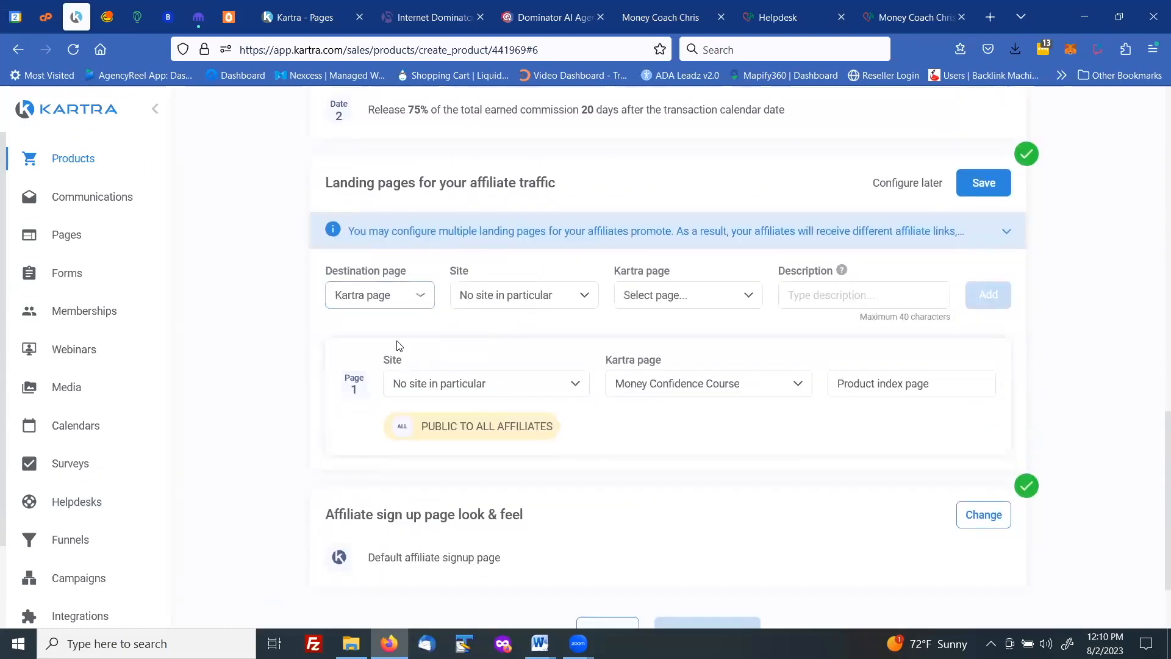
{"action": "left_click", "coordinate": [660, 297]}
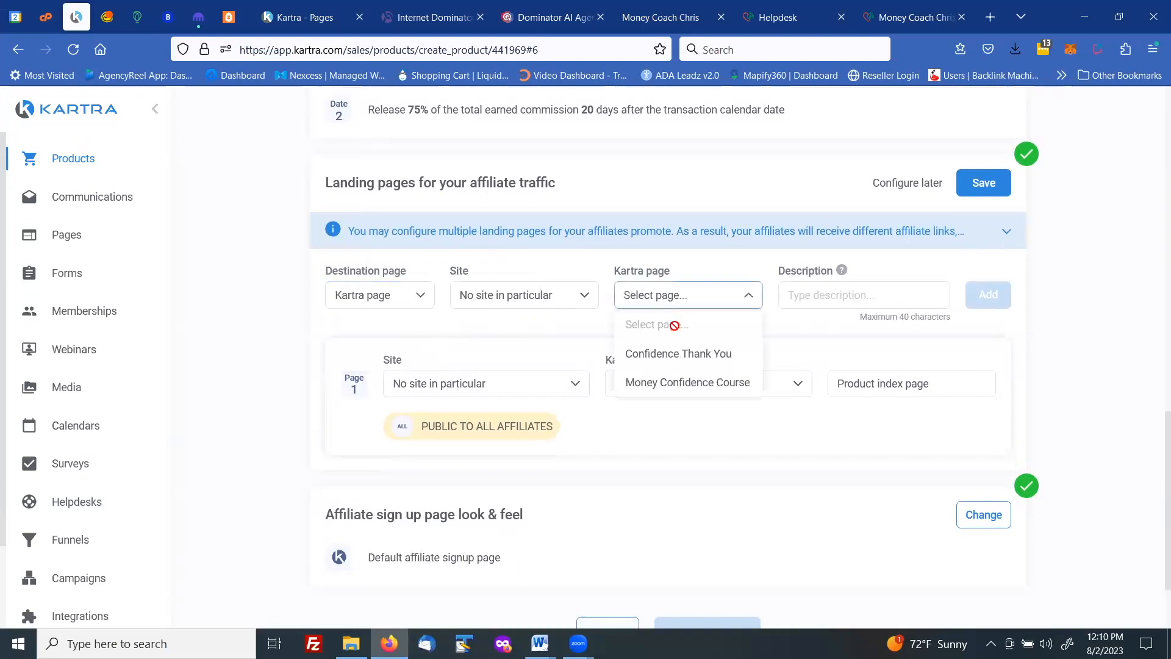
{"action": "left_click", "coordinate": [660, 382]}
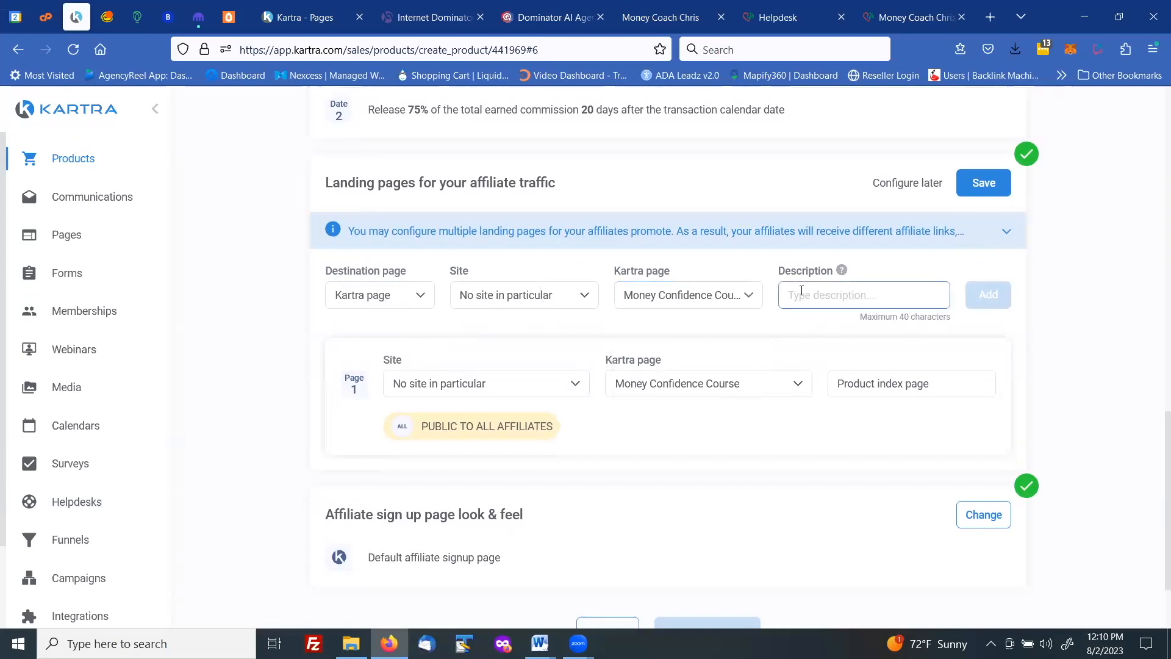
{"action": "type", "text": "Mone"}
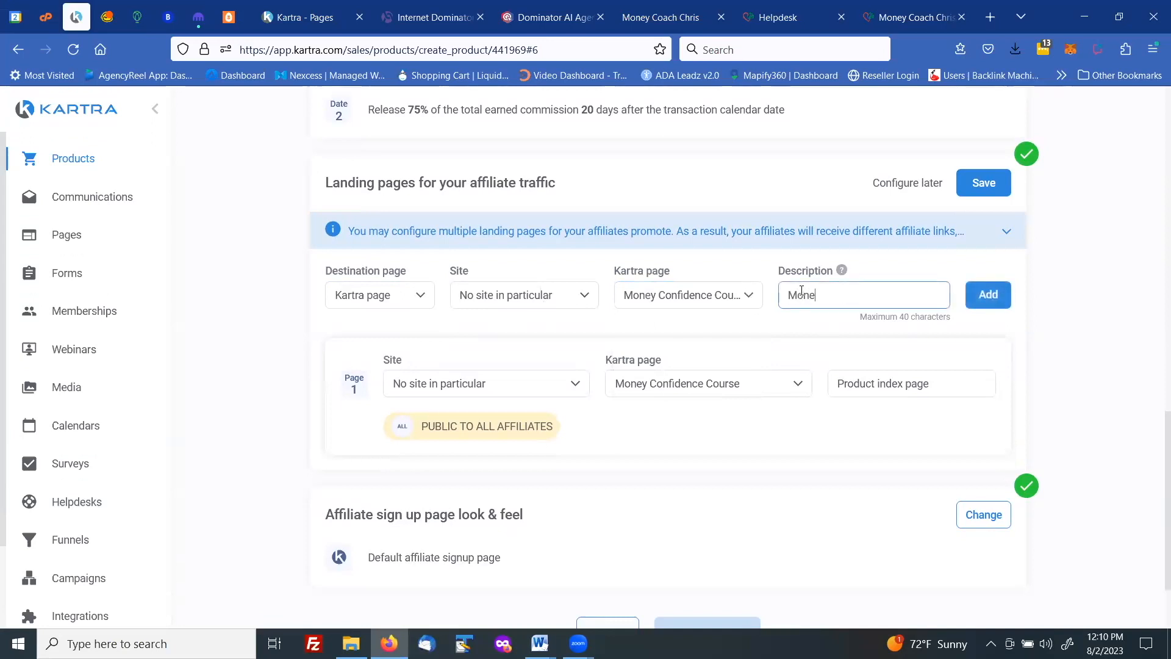
{"action": "type", "text": "y Confidence Course"}
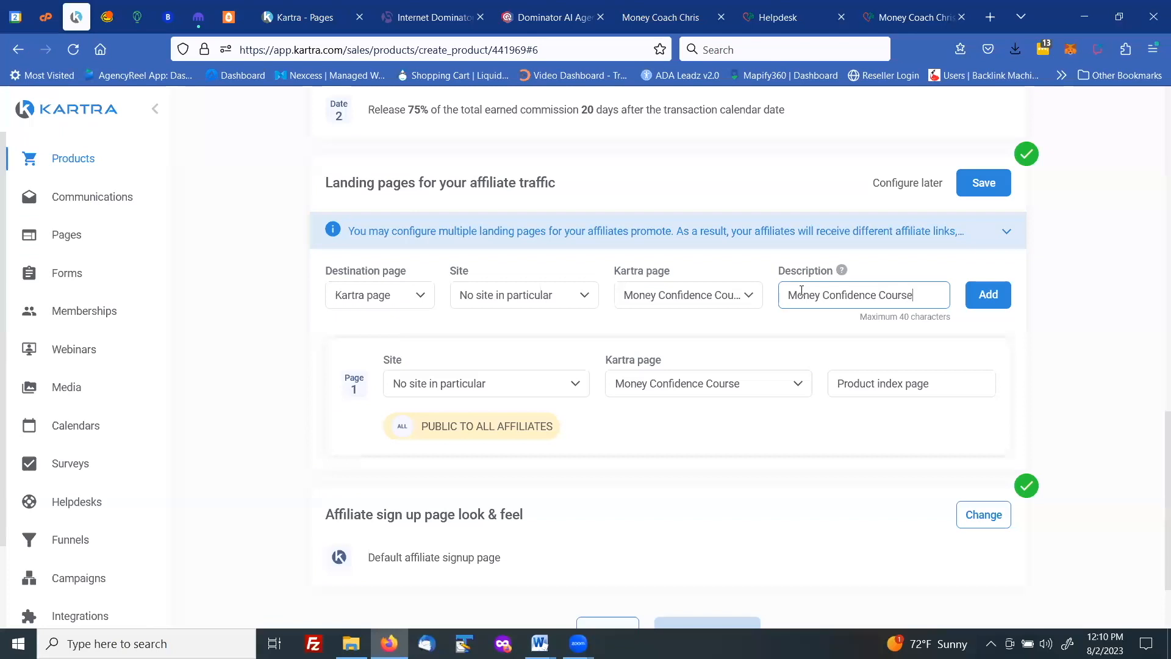
{"action": "left_click", "coordinate": [981, 299]}
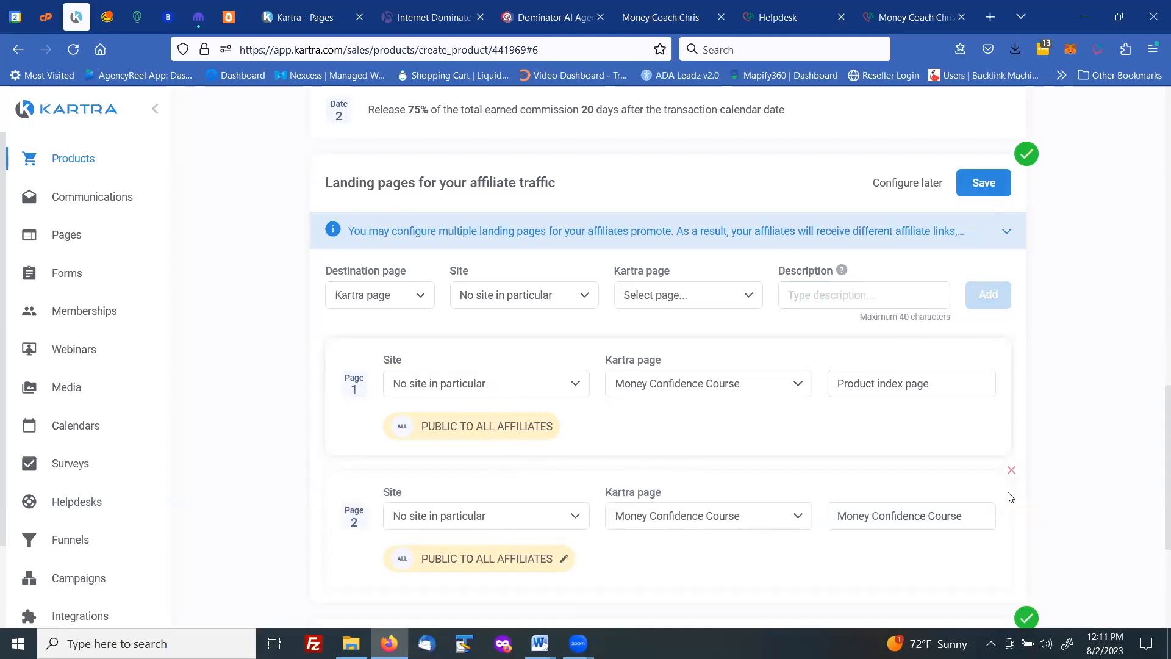
Remove the second affiliate landing page, check the destination page types, and save the landing page settings
{"action": "left_click", "coordinate": [1012, 473]}
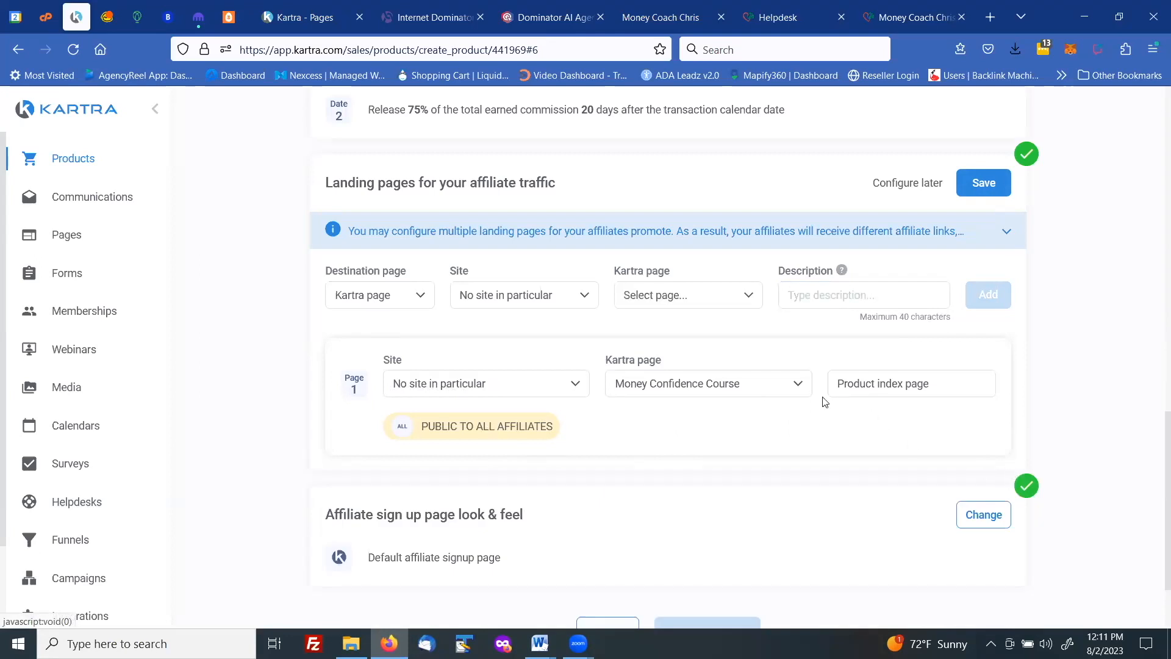
{"action": "left_click", "coordinate": [417, 297]}
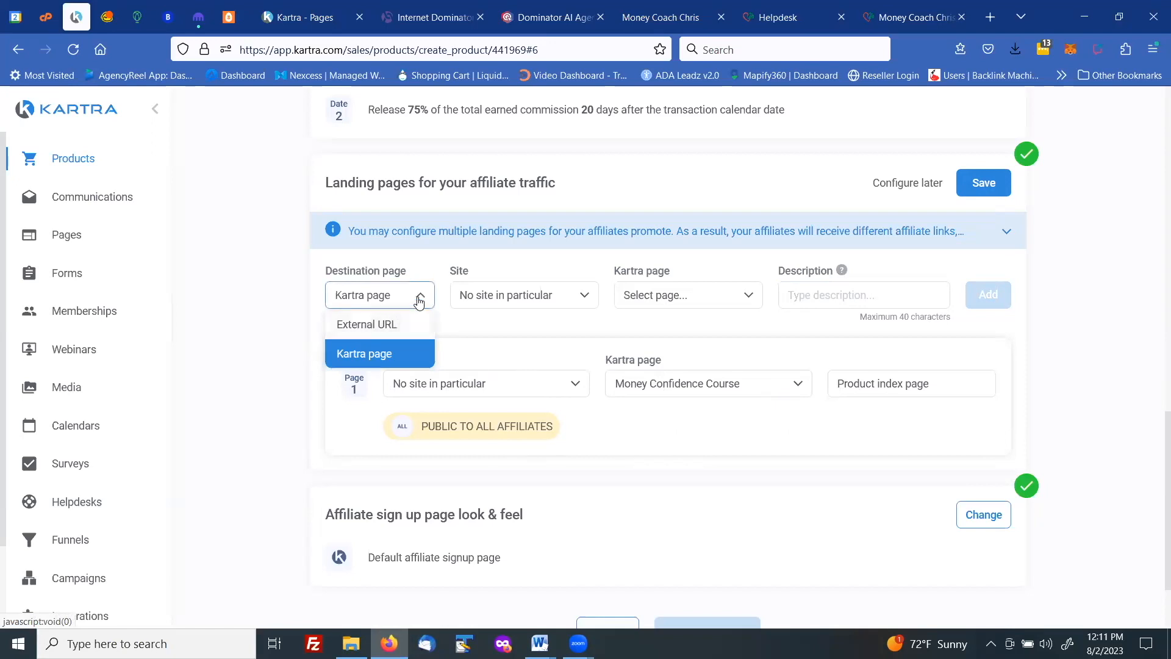
{"action": "left_click", "coordinate": [424, 298]}
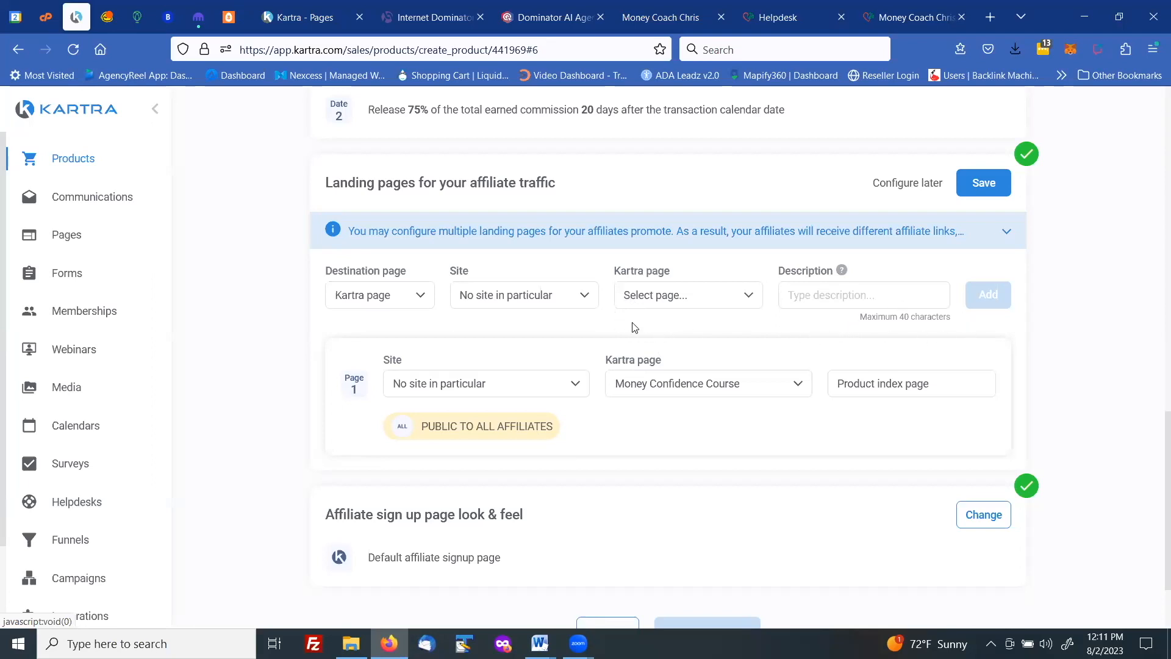
{"action": "left_click", "coordinate": [988, 186]}
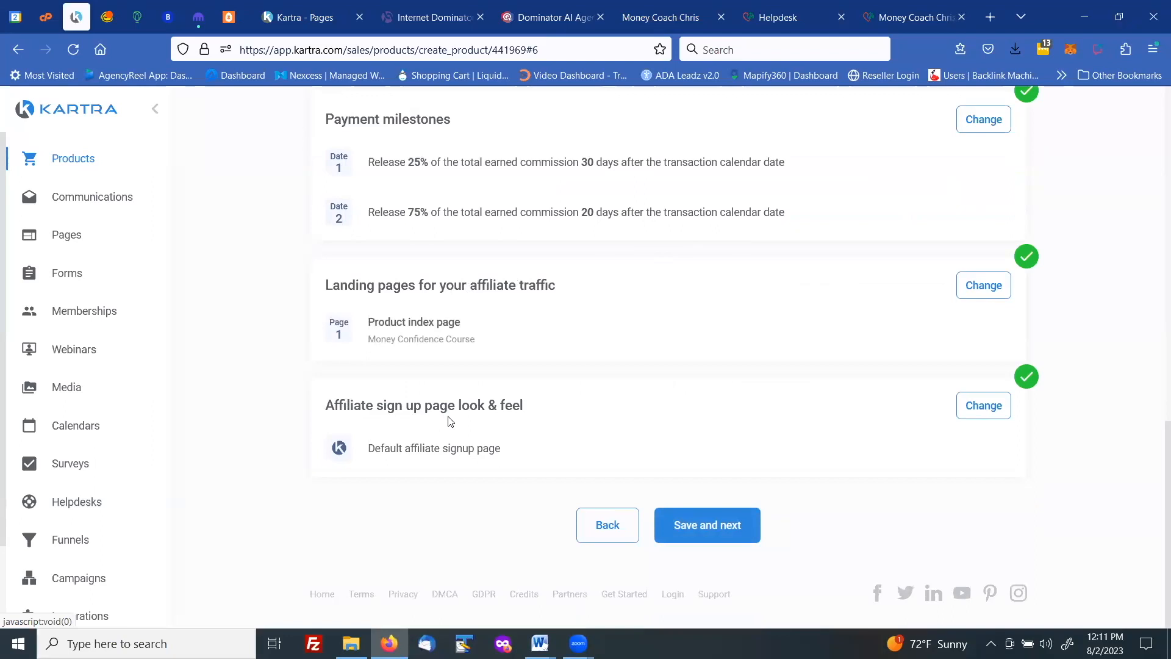
Save the affiliate sign up page as the default affiliate signup page and finish saving the product
{"action": "left_click", "coordinate": [977, 410]}
{"action": "scroll", "coordinate": [614, 360], "scroll_direction": "down", "scroll_amount": 2}
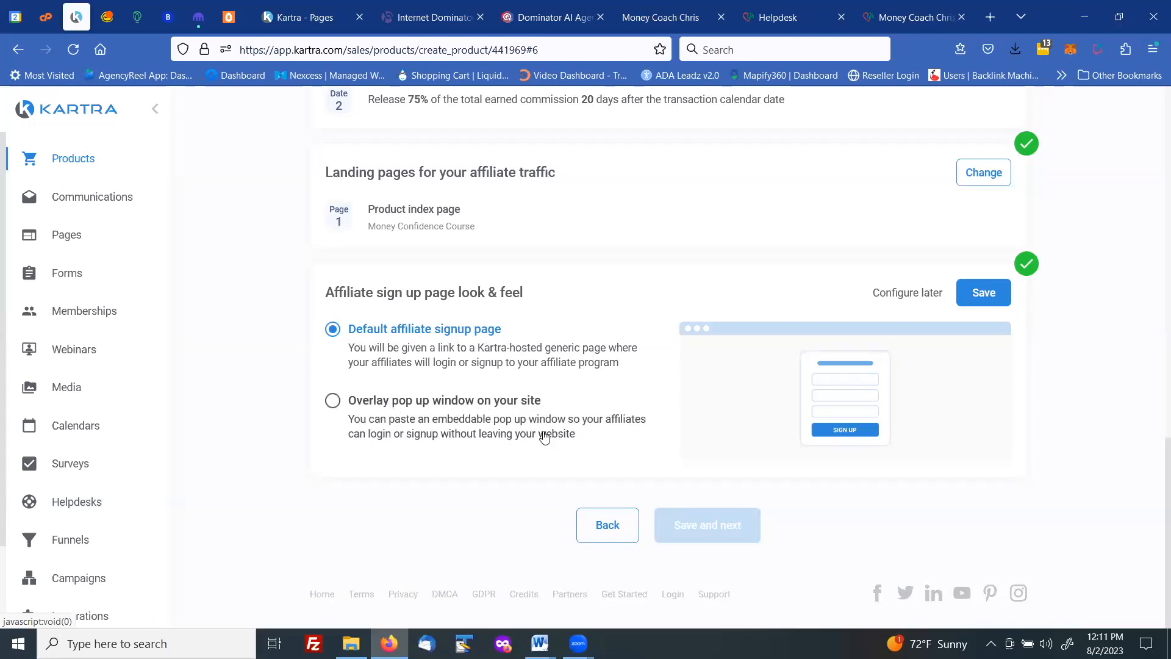
{"action": "left_click", "coordinate": [973, 297]}
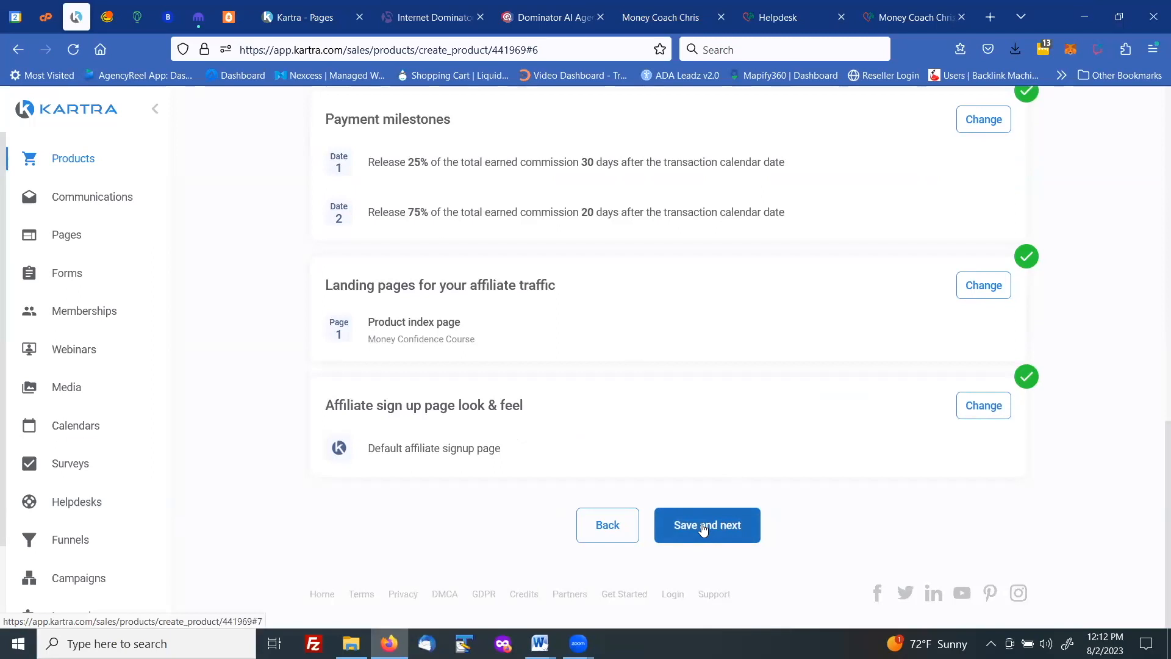
{"action": "left_click", "coordinate": [703, 526]}
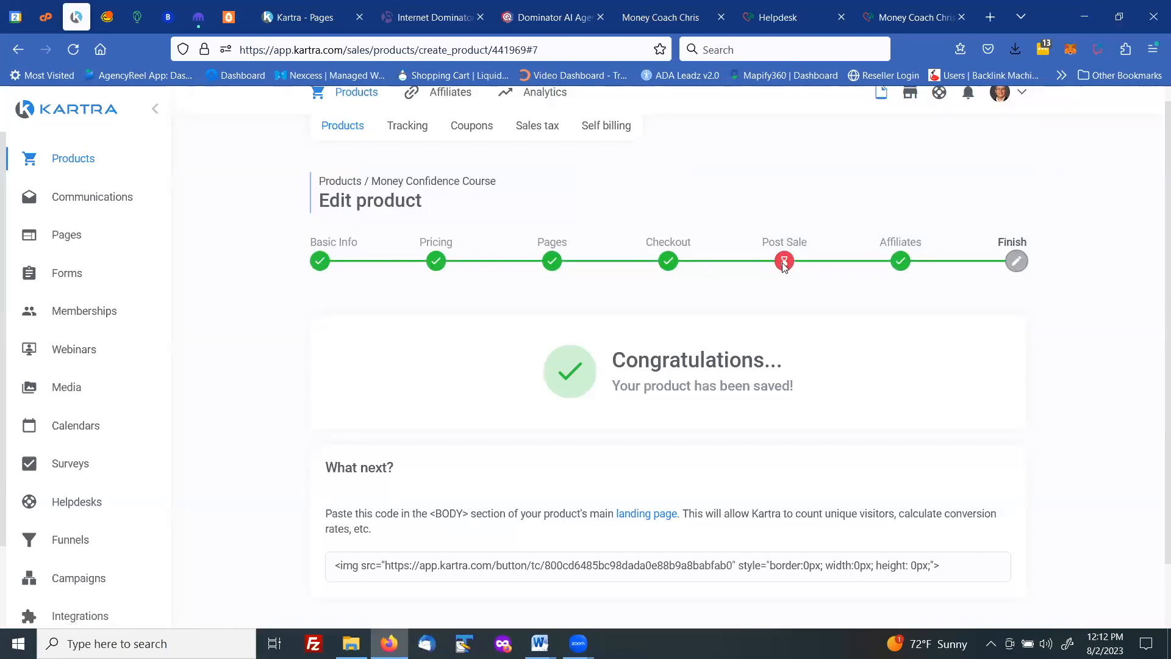
Leave the finished product's summary and open the Memberships section
{"action": "scroll", "coordinate": [714, 259], "scroll_direction": "down", "scroll_amount": 2}
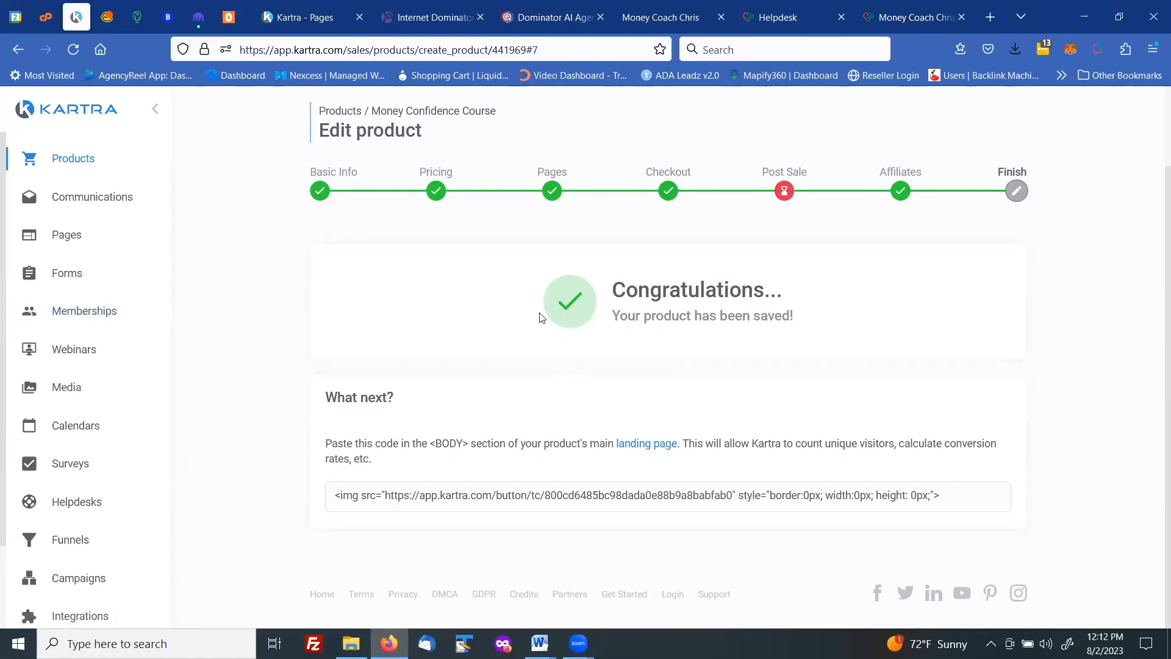
{"action": "left_click", "coordinate": [94, 316]}
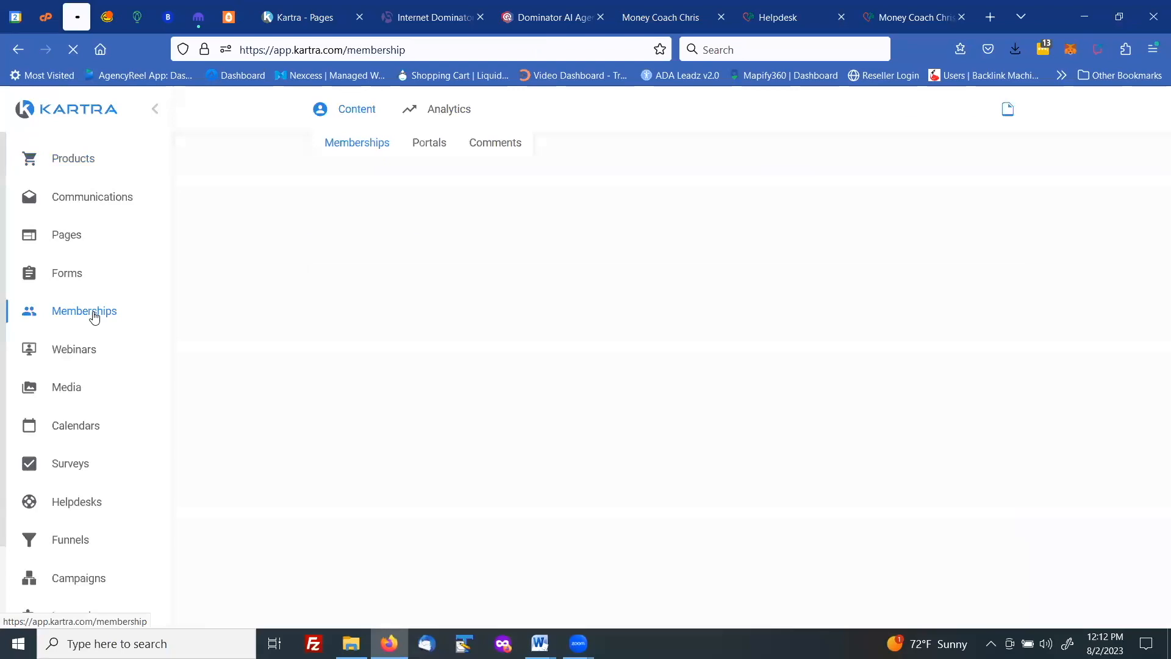